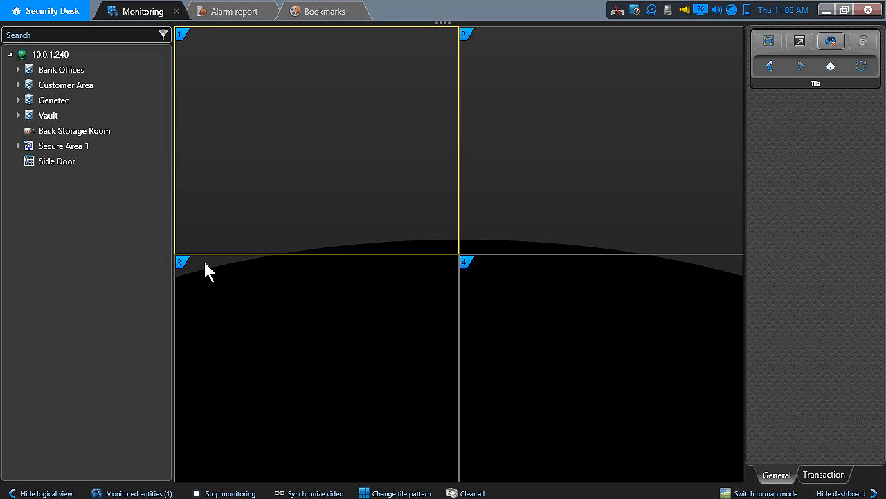
# - Log off with the opened tasks saved, and log back on to the 10.0.1.240 directory
pyautogui.click(69, 21)
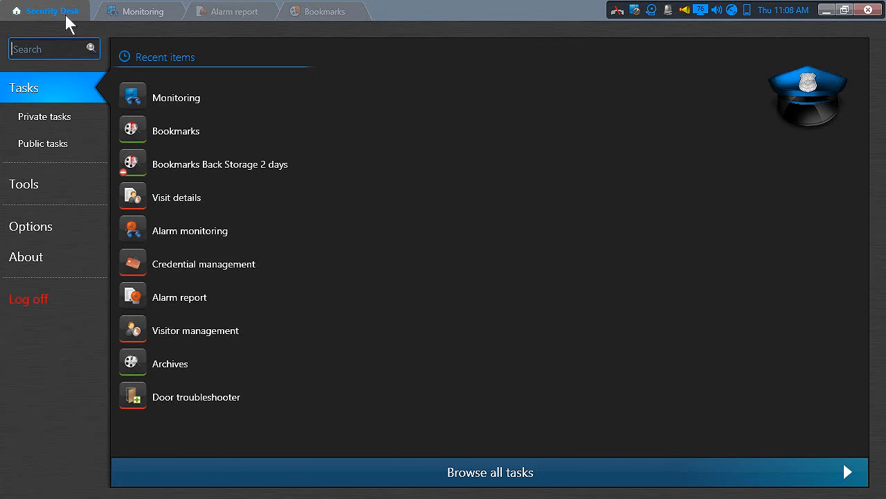
pyautogui.click(68, 306)
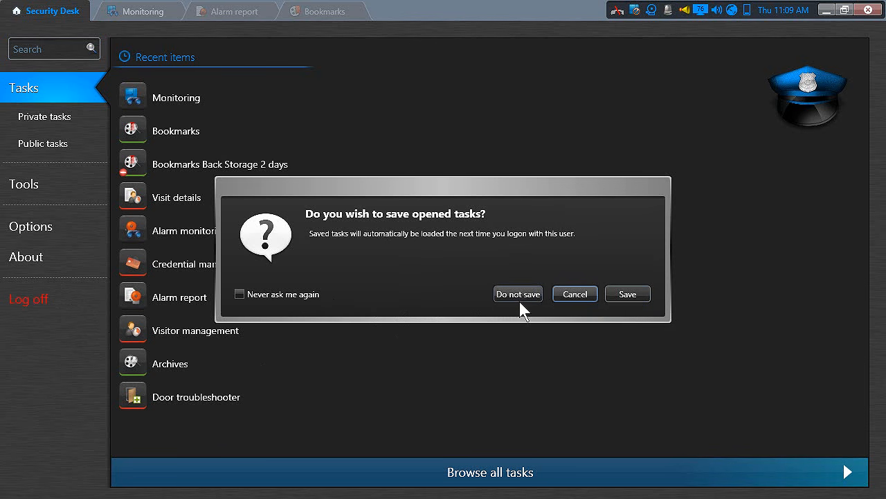
pyautogui.click(623, 292)
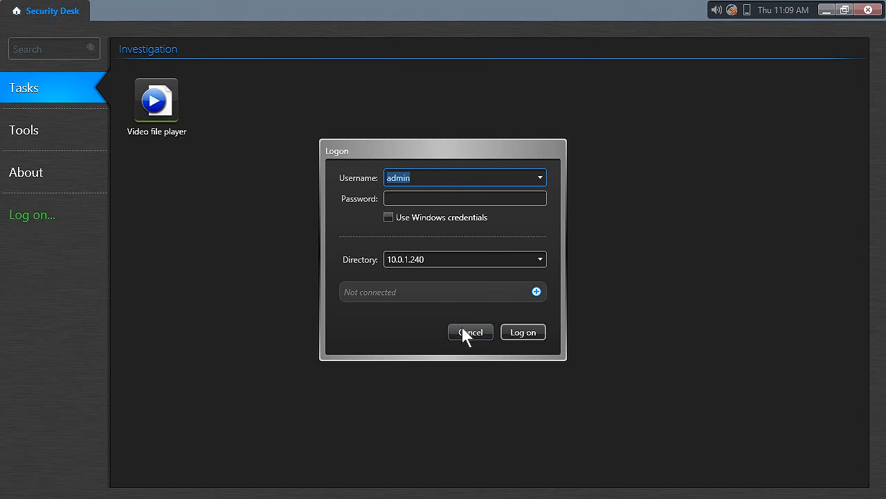
pyautogui.click(529, 331)
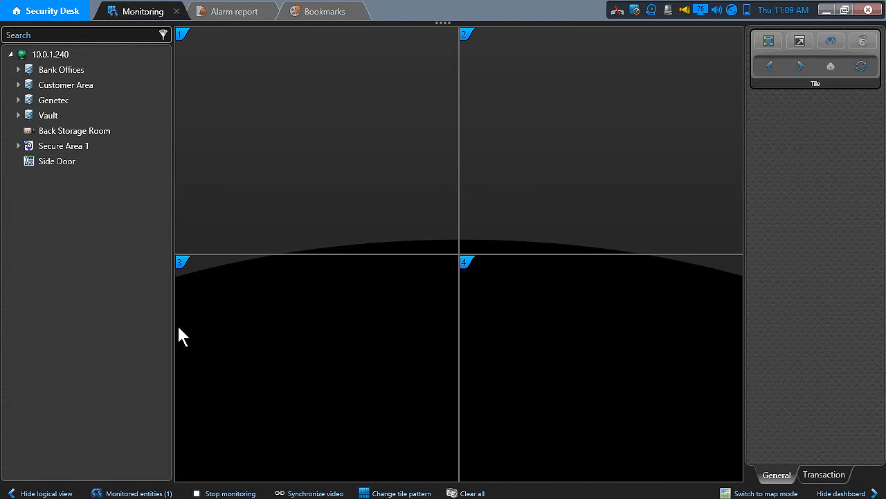
# - Show all available tasks on the home page and view the list of hot actions
pyautogui.click(53, 12)
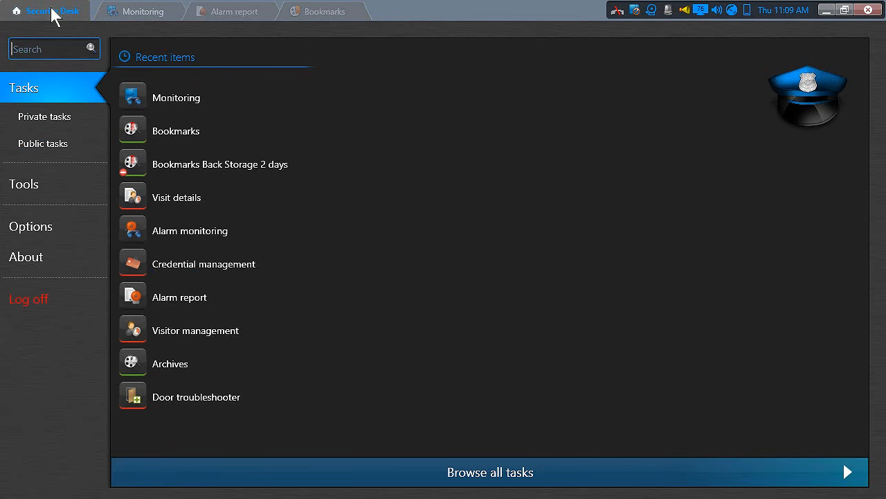
pyautogui.click(328, 470)
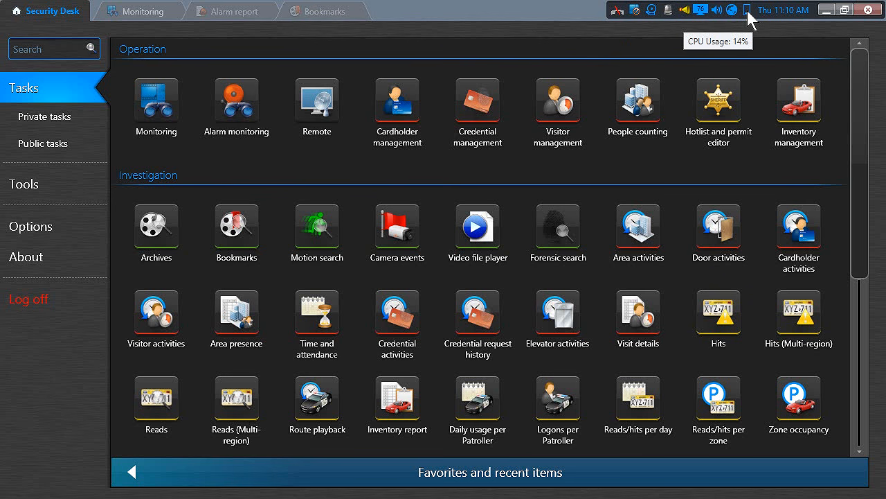
pyautogui.click(685, 10)
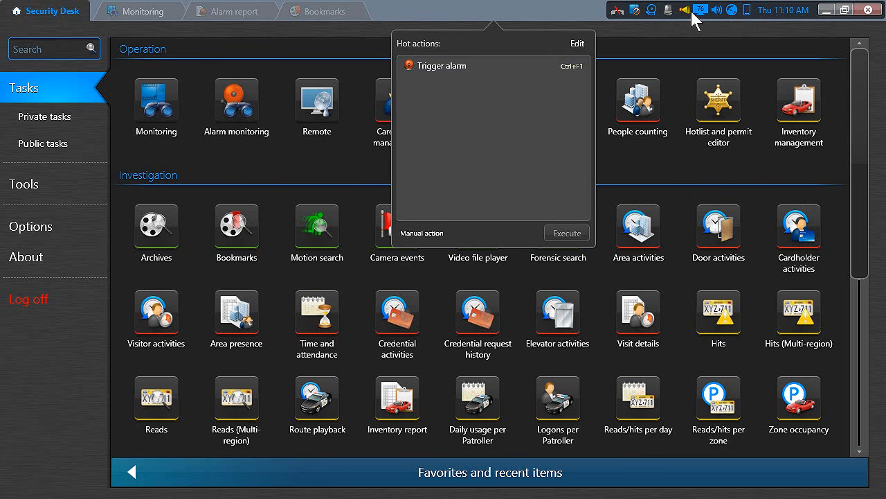
pyautogui.click(538, 14)
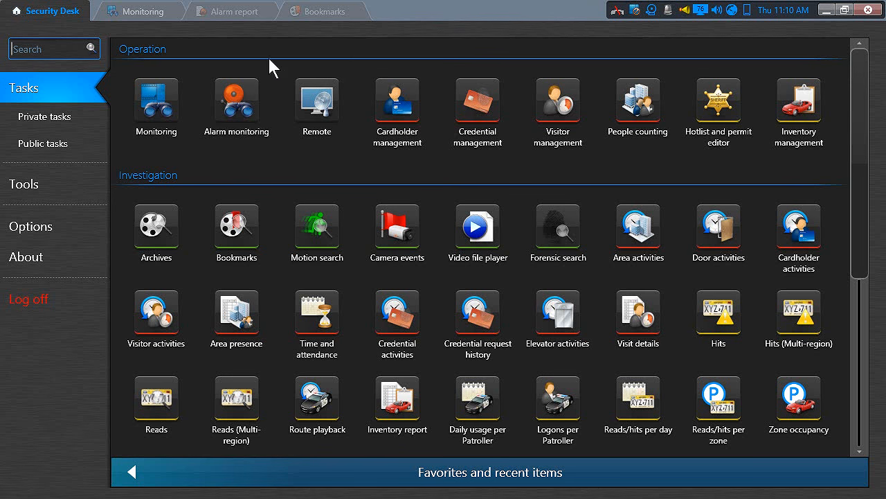
# - View the open Monitoring and Alarm report tasks, ending on the Monitoring task
pyautogui.click(142, 11)
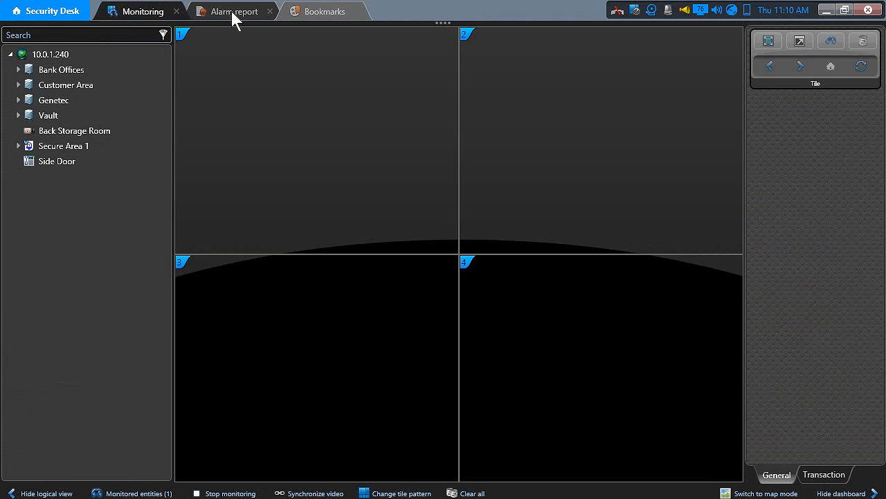
pyautogui.click(232, 11)
pyautogui.click(138, 12)
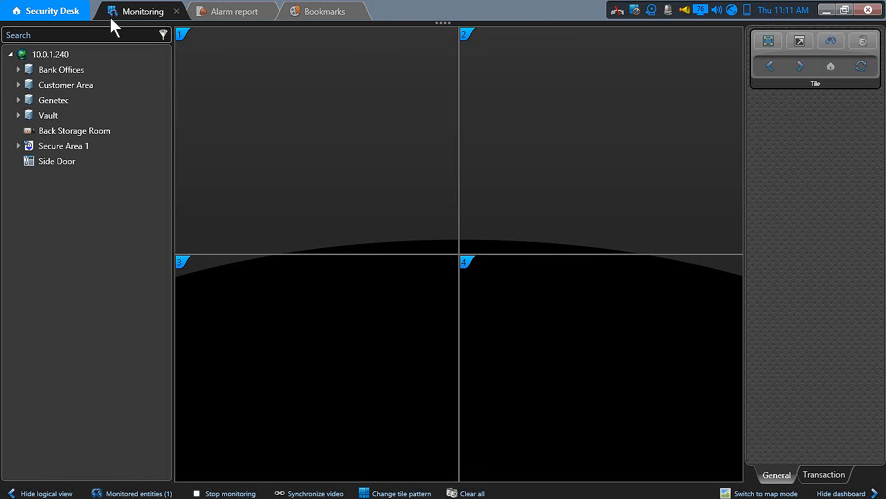
# - Add the Alarm monitoring and Cardholder management tasks to the favorites from the full task list
pyautogui.click(58, 20)
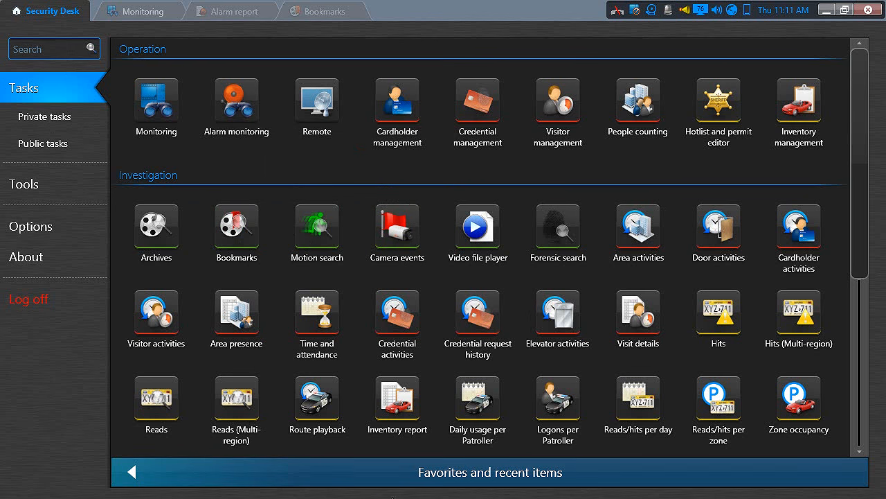
pyautogui.click(352, 475)
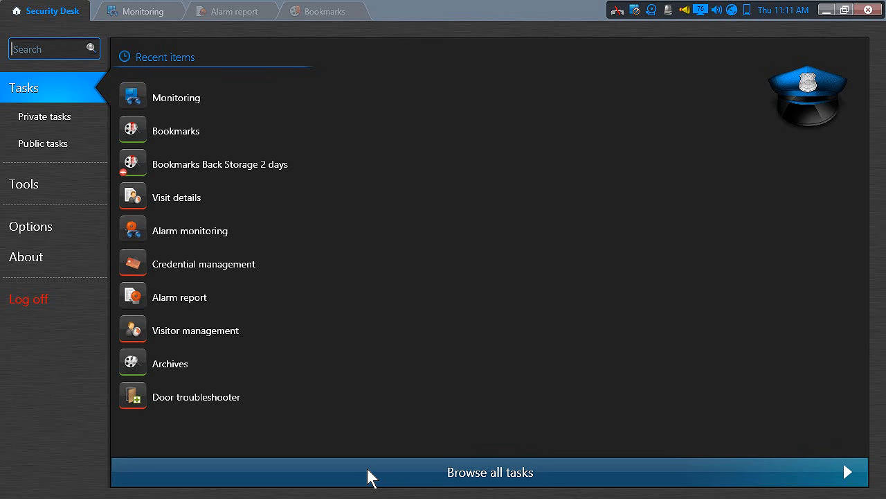
pyautogui.click(480, 484)
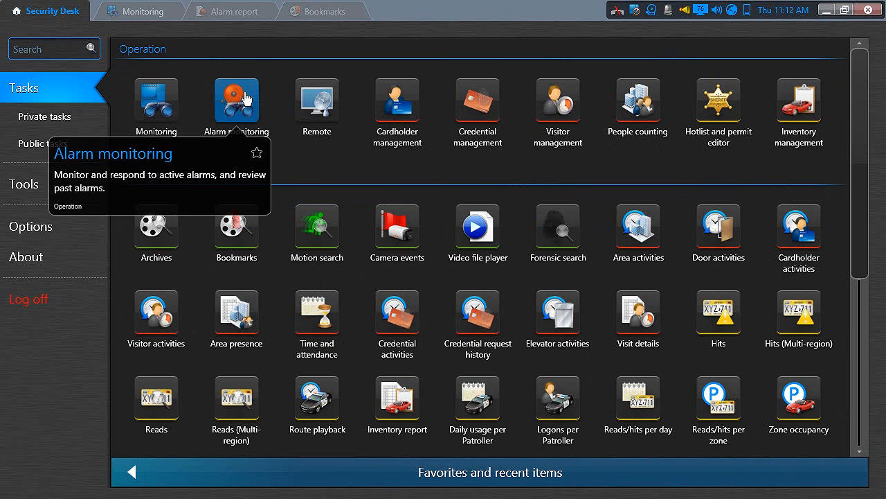
pyautogui.click(257, 153)
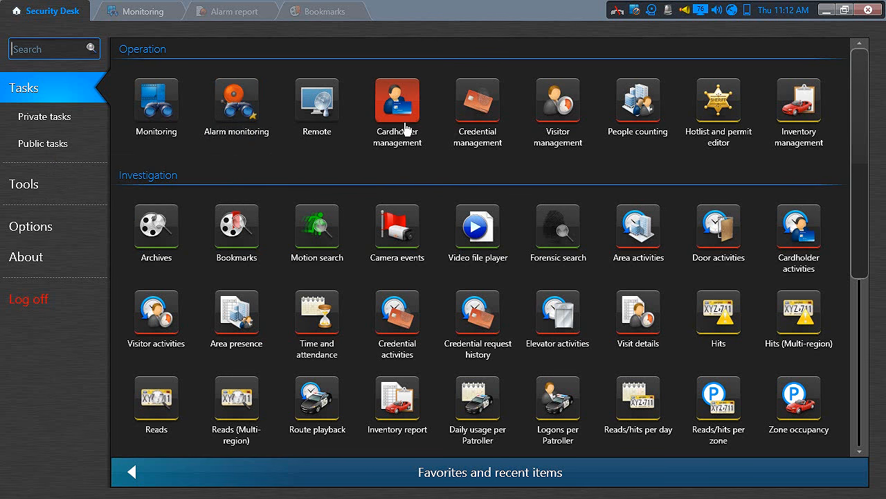
pyautogui.moveTo(402, 118)
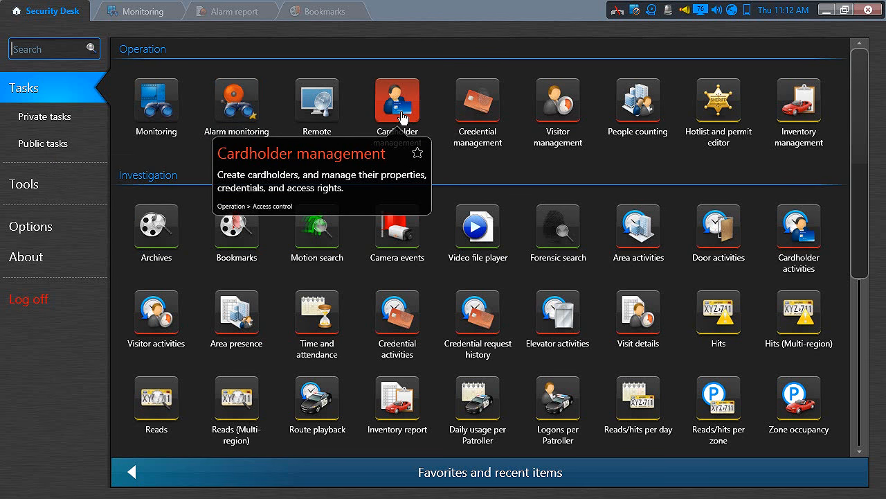
pyautogui.rightClick(403, 118)
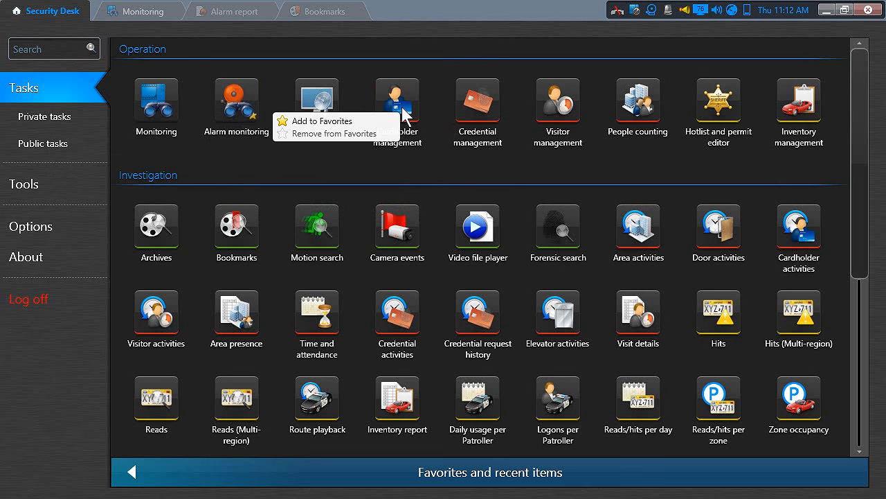
pyautogui.click(349, 117)
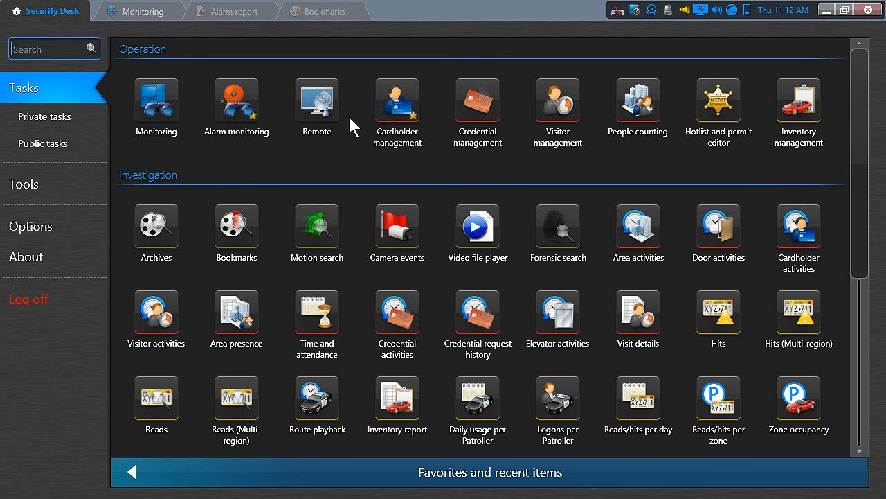
# - Add the open Alarm report task to the favorites and show the favorites and recent items
pyautogui.rightClick(235, 12)
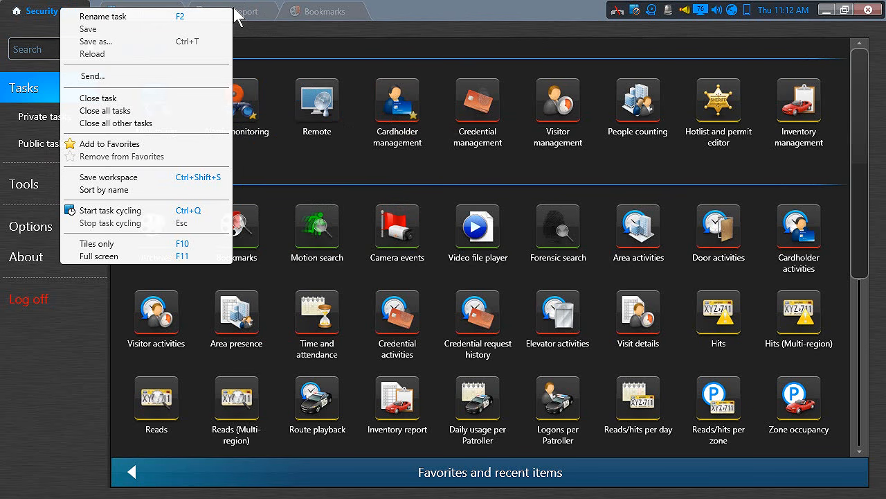
pyautogui.click(138, 141)
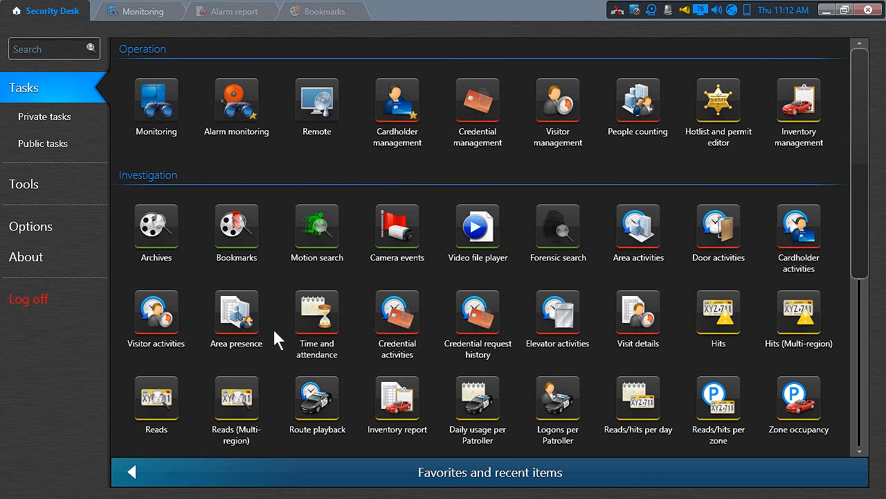
pyautogui.click(226, 480)
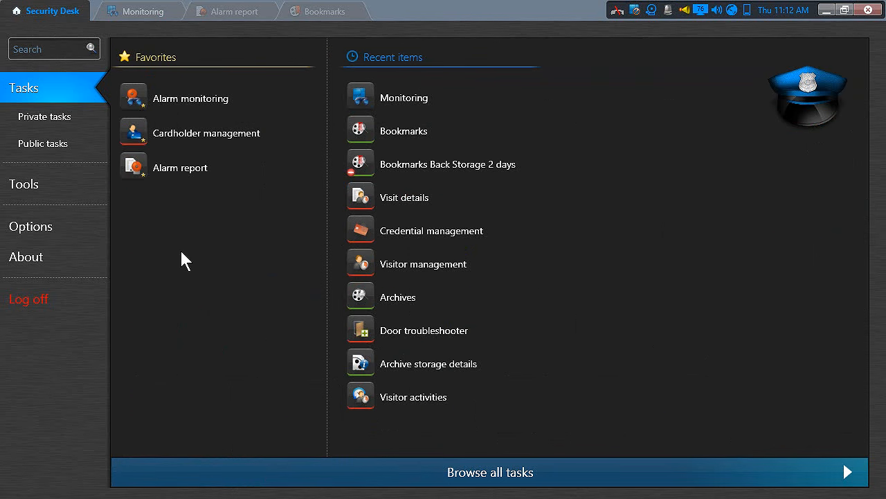
# - Remove the Alarm monitoring task from the favorites on the home page
pyautogui.click(144, 15)
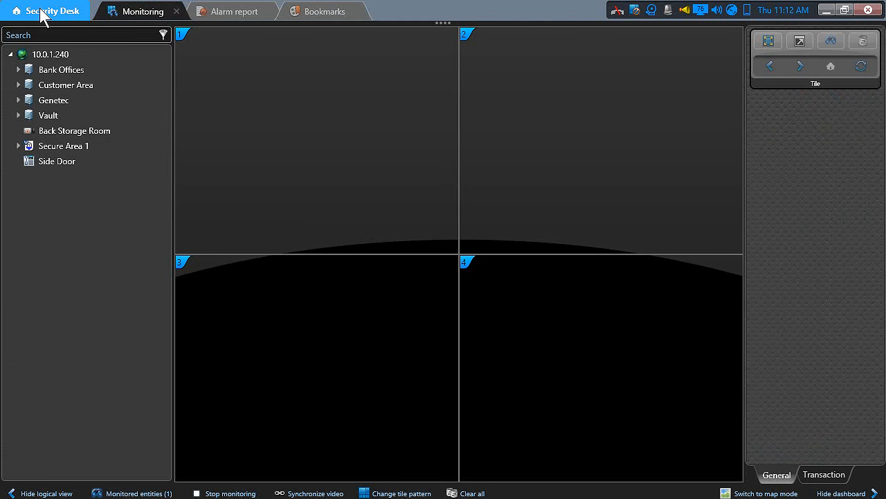
pyautogui.click(43, 12)
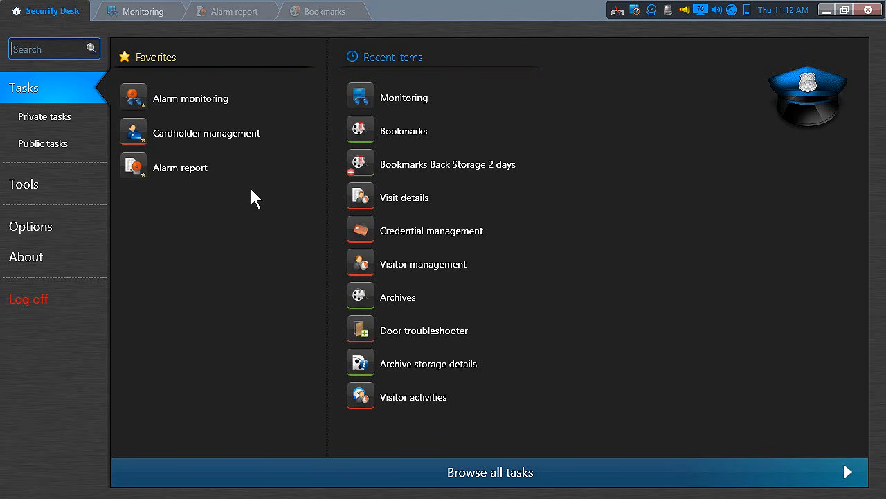
pyautogui.moveTo(207, 104)
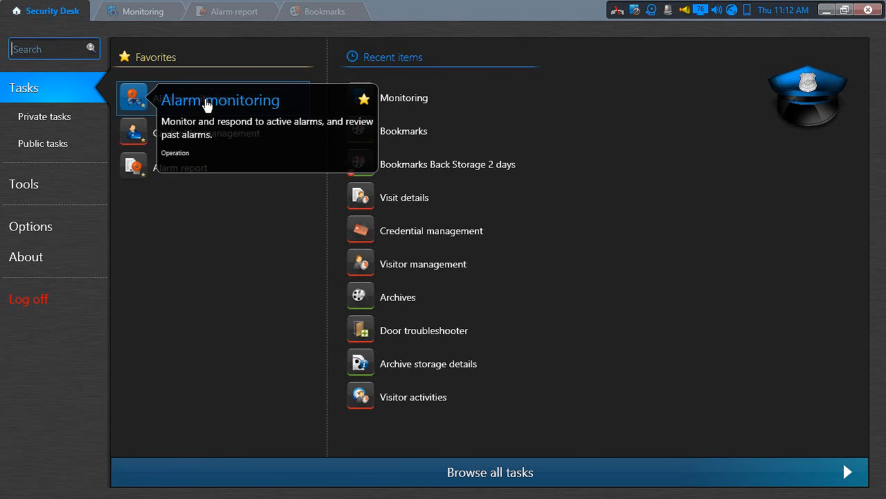
pyautogui.click(364, 100)
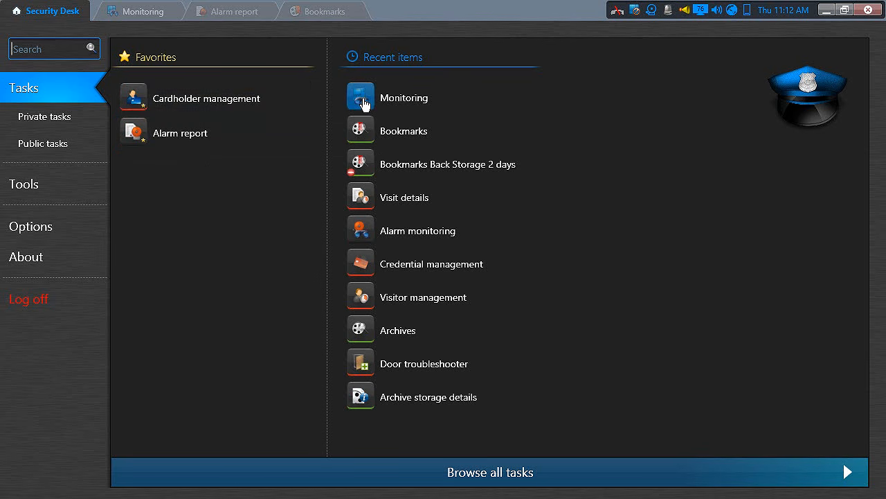
# - View the favorites options for the Cardholder management favorite and the open Alarm report task without changing them
pyautogui.rightClick(236, 102)
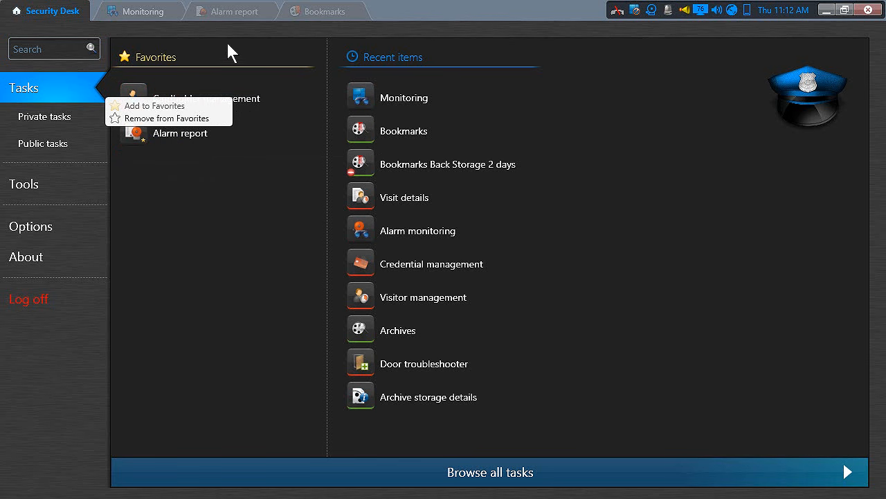
pyautogui.rightClick(233, 11)
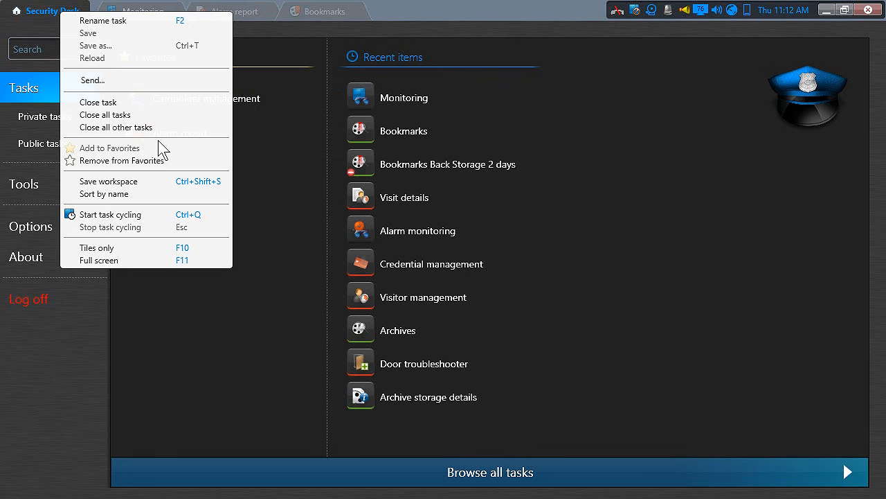
pyautogui.click(254, 302)
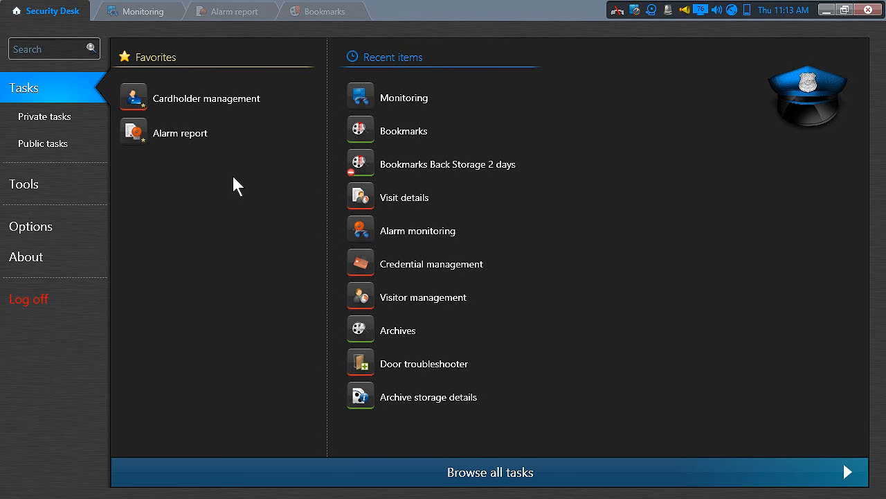
# - Examine the full task list across the Operation, Investigation and Maintenance categories
pyautogui.click(243, 477)
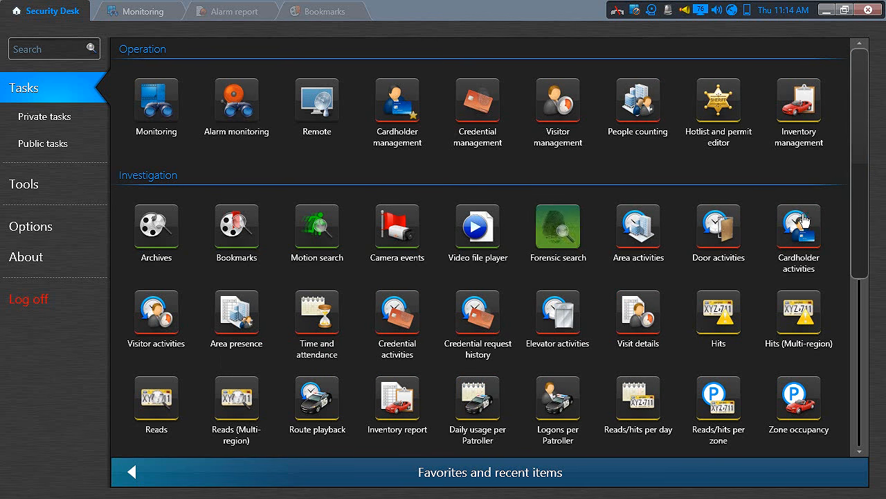
pyautogui.moveTo(871, 193); pyautogui.dragTo(865, 341)
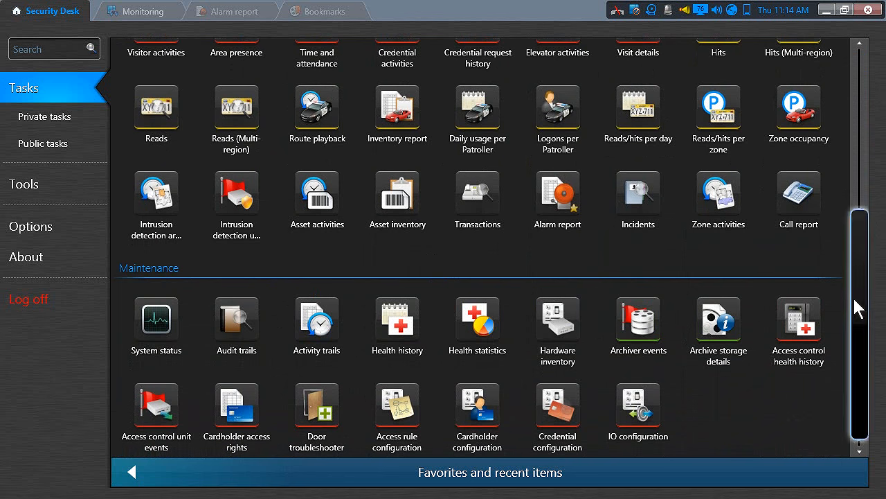
pyautogui.moveTo(855, 307); pyautogui.dragTo(853, 121)
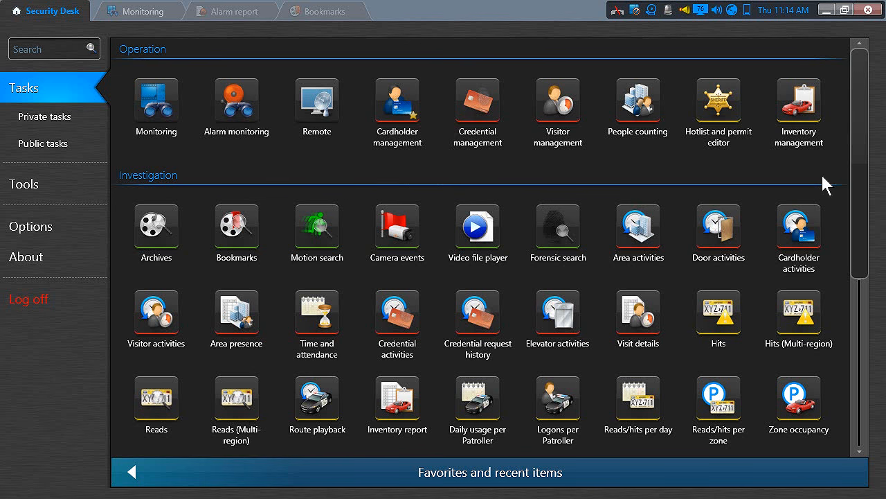
pyautogui.moveTo(858, 170); pyautogui.dragTo(862, 329)
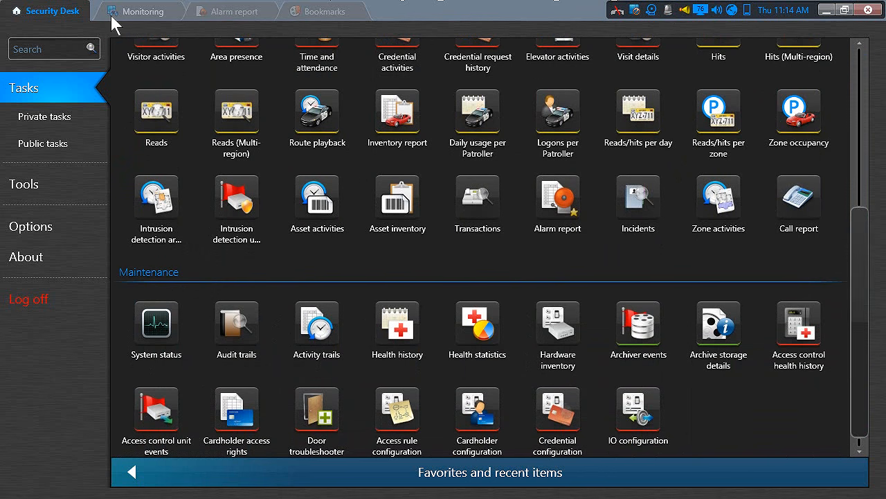
# - Reveal the event list above the tiles in the Monitoring task
pyautogui.click(142, 14)
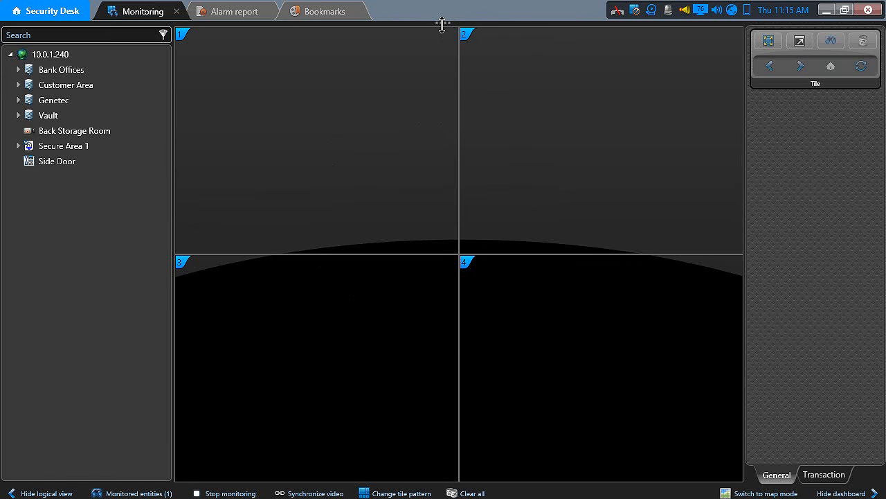
pyautogui.moveTo(441, 24); pyautogui.dragTo(440, 158)
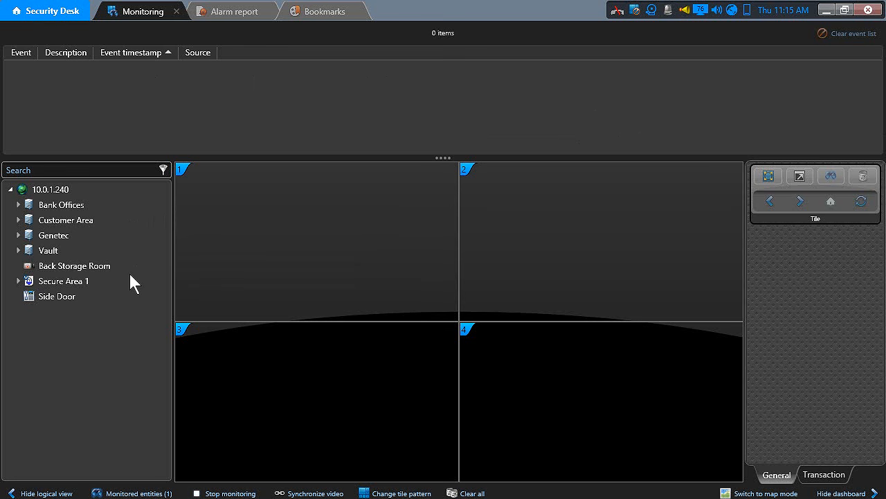
# - Expand the Bank Offices area in the logical view and display the Back Storage Room camera in tile 1
pyautogui.click(18, 205)
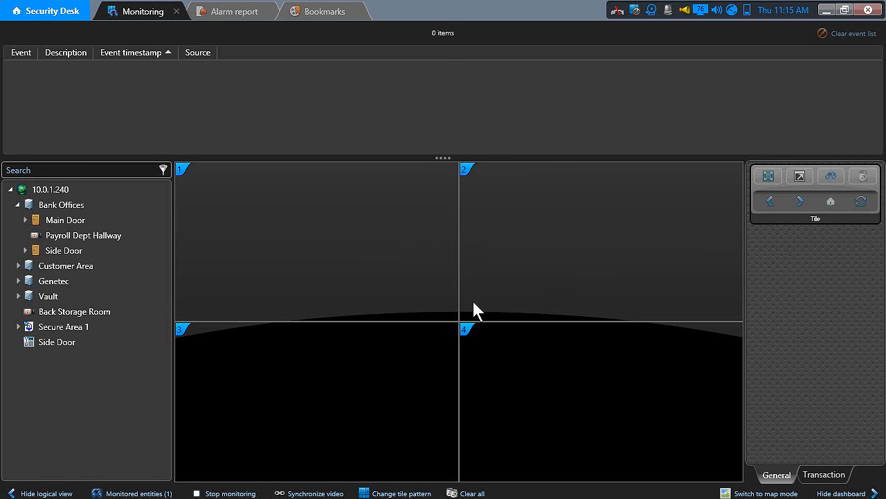
pyautogui.moveTo(90, 311); pyautogui.dragTo(281, 250)
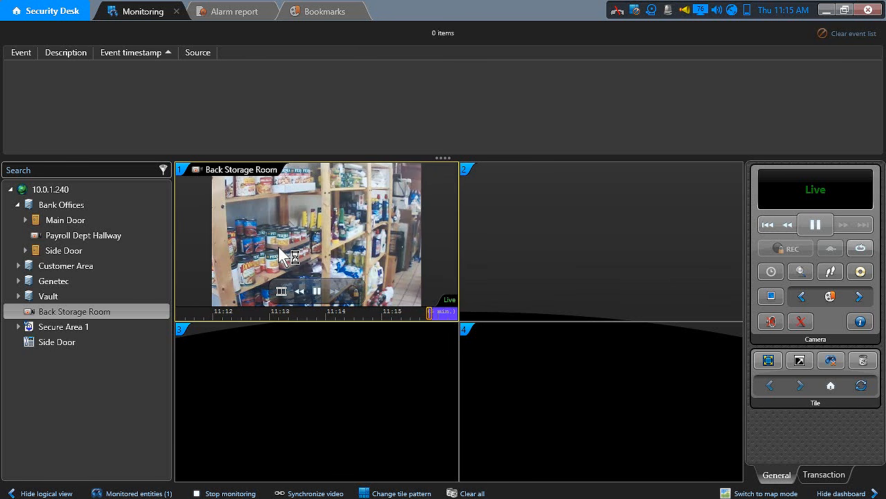
# - Generate an alarm report for all listed alarms and display the second Unauthorized Access alarm in tile 1
pyautogui.click(234, 11)
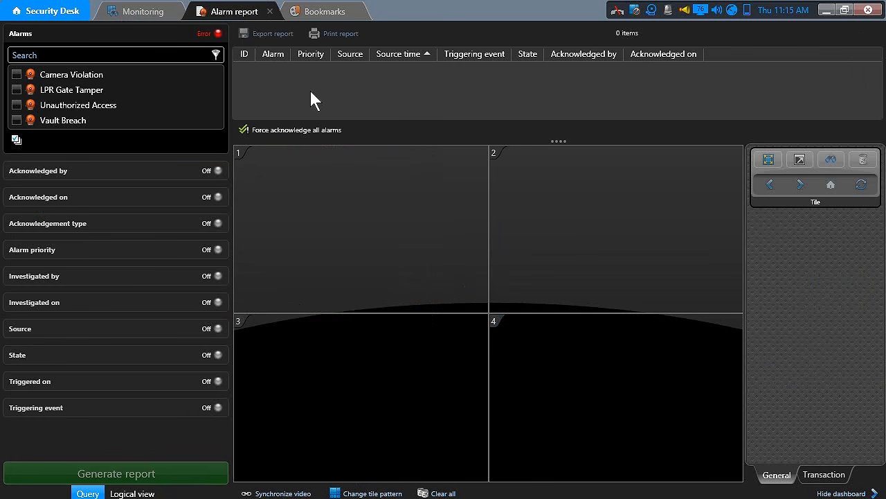
pyautogui.click(17, 140)
pyautogui.click(146, 475)
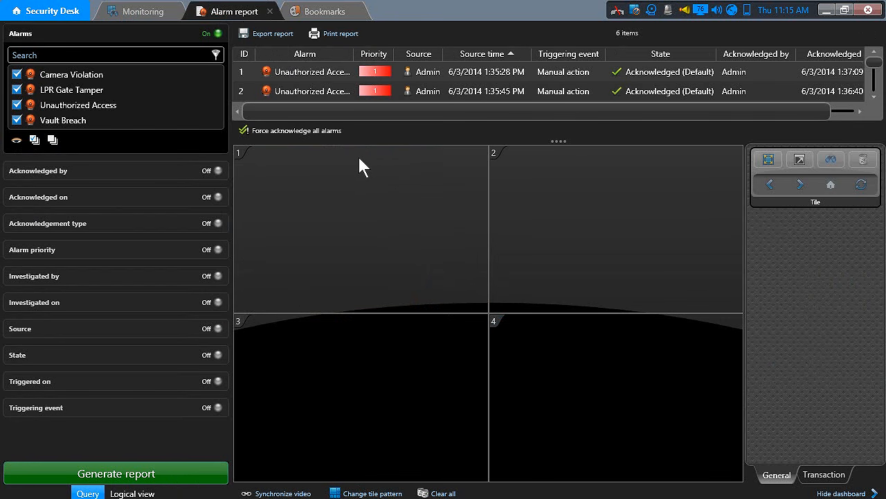
pyautogui.click(325, 91)
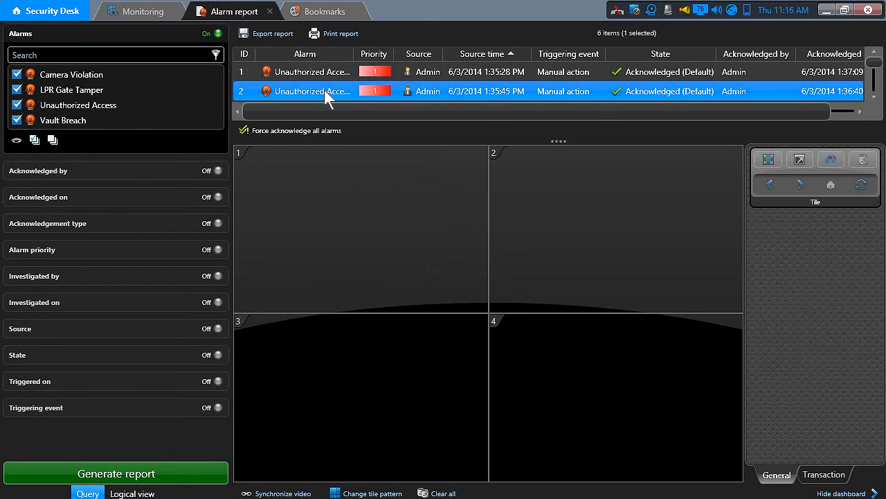
pyautogui.moveTo(325, 90); pyautogui.dragTo(330, 226)
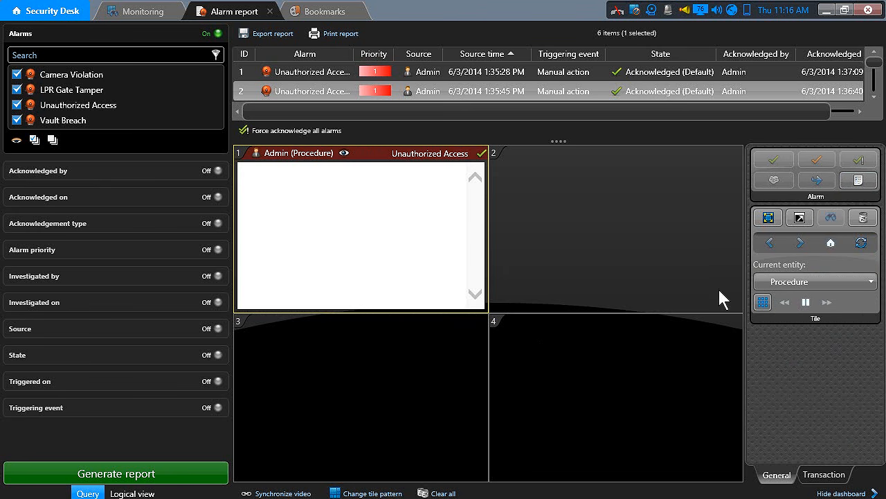
# - Revisit the Monitoring task, and enlarge the report list above the tiles in the Alarm report task
pyautogui.click(142, 14)
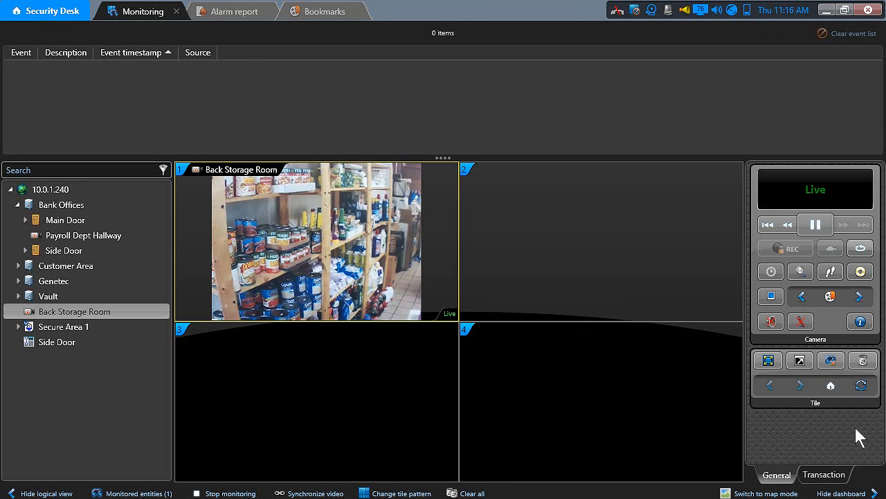
pyautogui.moveTo(402, 266)
pyautogui.click(237, 12)
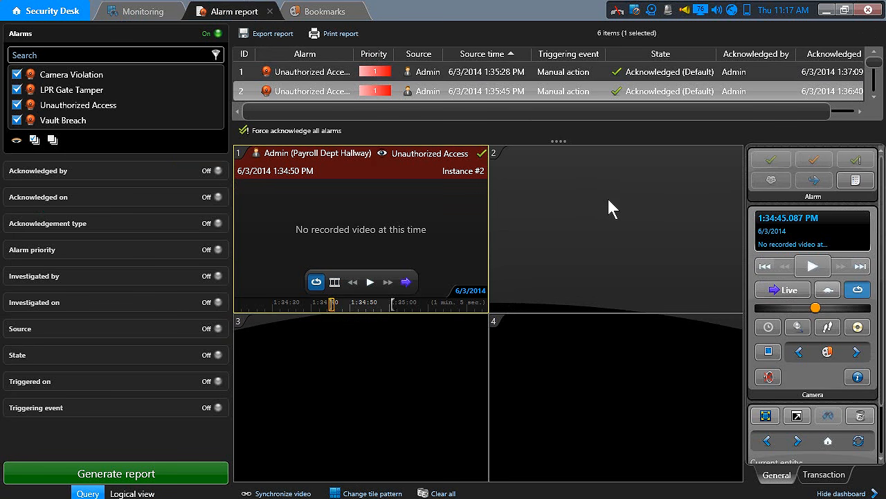
pyautogui.moveTo(561, 141); pyautogui.dragTo(560, 208)
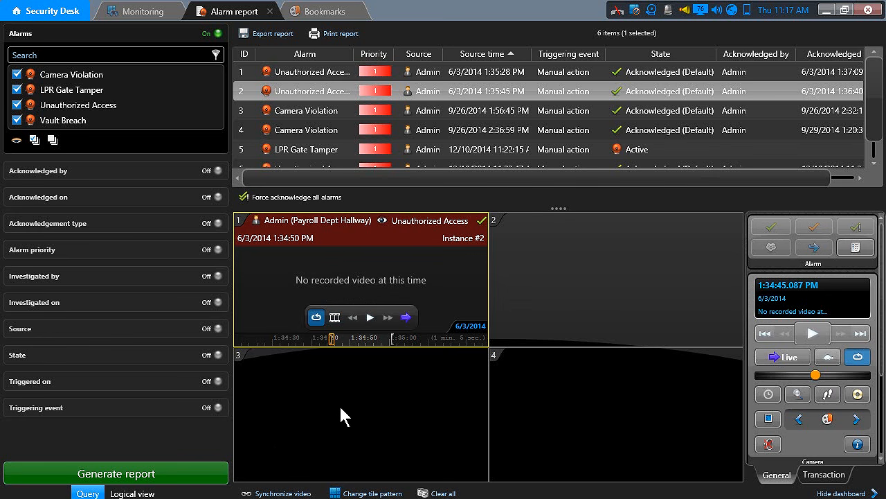
# - Save the Alarm report task as a public task named "Alarm report 2" in the Public partition
pyautogui.rightClick(229, 15)
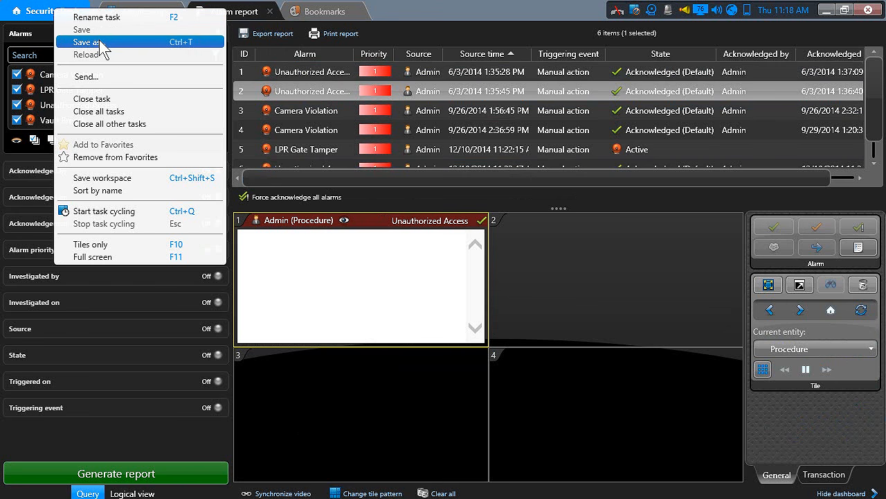
pyautogui.click(100, 43)
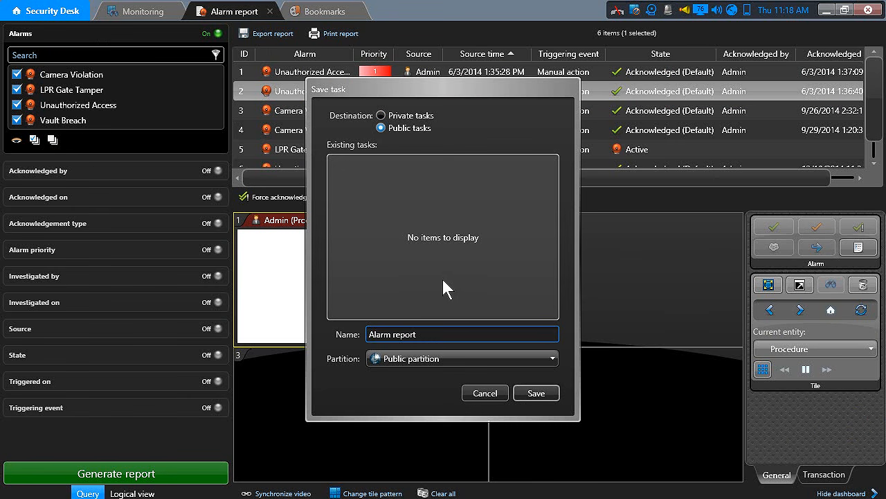
pyautogui.click(430, 335)
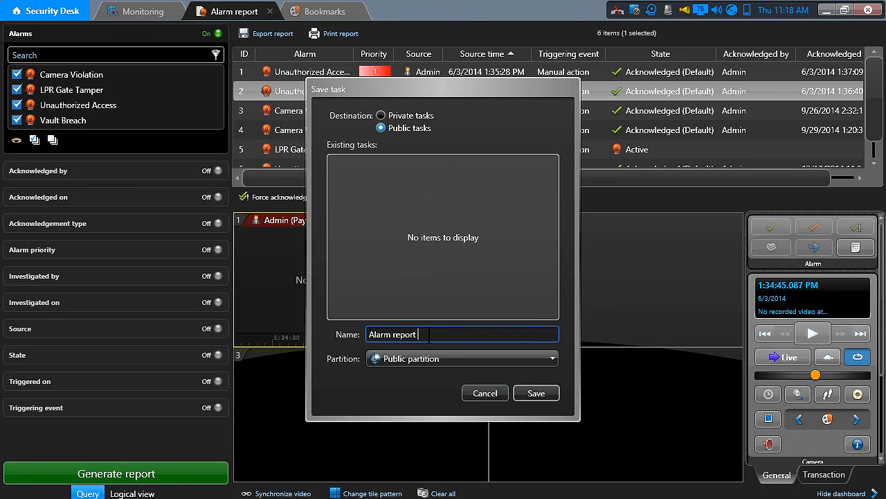
pyautogui.write('2')
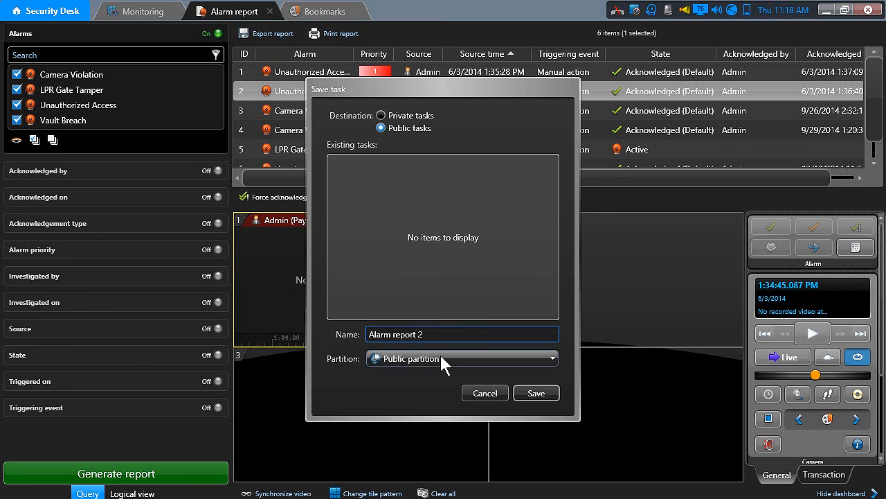
pyautogui.click(535, 392)
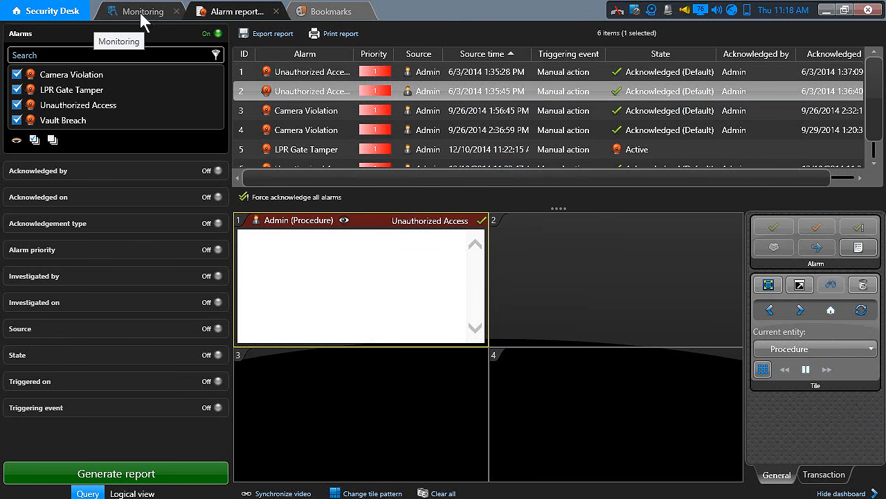
# - View the saved private and public tasks, and add the public task Alarm report 2 to the favorites
pyautogui.click(39, 12)
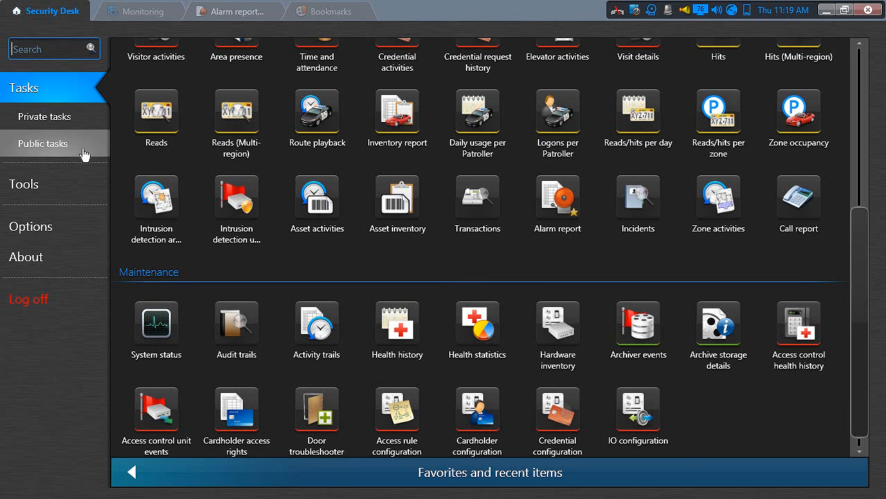
pyautogui.click(81, 121)
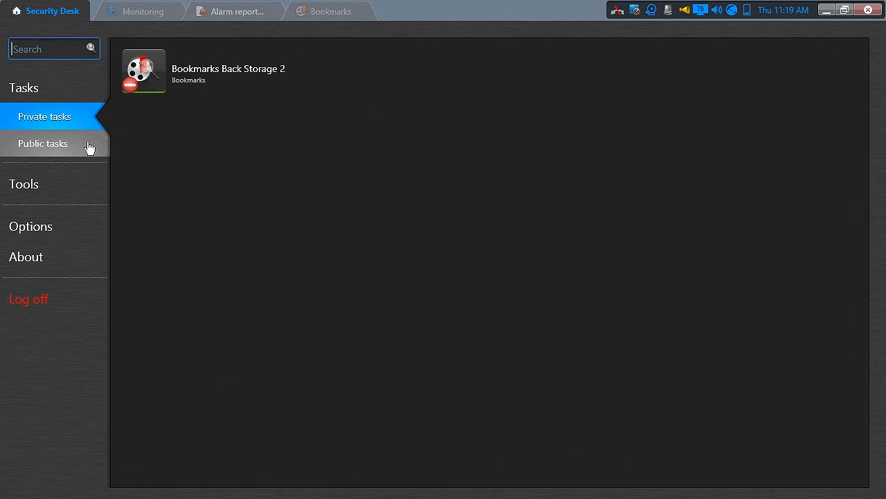
pyautogui.click(89, 147)
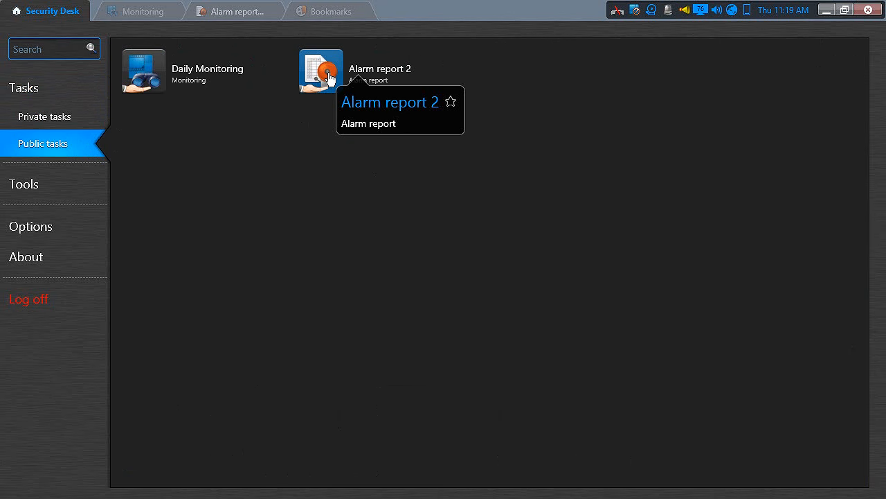
pyautogui.click(450, 102)
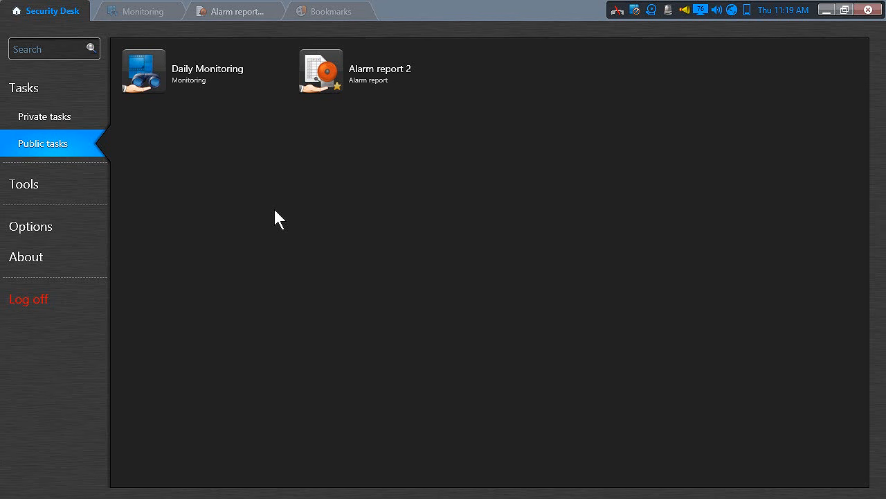
# - Display the Main Door entity from Bank Offices in tile 2 of the Monitoring task
pyautogui.click(138, 10)
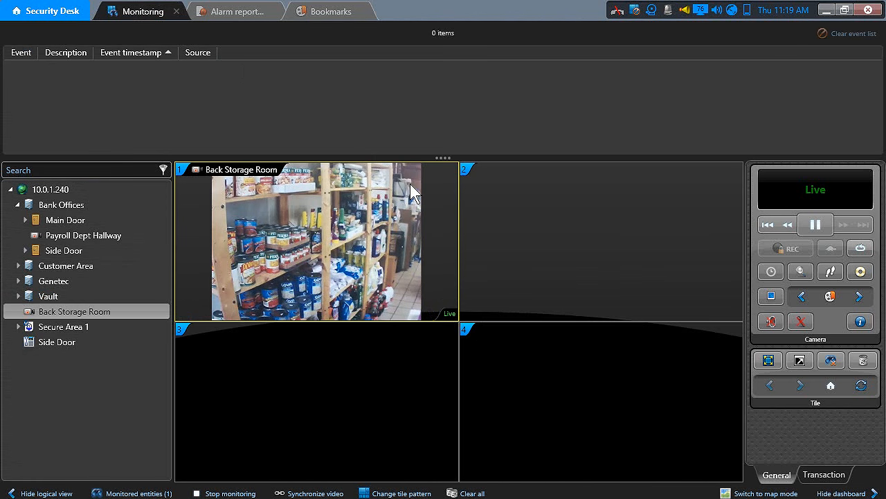
pyautogui.moveTo(384, 236)
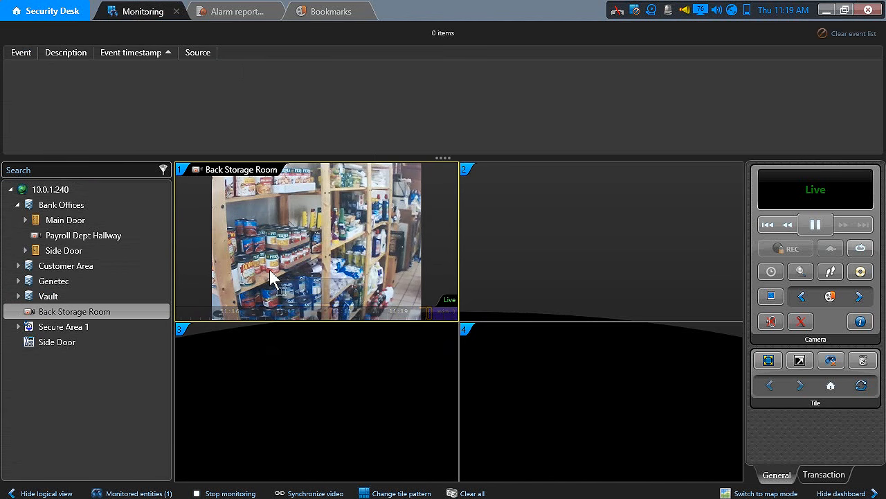
pyautogui.moveTo(307, 257)
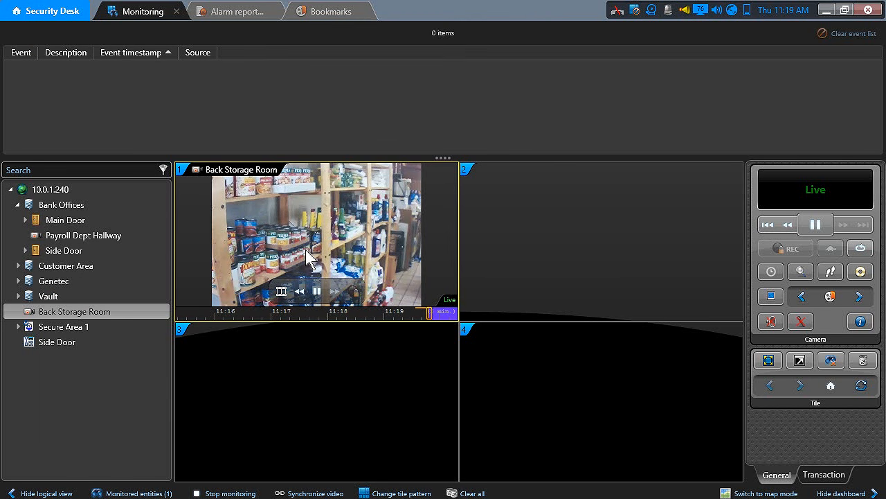
pyautogui.doubleClick(76, 220)
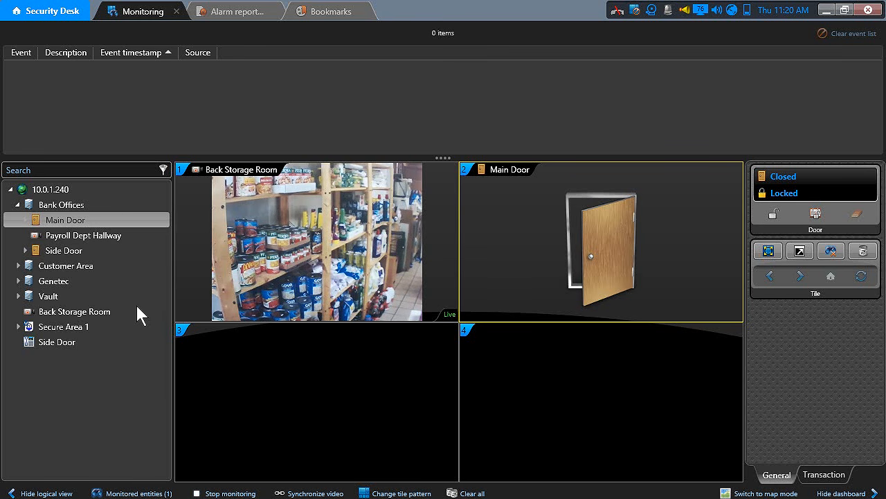
# - Try to display Main Door, Payroll Dept Hallway and Side Door together in the tiles, starting at tile 3
pyautogui.keyDown('ctrl'); pyautogui.click(84, 235); pyautogui.keyUp('ctrl')
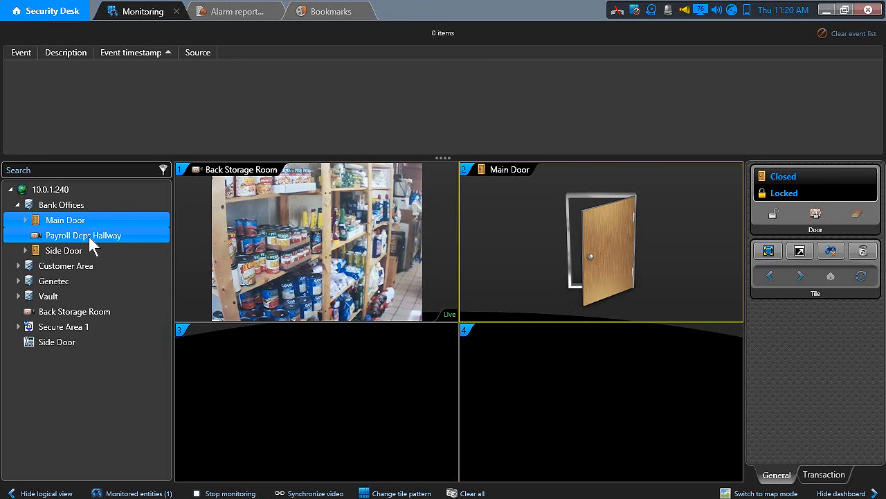
pyautogui.click(81, 221)
pyautogui.keyDown('shift'); pyautogui.click(71, 251); pyautogui.keyUp('shift')
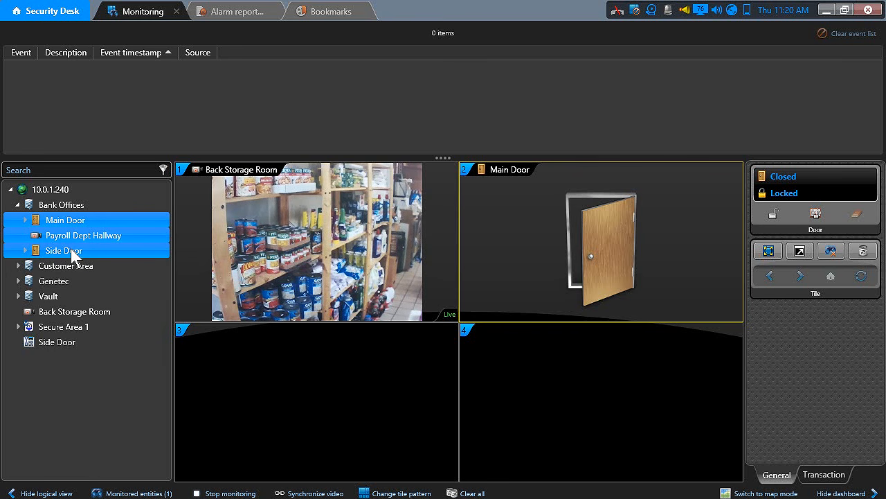
pyautogui.moveTo(165, 332); pyautogui.dragTo(243, 404)
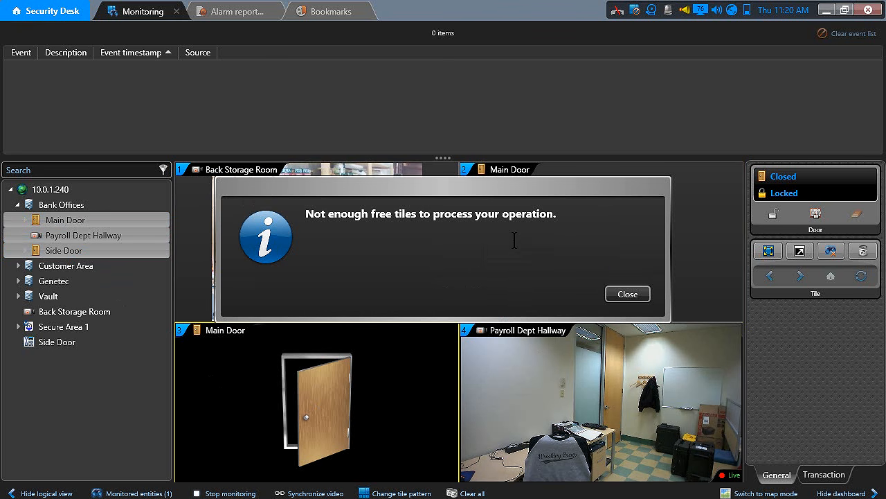
pyautogui.click(628, 294)
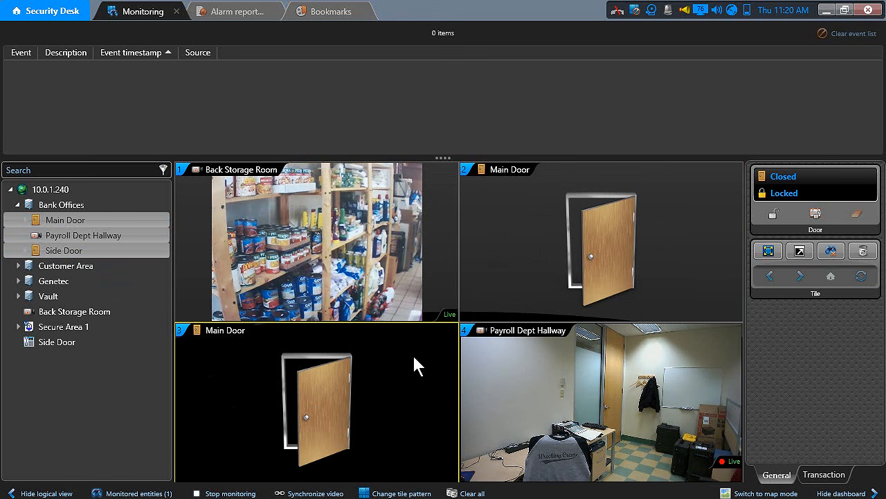
# - Search the logical view for "side", and clear the search
pyautogui.click(100, 267)
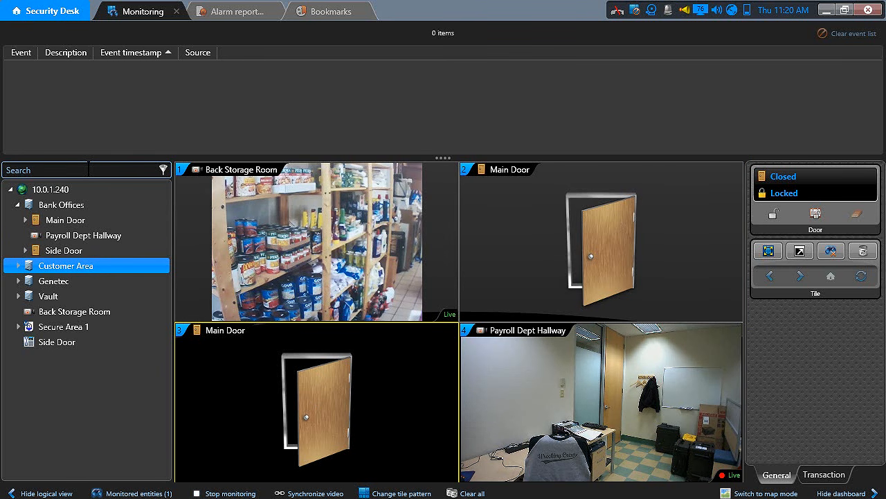
pyautogui.click(88, 169)
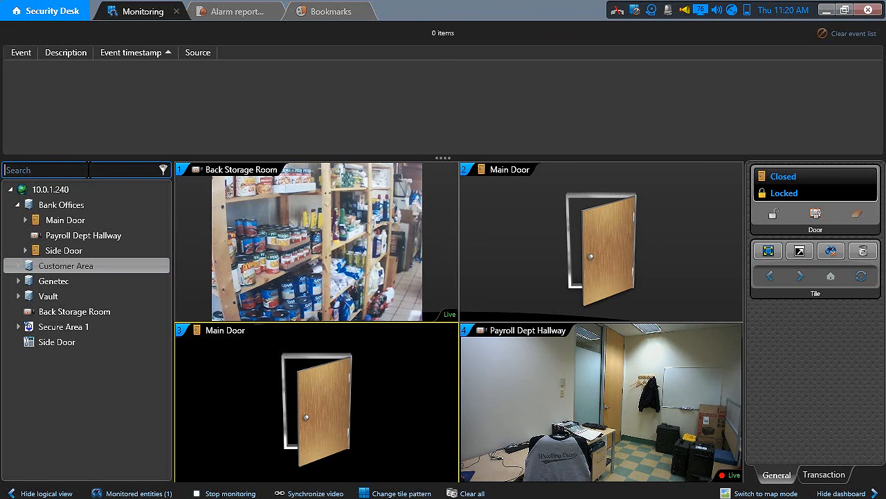
pyautogui.write('side')
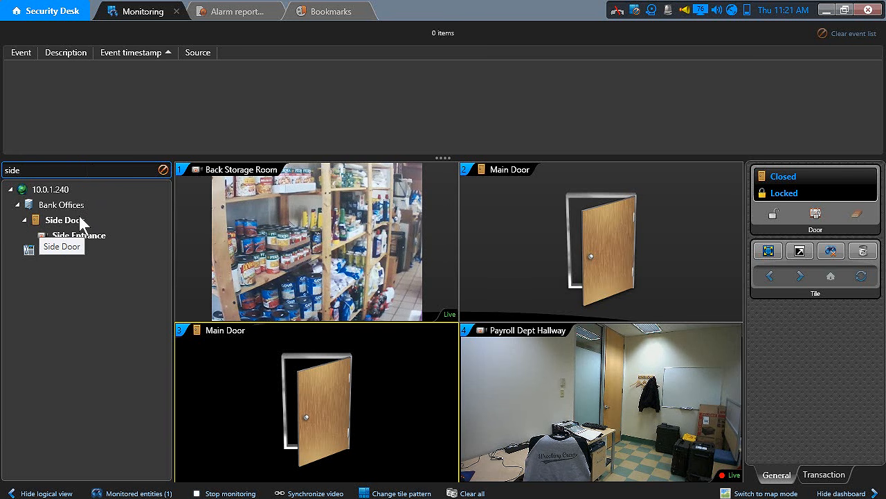
pyautogui.click(163, 169)
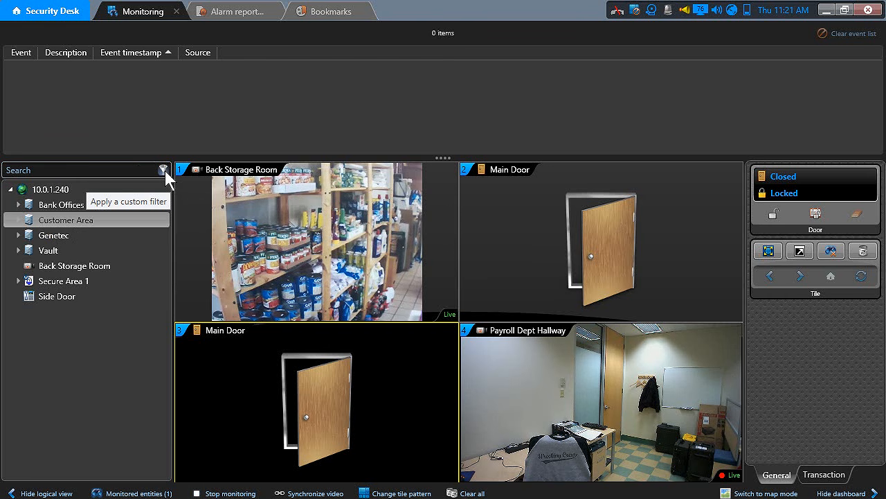
# - Search for entities of the types Door and Area through a custom filter on the logical view
pyautogui.click(164, 171)
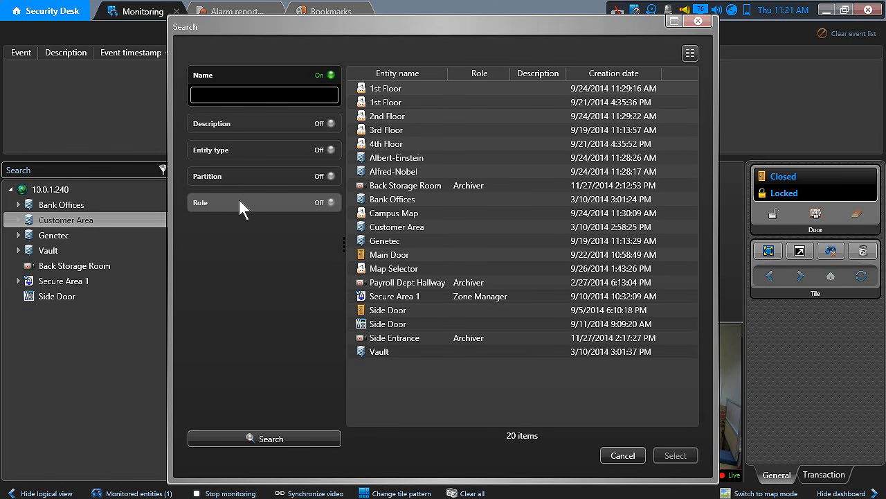
pyautogui.click(253, 148)
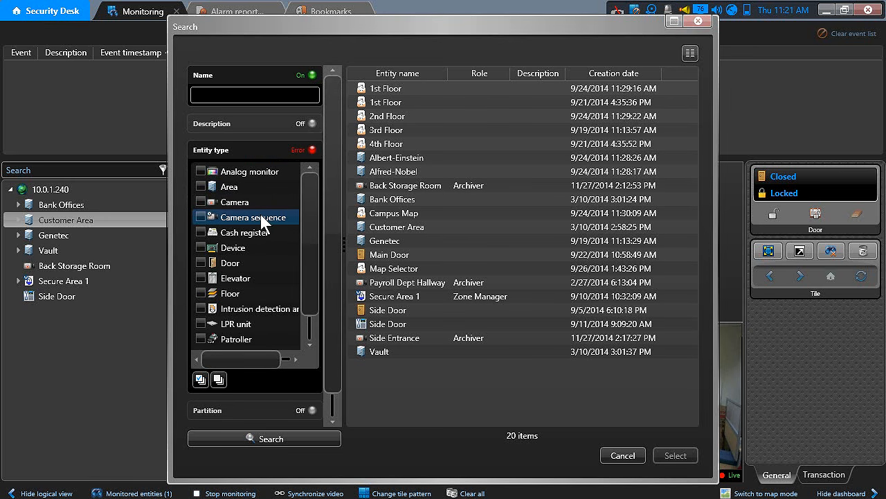
pyautogui.click(200, 263)
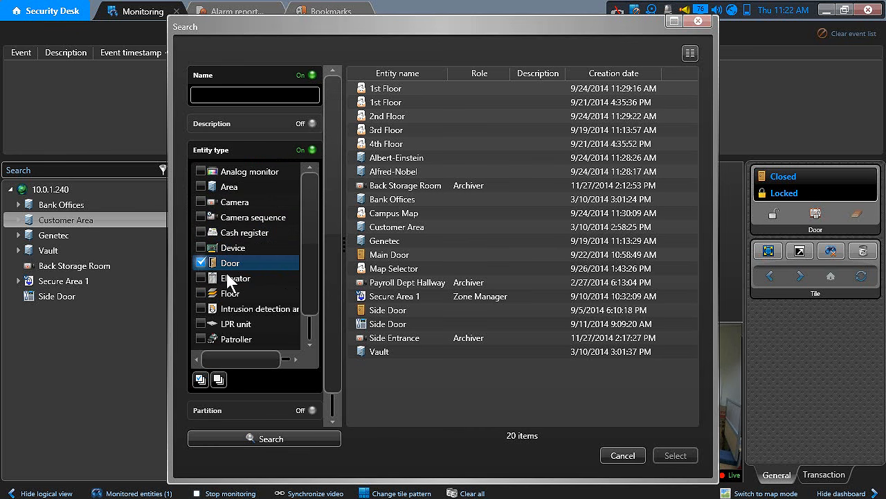
pyautogui.click(202, 185)
pyautogui.click(273, 437)
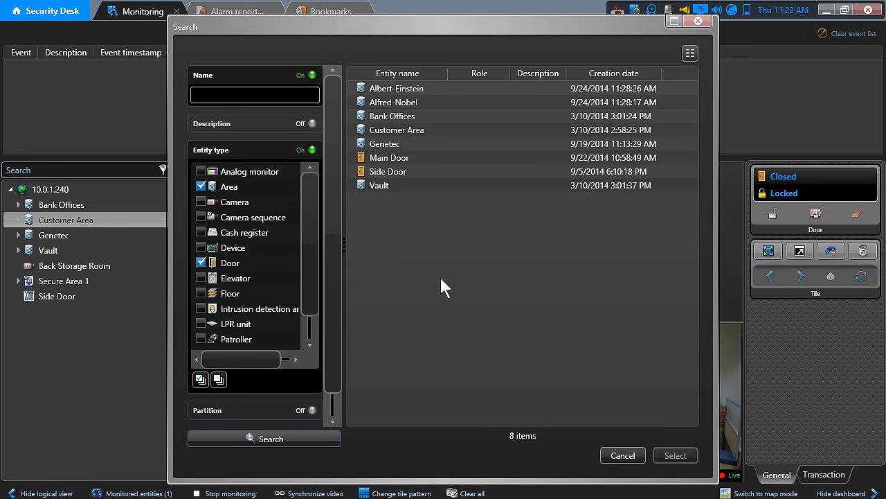
# - Limit the logical view to the Alfred-Nobel, Bank Offices, Customer Area and Genetec areas from the search results
pyautogui.click(429, 103)
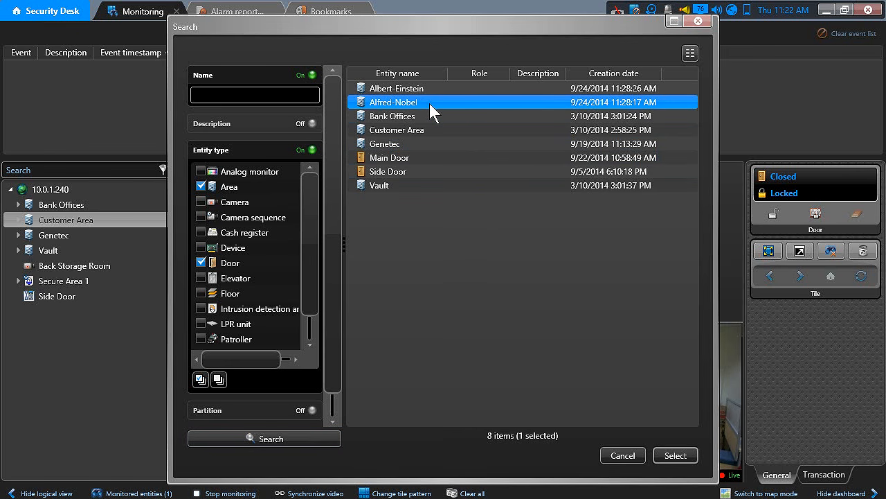
pyautogui.keyDown('shift'); pyautogui.click(407, 143); pyautogui.keyUp('shift')
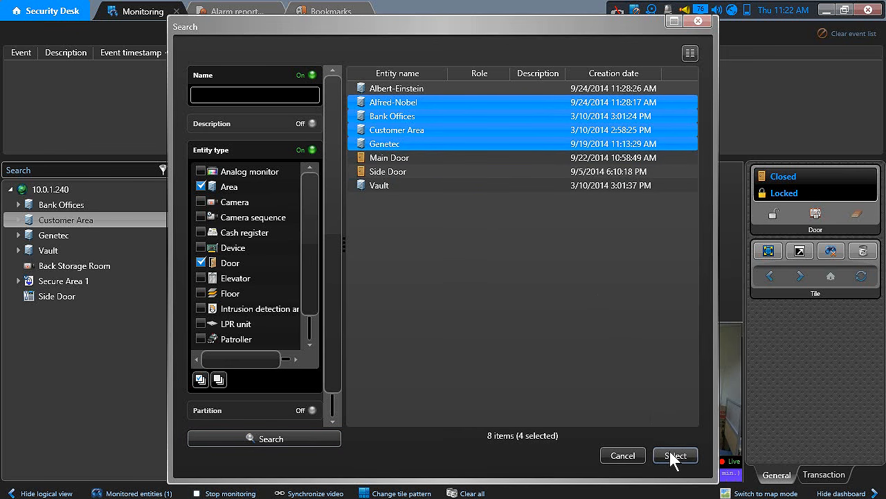
pyautogui.click(669, 451)
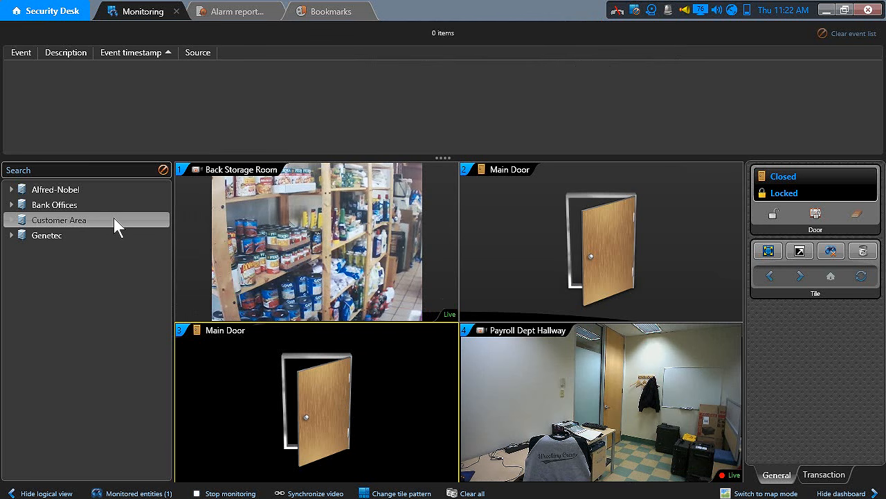
# - Clear the logical view filter, and add Main Door from Bank Offices to the monitored entities
pyautogui.click(163, 169)
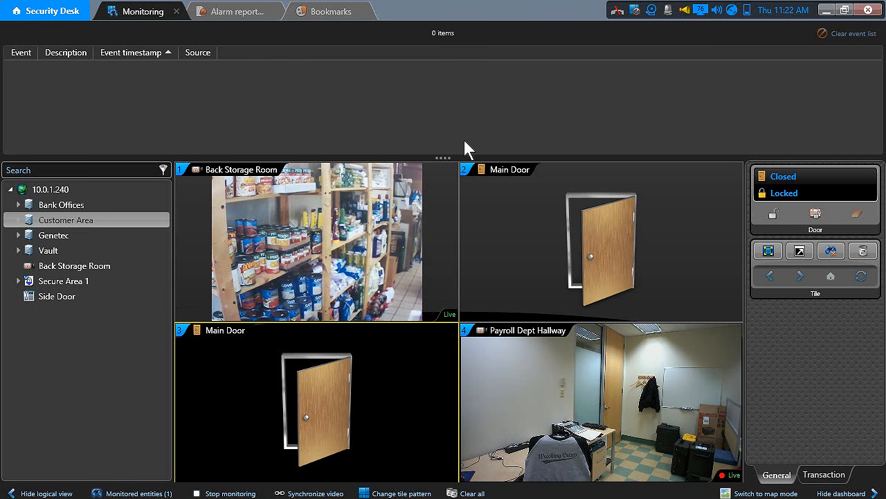
pyautogui.moveTo(385, 235)
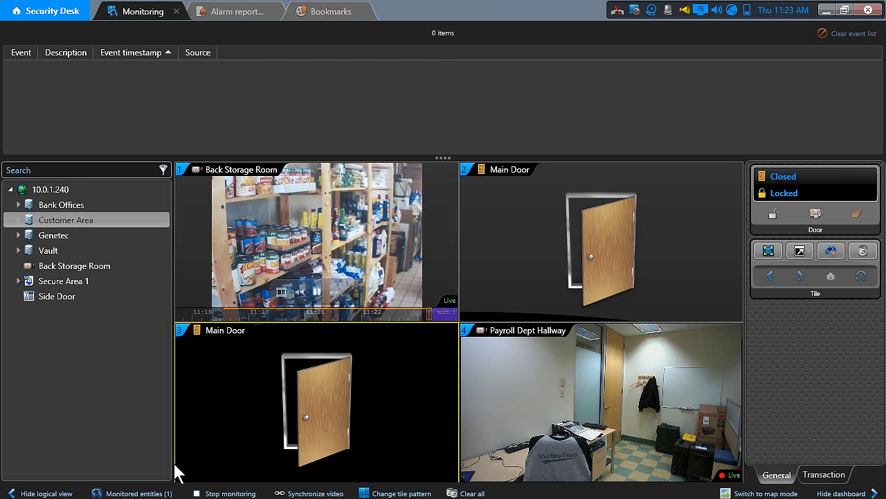
pyautogui.click(134, 493)
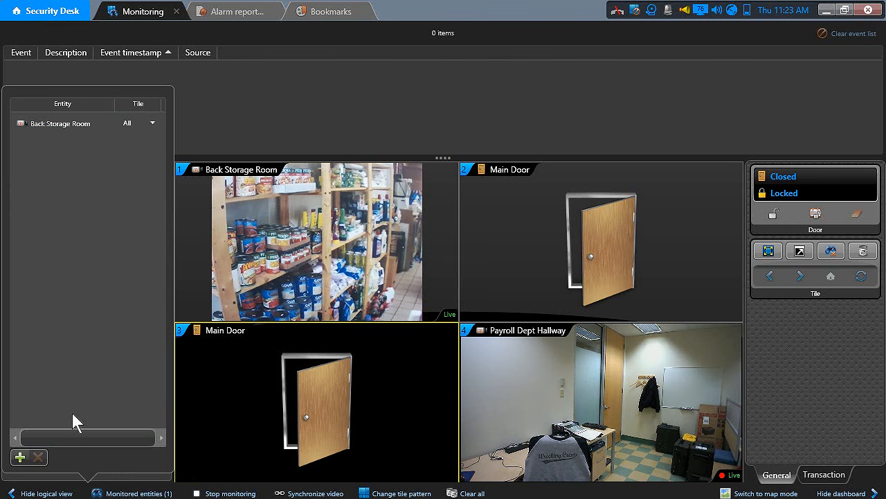
pyautogui.click(19, 457)
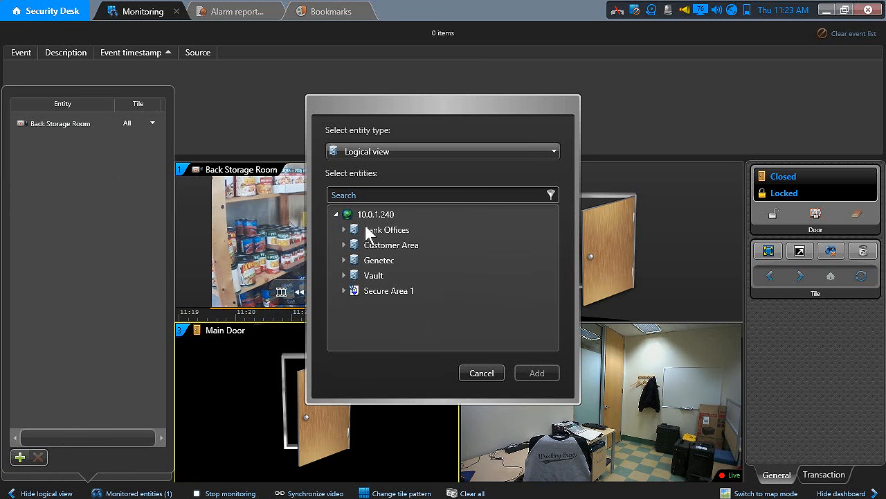
pyautogui.click(344, 229)
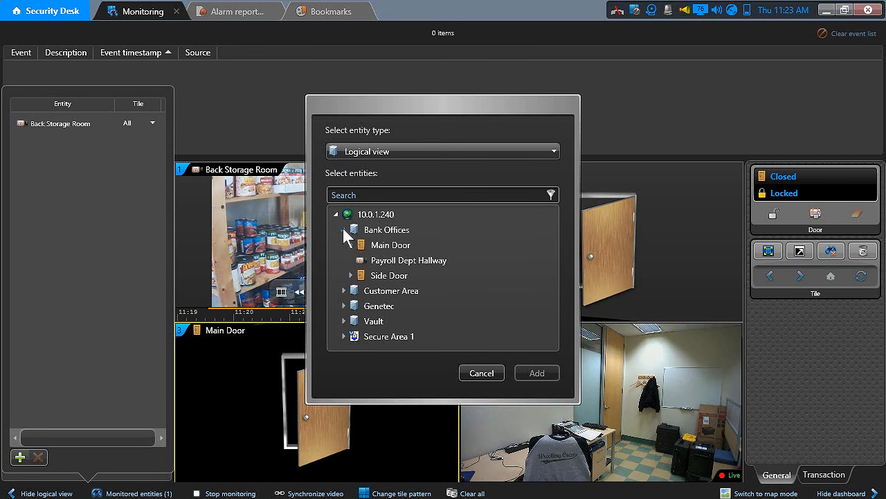
pyautogui.click(404, 245)
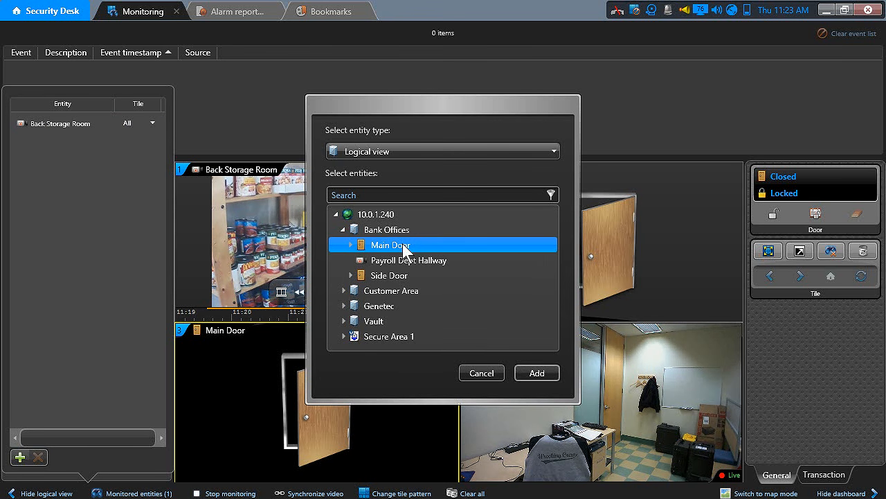
pyautogui.click(533, 371)
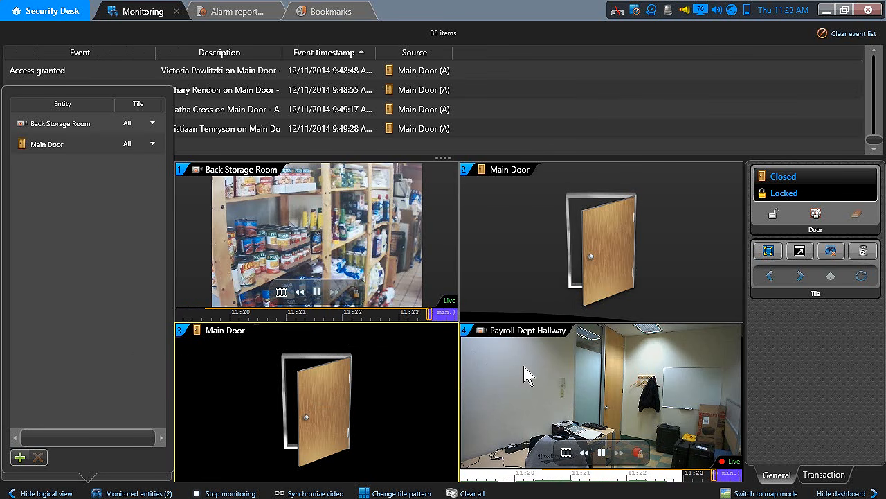
# - Add Side Door from Bank Offices to the monitored entities
pyautogui.click(19, 457)
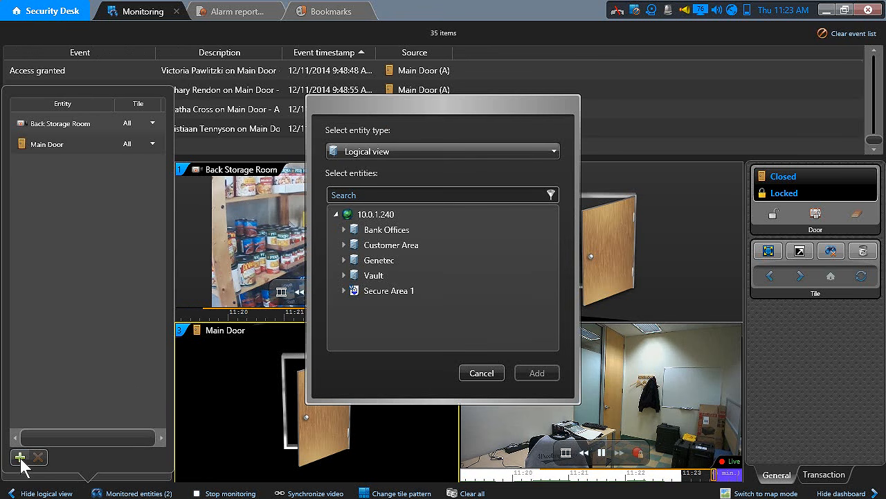
pyautogui.click(344, 229)
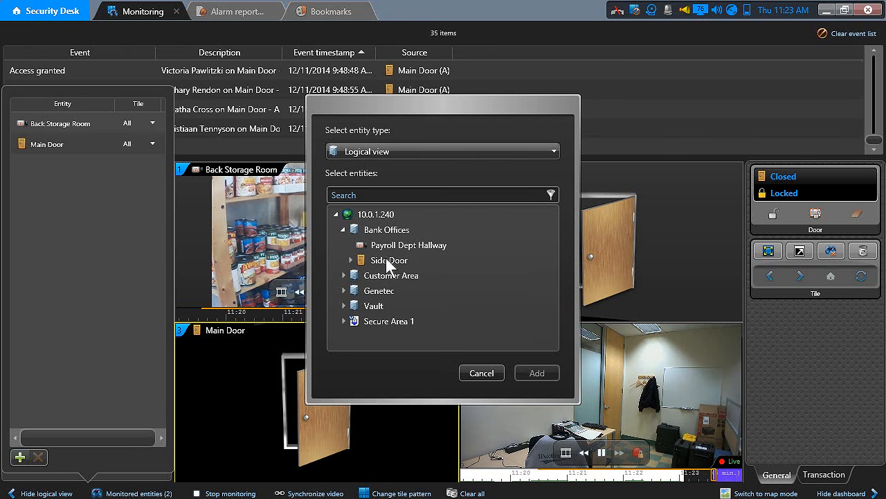
pyautogui.click(385, 259)
pyautogui.click(535, 372)
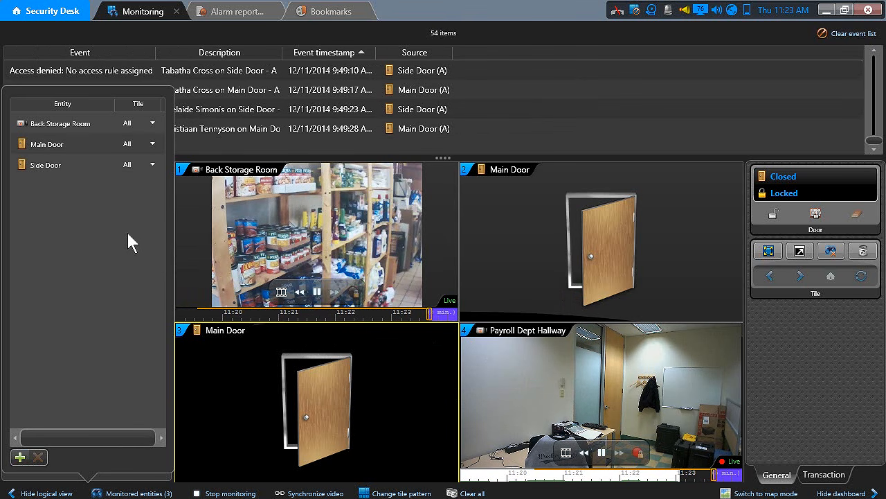
# - Examine the tile choices available for the monitored Main Door, and close the monitored entities list without changing the assignment
pyautogui.click(63, 143)
pyautogui.click(53, 144)
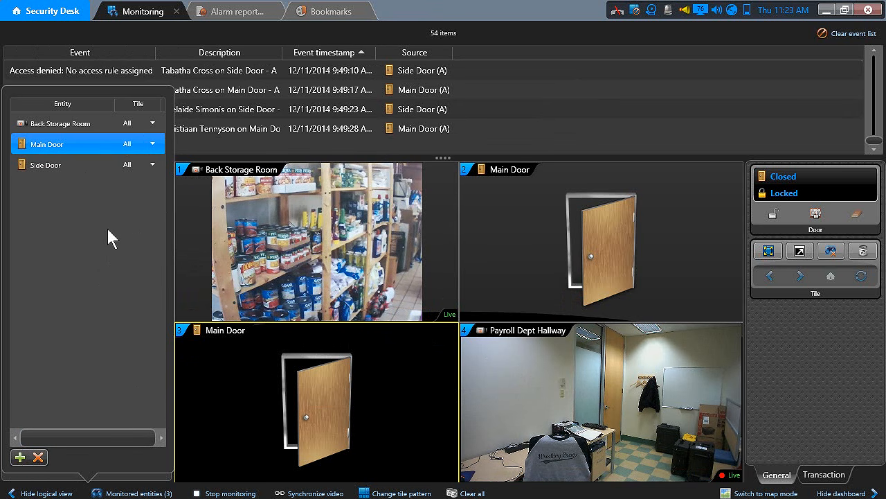
pyautogui.click(152, 144)
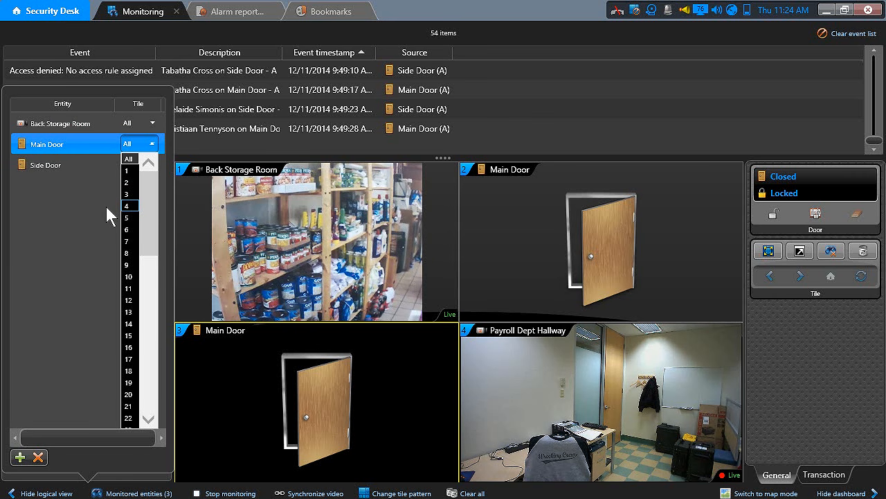
pyautogui.click(93, 99)
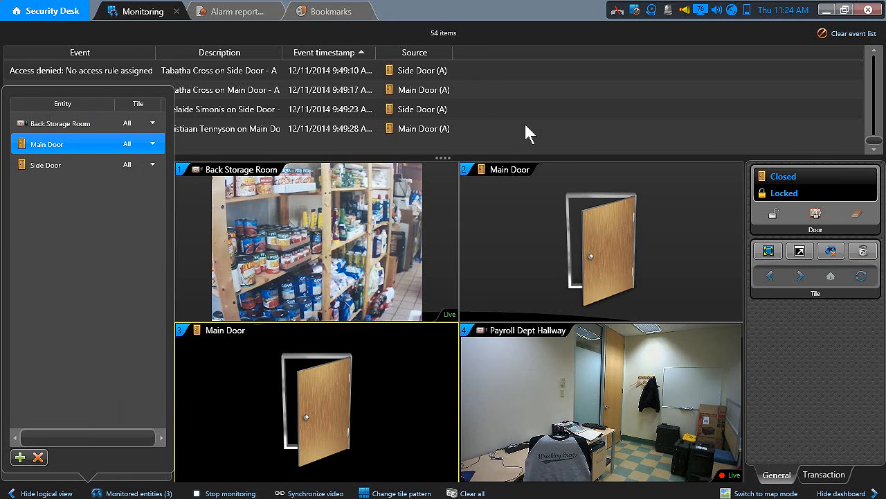
pyautogui.click(439, 9)
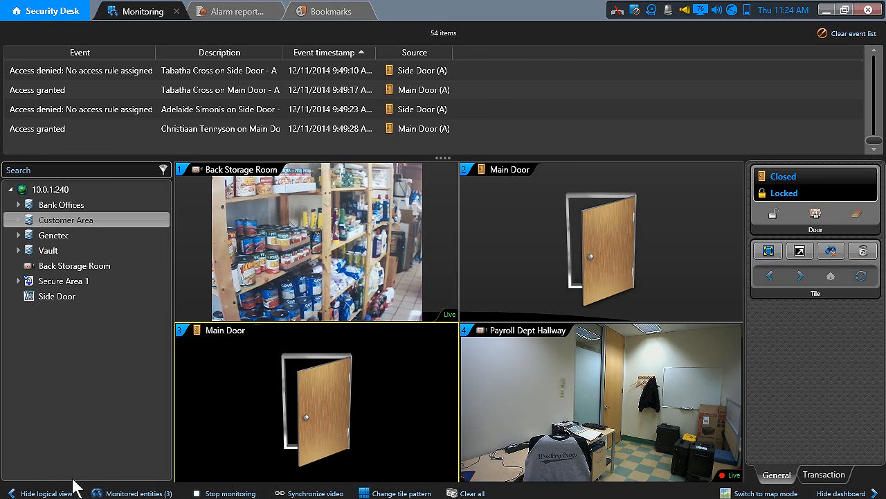
# - Hide the logical view and the dashboard to give the tiles the full width
pyautogui.click(47, 493)
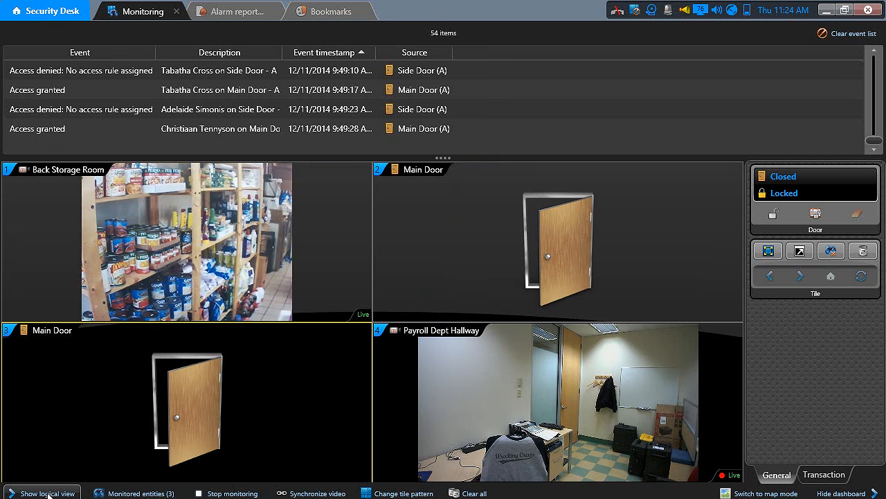
pyautogui.moveTo(623, 357)
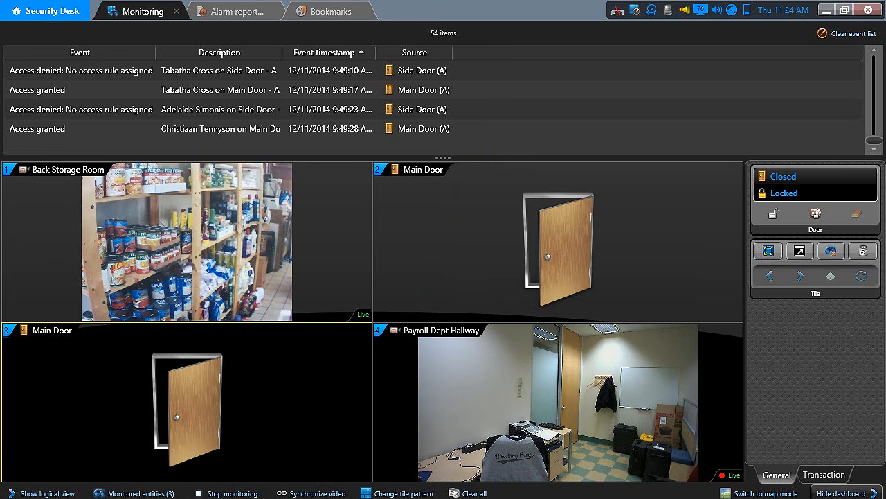
pyautogui.click(849, 493)
pyautogui.moveTo(698, 407)
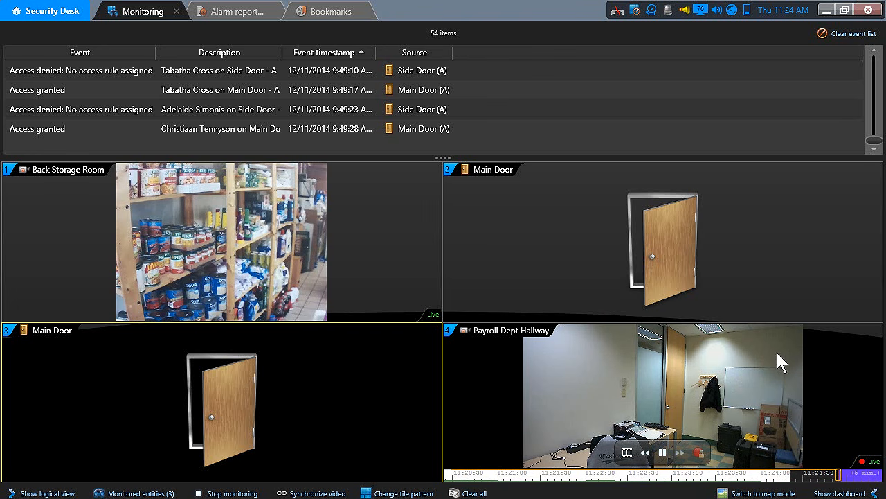
# - Reveal the dashboard temporarily, select tile 2, and restore both the dashboard and the logical view
pyautogui.moveTo(885, 339)
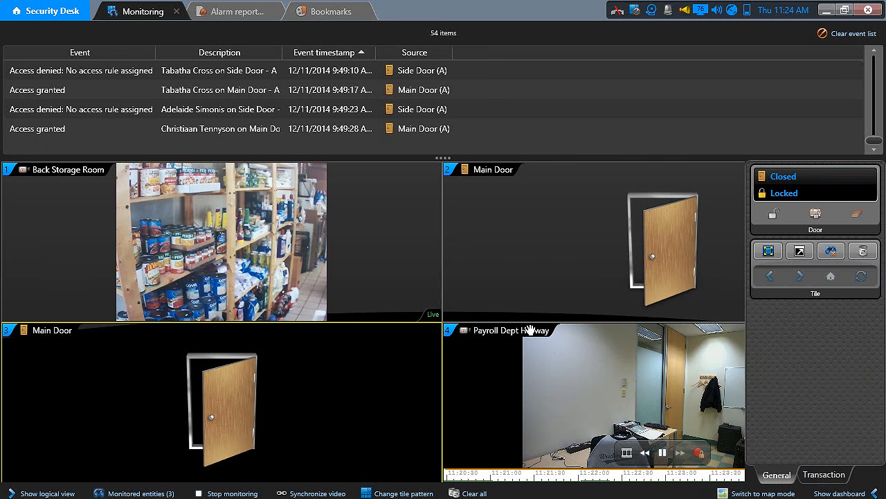
pyautogui.click(515, 262)
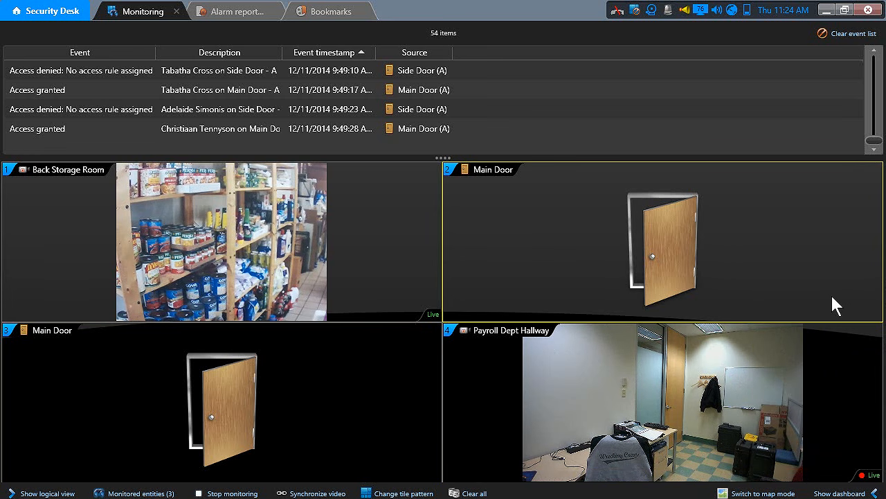
pyautogui.click(834, 493)
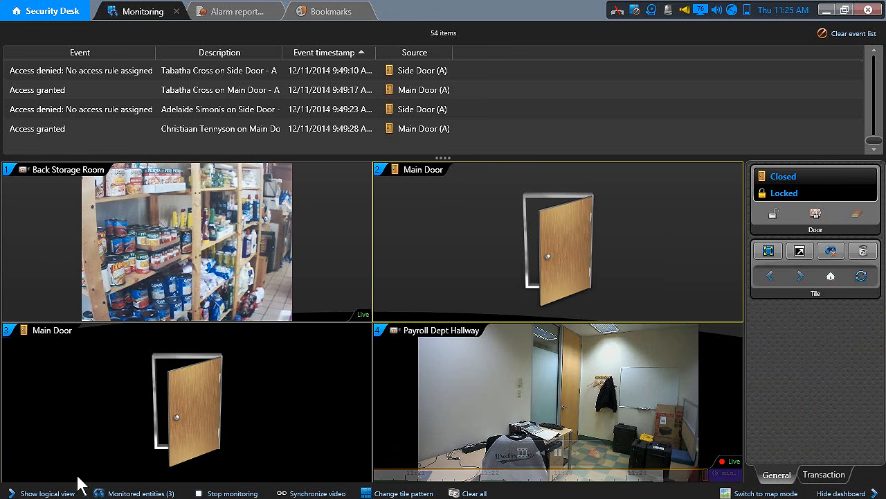
pyautogui.click(47, 492)
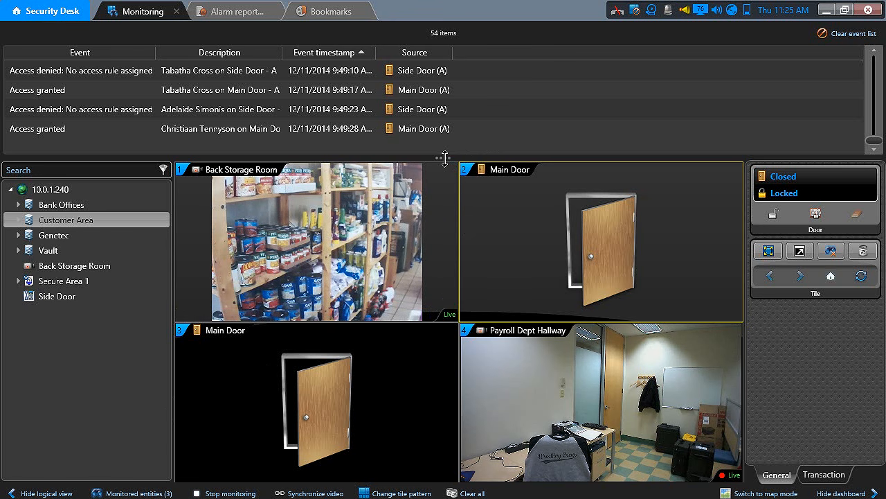
# - Reduce the event list's height to enlarge the tiles, and look through the full set of tile patterns without switching
pyautogui.moveTo(444, 158)
pyautogui.mouseDown()
pyautogui.moveTo(439, 474)
pyautogui.moveTo(444, 144)
pyautogui.mouseUp()
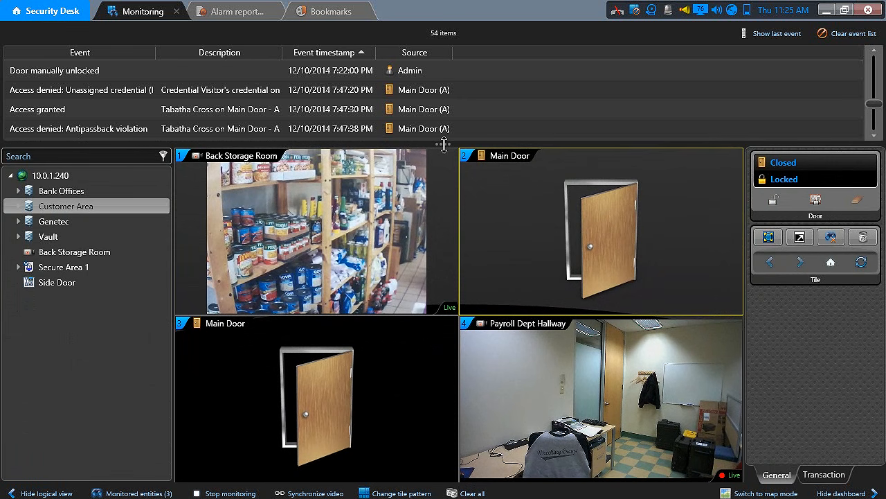
pyautogui.moveTo(483, 417)
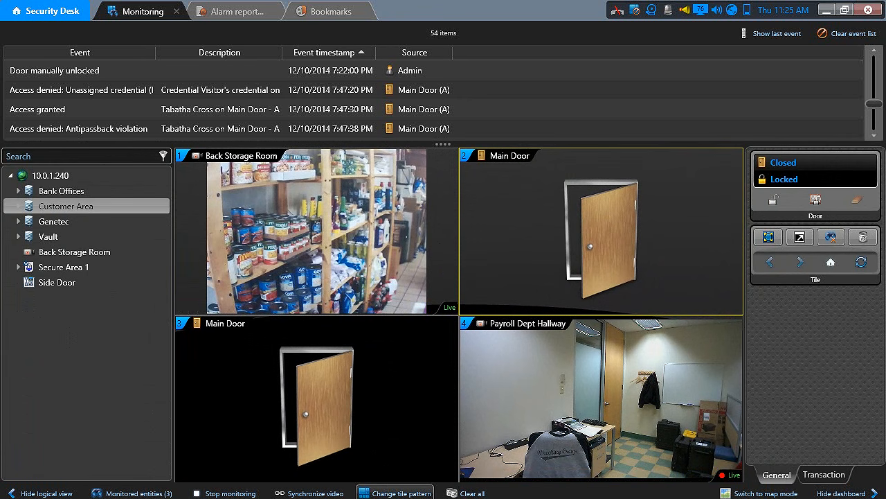
pyautogui.click(421, 495)
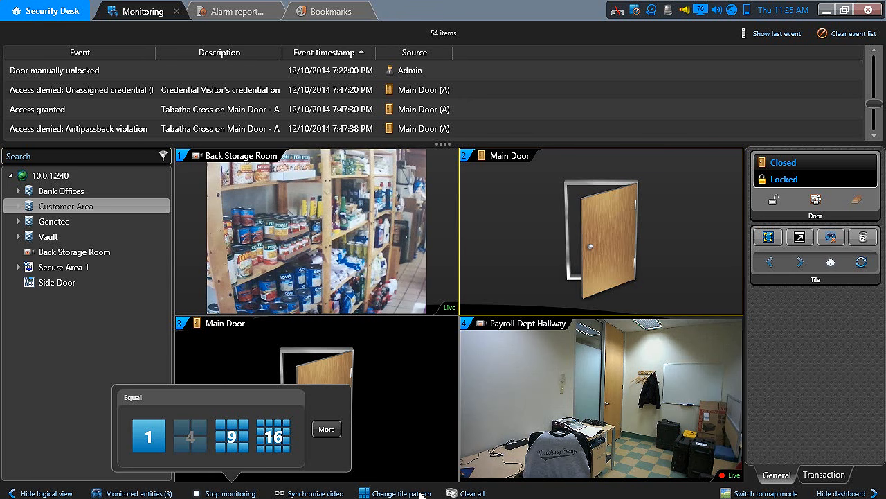
pyautogui.click(326, 428)
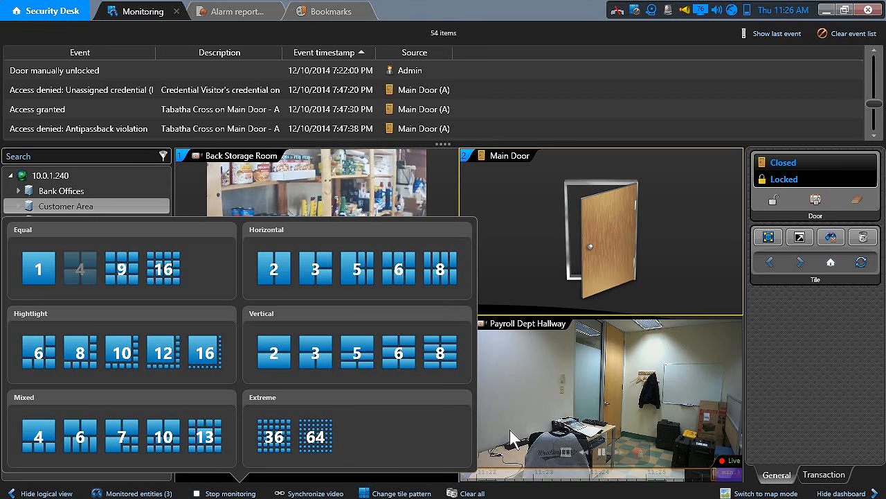
pyautogui.click(519, 239)
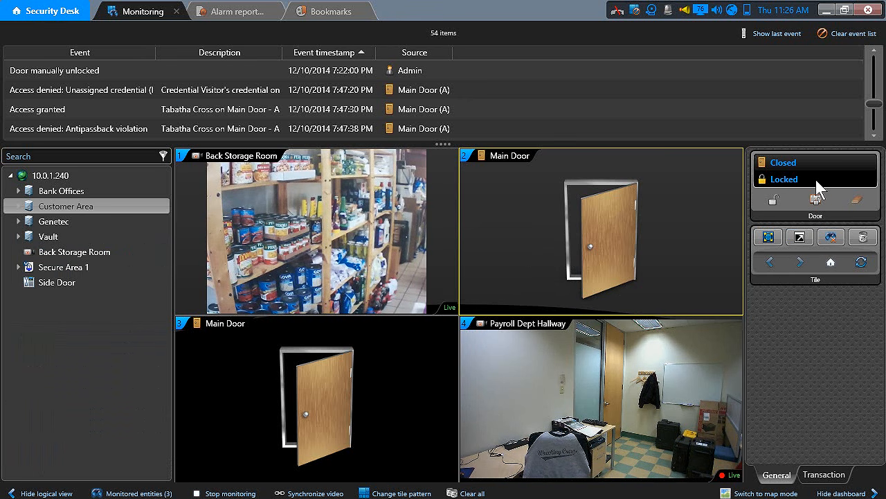
# - Compare the dashboard controls offered for the Back Storage Room camera in tile 1 and Main Door in tile 2
pyautogui.click(322, 231)
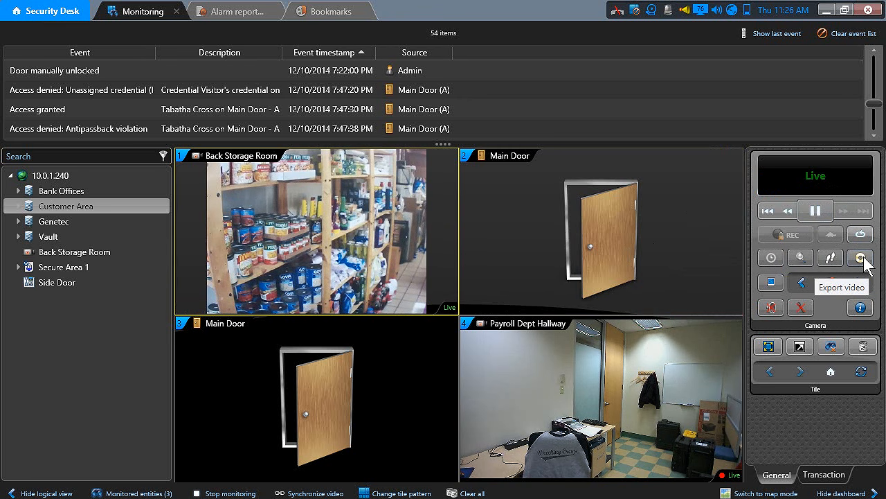
pyautogui.click(515, 217)
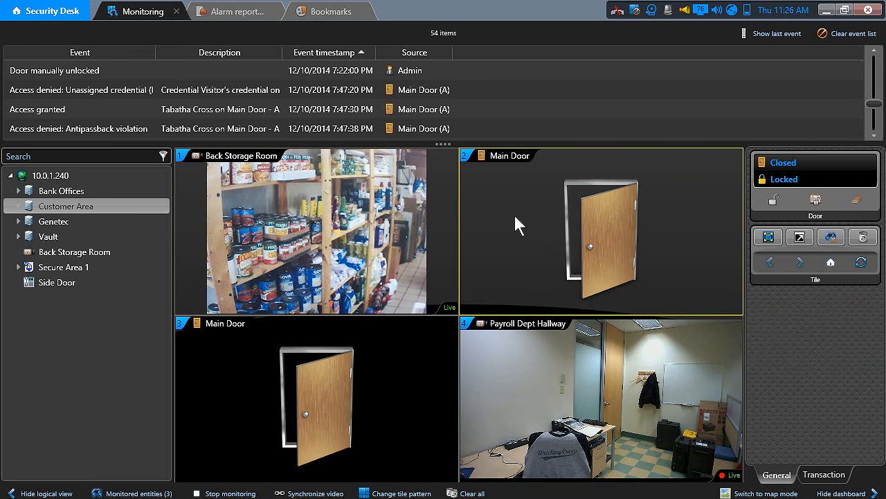
# - Examine the Camera commands available for the Back Storage Room tile without running any of them
pyautogui.click(183, 156)
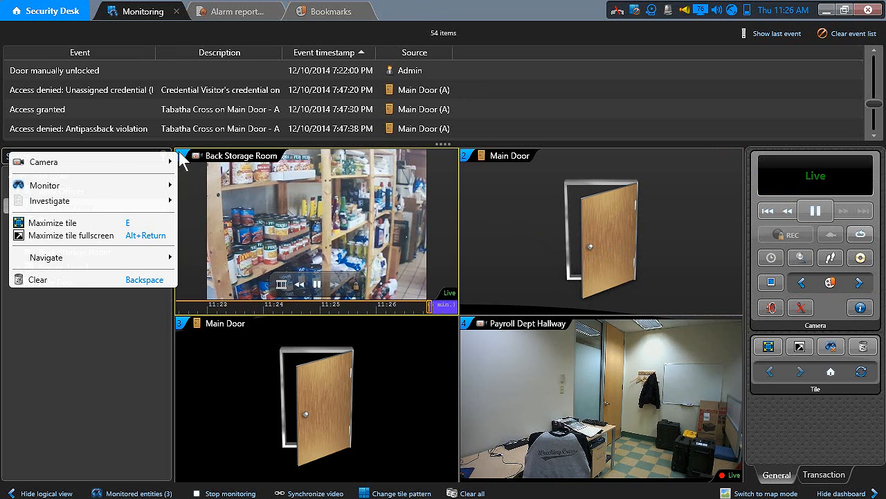
pyautogui.rightClick(215, 191)
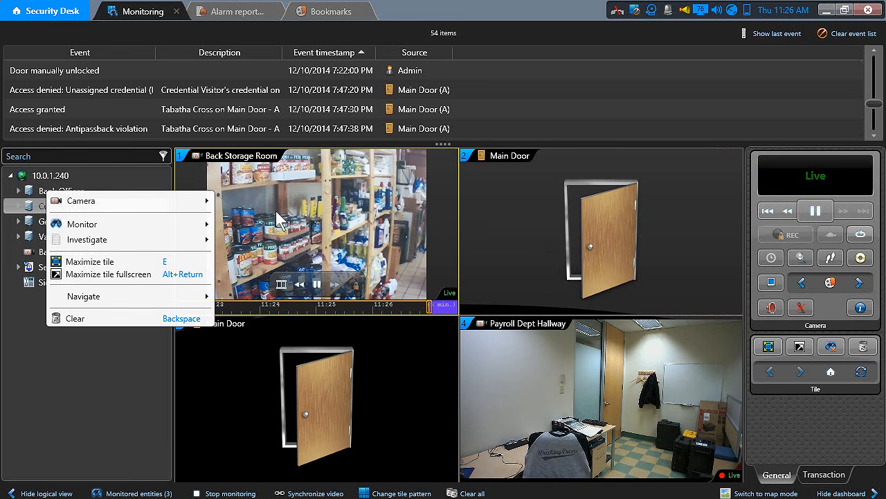
pyautogui.moveTo(187, 211)
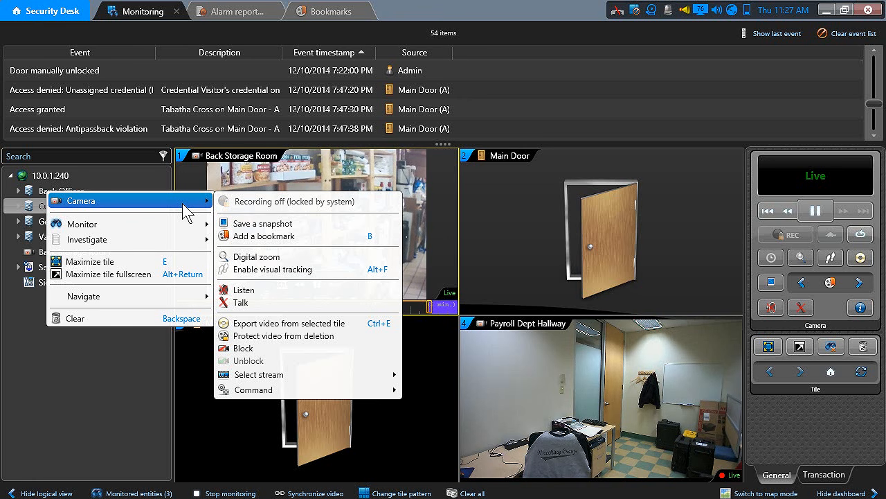
pyautogui.click(441, 200)
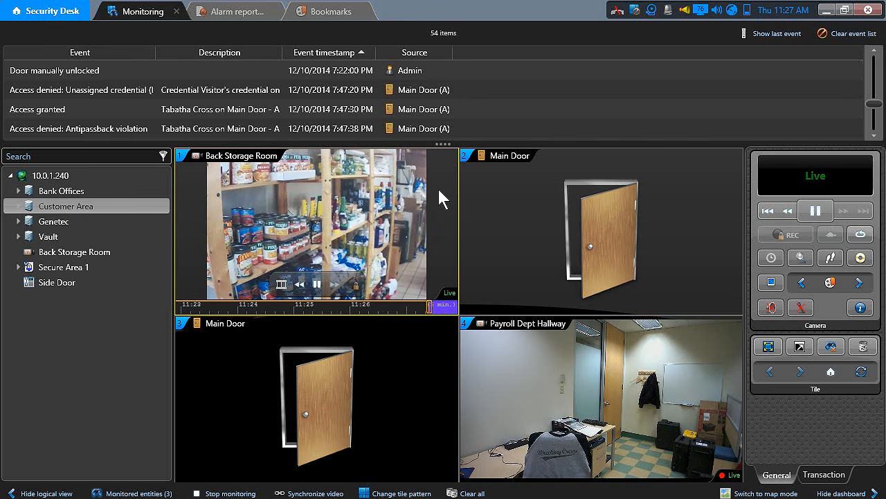
# - Expand Bank Offices in the logical view and look at the camera attached to its Side Door
pyautogui.click(17, 191)
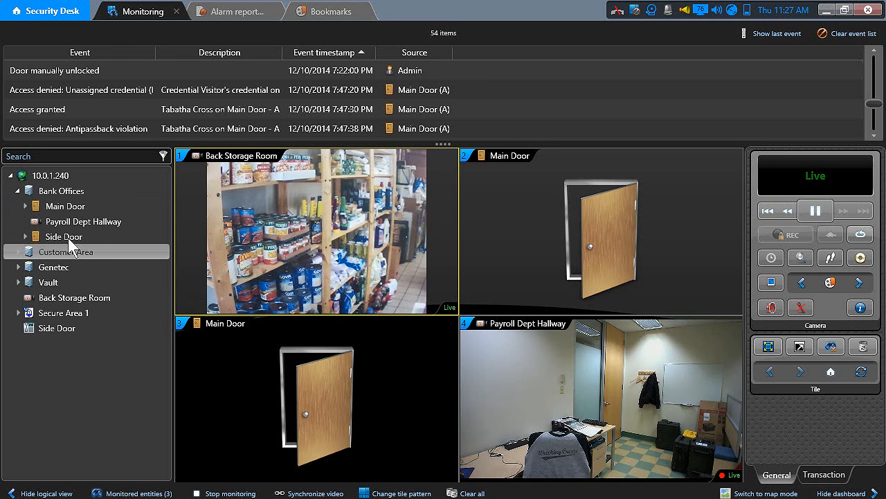
pyautogui.click(25, 236)
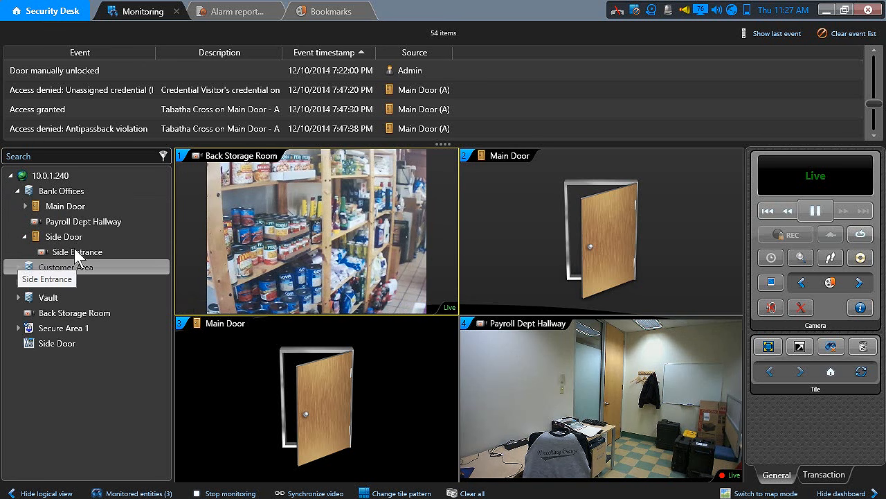
pyautogui.click(25, 236)
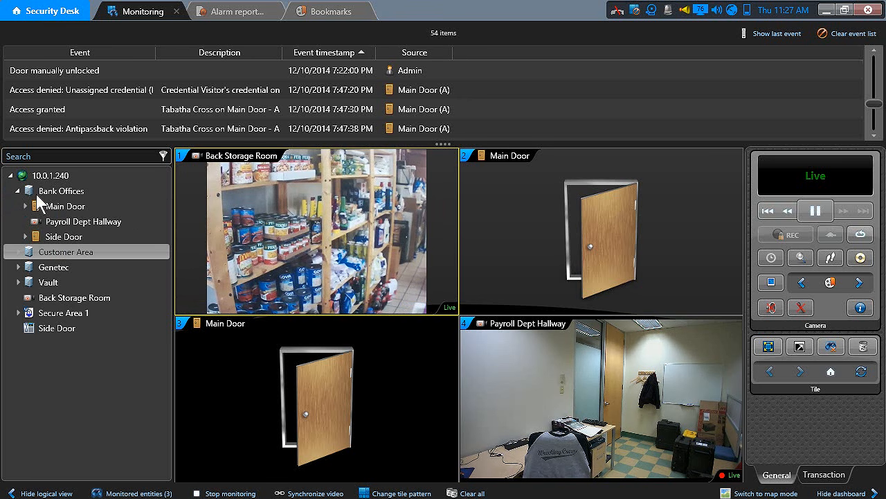
# - Collapse Bank Offices in the logical view, display the area in tile 2 and unpack its cameras
pyautogui.click(17, 192)
pyautogui.moveTo(56, 192); pyautogui.dragTo(525, 235)
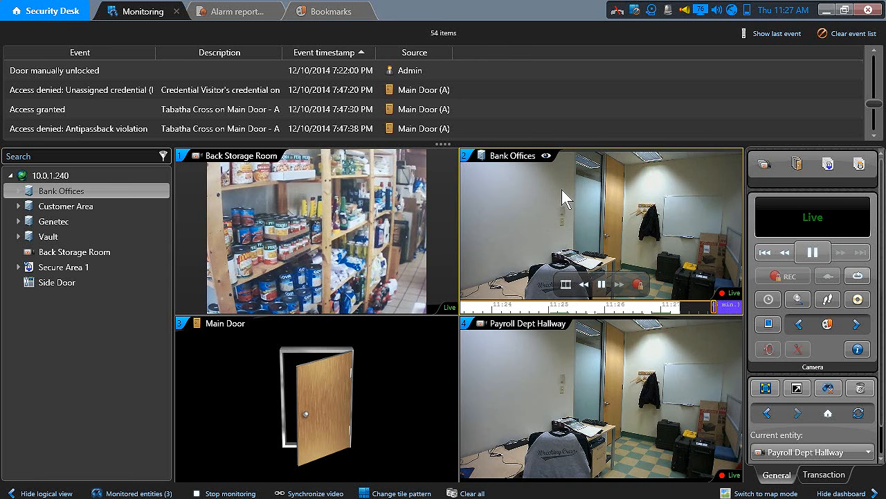
pyautogui.click(547, 156)
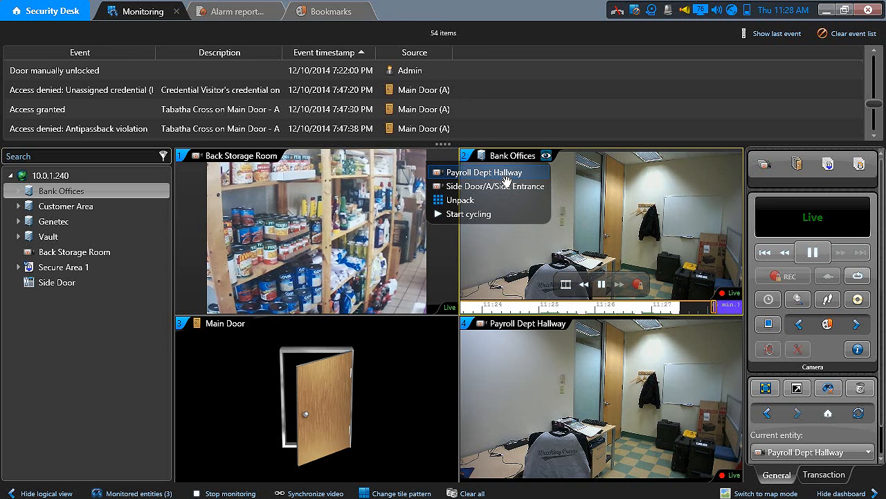
pyautogui.click(474, 201)
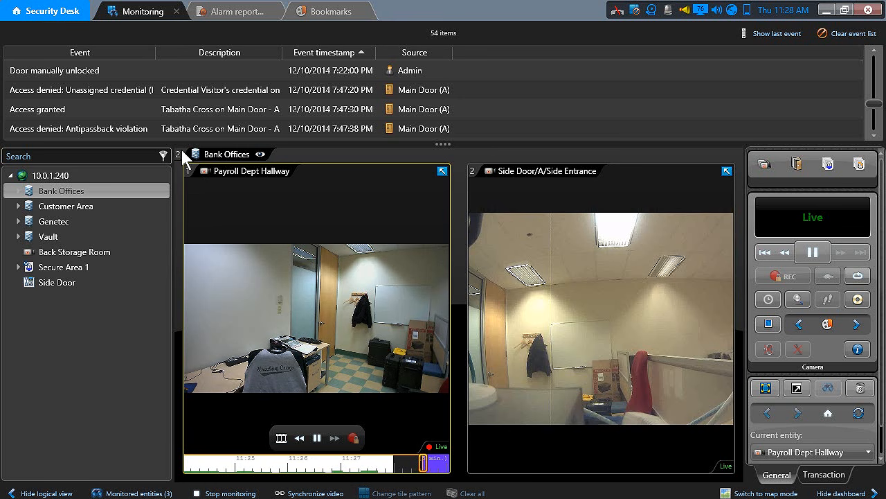
# - Pack the unpacked Bank Offices cameras back into tile 2
pyautogui.click(259, 154)
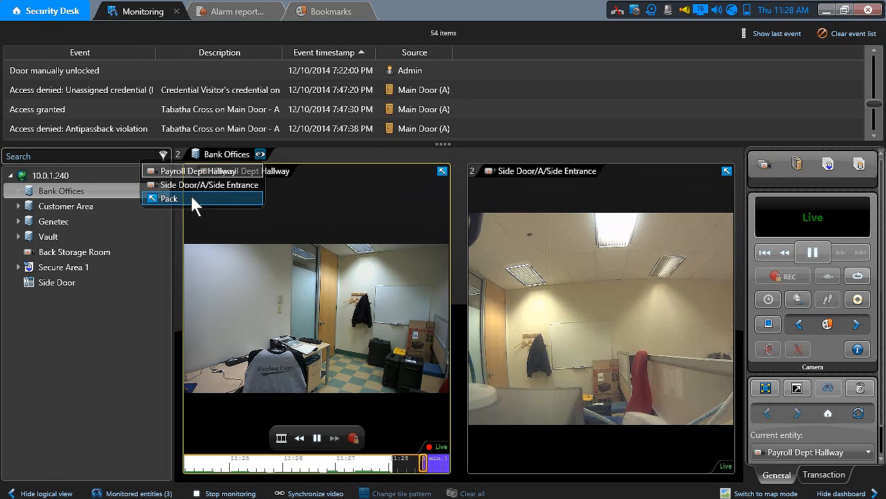
pyautogui.moveTo(558, 325)
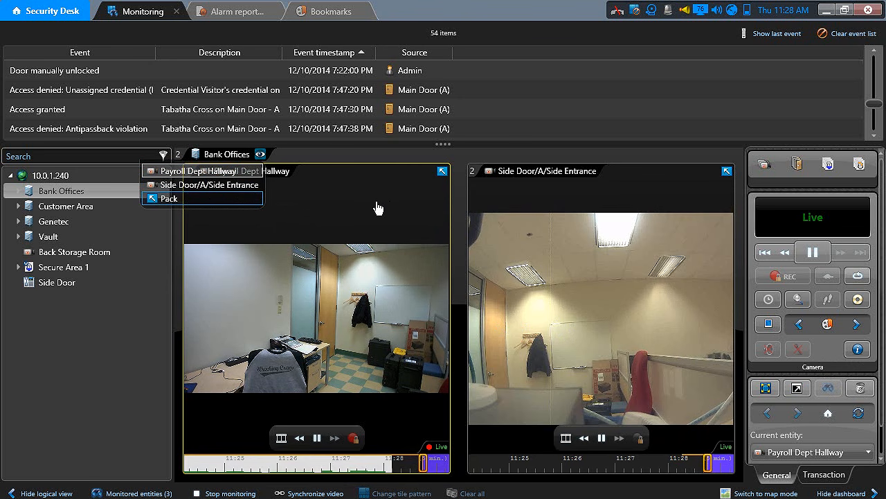
pyautogui.click(170, 198)
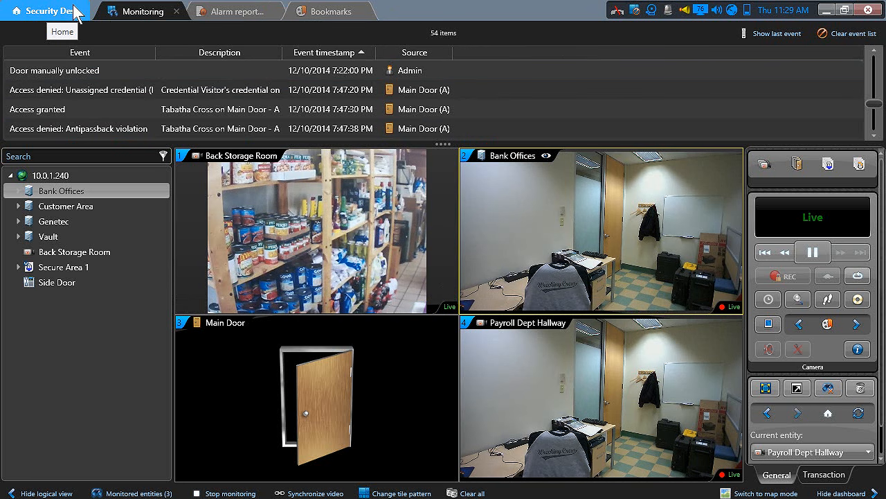
# - Search the available tasks for "alarm" and open the Alarm monitoring task
pyautogui.click(53, 12)
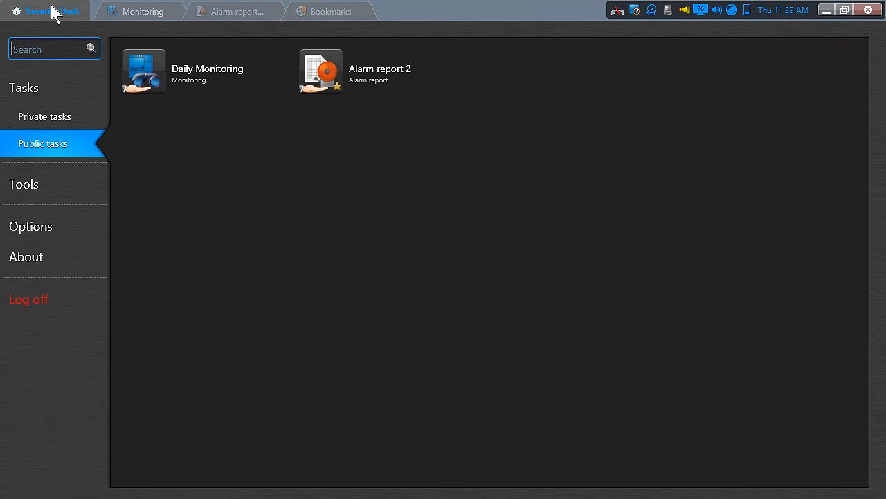
pyautogui.click(24, 91)
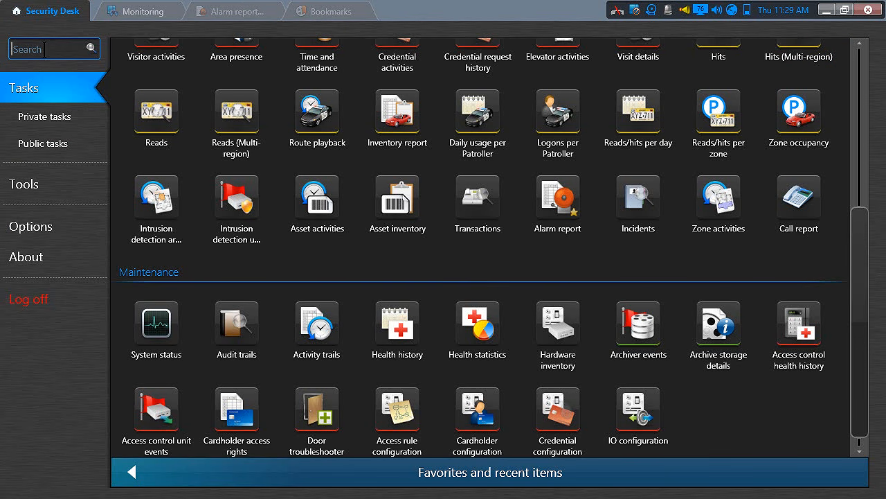
pyautogui.write('alarm')
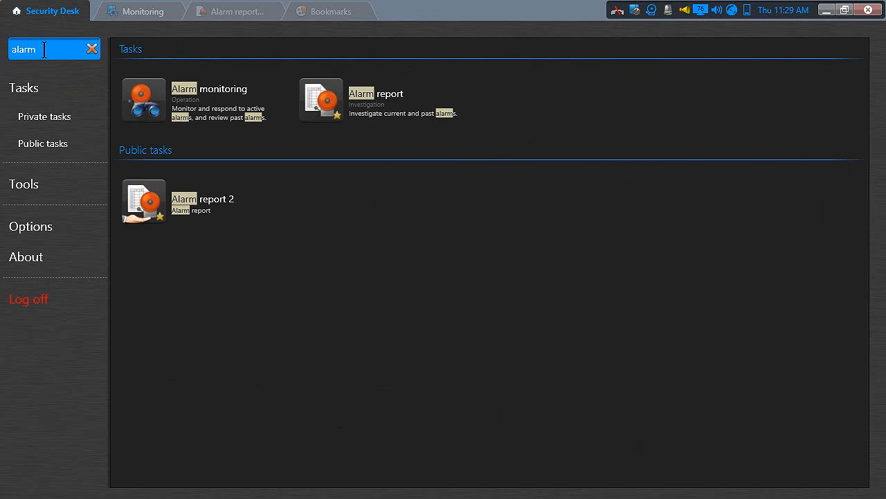
pyautogui.click(151, 105)
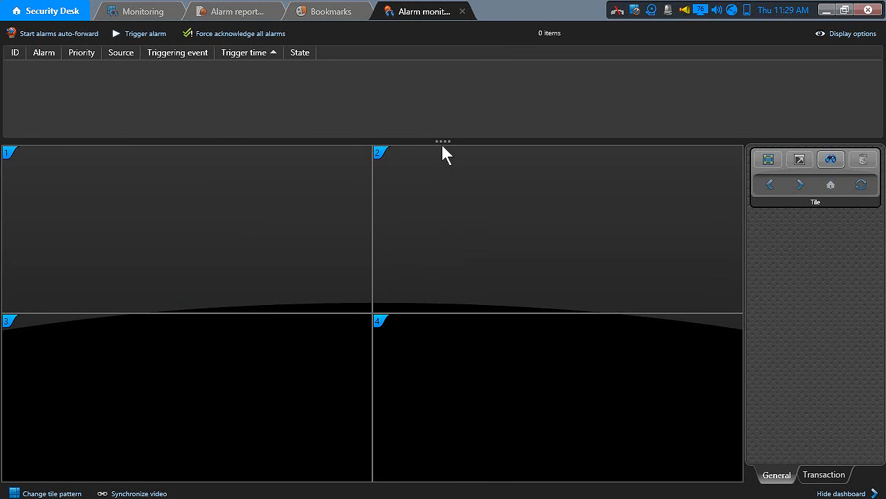
# - Enlarge the alarm list above the tiles and set its display options to show all alarms
pyautogui.moveTo(443, 141); pyautogui.dragTo(443, 189)
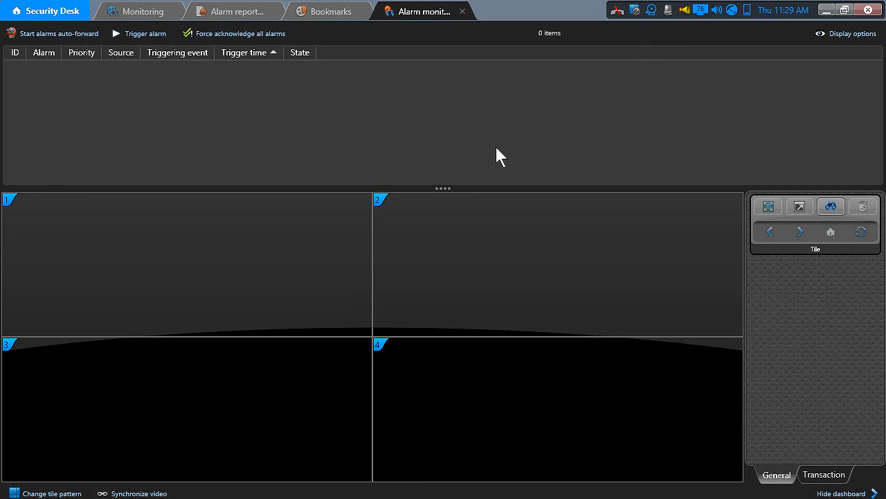
pyautogui.click(842, 34)
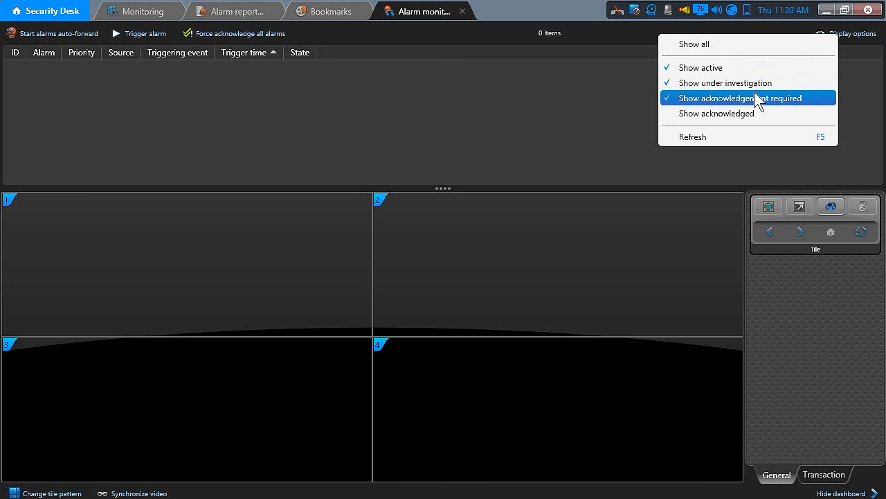
pyautogui.click(707, 43)
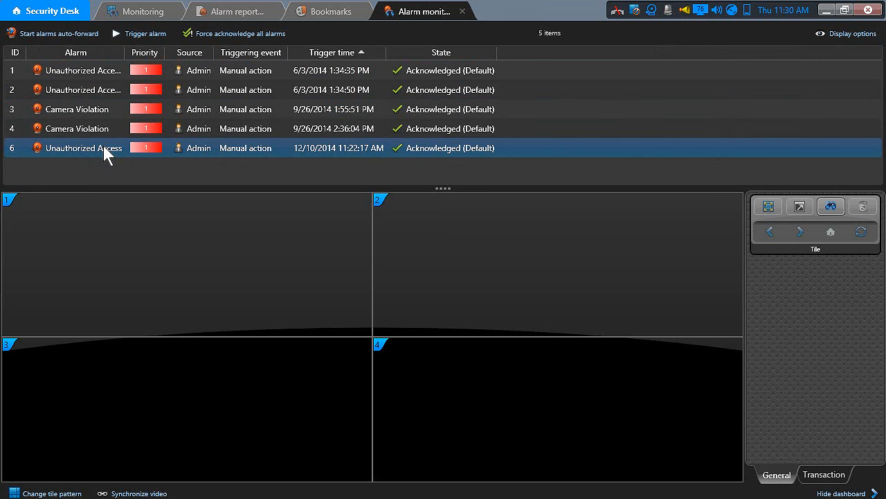
# - Display Camera Violation alarm 4 in tile 1 and Unauthorized Access alarm 1 in tile 2, and view the latter's attached entities
pyautogui.moveTo(93, 125); pyautogui.dragTo(115, 253)
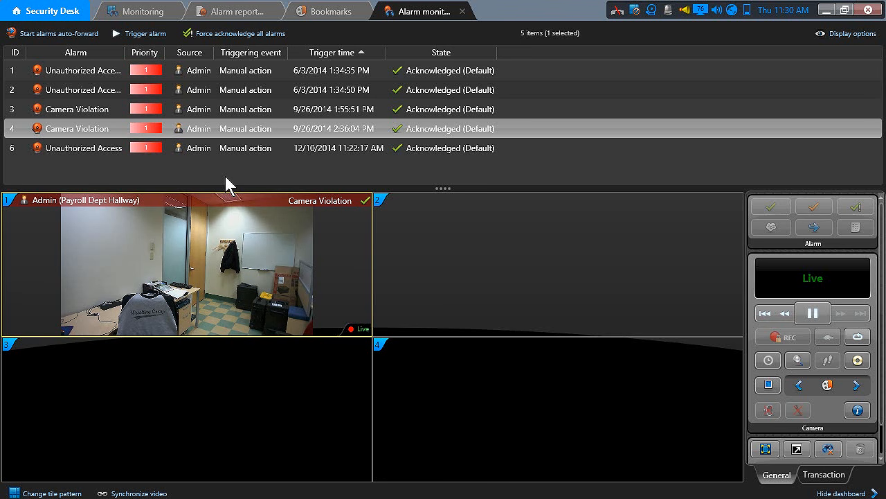
pyautogui.moveTo(99, 70); pyautogui.dragTo(430, 275)
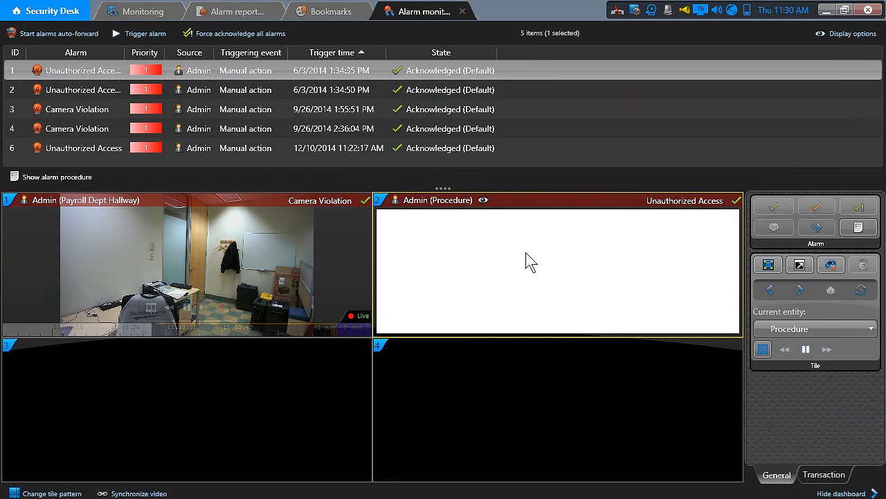
pyautogui.click(485, 200)
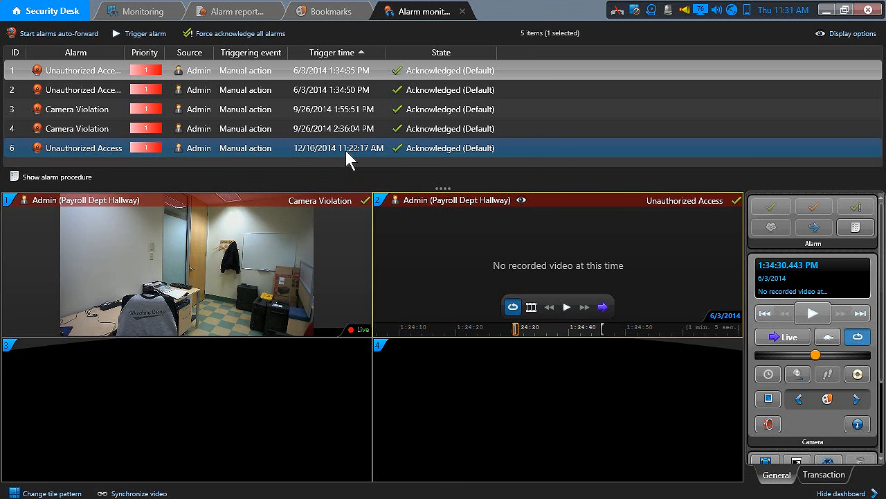
pyautogui.moveTo(271, 257)
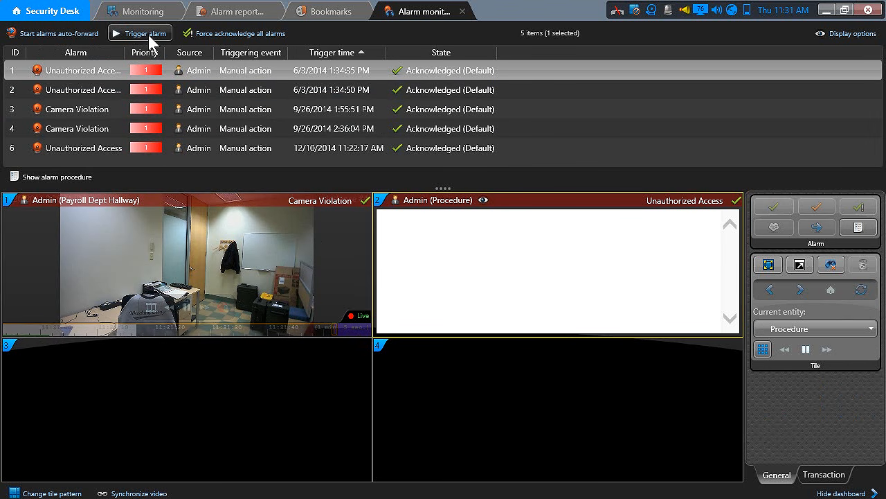
# - Manually trigger the Unauthorized Access alarm
pyautogui.click(148, 34)
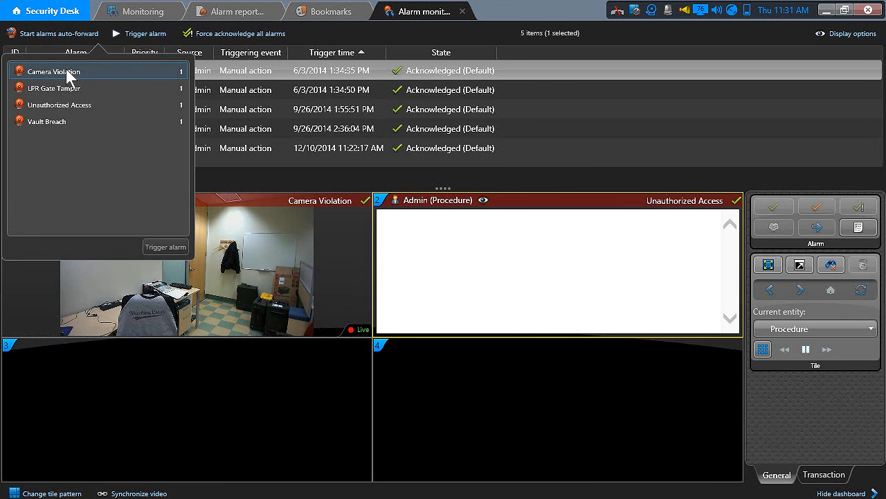
pyautogui.click(79, 104)
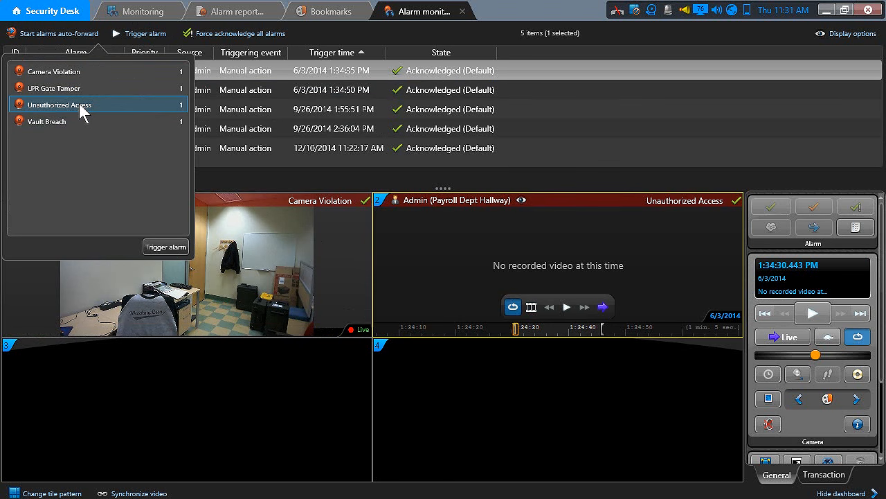
pyautogui.click(161, 244)
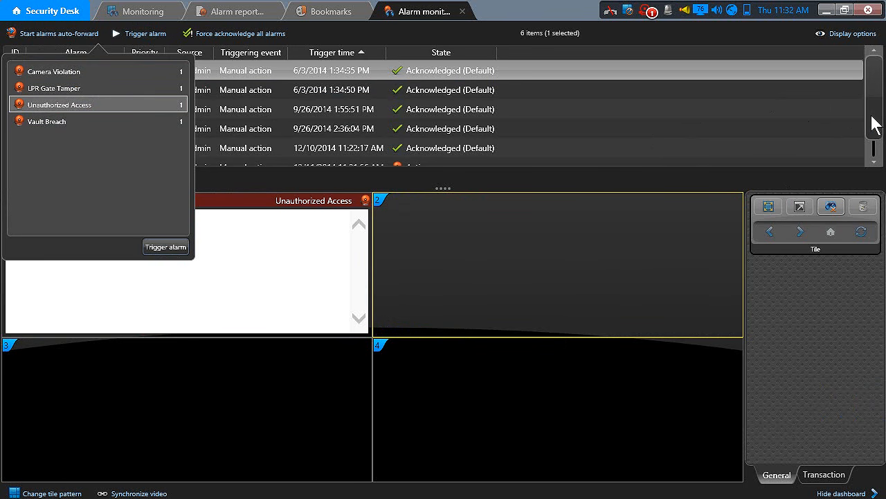
# - Select the active Unauthorized Access alarm with ID 7 and review the commands offered for it
pyautogui.moveTo(873, 120); pyautogui.dragTo(875, 153)
pyautogui.click(446, 157)
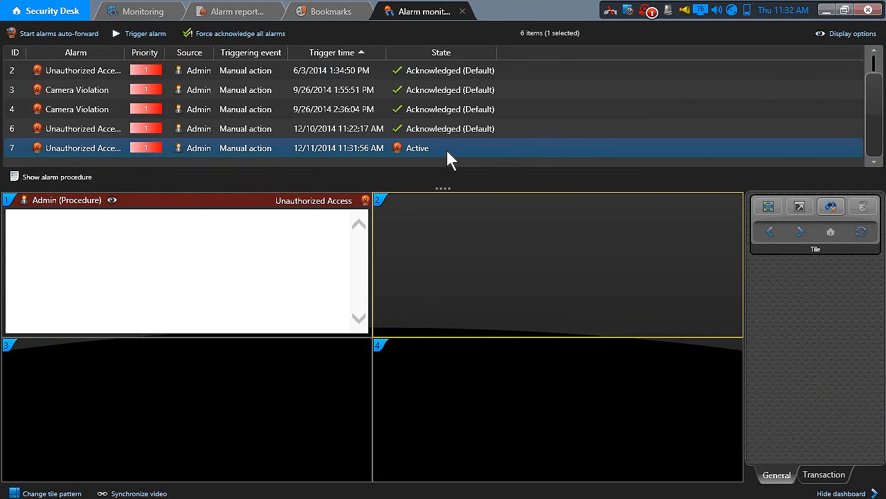
pyautogui.click(445, 148)
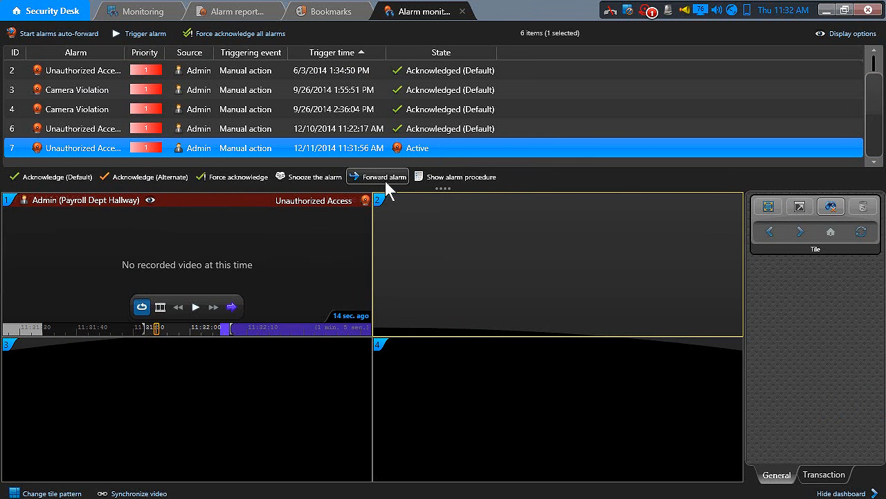
pyautogui.click(459, 177)
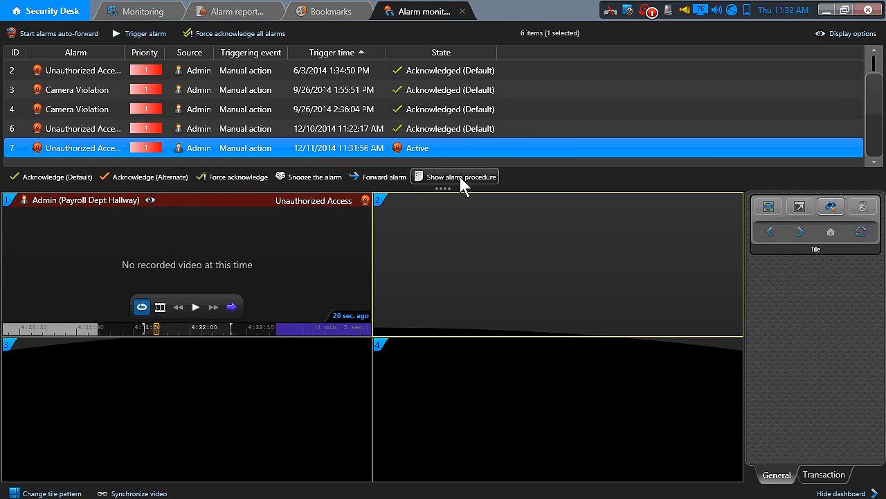
# - Acknowledge alarm 7 with the Default option and enter "False alarm." as the incident description
pyautogui.click(64, 176)
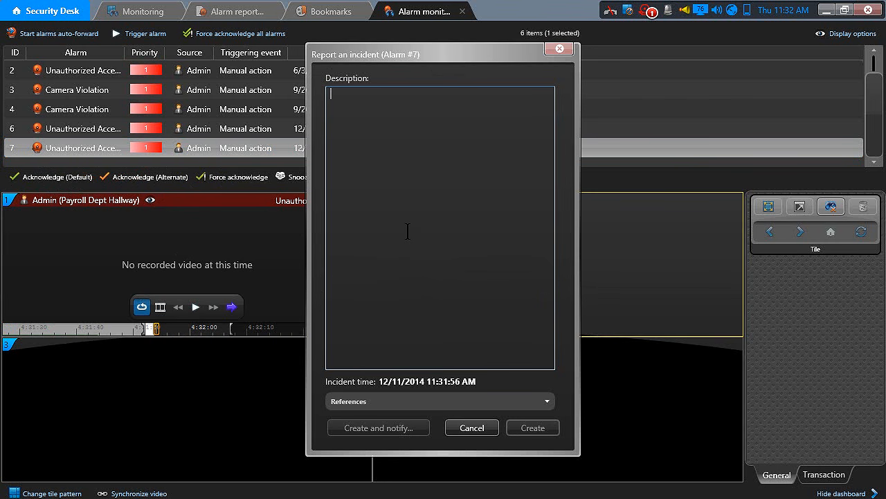
pyautogui.write('F')
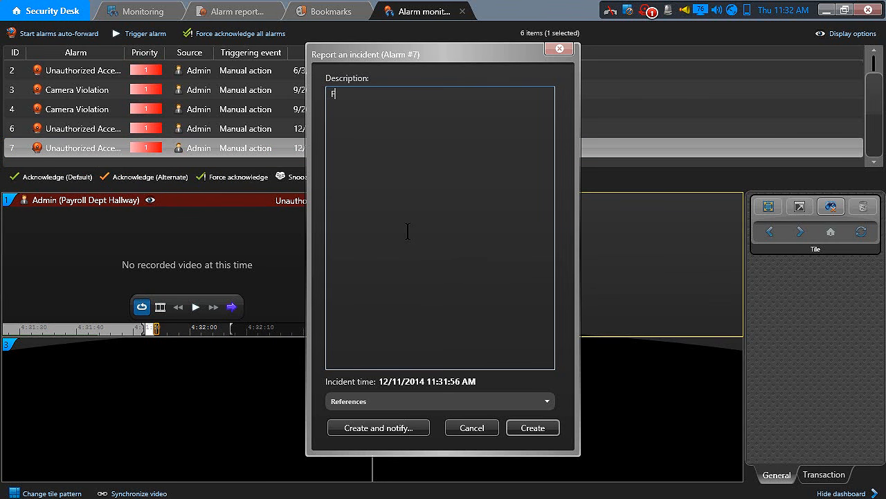
pyautogui.write('alse alarm')
pyautogui.press('BackSpace')
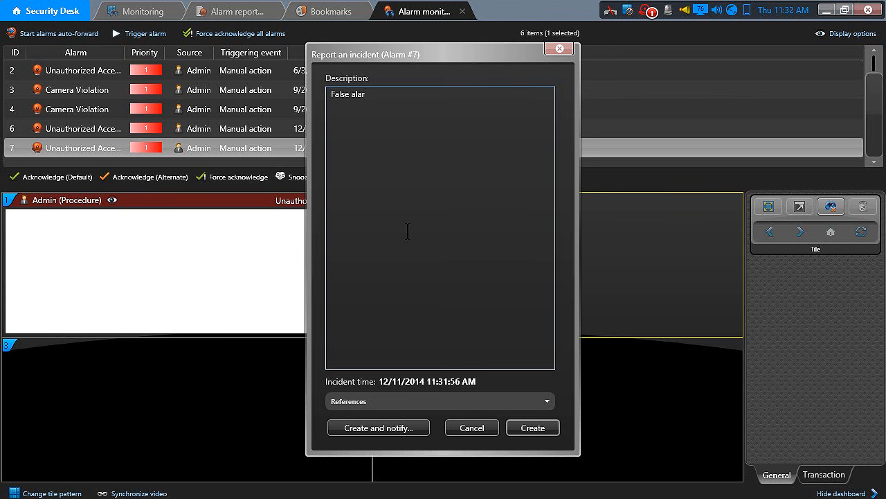
pyautogui.write('m.')
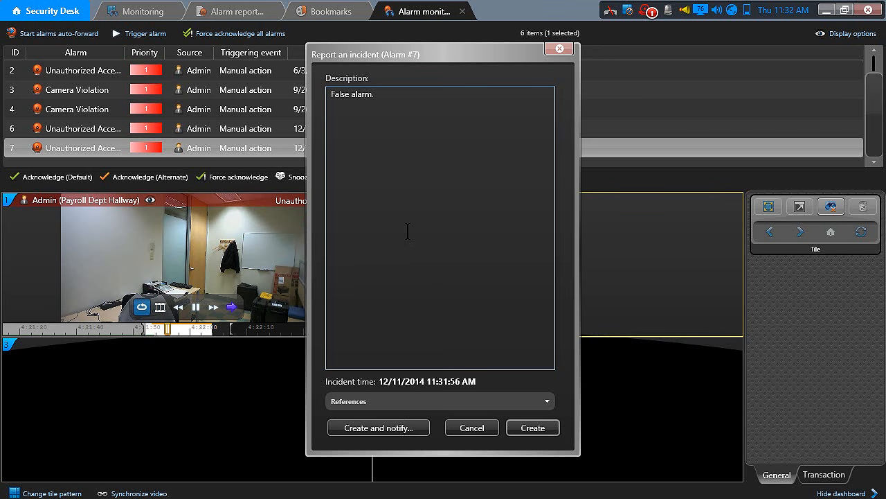
# - Add the Payroll Dept Hallway camera from Bank Offices to the incident's references and create the incident
pyautogui.click(543, 401)
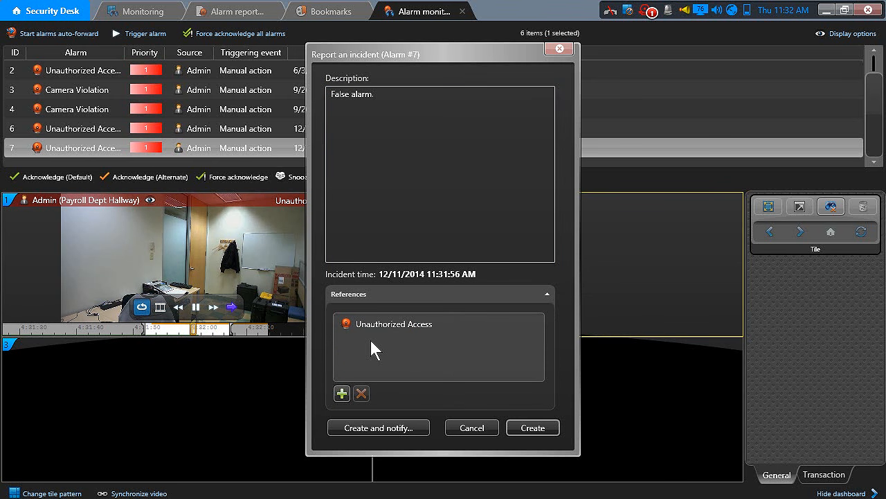
pyautogui.click(342, 393)
pyautogui.click(342, 229)
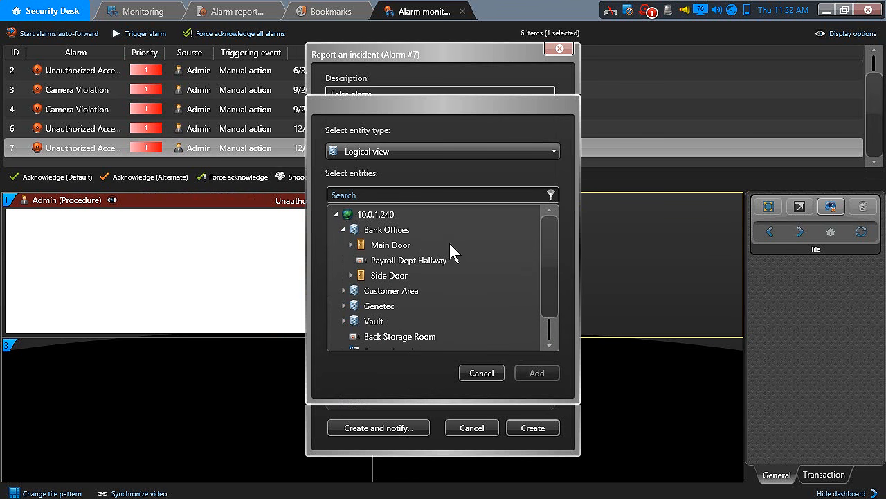
pyautogui.click(437, 261)
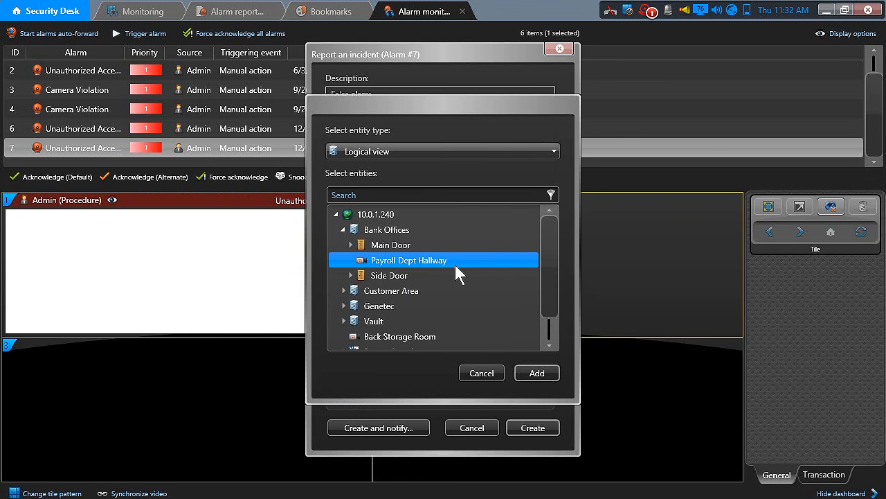
pyautogui.click(524, 371)
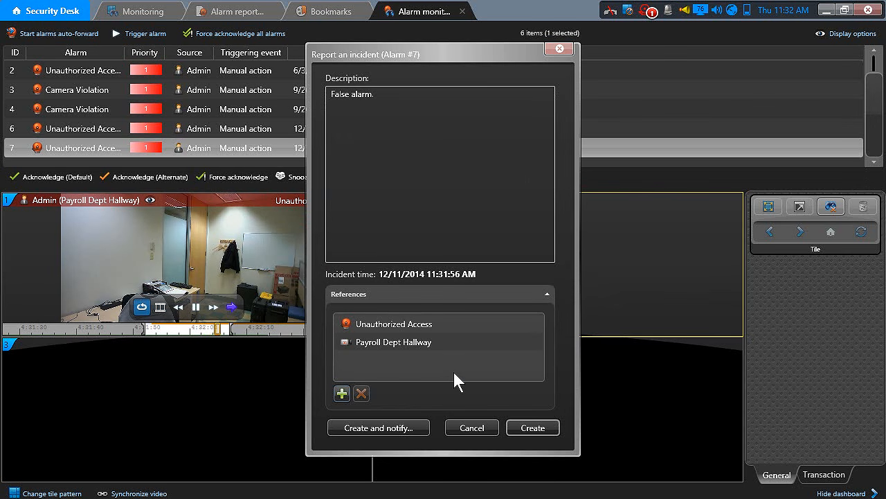
pyautogui.click(397, 427)
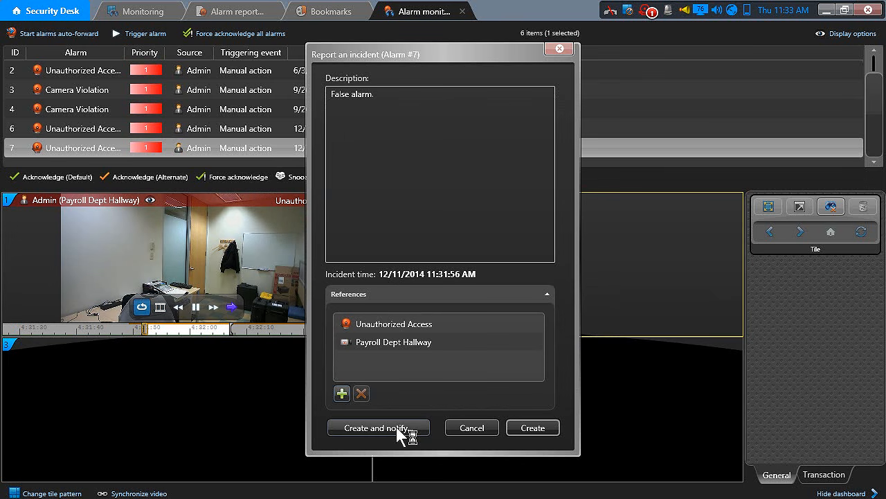
pyautogui.click(531, 425)
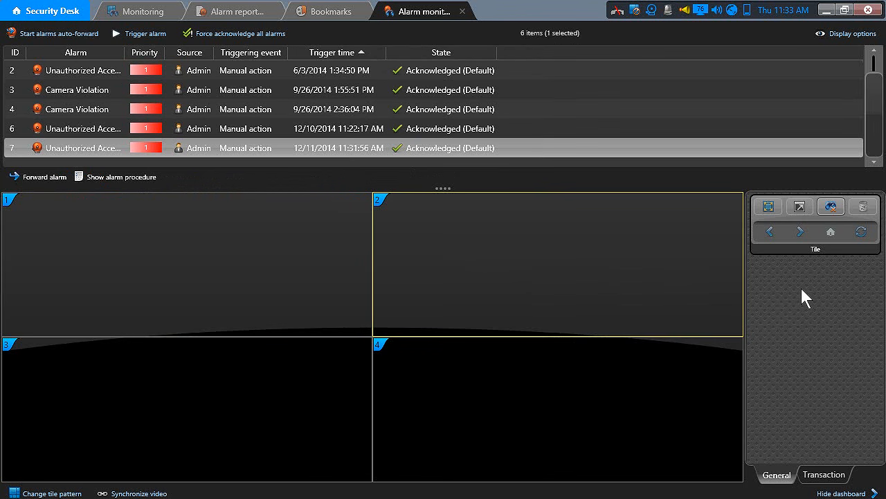
# - Trigger another Unauthorized Access alarm manually
pyautogui.click(154, 34)
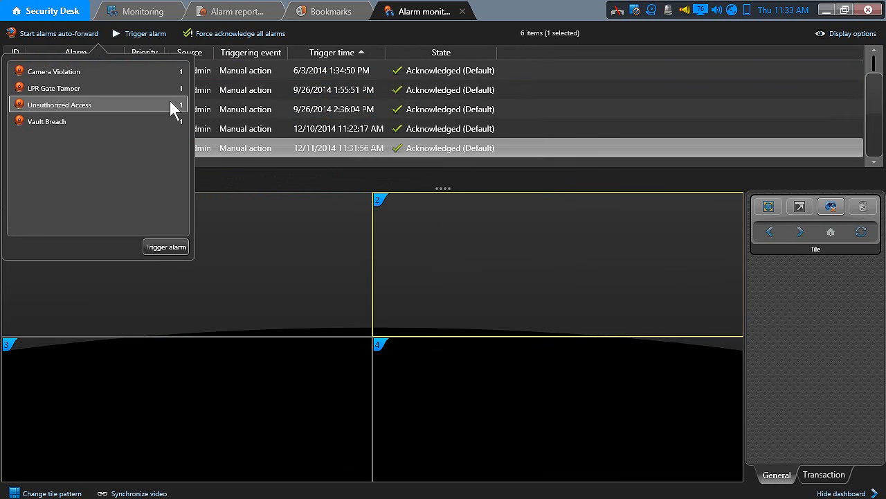
pyautogui.click(164, 247)
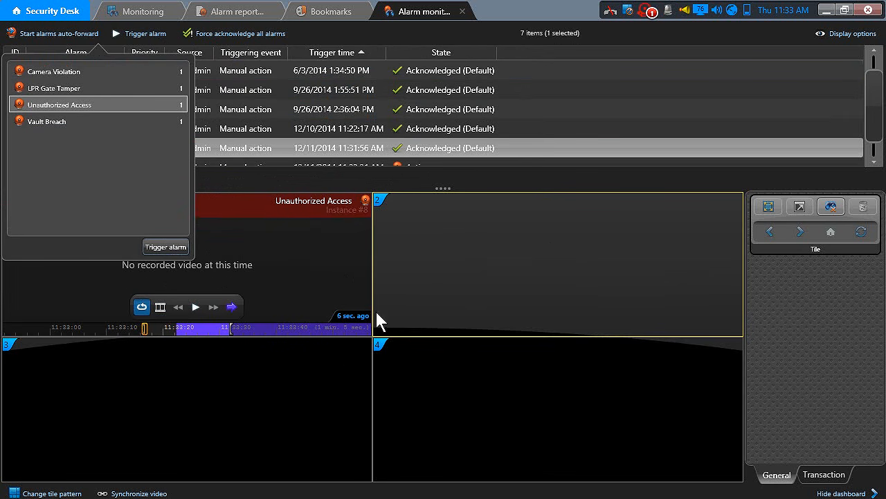
# - Acknowledge the newly triggered Unauthorized Access alarm with the Default option and create its incident report with the description "a"
pyautogui.click(263, 329)
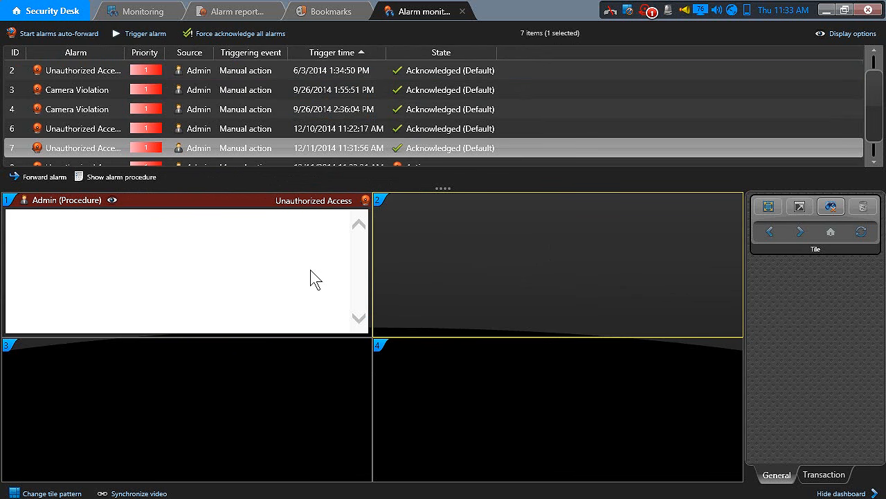
pyautogui.click(192, 205)
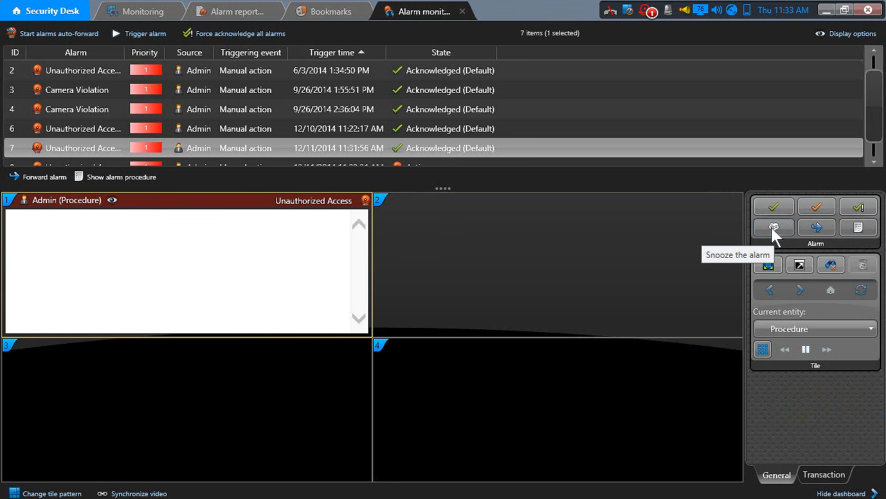
pyautogui.click(772, 207)
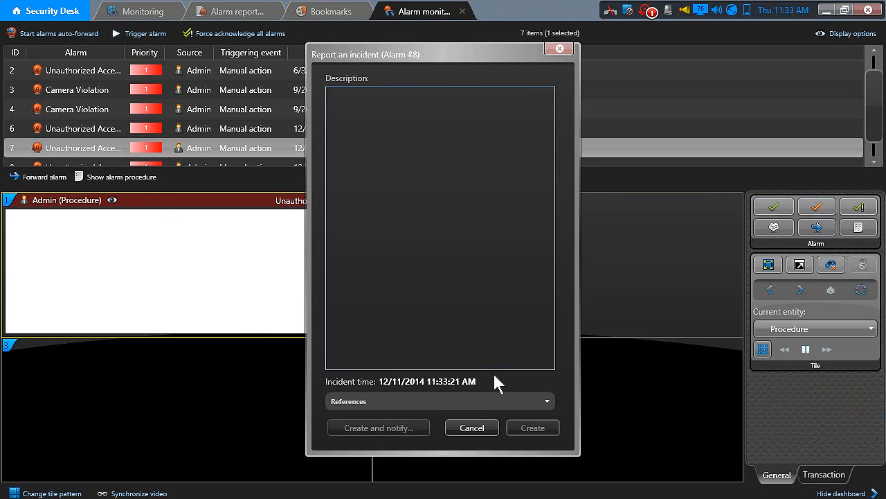
pyautogui.write('aaa')
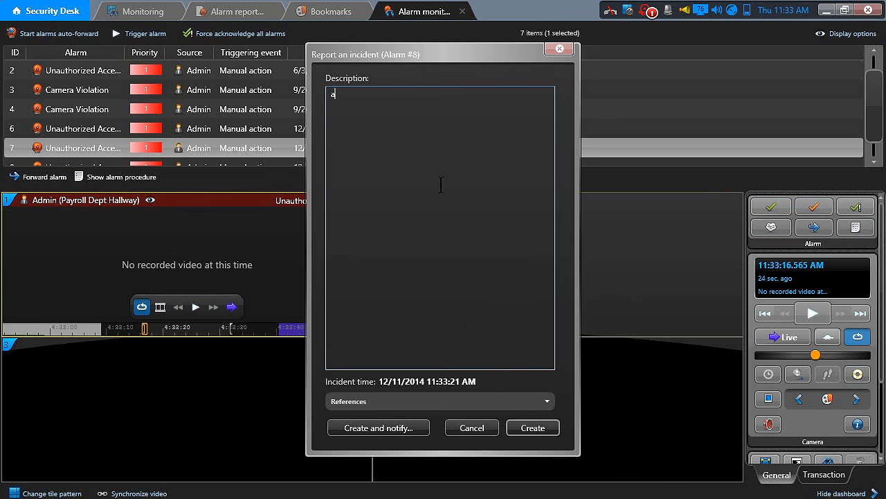
pyautogui.click(532, 428)
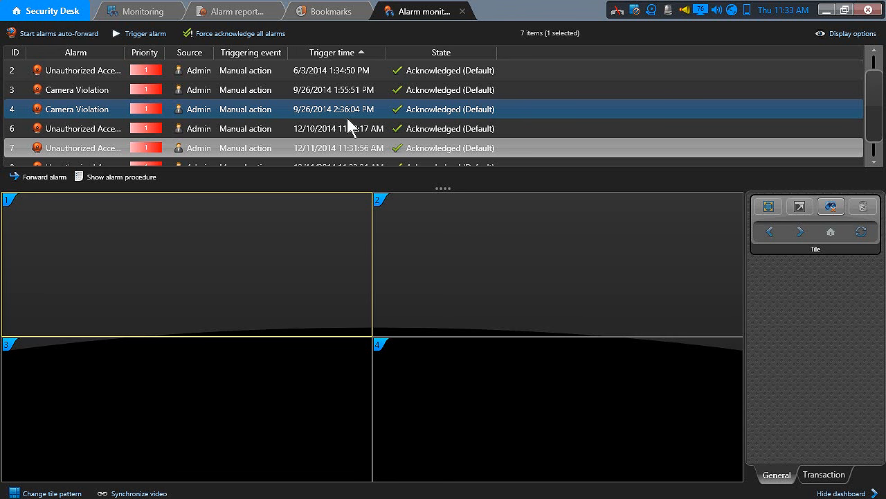
# - Open the Report an incident tool, view its References section, and cancel the report
pyautogui.click(56, 13)
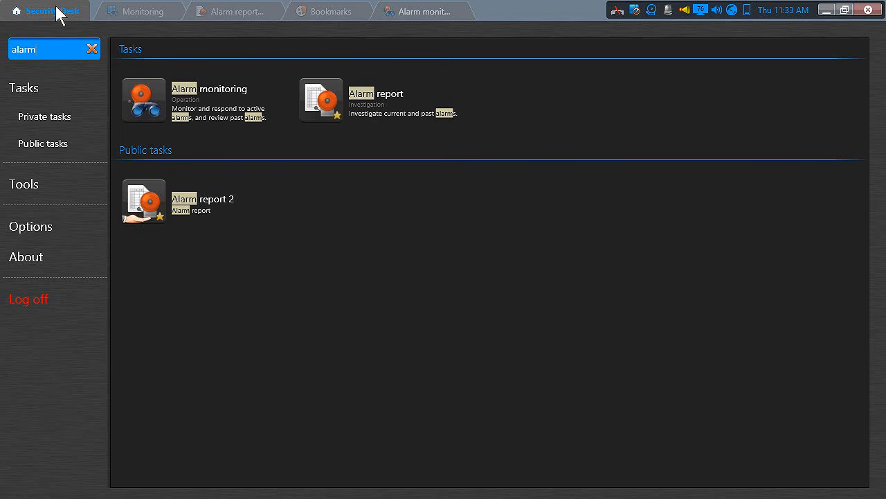
pyautogui.click(45, 184)
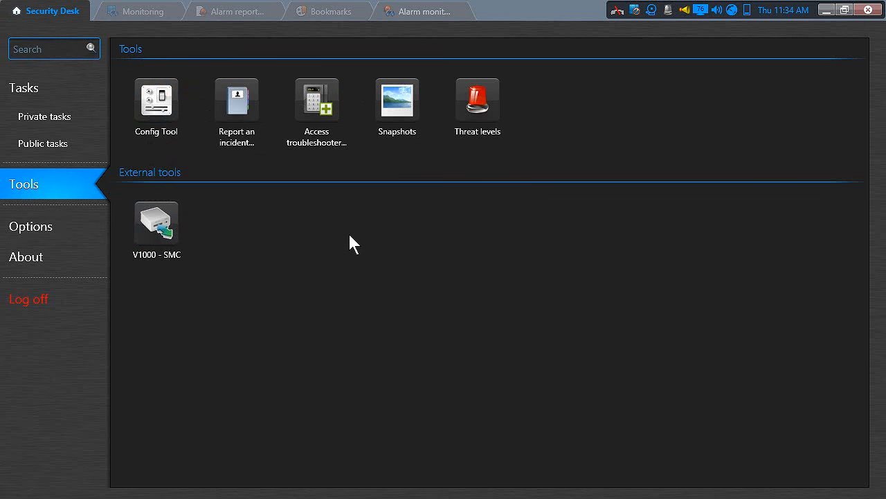
pyautogui.click(254, 124)
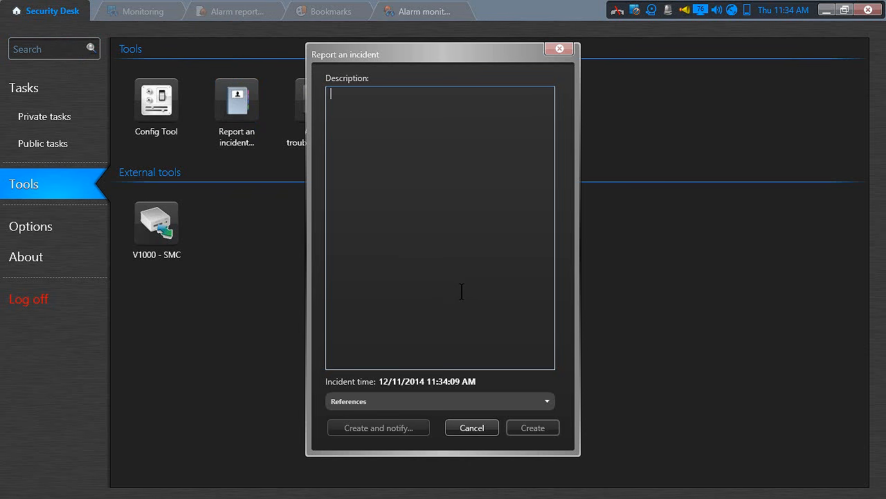
pyautogui.click(523, 407)
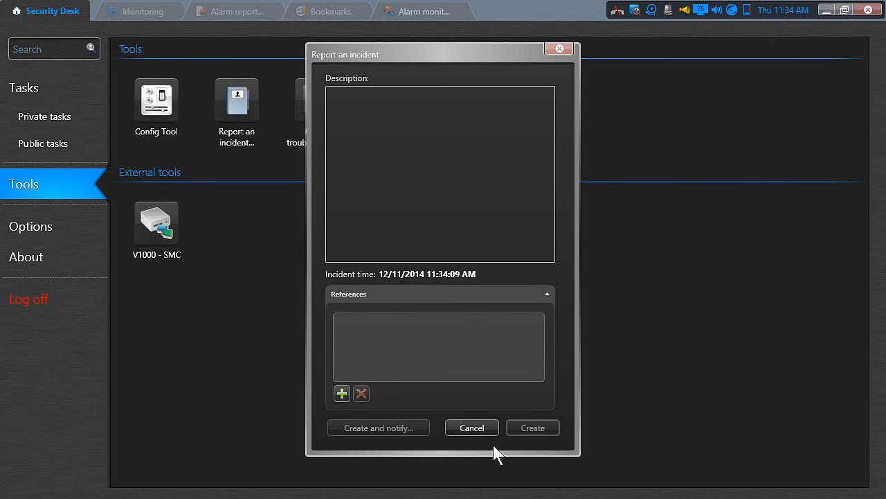
pyautogui.click(485, 429)
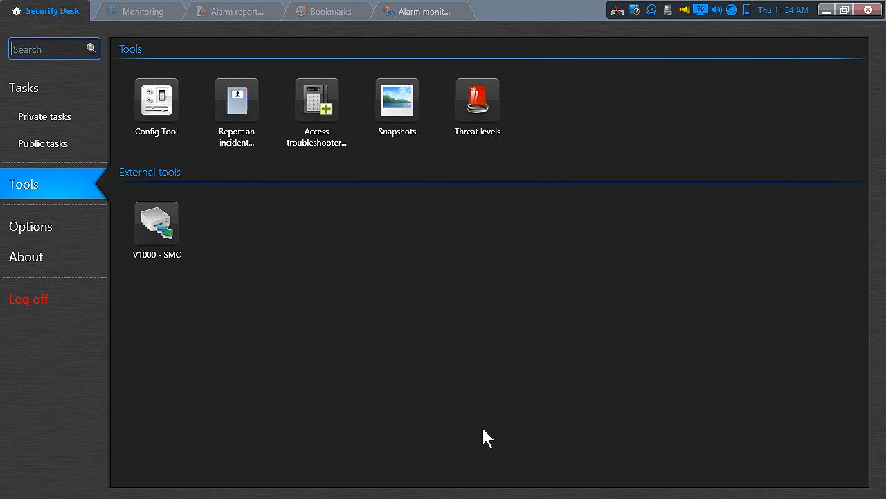
# - Go to the Bookmarks task and turn off the Message filter of the query
pyautogui.click(324, 11)
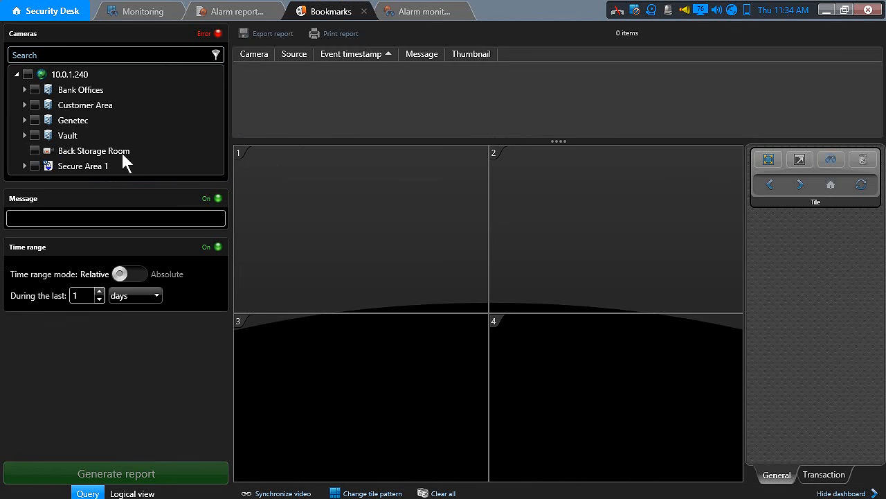
pyautogui.click(46, 197)
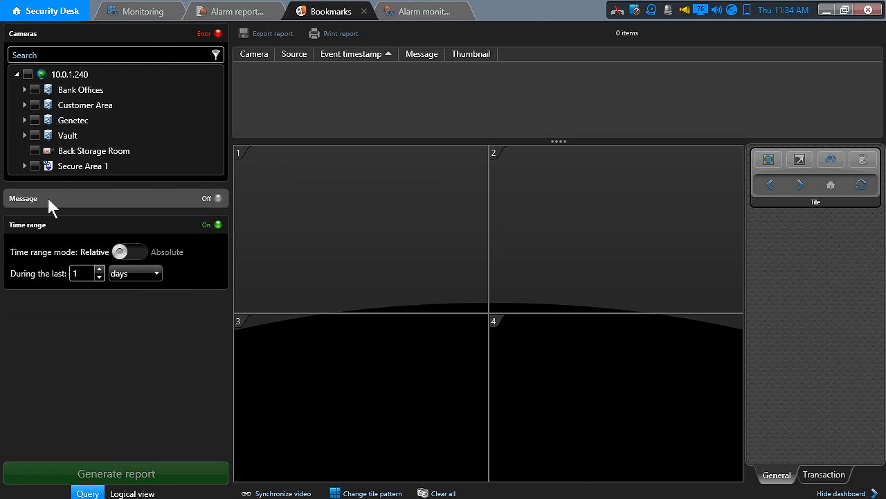
pyautogui.click(84, 200)
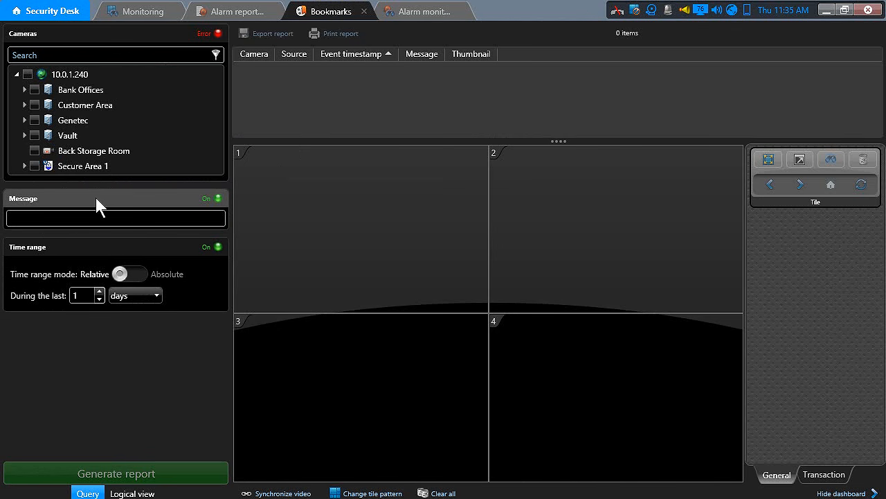
pyautogui.click(111, 196)
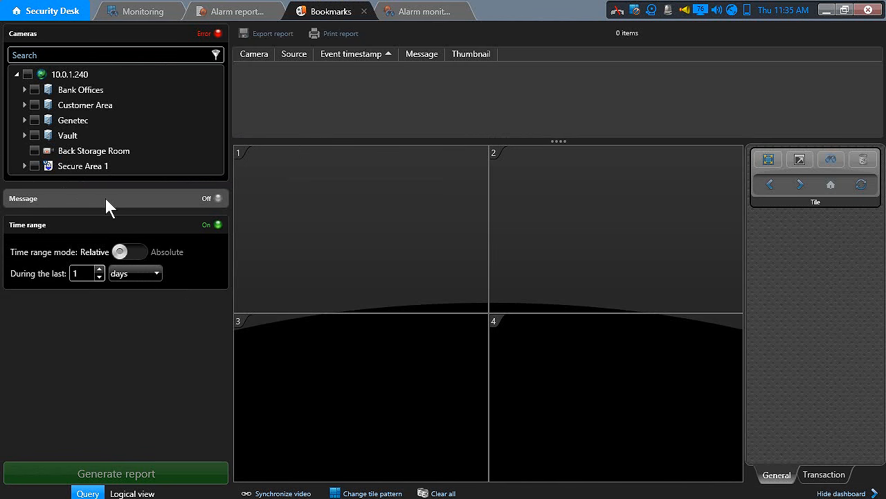
pyautogui.click(153, 200)
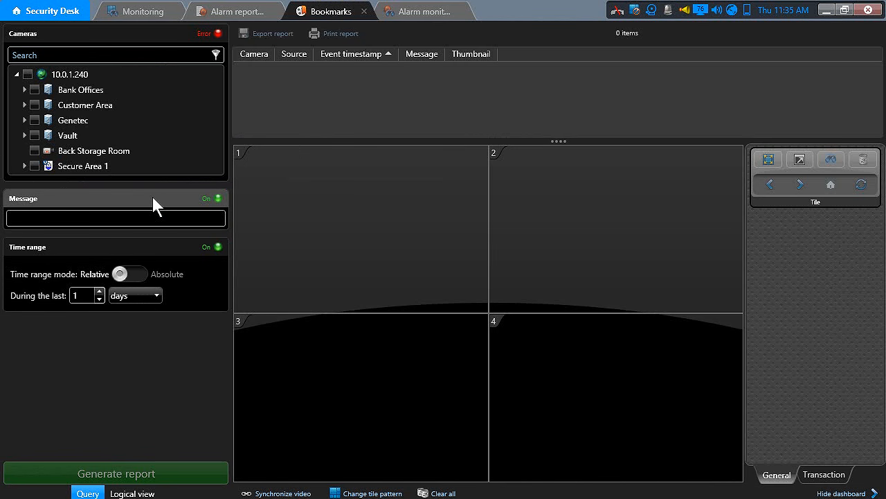
pyautogui.click(152, 197)
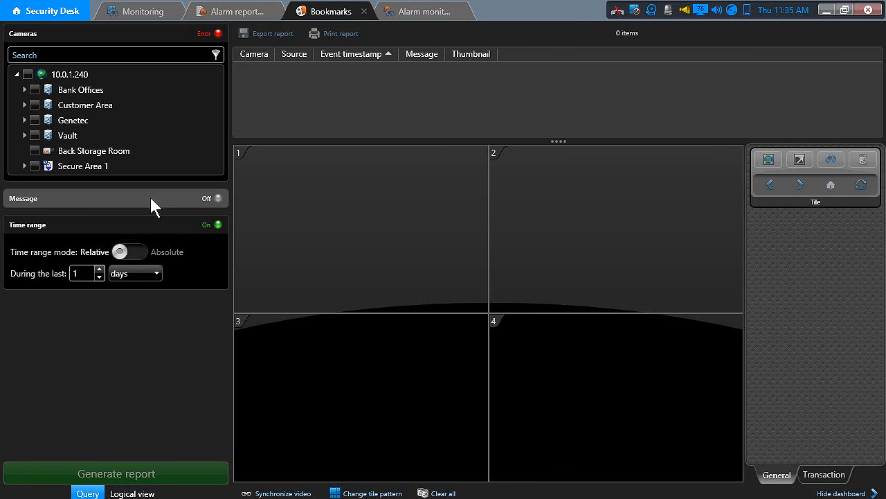
# - Generate a bookmark report for the Back Storage Room camera covering the last 2 days
pyautogui.click(34, 150)
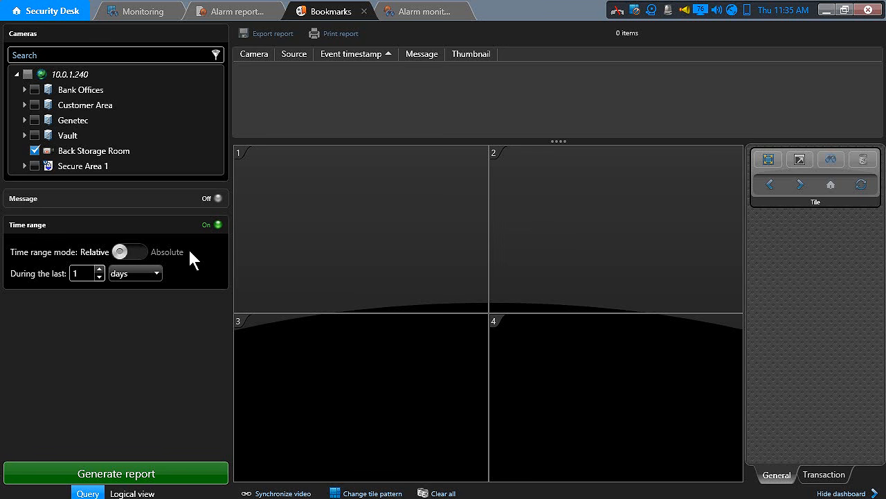
pyautogui.click(118, 223)
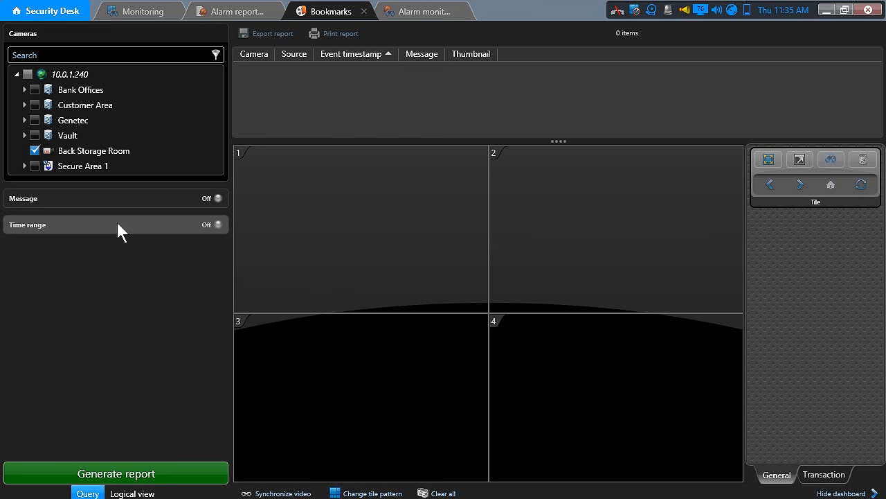
pyautogui.click(123, 223)
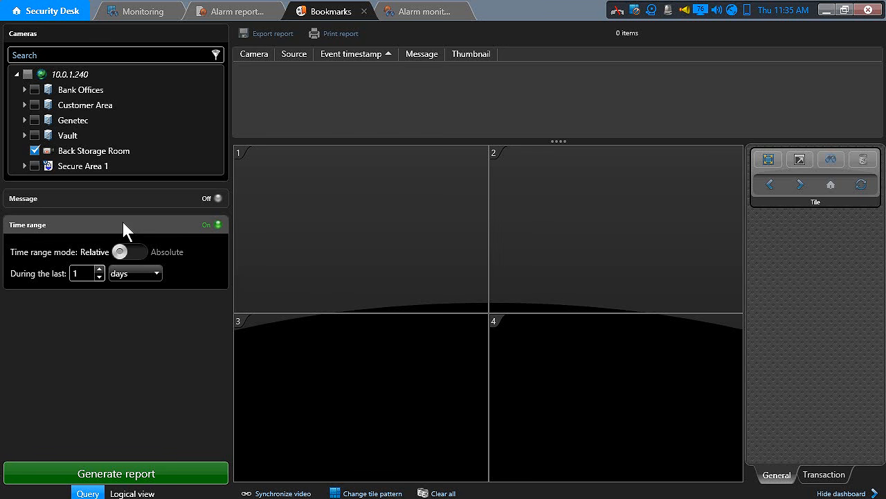
pyautogui.click(102, 268)
pyautogui.click(148, 472)
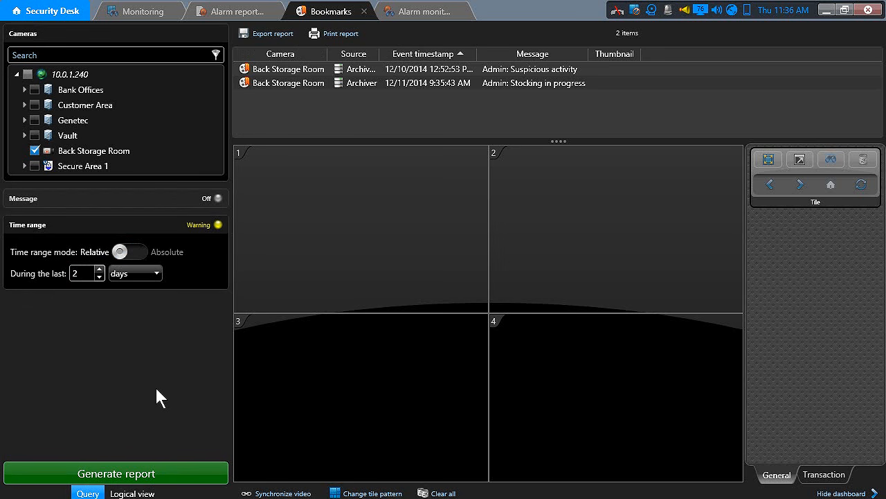
# - Switch the time range to Absolute and set its start time to 09:34:47 AM on 12/11/2014
pyautogui.click(121, 251)
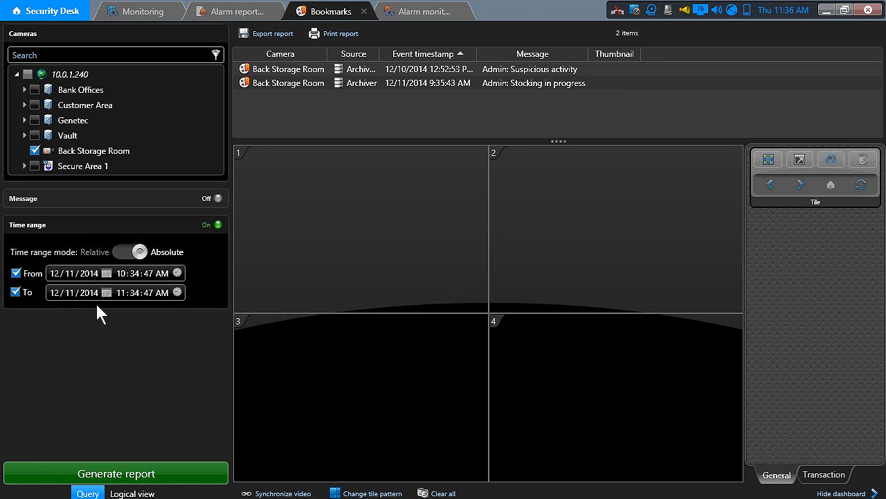
pyautogui.click(16, 273)
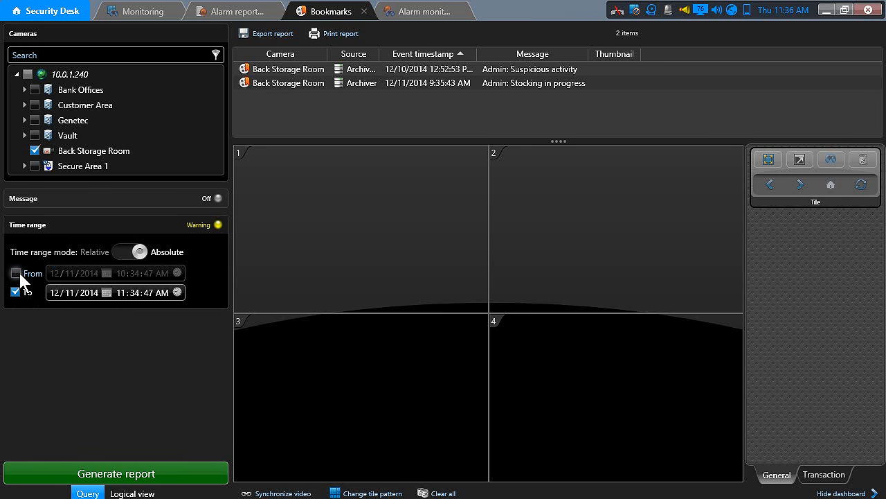
pyautogui.click(17, 273)
pyautogui.click(108, 272)
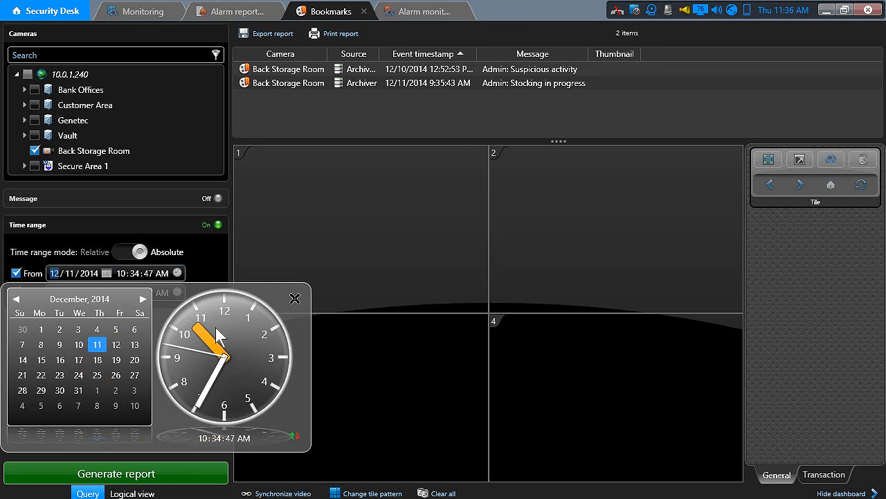
pyautogui.moveTo(215, 326); pyautogui.dragTo(196, 353)
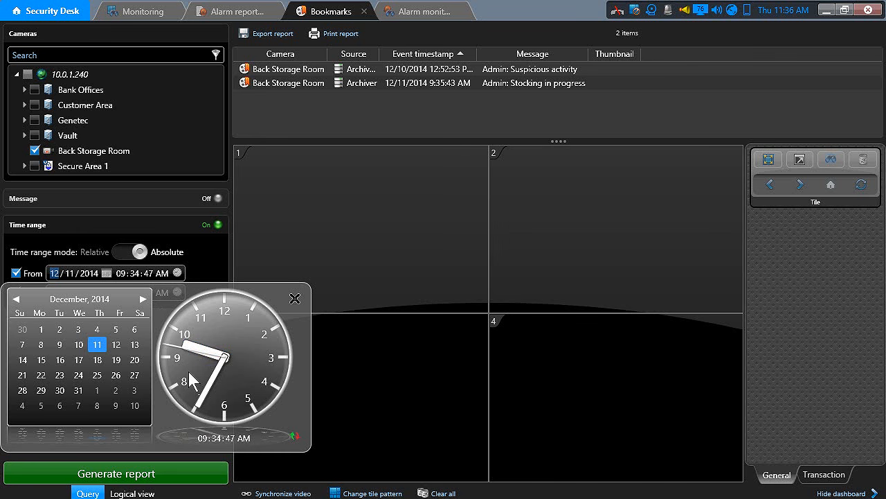
pyautogui.click(293, 296)
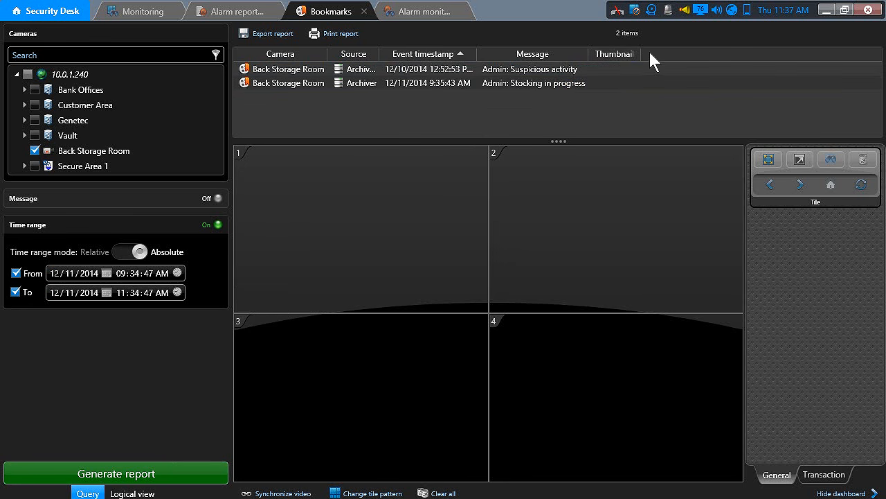
# - Remove the Message column from the bookmark report's selected columns
pyautogui.rightClick(573, 52)
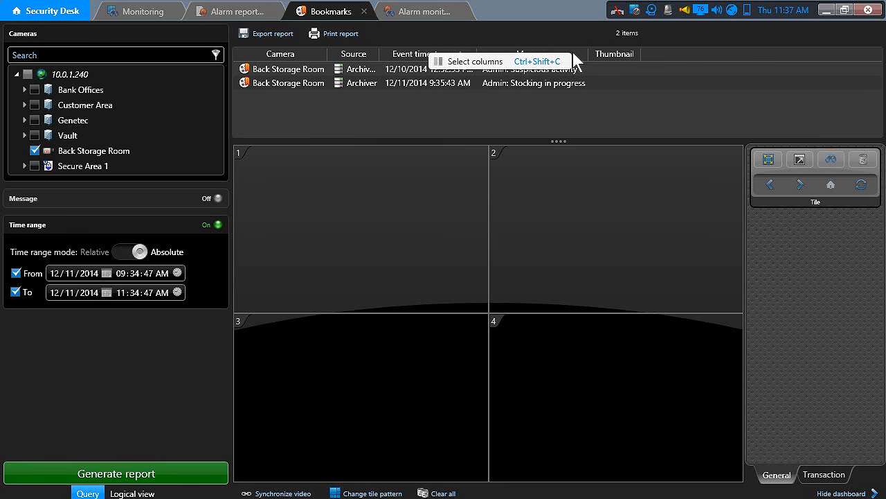
pyautogui.click(496, 62)
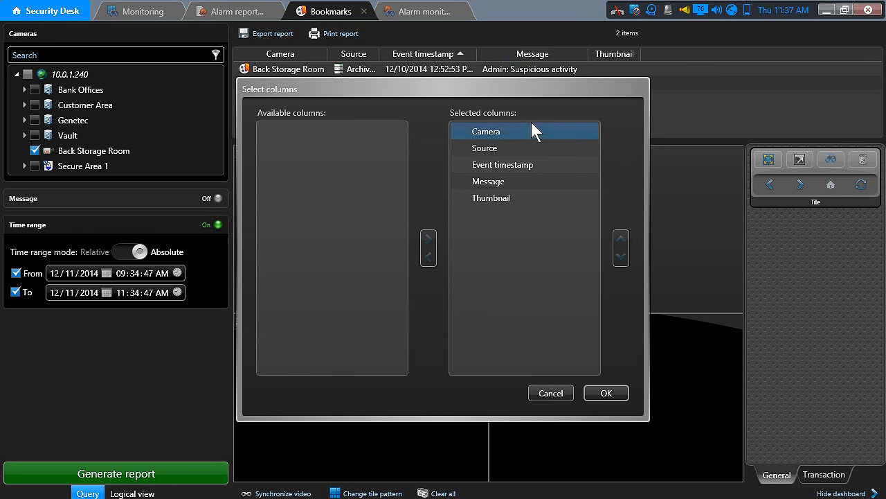
pyautogui.click(517, 177)
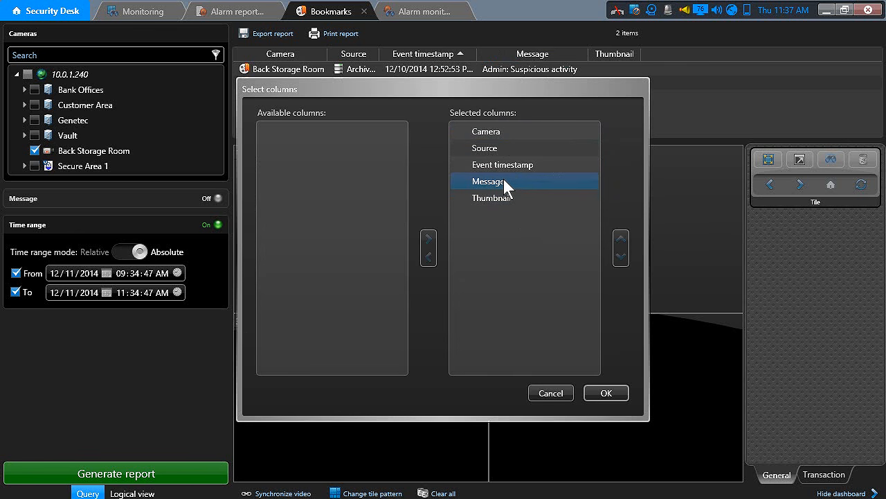
pyautogui.click(505, 179)
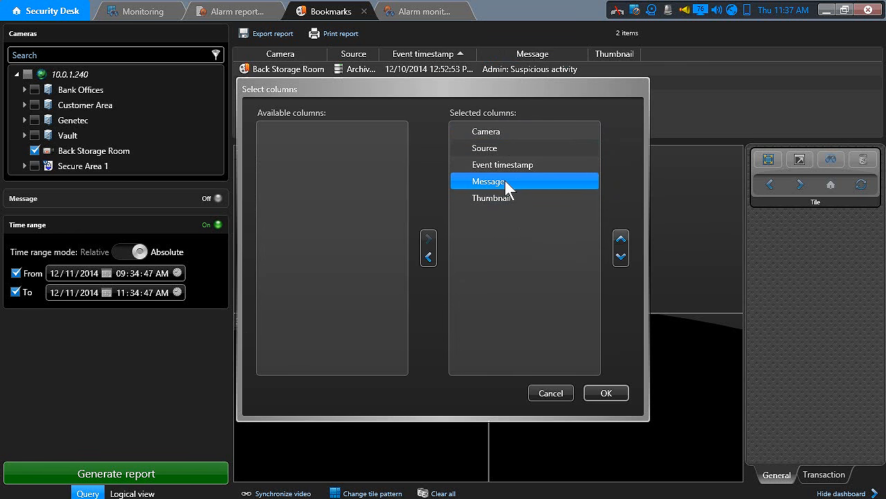
pyautogui.click(428, 257)
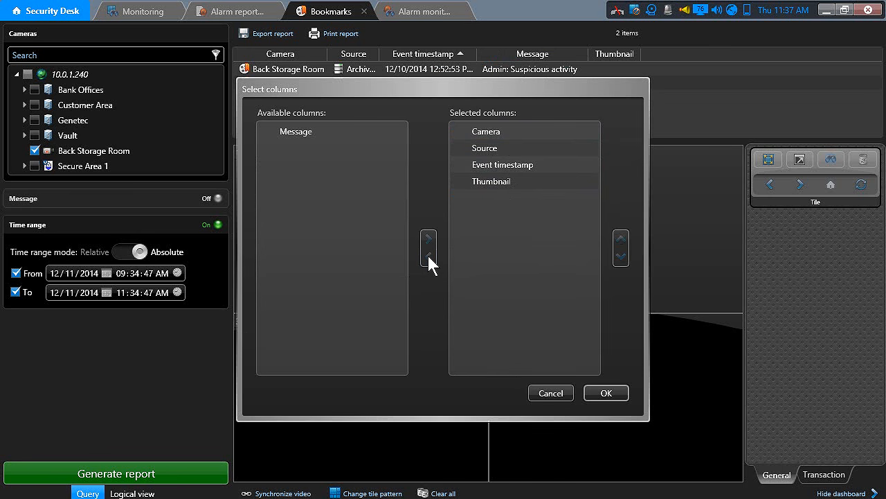
pyautogui.click(607, 392)
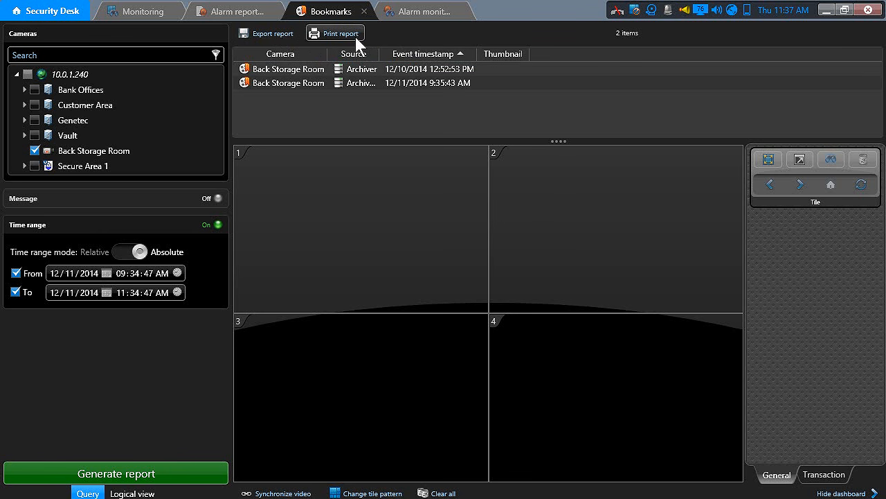
# - Review the file formats and destination setting for exporting the bookmark report, keeping Excel, and cancel the export
pyautogui.click(275, 36)
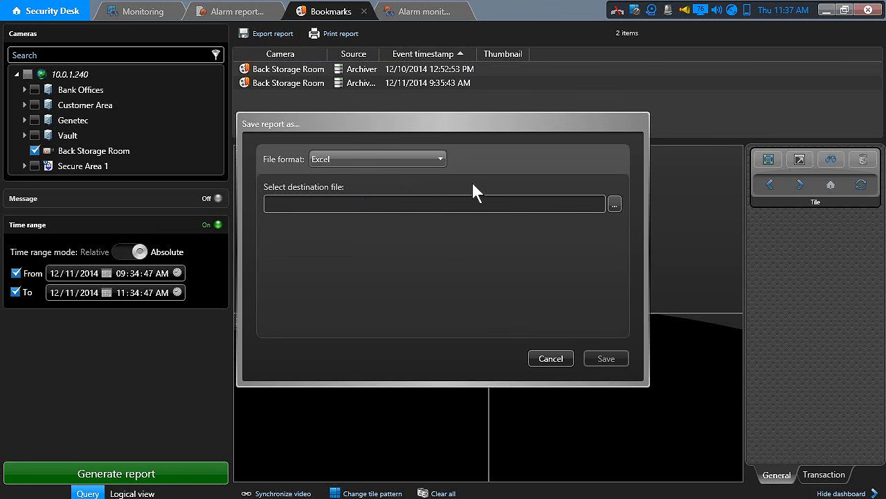
pyautogui.click(431, 159)
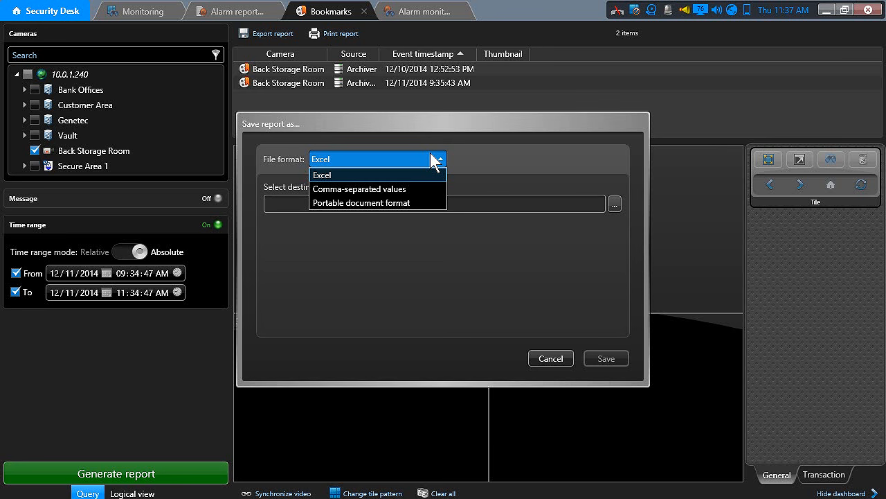
pyautogui.click(416, 173)
pyautogui.click(353, 206)
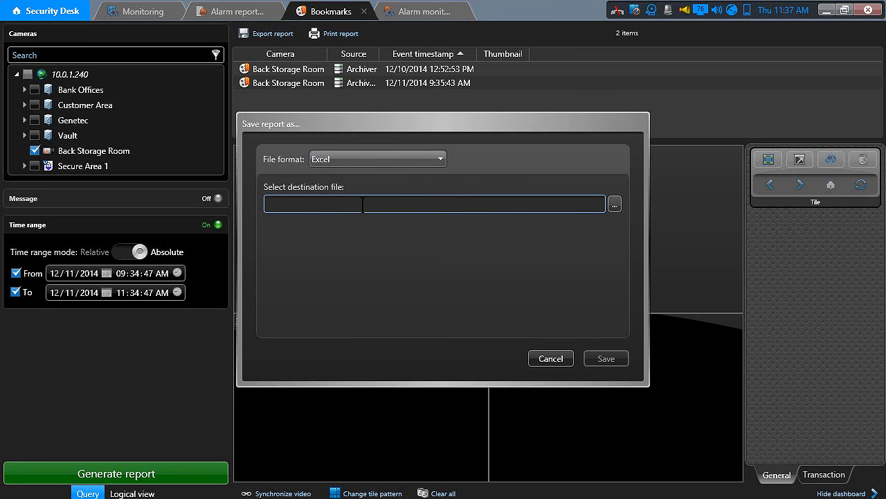
pyautogui.click(558, 358)
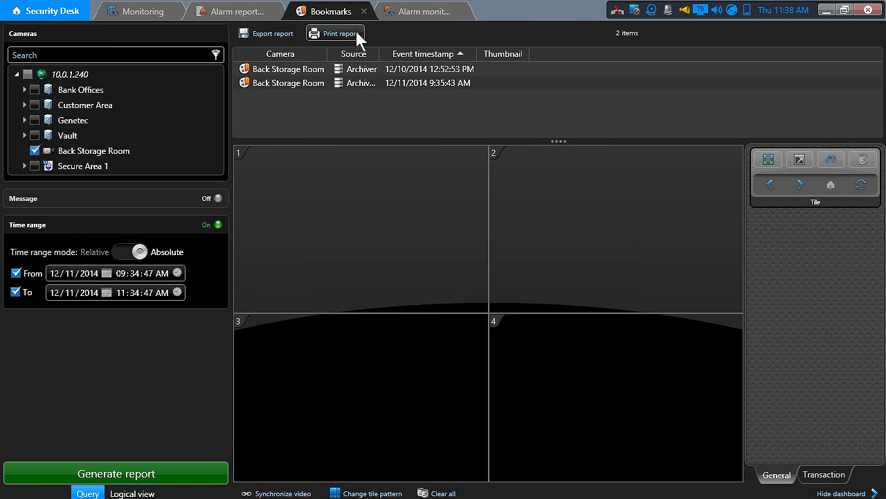
# - Preview the bookmark report for printing, review the available save formats, and close the preview
pyautogui.click(335, 33)
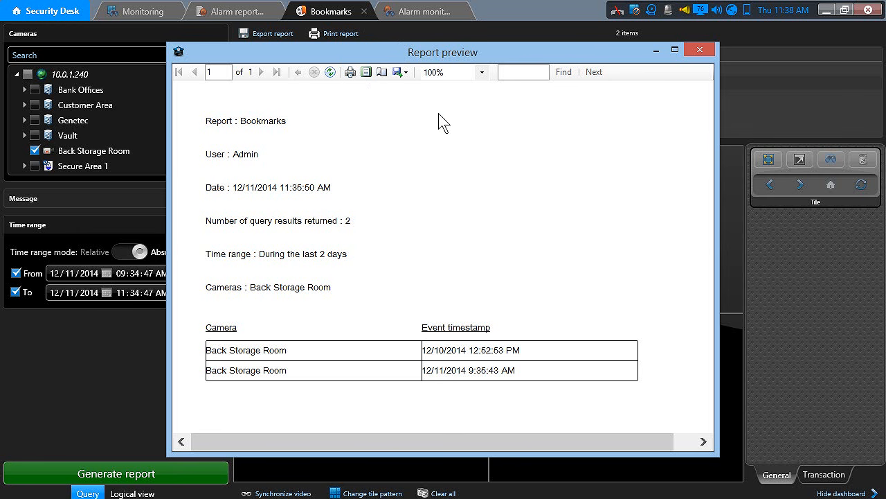
pyautogui.click(407, 73)
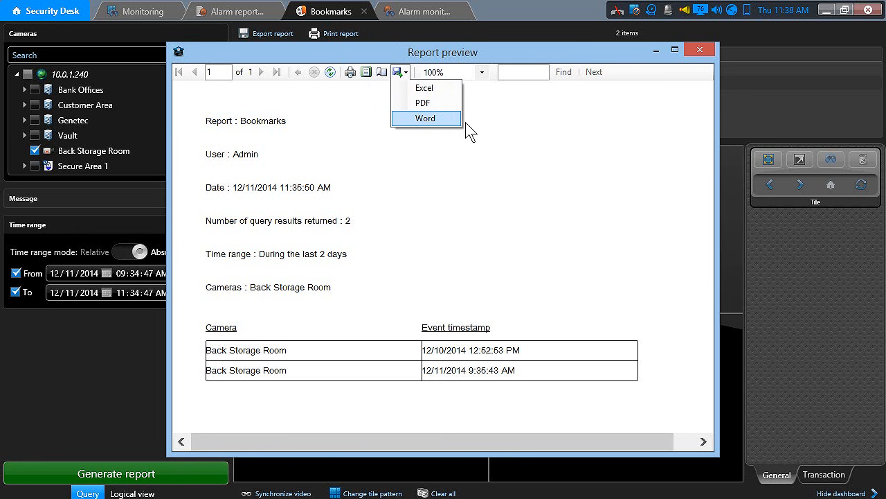
pyautogui.click(674, 104)
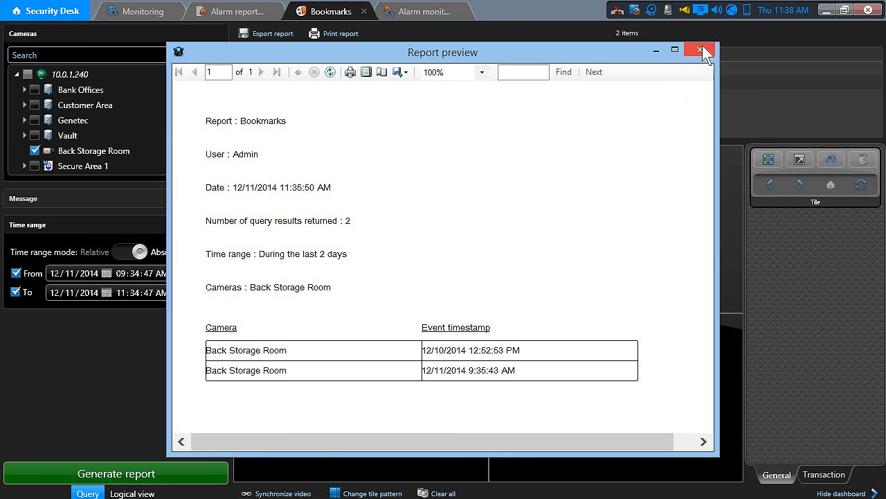
pyautogui.click(701, 50)
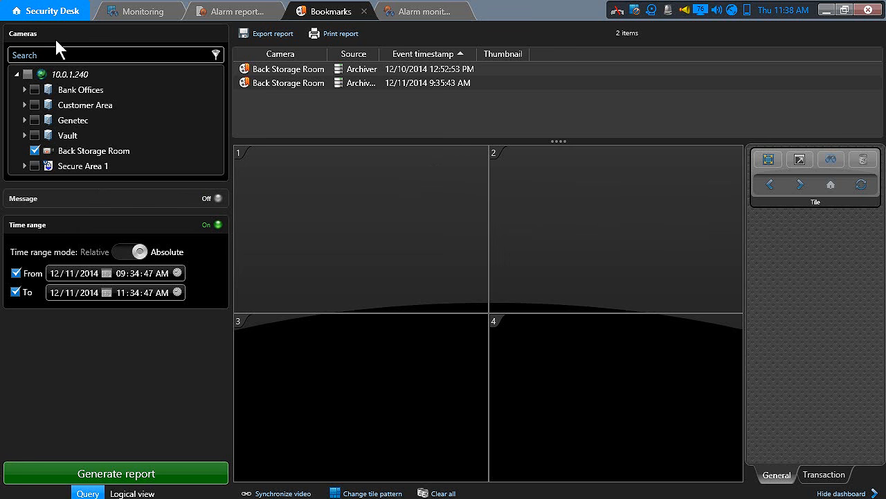
# - Open the General options and toggle Monitor #0 off and back on in the full screen monitors
pyautogui.click(55, 14)
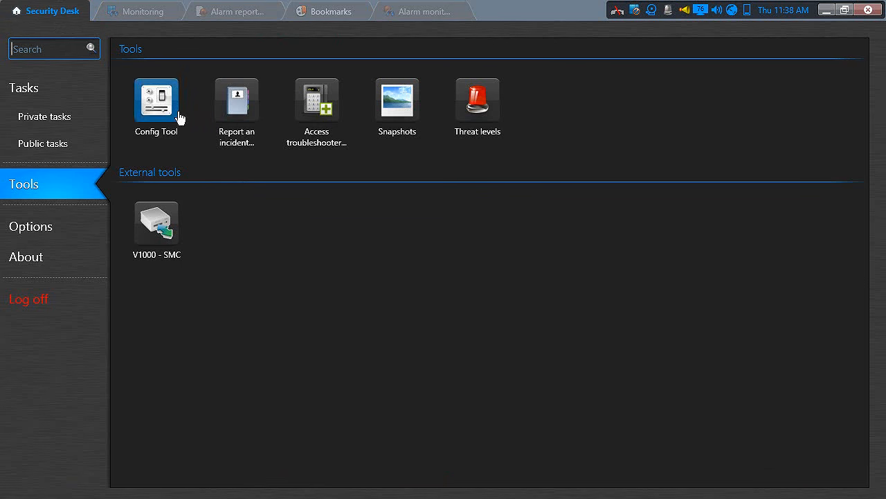
pyautogui.click(59, 228)
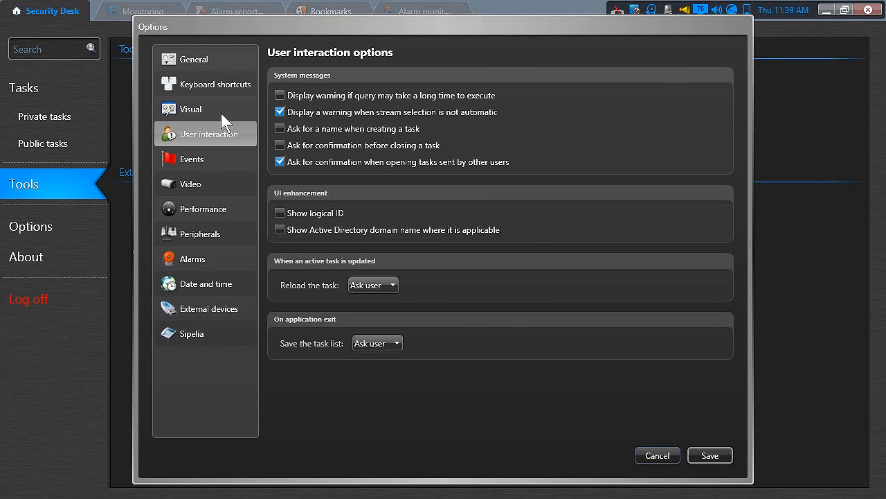
pyautogui.click(213, 60)
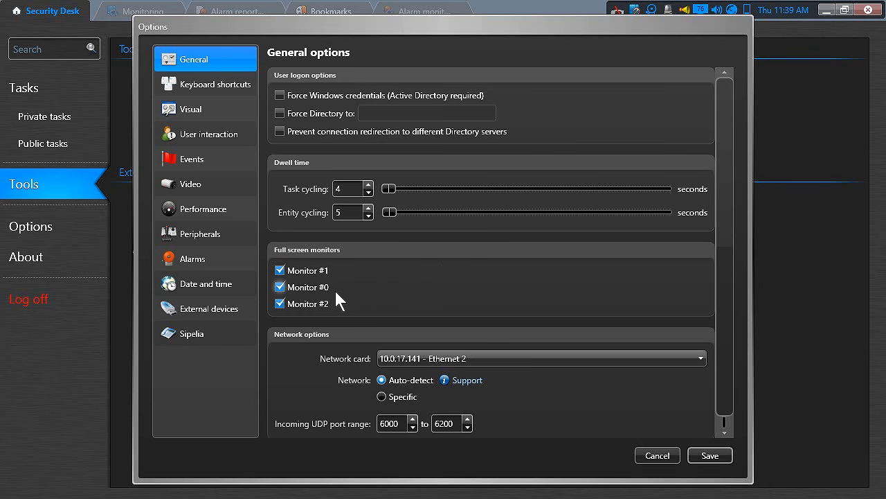
pyautogui.click(280, 287)
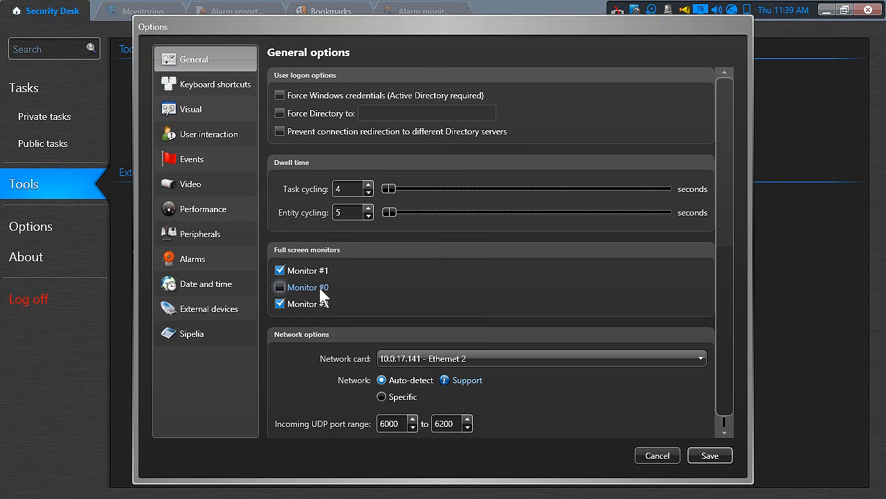
pyautogui.click(281, 287)
# - Review the Visual options' tray display choices for System messages and Alarms, keeping Alarms on Show, and view the Events options
pyautogui.click(212, 107)
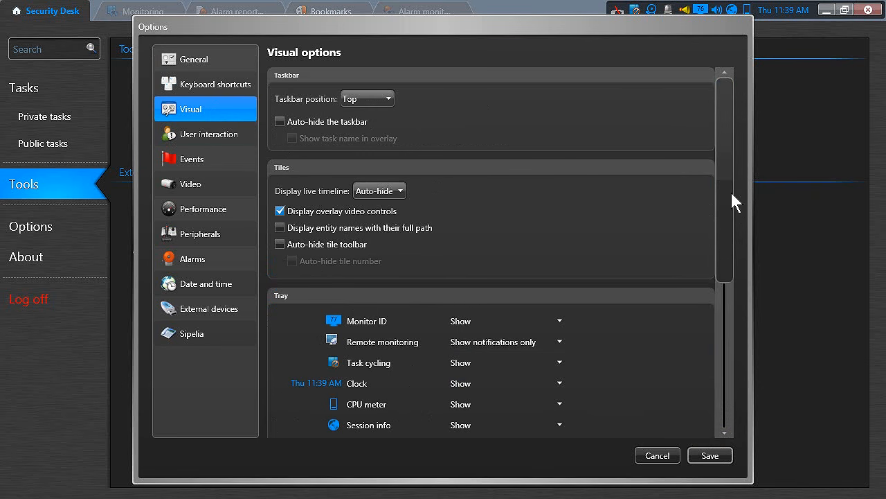
pyautogui.moveTo(727, 194); pyautogui.dragTo(729, 332)
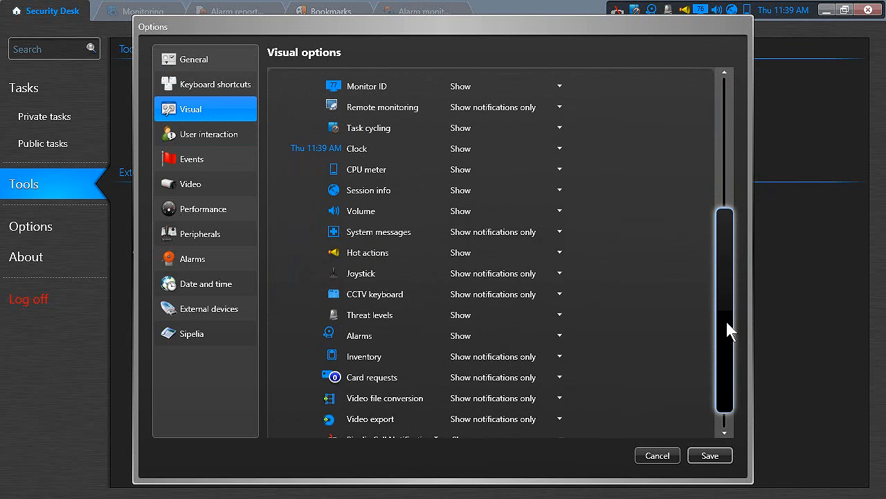
pyautogui.click(561, 231)
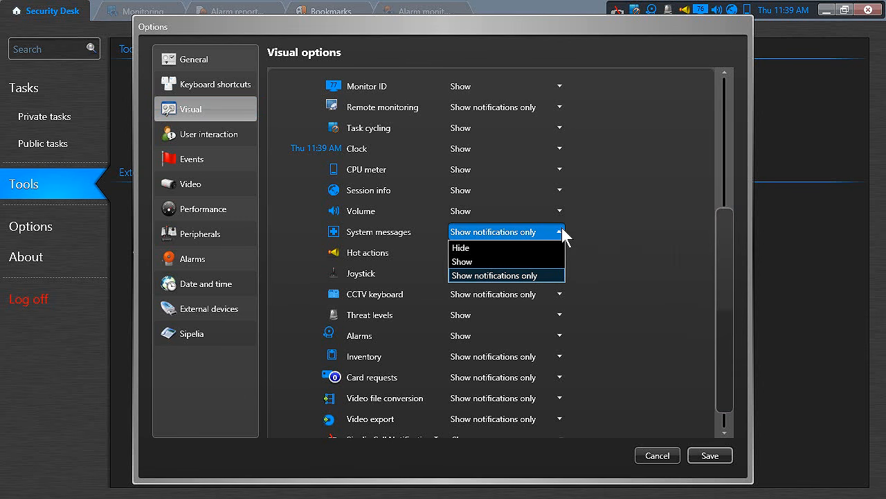
pyautogui.click(562, 231)
pyautogui.scroll(-1, 603, 294)
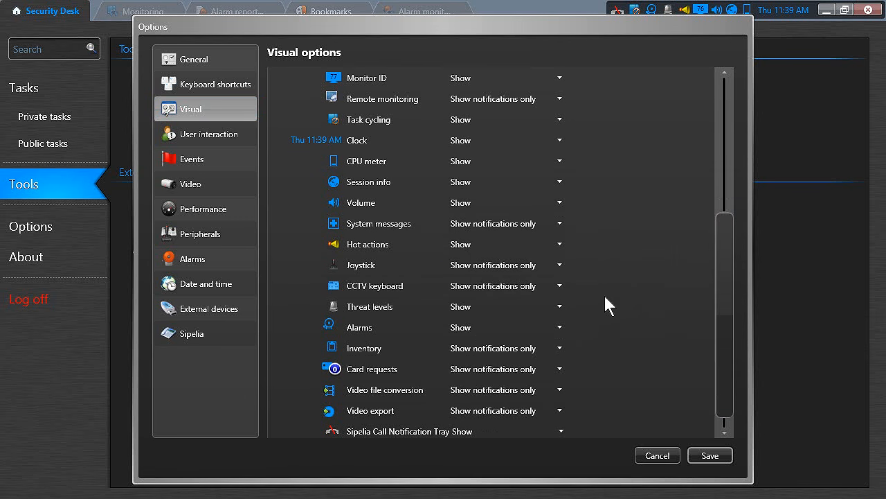
pyautogui.click(560, 328)
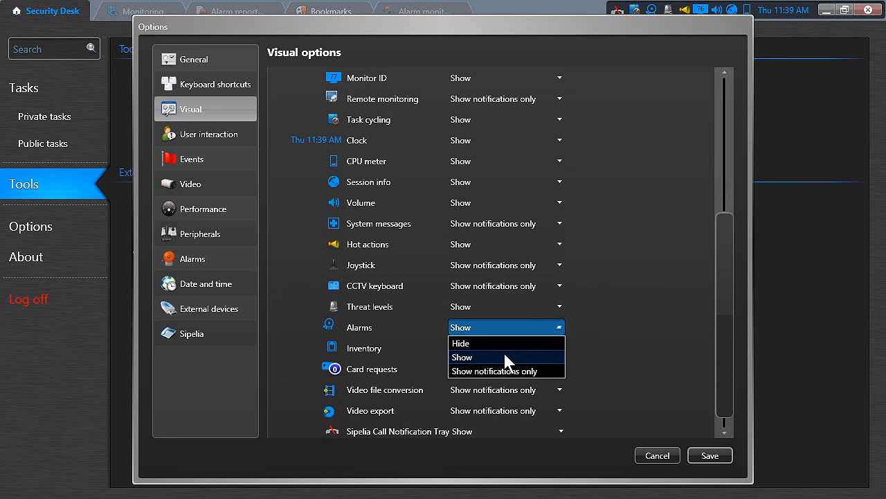
pyautogui.click(485, 356)
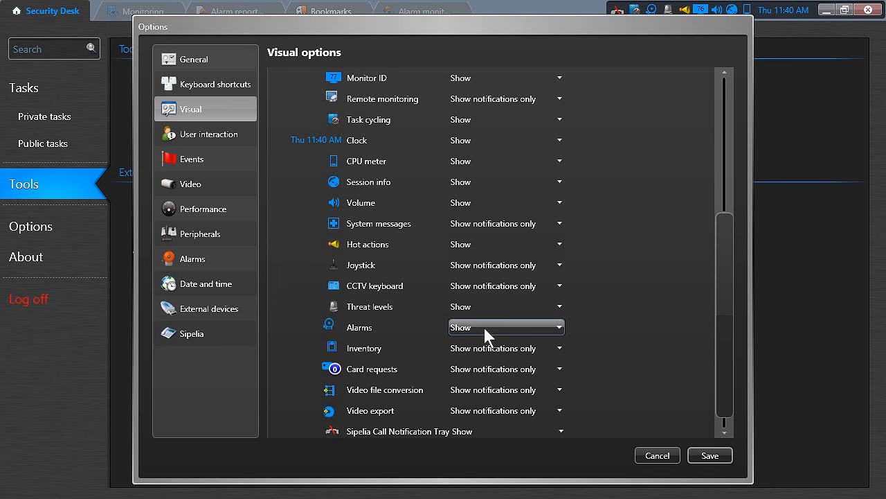
pyautogui.click(219, 158)
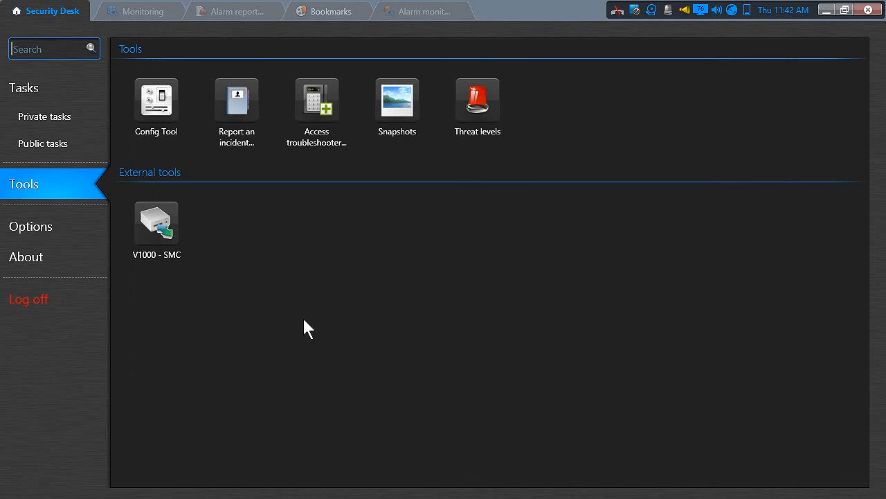
# - Return to the Monitoring task and display the Back Storage Room camera in tile 2
pyautogui.click(159, 15)
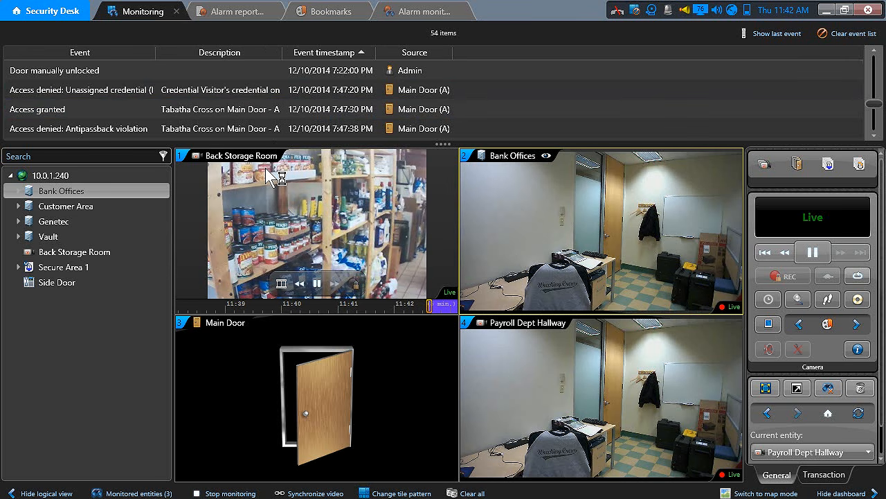
pyautogui.click(85, 252)
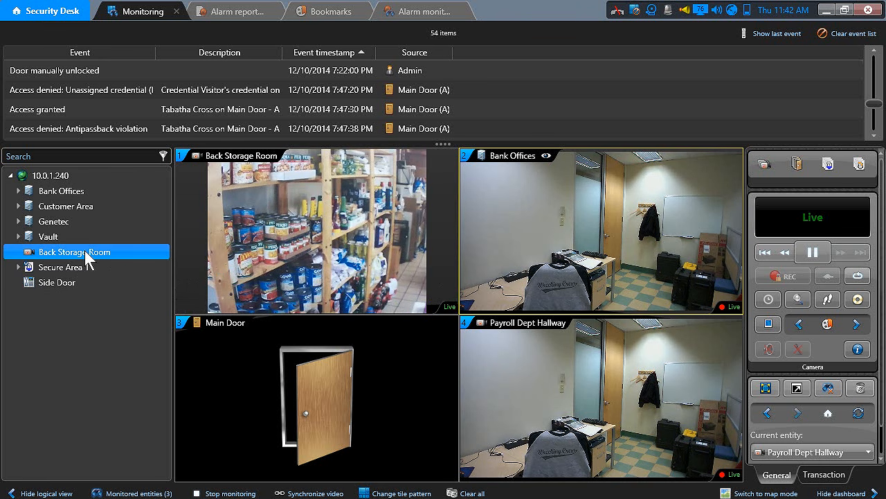
pyautogui.moveTo(86, 251); pyautogui.dragTo(538, 246)
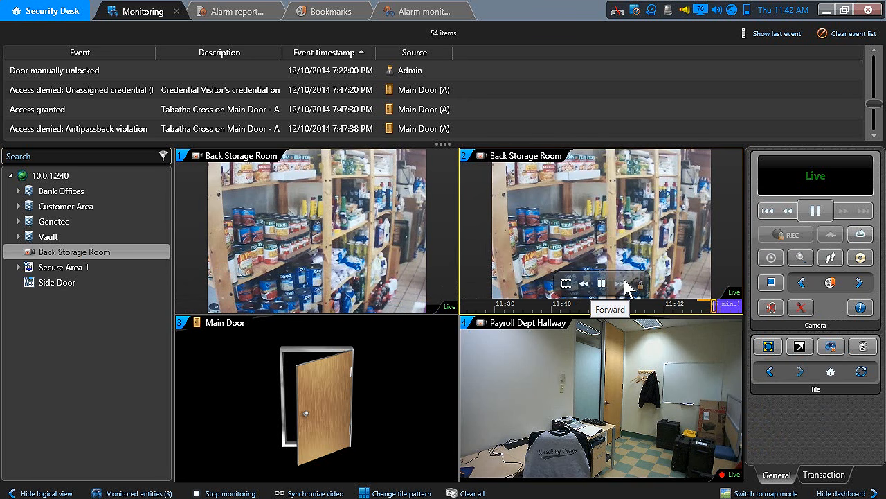
# - Play back the Payroll Dept Hallway camera in tile 4 from about 2 minutes ago and show its timeline thumbnails
pyautogui.moveTo(608, 397)
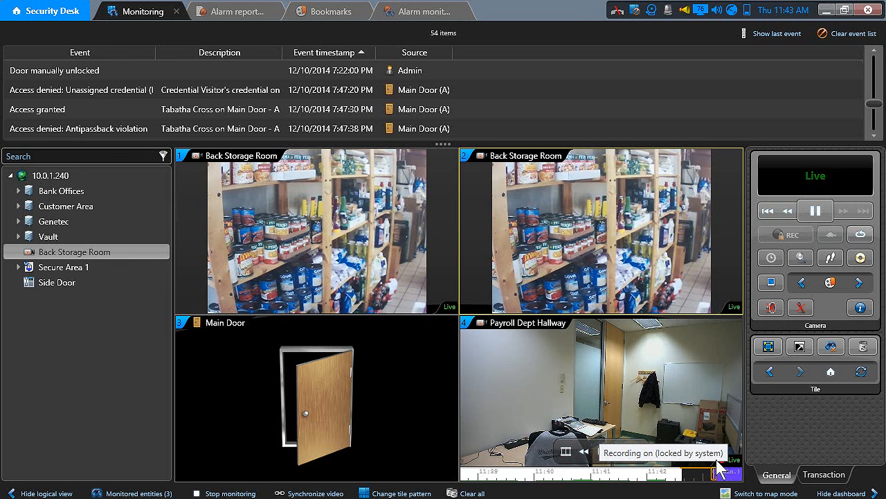
pyautogui.click(565, 474)
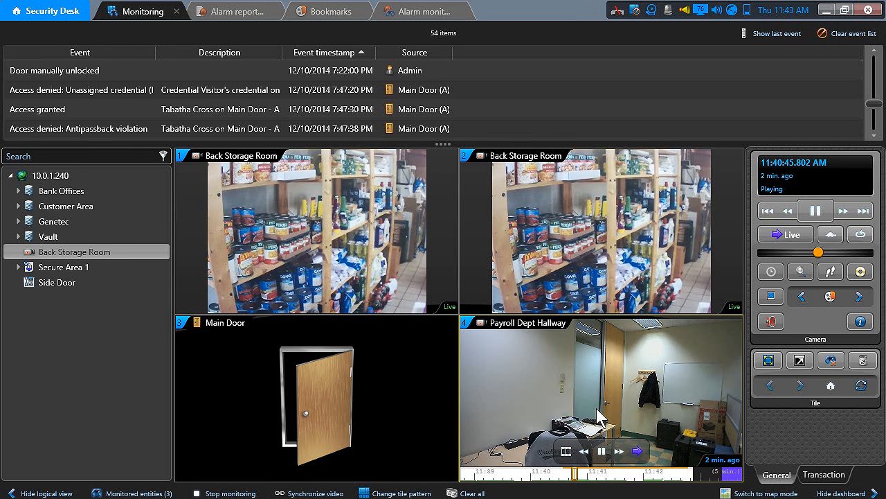
pyautogui.click(565, 452)
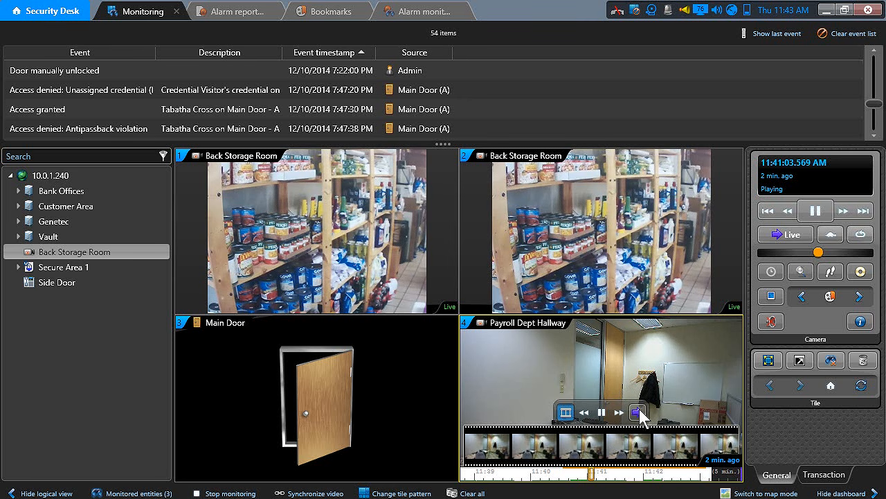
# - Pause the Payroll Dept Hallway playback and return the camera to live video
pyautogui.moveTo(594, 250)
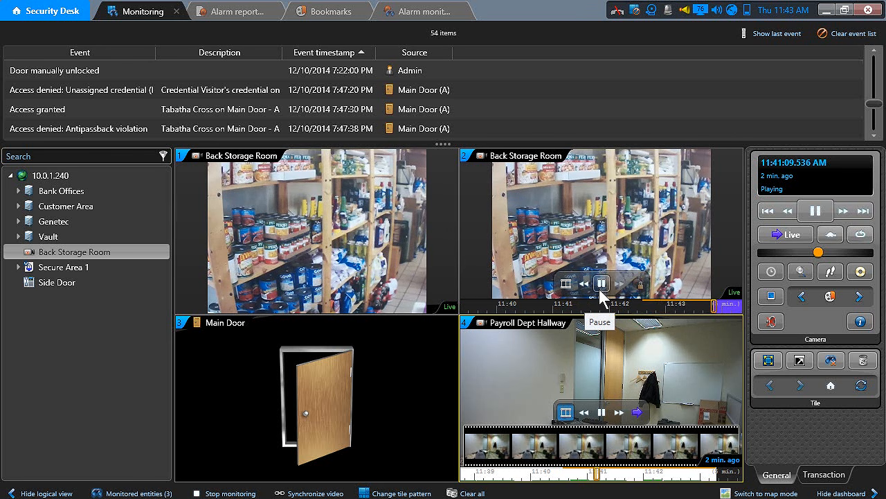
pyautogui.click(603, 413)
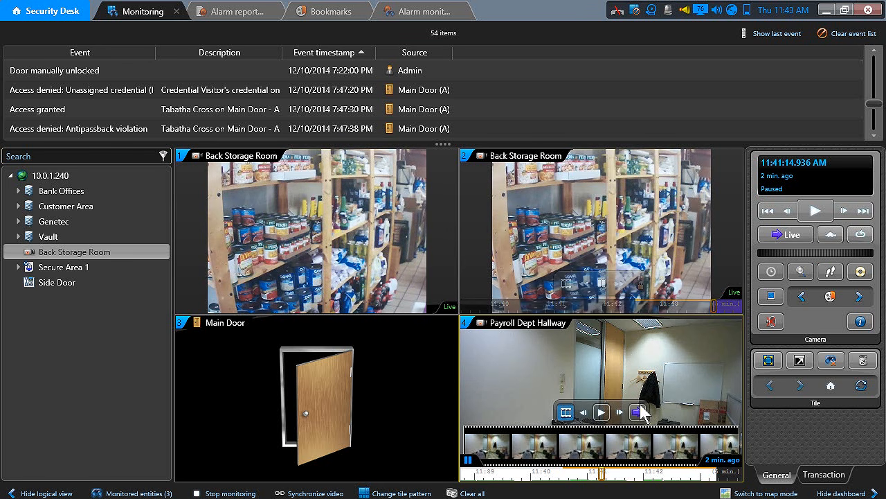
pyautogui.click(638, 413)
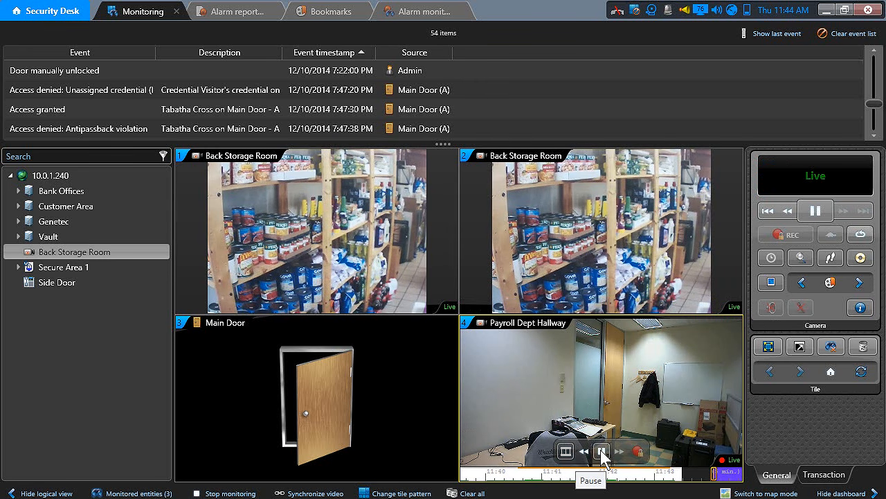
# - Pause the Payroll Dept Hallway video and move its playback position back along the timeline to about 11:31:59 AM
pyautogui.click(602, 451)
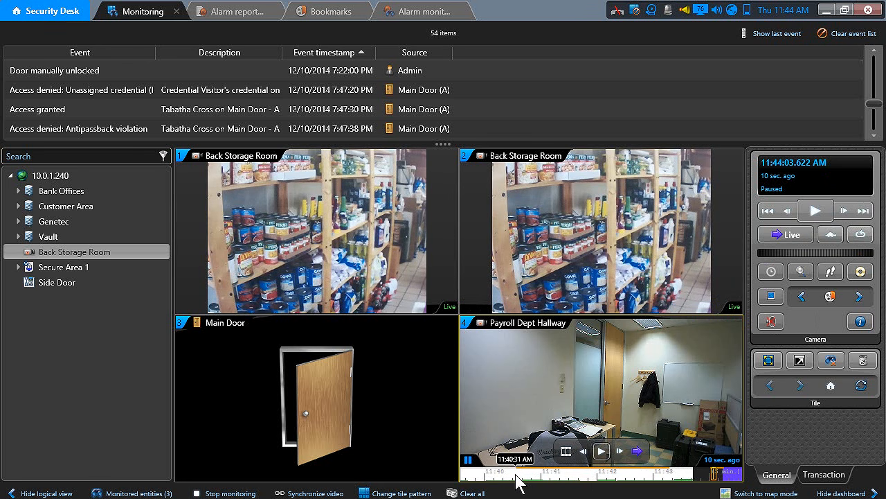
pyautogui.moveTo(518, 480); pyautogui.dragTo(700, 474)
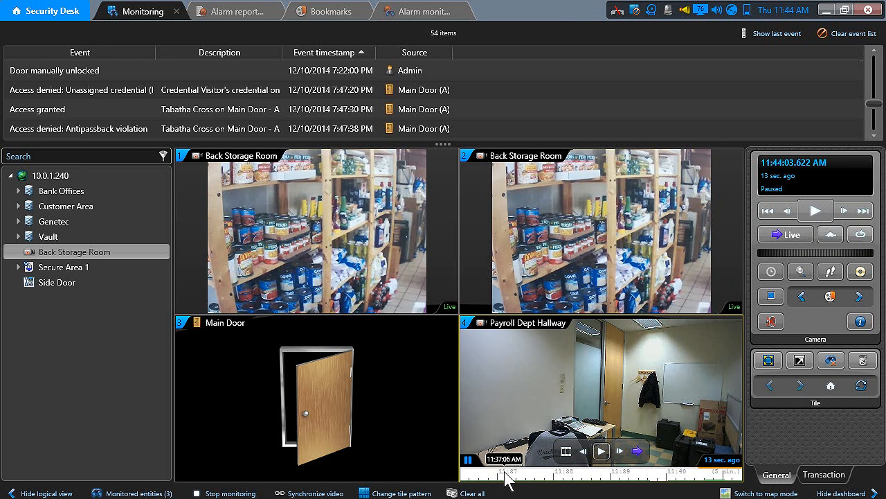
pyautogui.moveTo(506, 478); pyautogui.dragTo(672, 476)
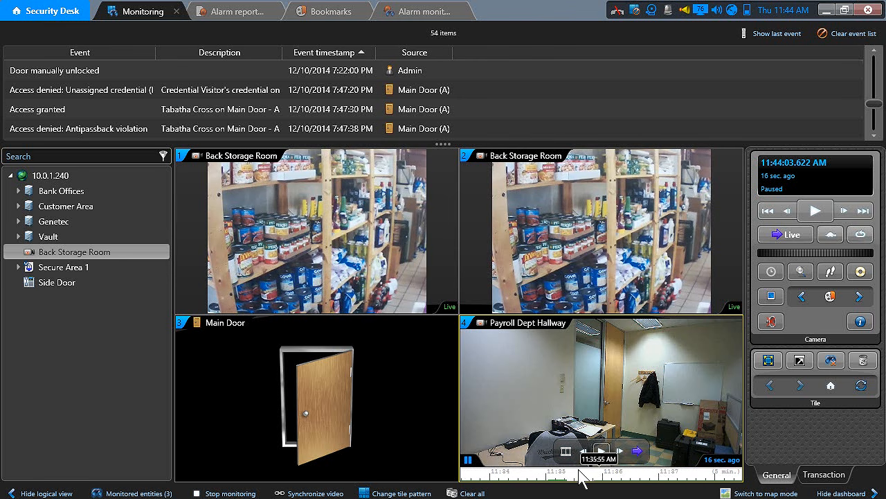
pyautogui.moveTo(500, 477); pyautogui.dragTo(617, 476)
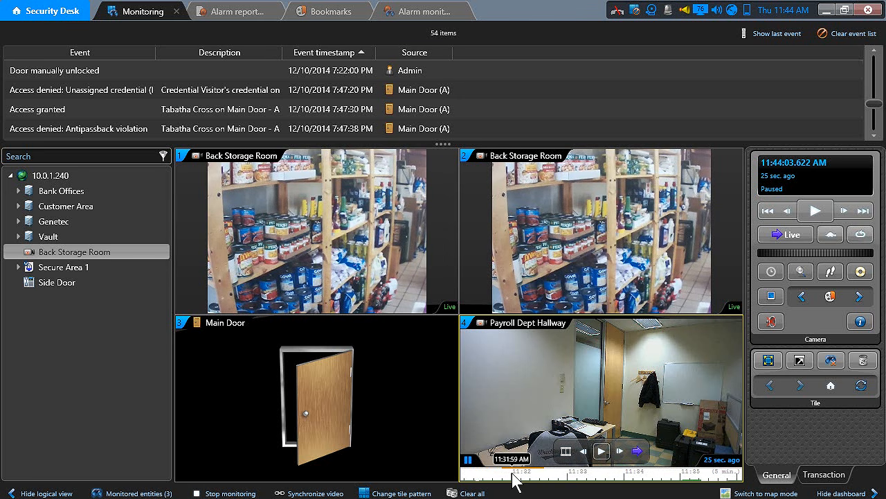
pyautogui.click(513, 474)
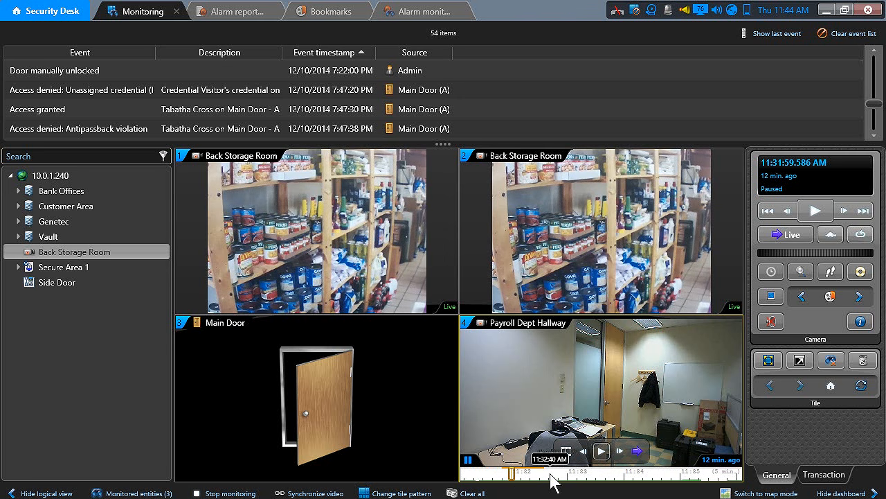
# - Extend the Payroll Dept Hallway timeline range to 40 minutes and browse its recordings back to about 10:30 AM
pyautogui.scroll(-1, 552, 478)
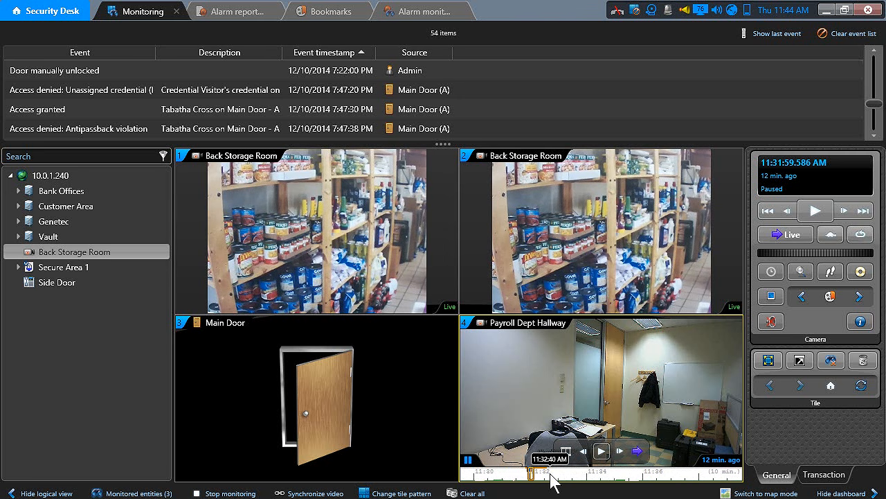
pyautogui.scroll(-1, 552, 476)
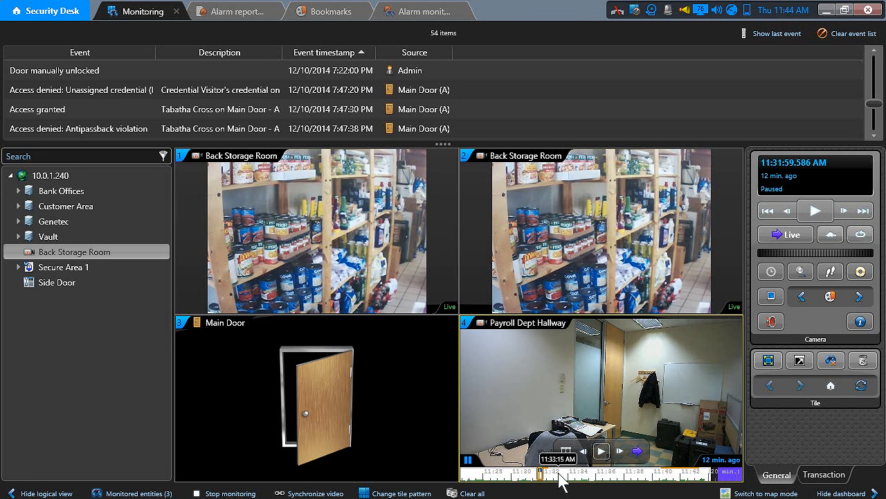
pyautogui.scroll(-1, 569, 475)
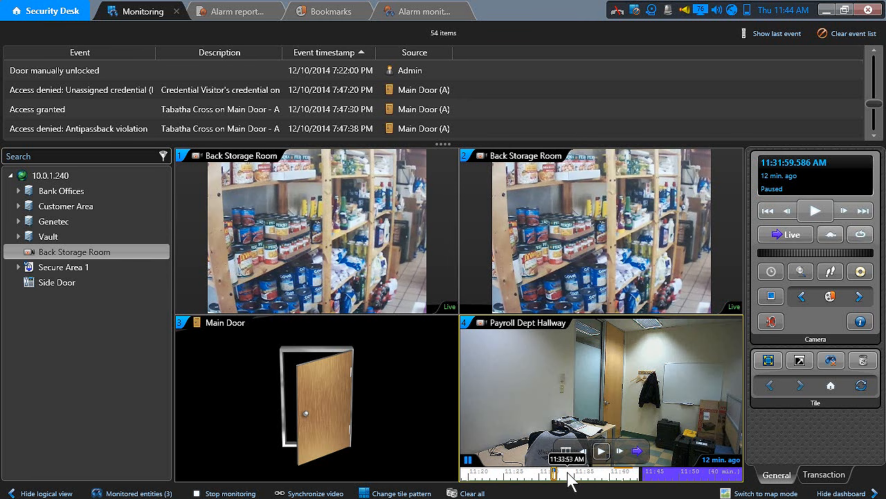
pyautogui.moveTo(569, 478); pyautogui.dragTo(661, 481)
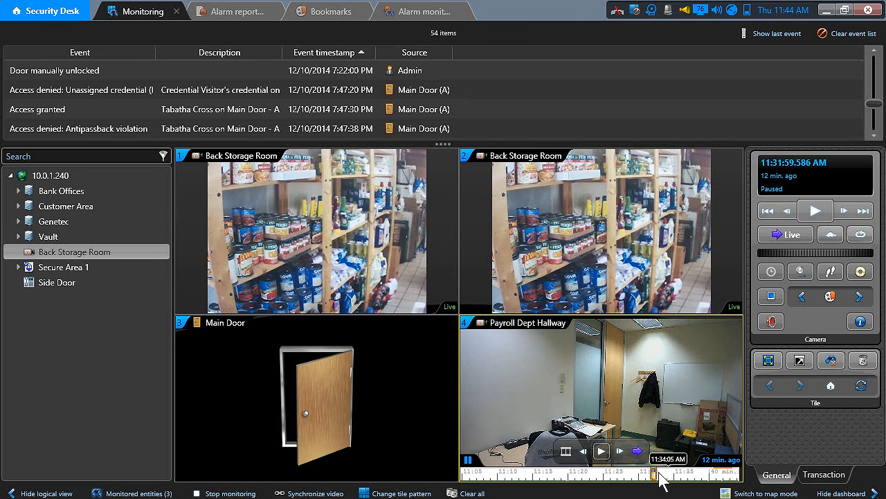
pyautogui.moveTo(526, 474); pyautogui.dragTo(664, 474)
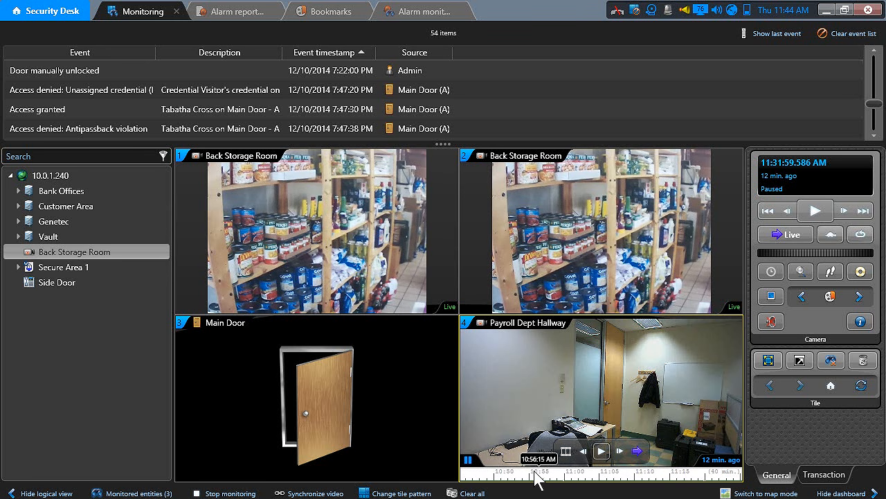
pyautogui.moveTo(524, 472); pyautogui.dragTo(643, 477)
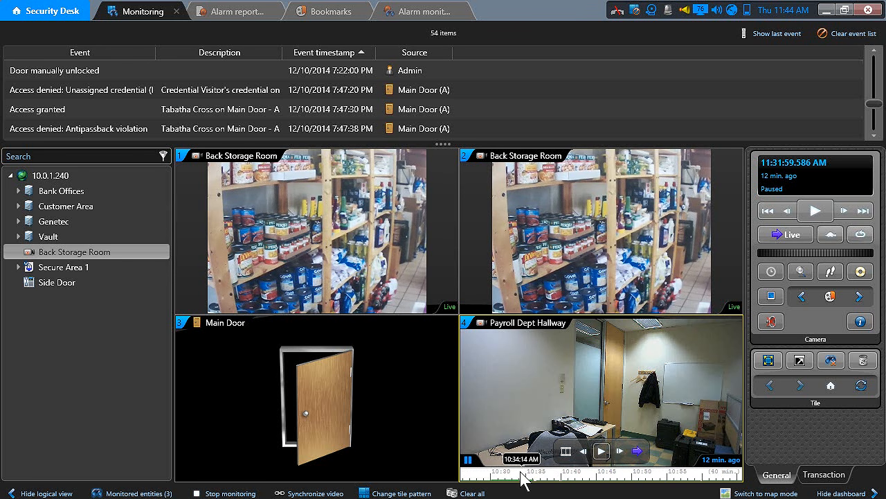
# - Jump the Payroll Dept Hallway playback back along the timeline to about 10:07:48 AM and return the camera to live video
pyautogui.moveTo(520, 478); pyautogui.dragTo(629, 477)
pyautogui.moveTo(519, 476); pyautogui.dragTo(558, 474)
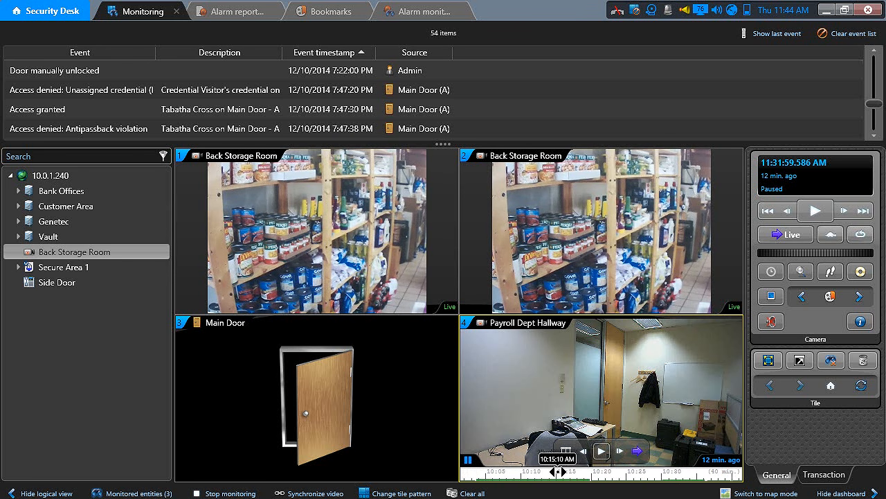
pyautogui.click(507, 475)
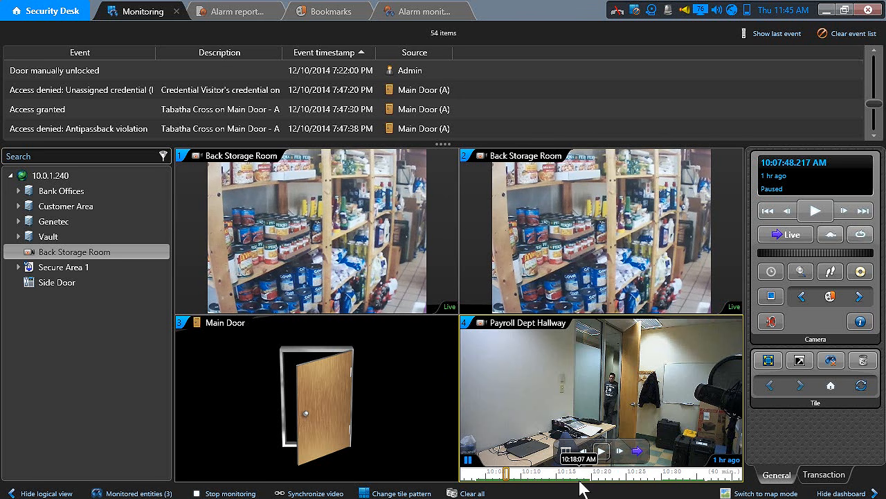
pyautogui.click(639, 451)
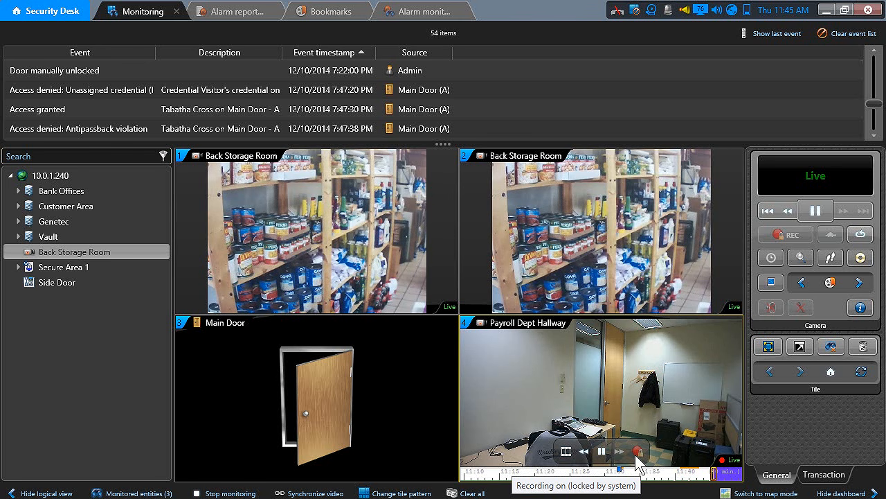
# - Pause the live video of the Payroll Dept Hallway camera in tile 4
pyautogui.moveTo(653, 284)
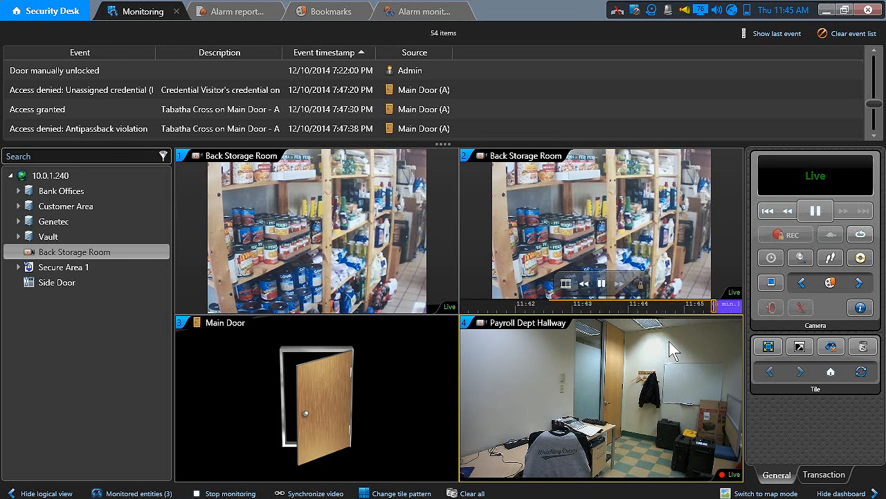
pyautogui.moveTo(636, 428)
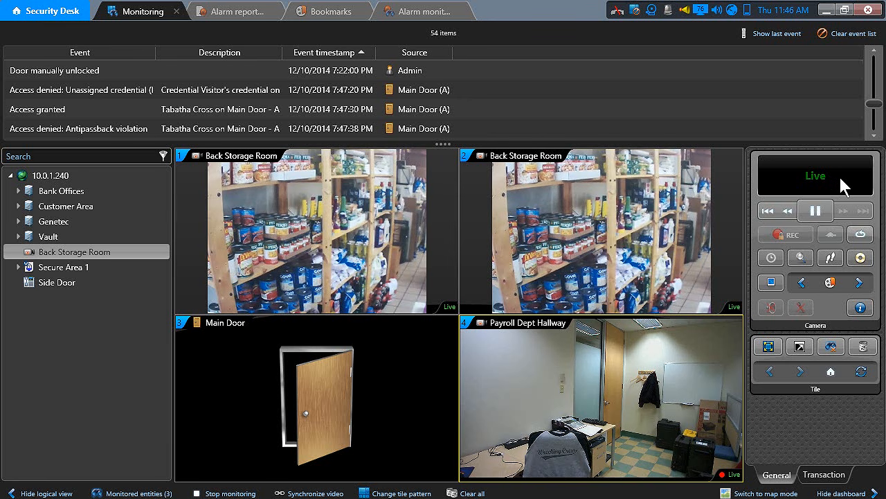
pyautogui.click(815, 211)
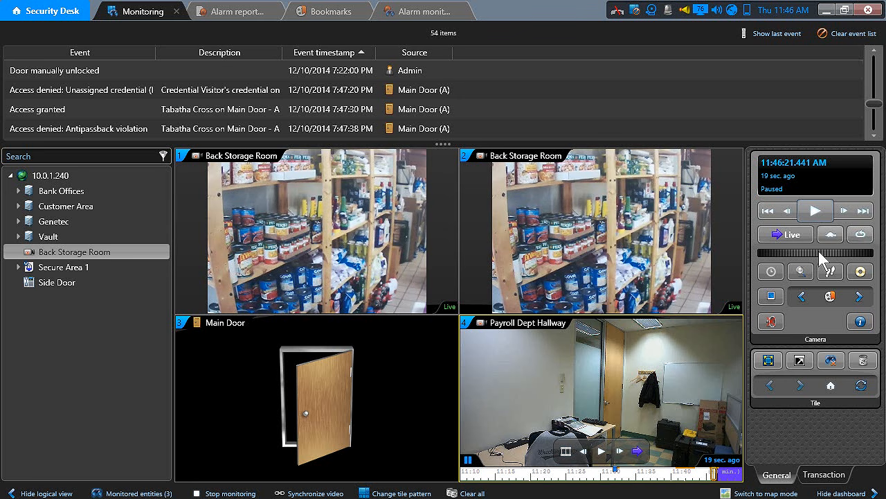
# - Maximize the Back Storage Room camera in tile 2 and restore the four-tile layout
pyautogui.moveTo(616, 265)
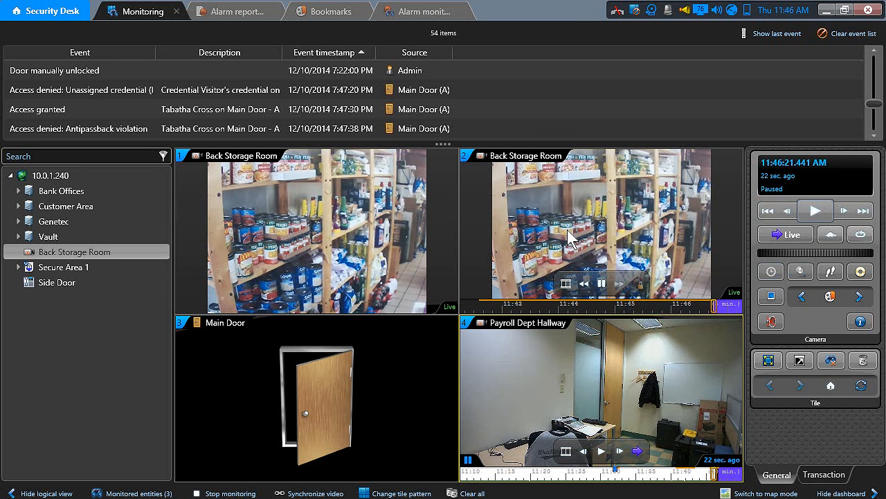
pyautogui.doubleClick(516, 158)
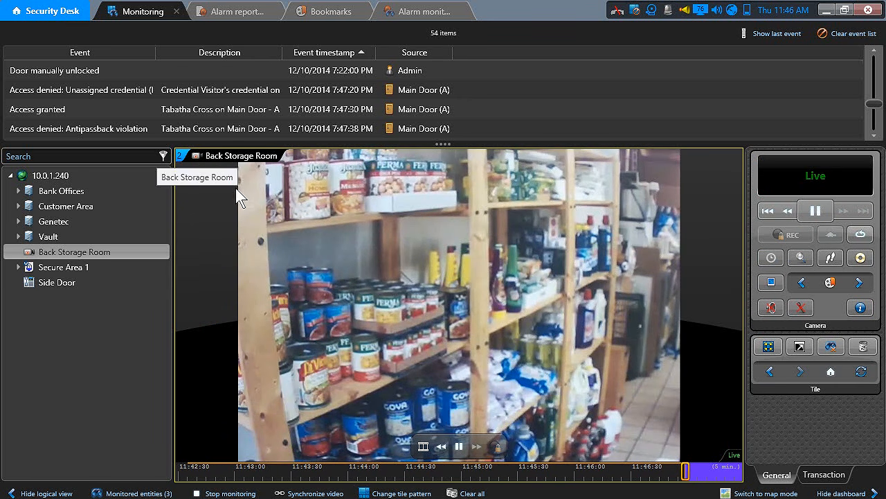
pyautogui.doubleClick(235, 158)
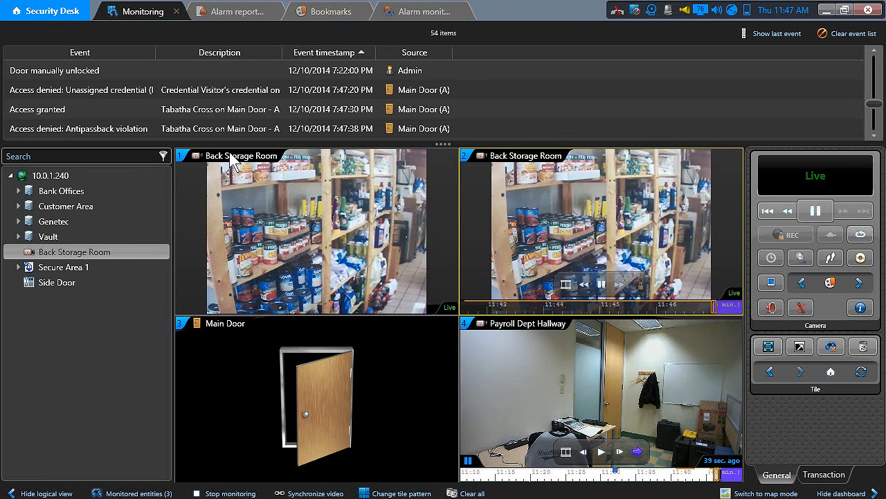
# - Maximize tile 2, digitally zoom in on the shelved cans to about 2.28x, shift the zoomed area toward the bottles, and cancel the zoom
pyautogui.doubleClick(524, 158)
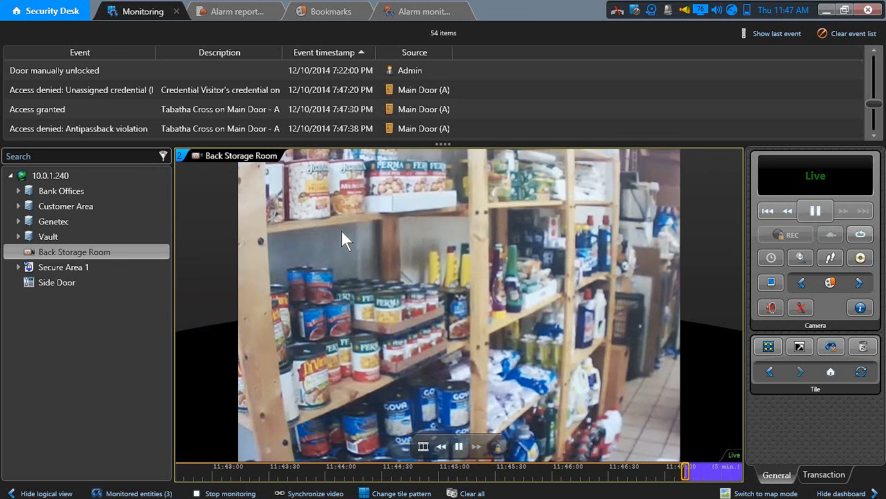
pyautogui.moveTo(342, 231); pyautogui.dragTo(539, 382)
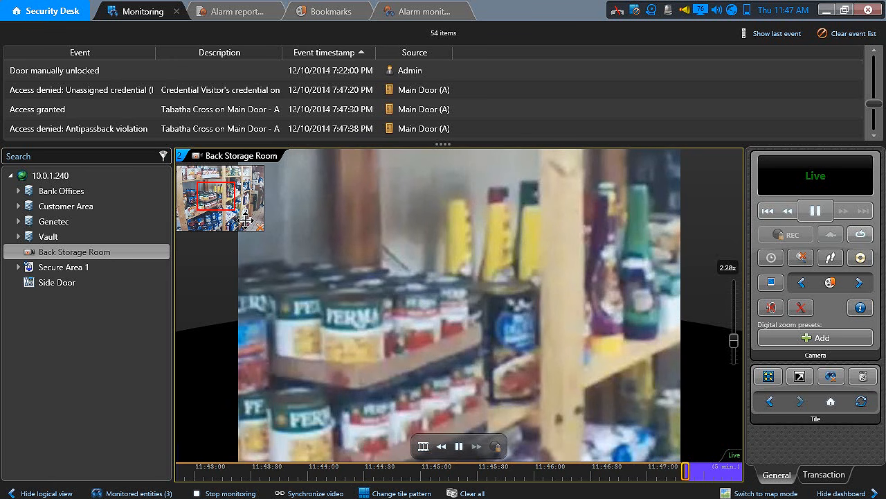
pyautogui.moveTo(228, 204); pyautogui.dragTo(236, 201)
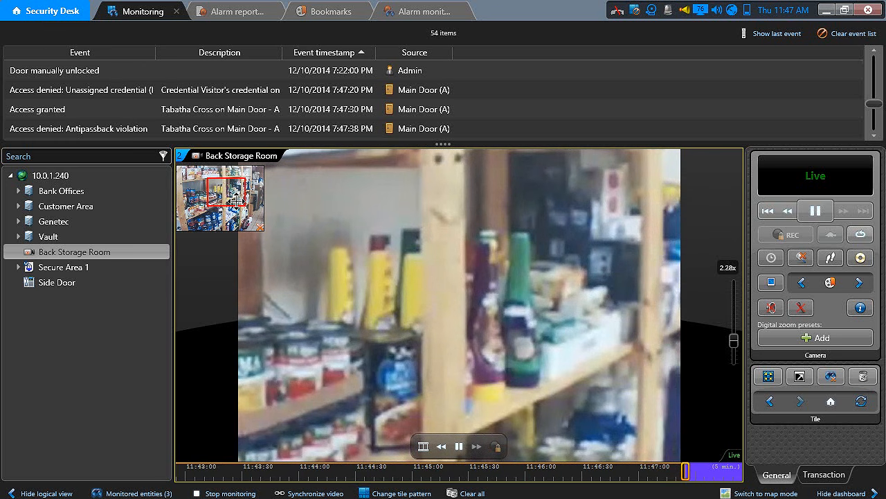
pyautogui.click(261, 226)
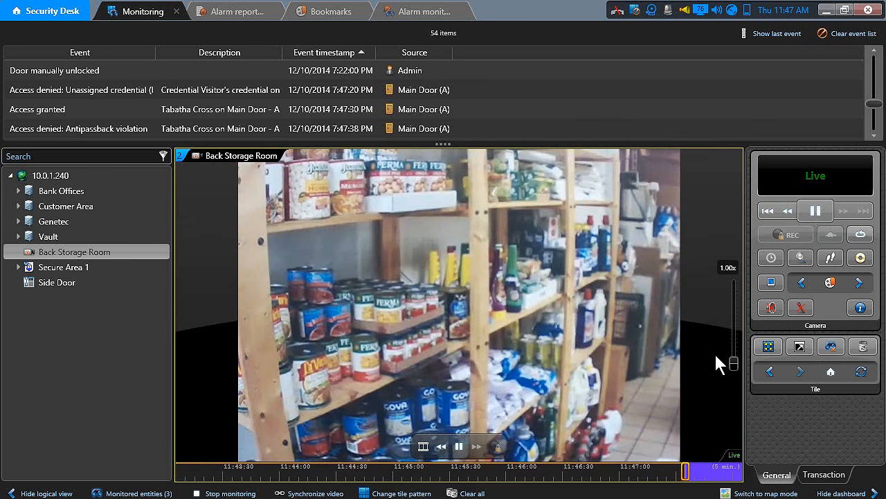
# - Set the digital zoom on the maximized Back Storage Room video to about 1.57x and reset it to 1.00x
pyautogui.moveTo(734, 361); pyautogui.dragTo(735, 353)
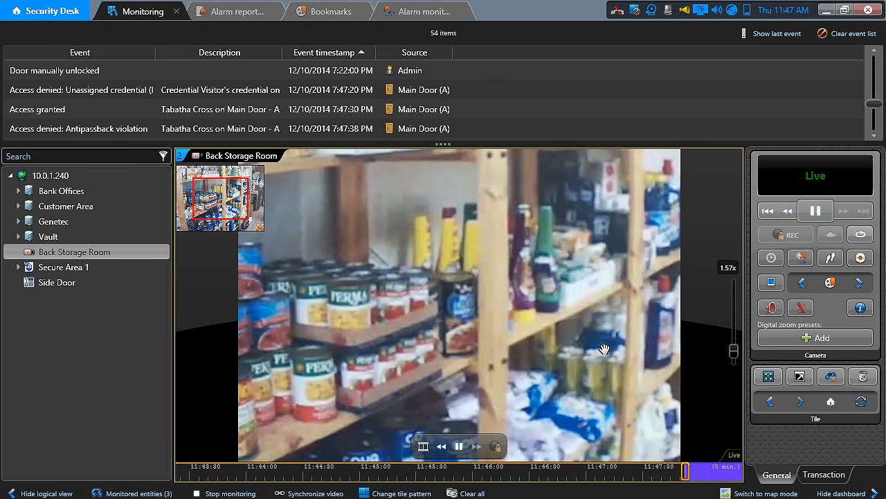
pyautogui.scroll(1, 443, 287)
pyautogui.scroll(-1, 443, 287)
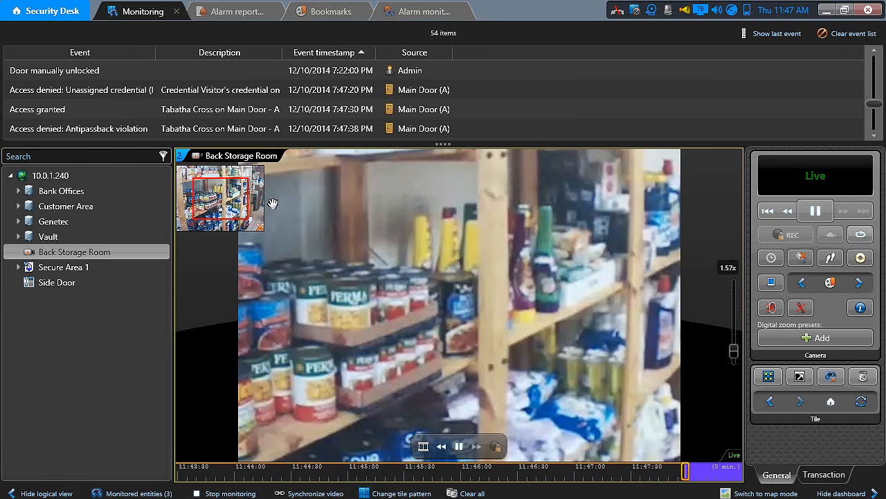
pyautogui.click(260, 227)
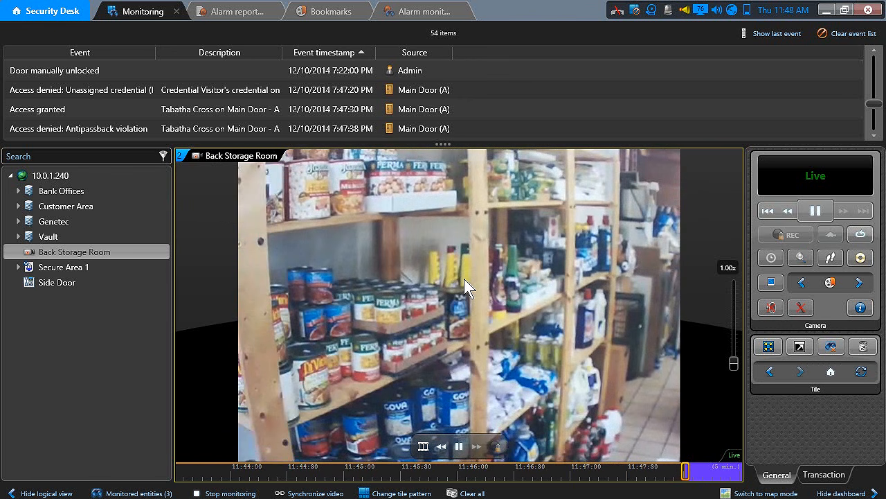
# - Digitally zoom the Back Storage Room video in to about 2.15x, reset it to 1.00x, and restore the four-tile layout
pyautogui.scroll(3, 465, 280)
pyautogui.scroll(1, 469, 284)
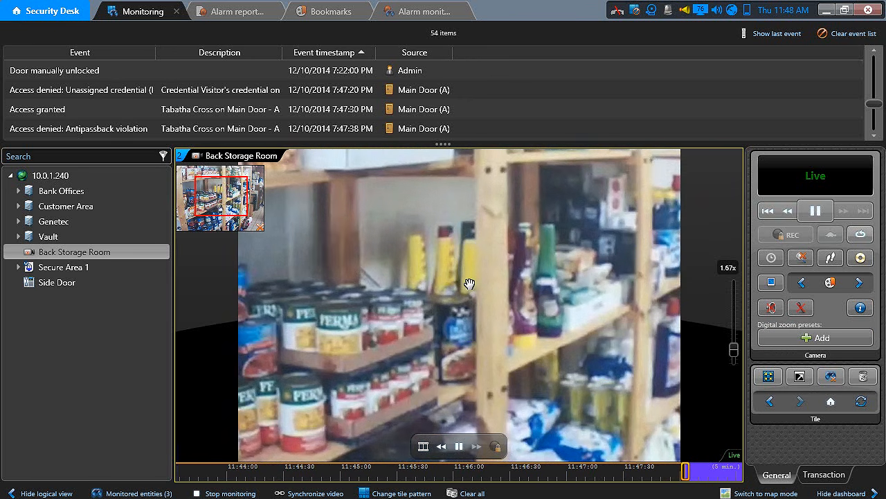
pyautogui.scroll(2, 464, 286)
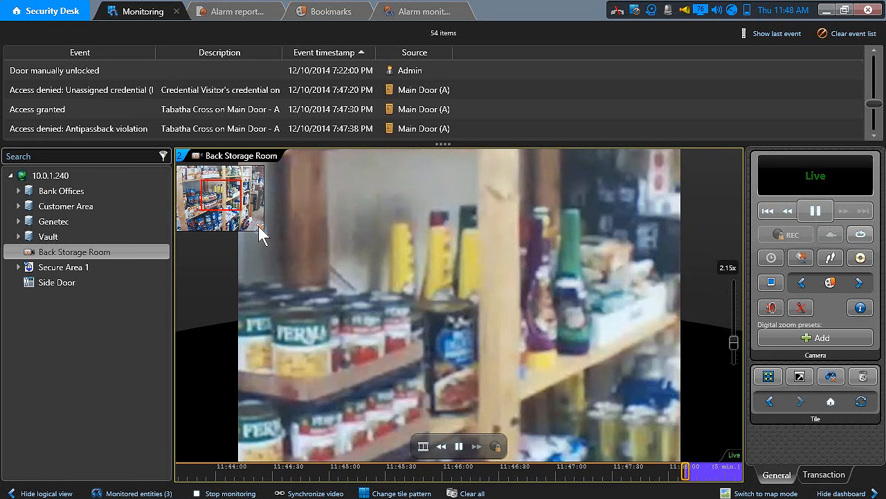
pyautogui.scroll(-3, 259, 226)
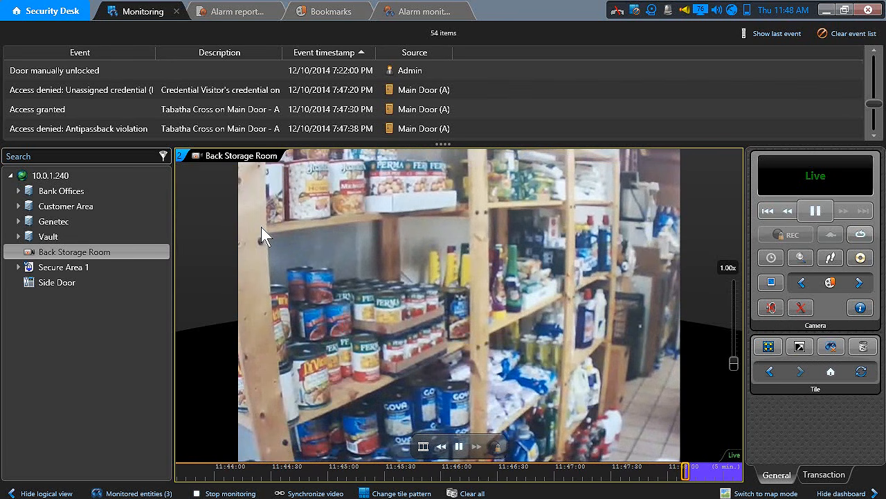
pyautogui.doubleClick(246, 159)
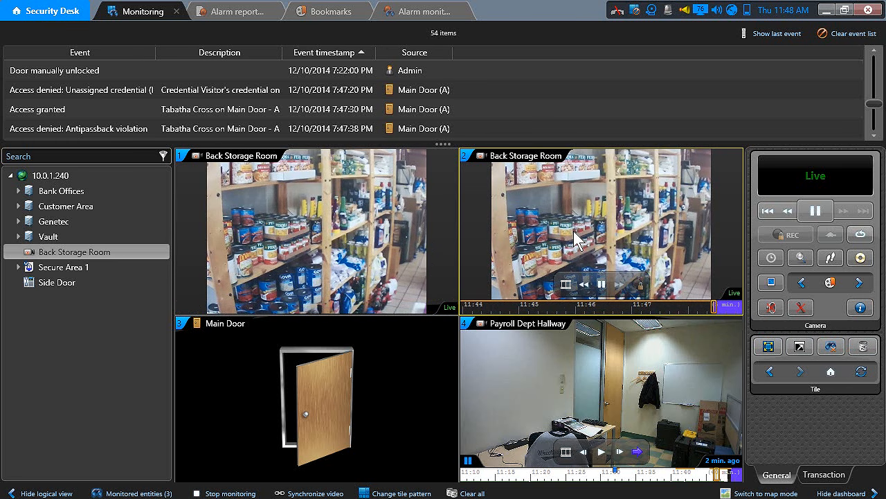
# - Empty tile 2 and the Main Door tile individually, and clear all remaining monitoring tiles at once
pyautogui.press('Delete')
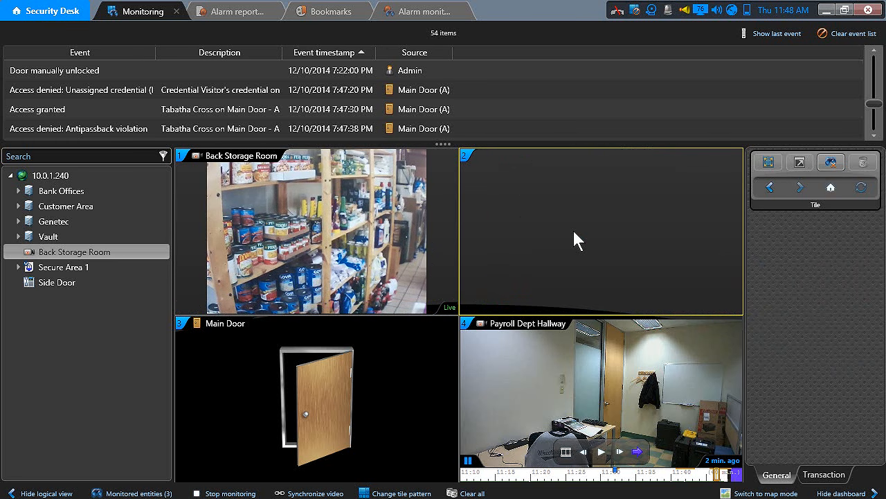
pyautogui.click(373, 374)
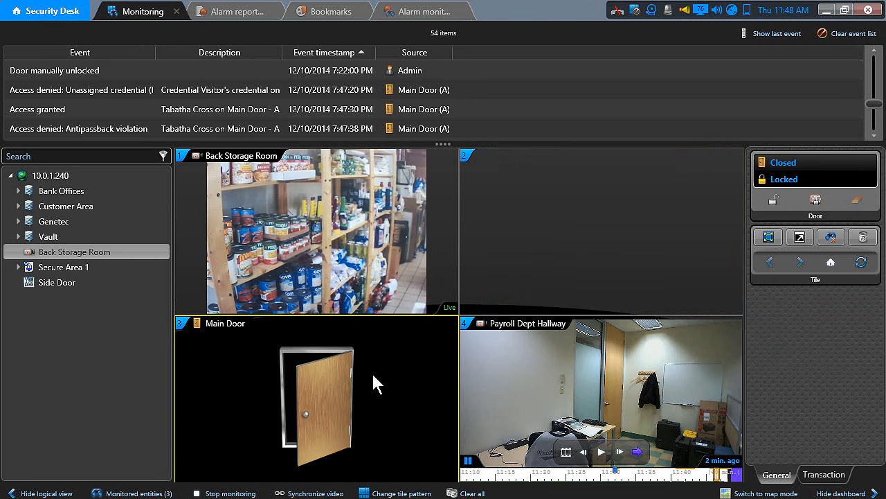
pyautogui.press('Delete')
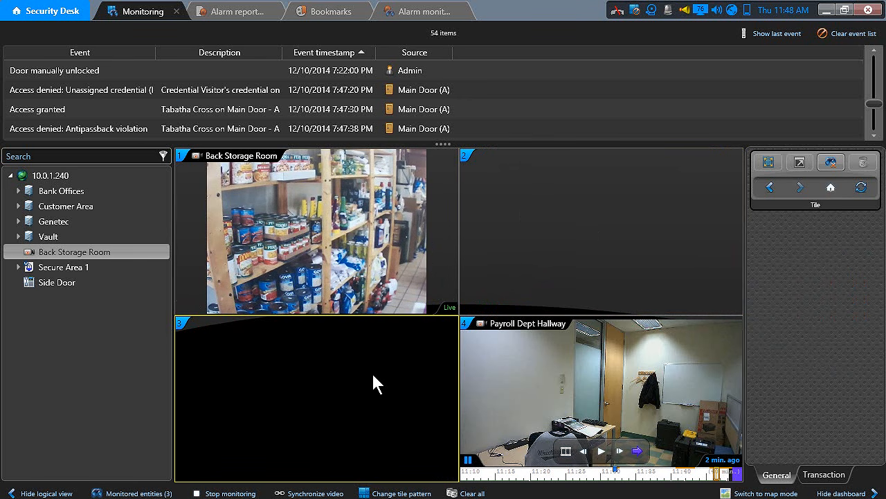
pyautogui.hotkey('ctrl', 'Delete')
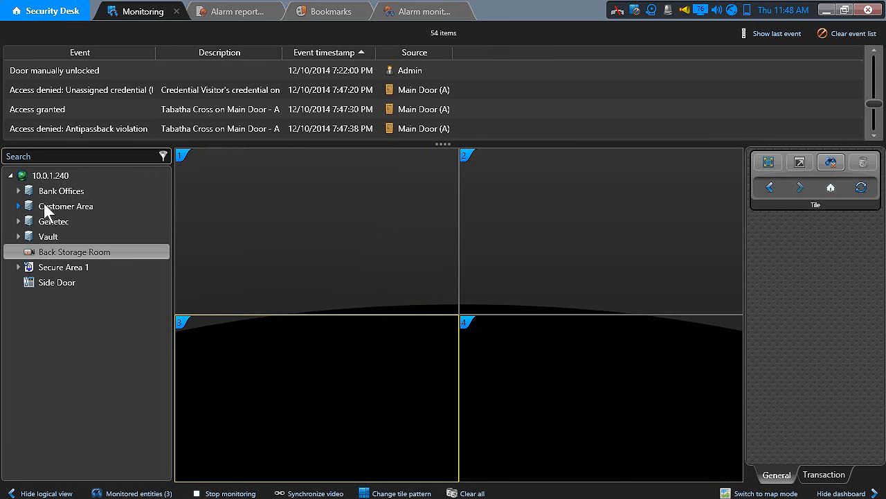
# - Display the Back Storage Room camera in tile 1 and expand that tile to fill the canvas
pyautogui.moveTo(83, 252); pyautogui.dragTo(248, 239)
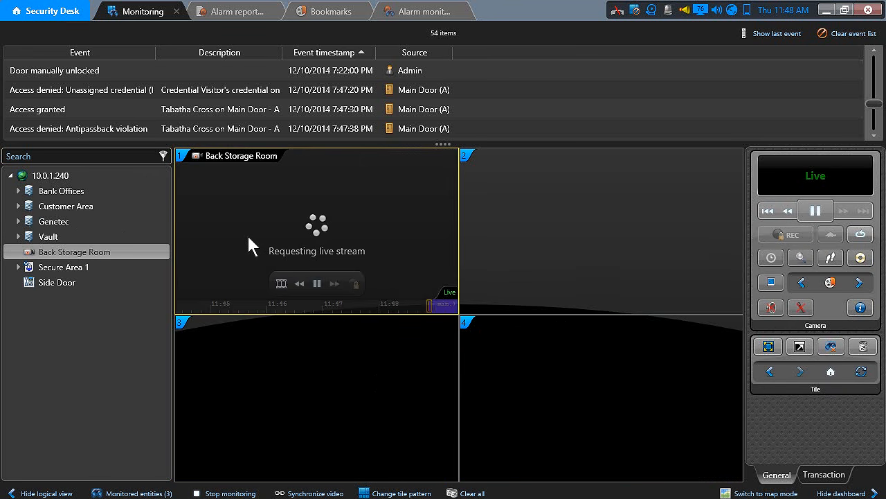
pyautogui.doubleClick(251, 237)
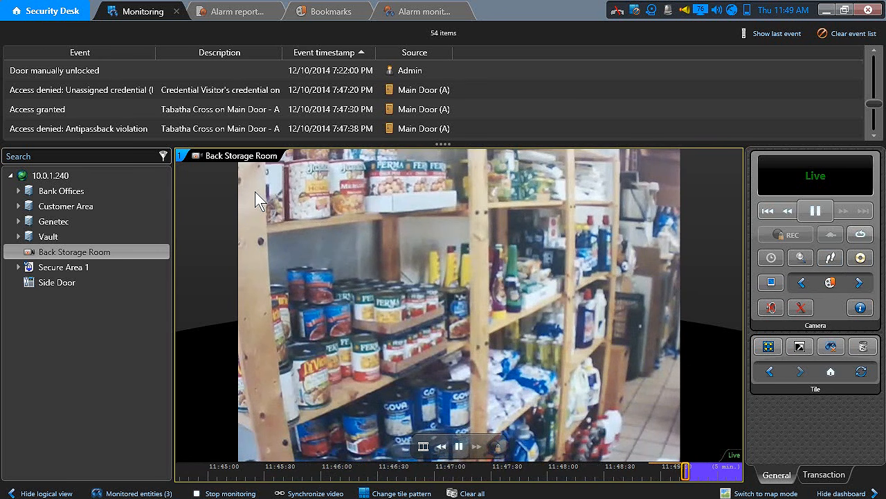
pyautogui.rightClick(176, 155)
pyautogui.moveTo(137, 159)
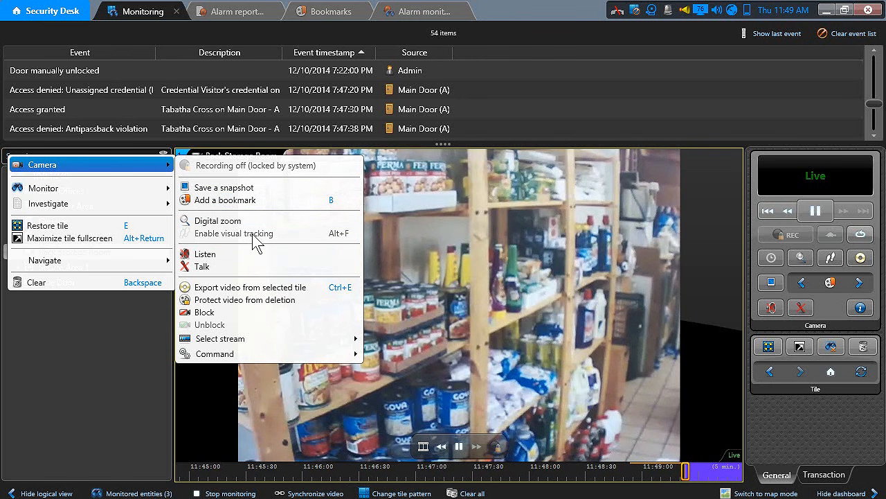
pyautogui.click(110, 355)
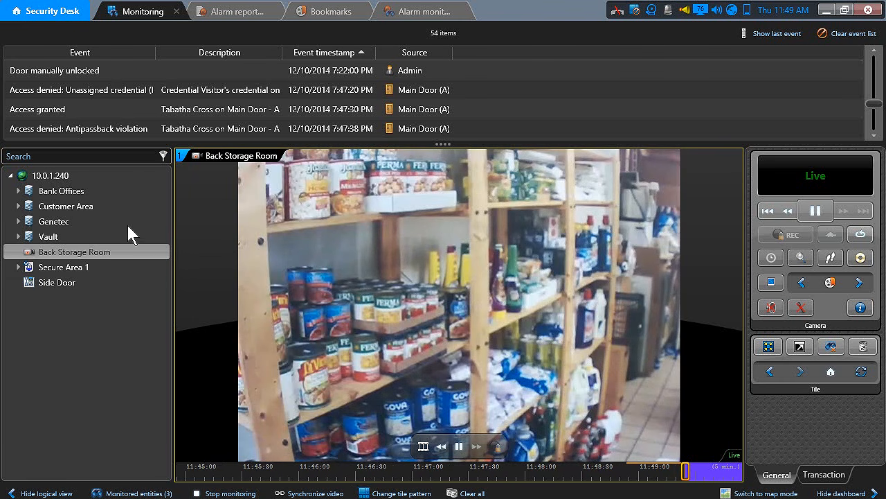
# - Display the Payroll Dept Hallway camera from Bank Offices in the enlarged tile and expand that area's Side Door entity
pyautogui.click(18, 190)
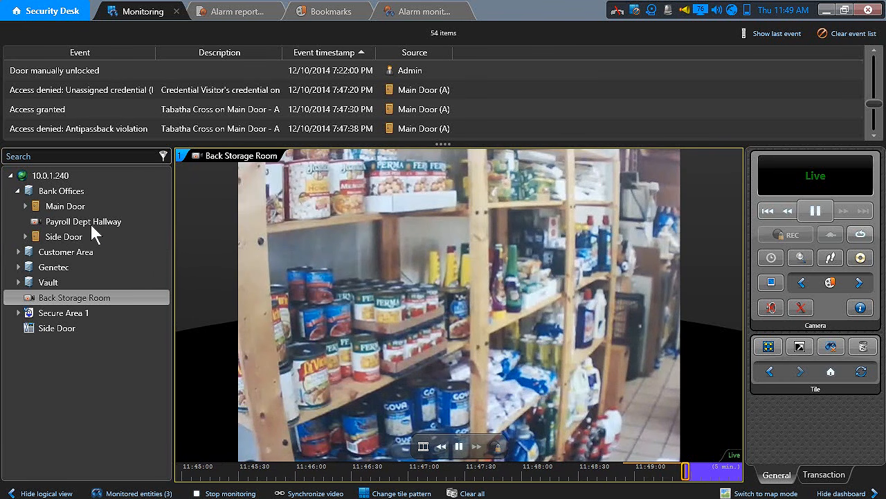
pyautogui.click(105, 221)
pyautogui.moveTo(104, 222); pyautogui.dragTo(335, 256)
pyautogui.click(26, 237)
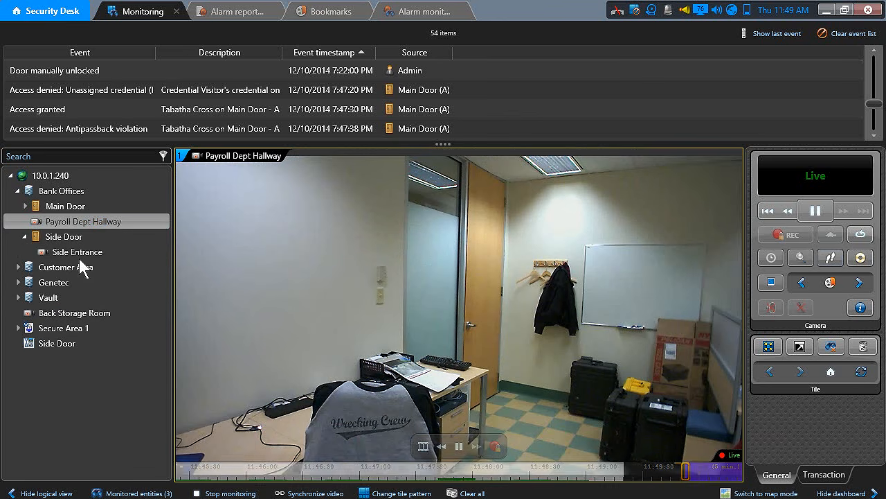
# - Display the Back Storage Room camera in the enlarged tile and turn on visual tracking for it
pyautogui.moveTo(90, 314); pyautogui.dragTo(317, 301)
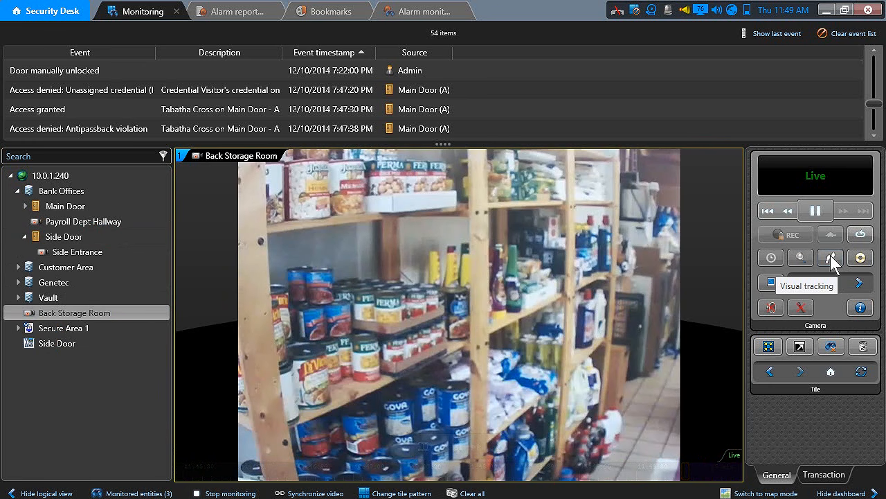
pyautogui.click(830, 257)
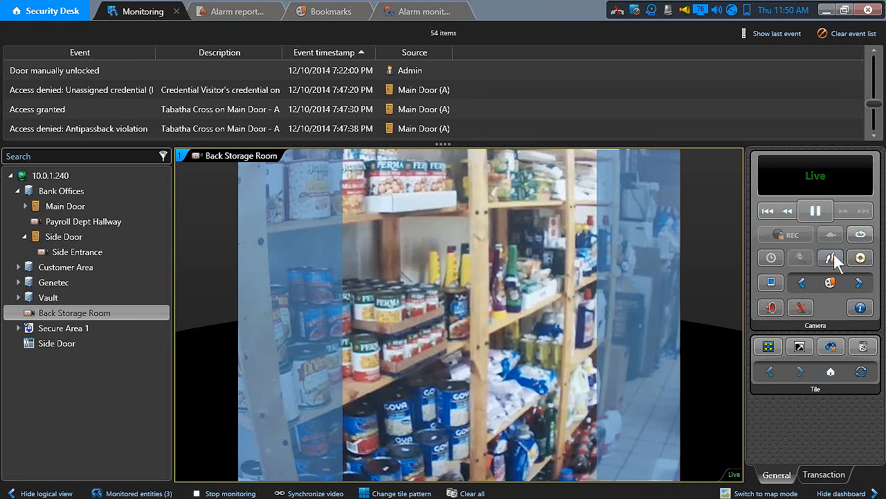
# - Preview the linked Side Entrance and Payroll Dept Hallway cameras through the tracking overlays and jump to Payroll Dept Hallway
pyautogui.moveTo(636, 269)
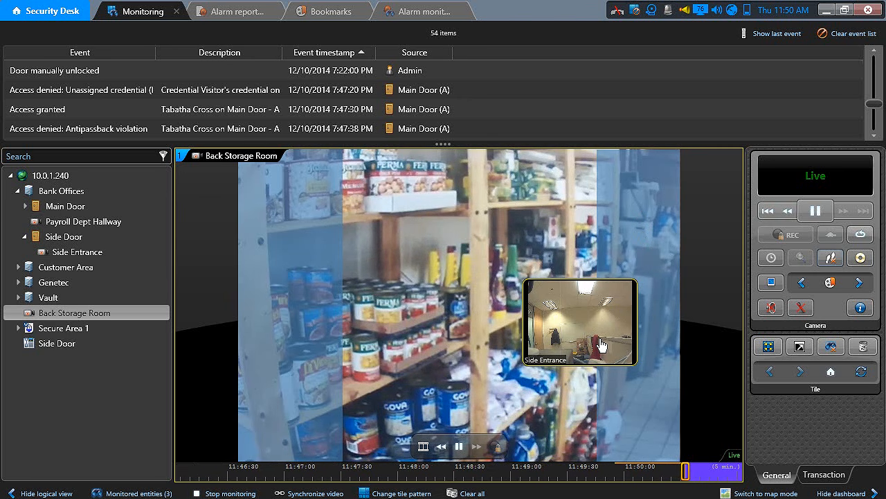
pyautogui.moveTo(303, 298)
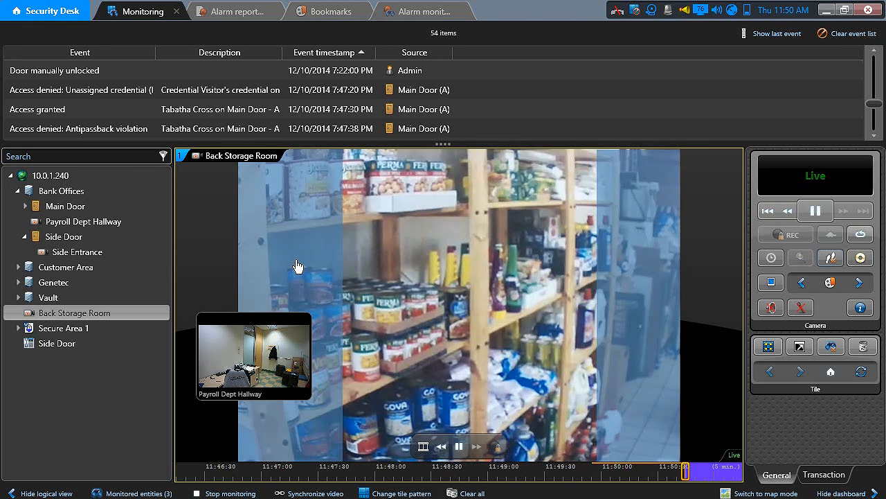
pyautogui.moveTo(298, 267); pyautogui.dragTo(296, 268)
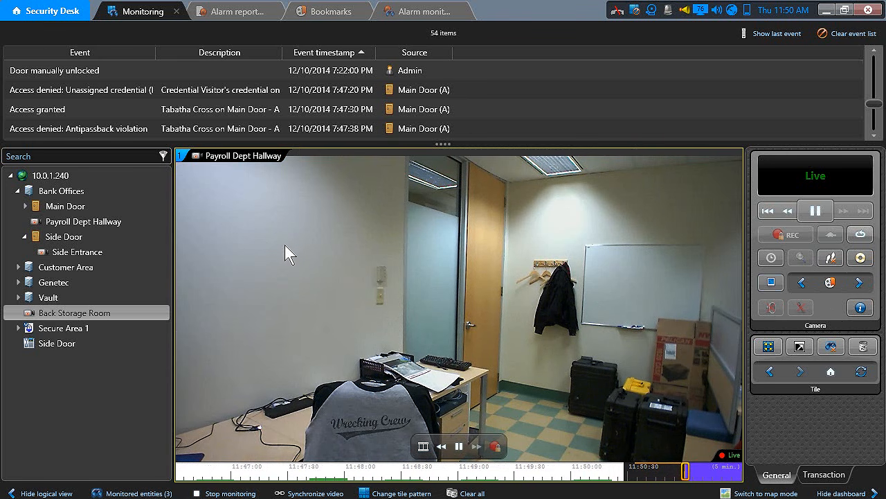
# - Open a new Archives investigation task from the home page's task list
pyautogui.click(258, 96)
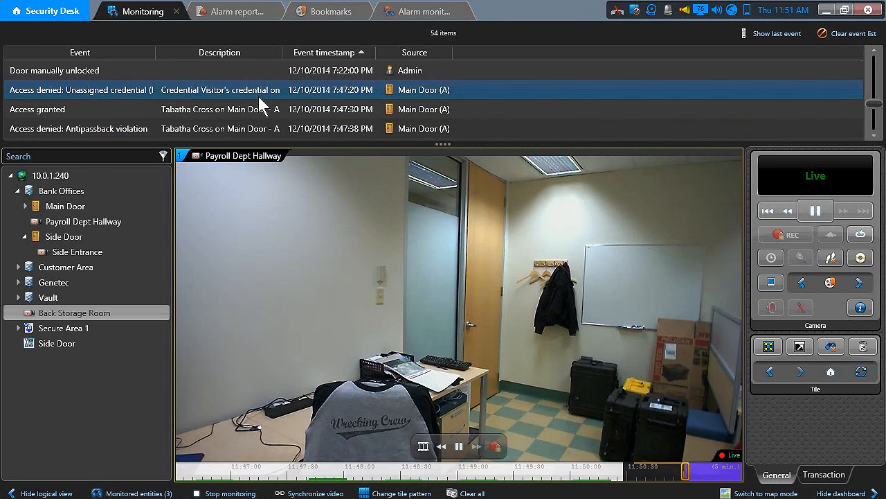
pyautogui.click(39, 17)
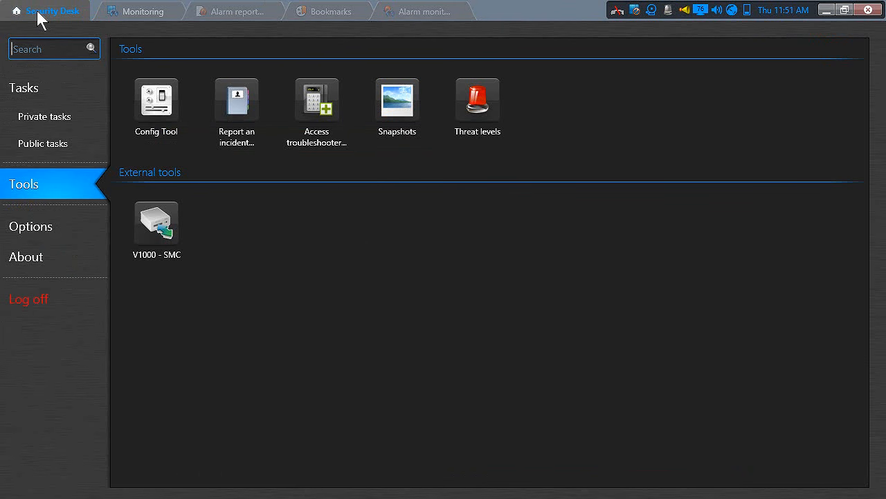
pyautogui.click(34, 89)
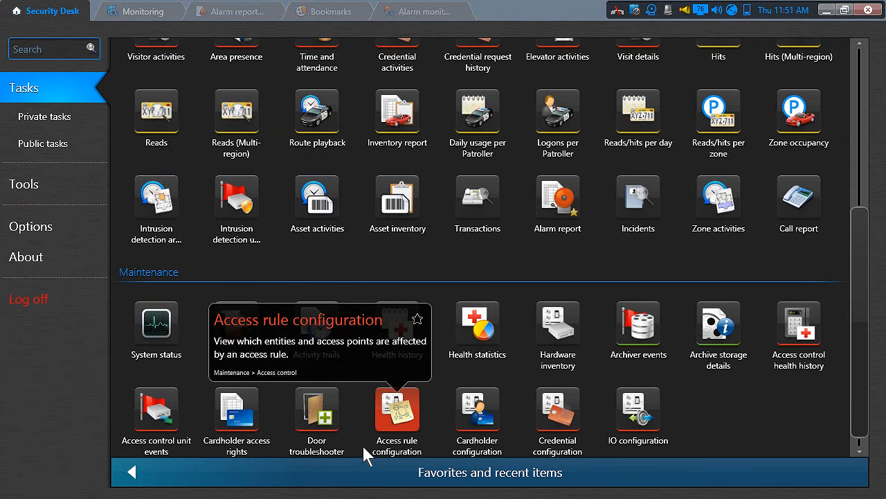
pyautogui.scroll(3, 463, 367)
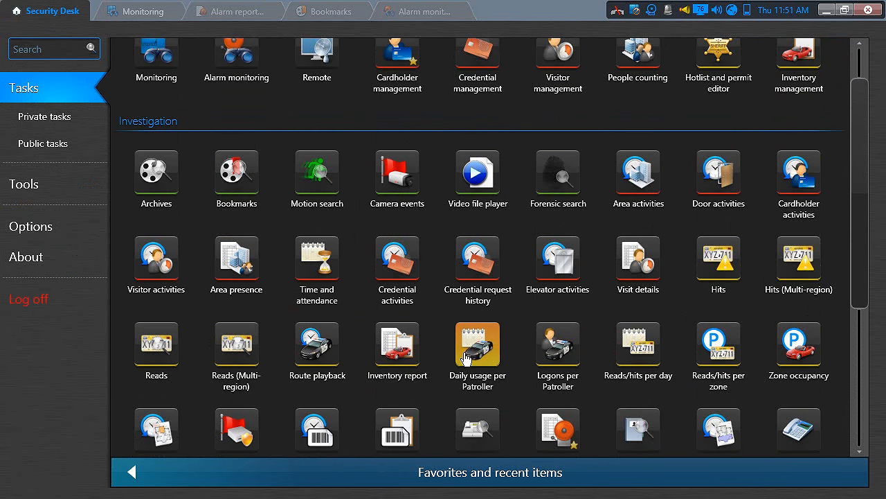
pyautogui.click(172, 188)
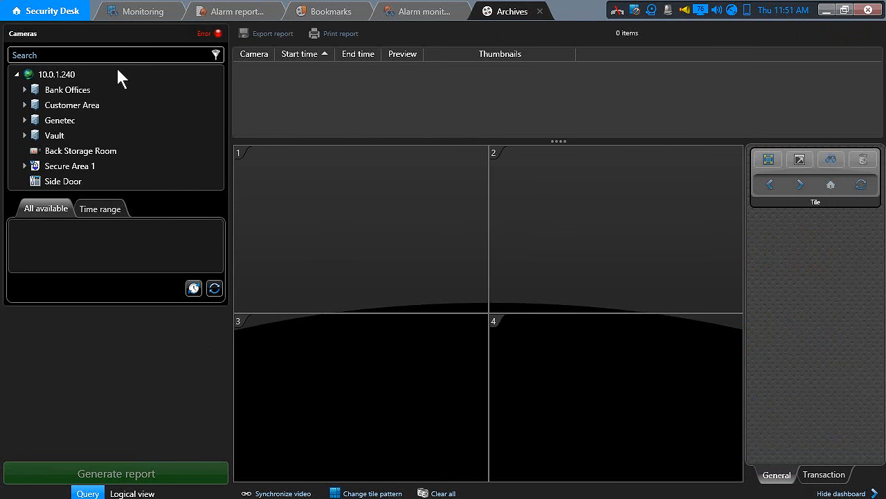
# - Generate an archive report for the Bank Offices Payroll Dept Hallway camera, covering all available video from Monday 08 December 2014
pyautogui.click(25, 89)
pyautogui.click(110, 119)
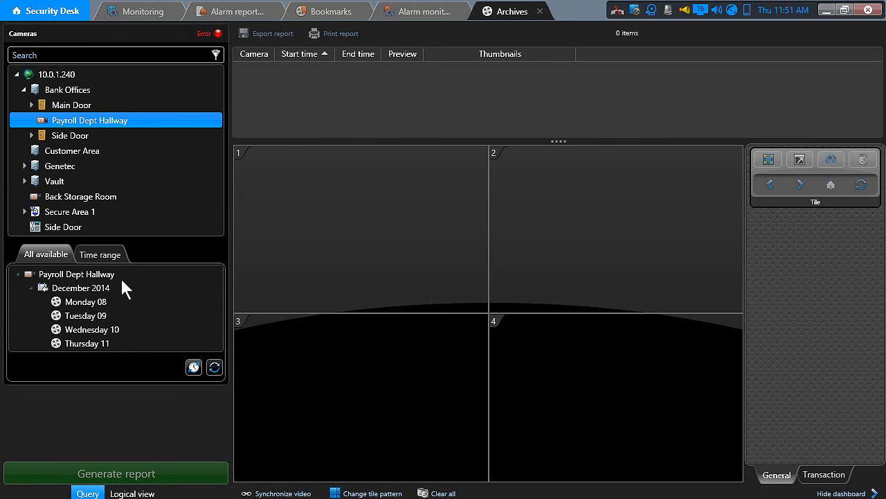
pyautogui.click(112, 253)
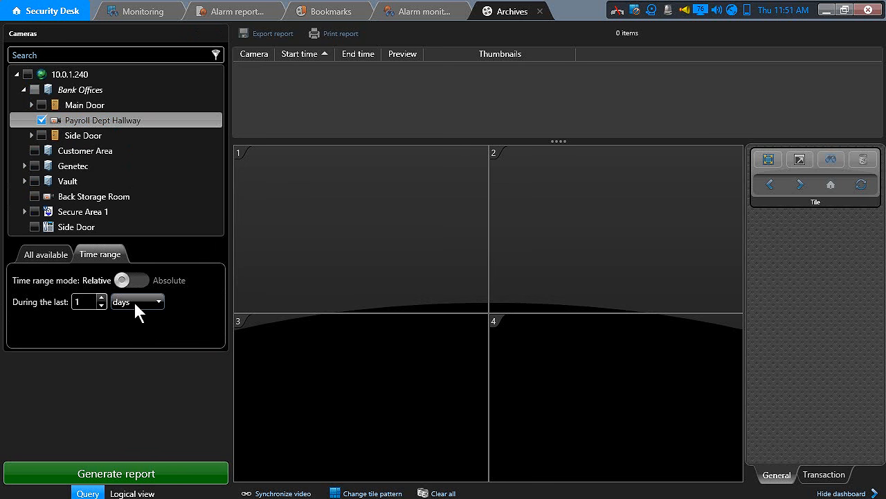
pyautogui.click(56, 254)
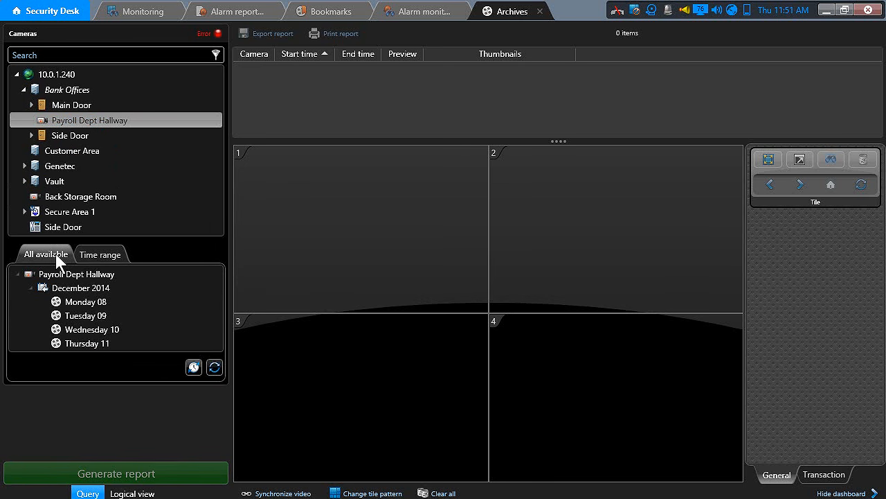
pyautogui.click(98, 307)
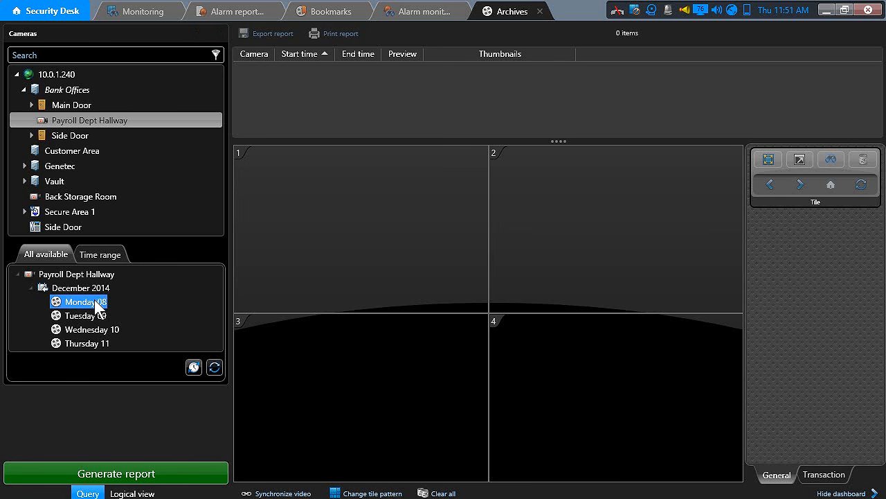
pyautogui.click(179, 475)
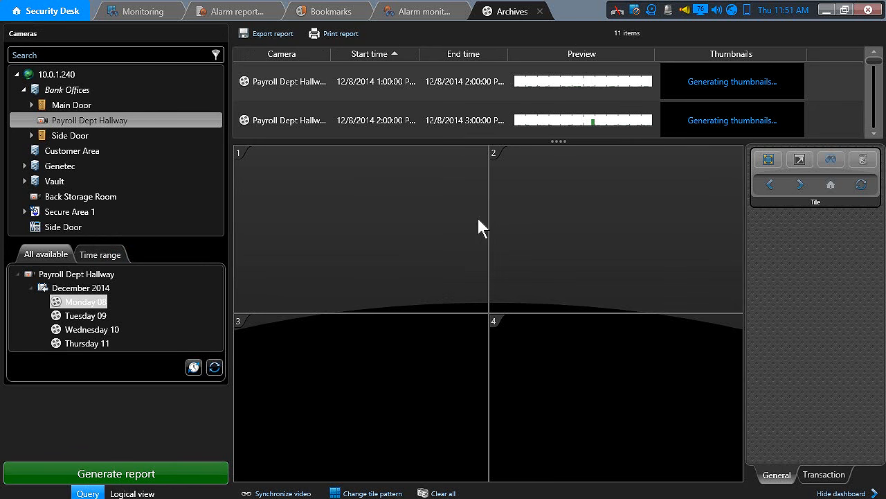
# - Enlarge the archive report's results list and examine the recordings' times, motion previews and thumbnails
pyautogui.moveTo(564, 140); pyautogui.dragTo(570, 260)
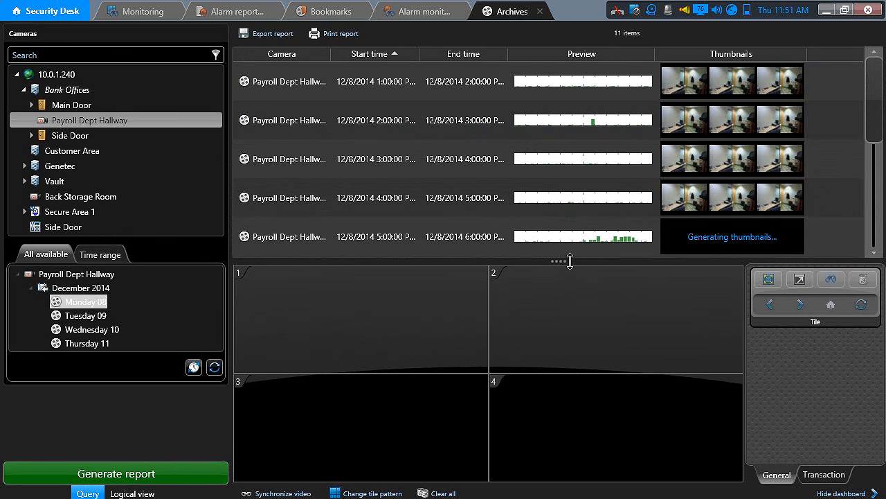
pyautogui.click(385, 77)
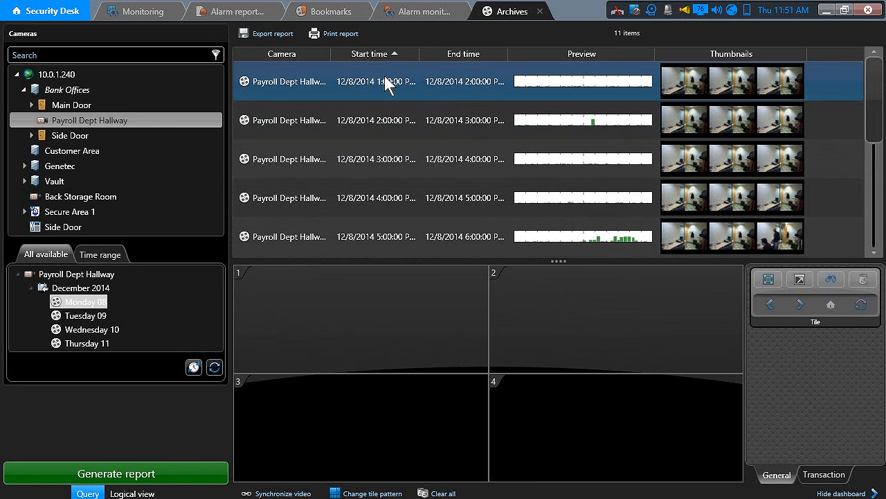
pyautogui.click(577, 142)
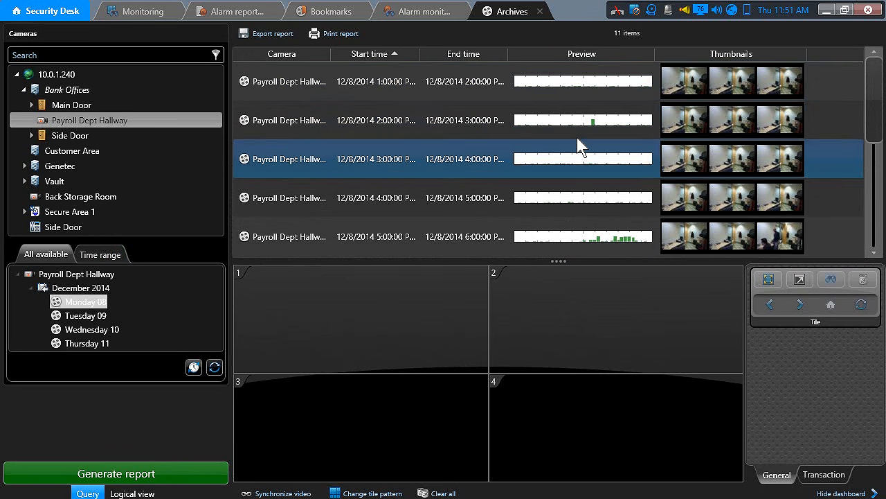
pyautogui.click(606, 124)
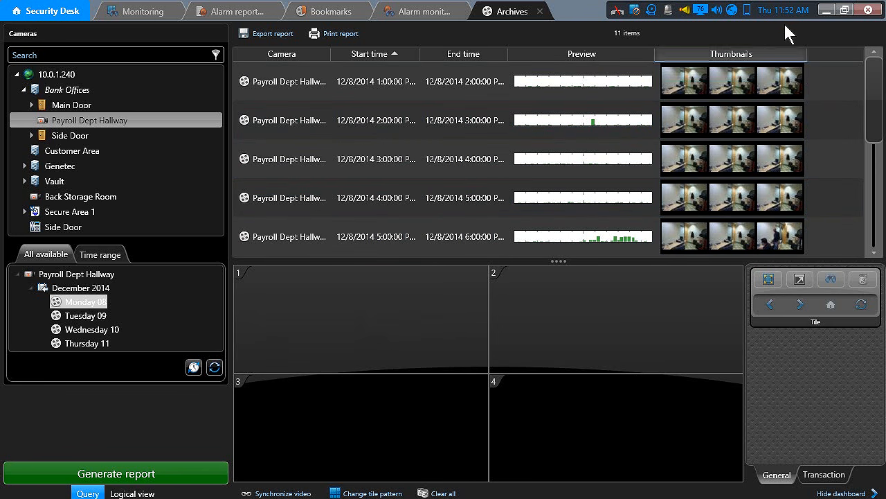
# - Minimize the Security Desk window
pyautogui.click(824, 12)
pyautogui.click(483, 183)
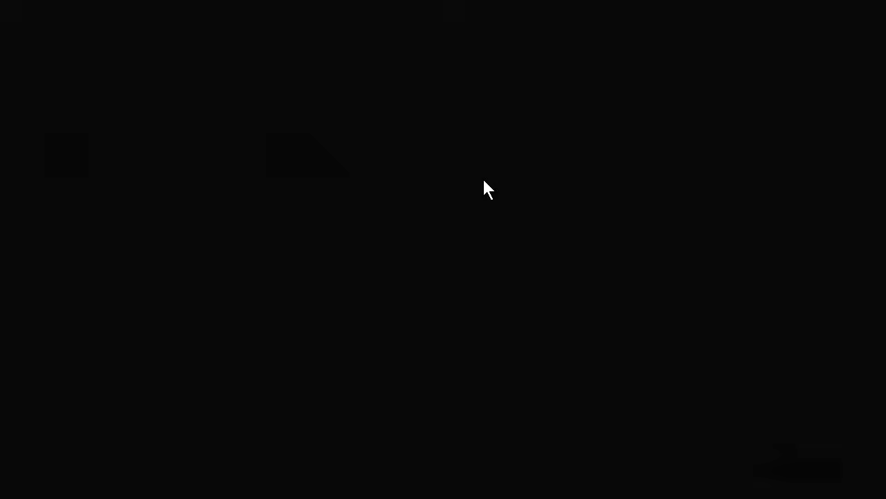
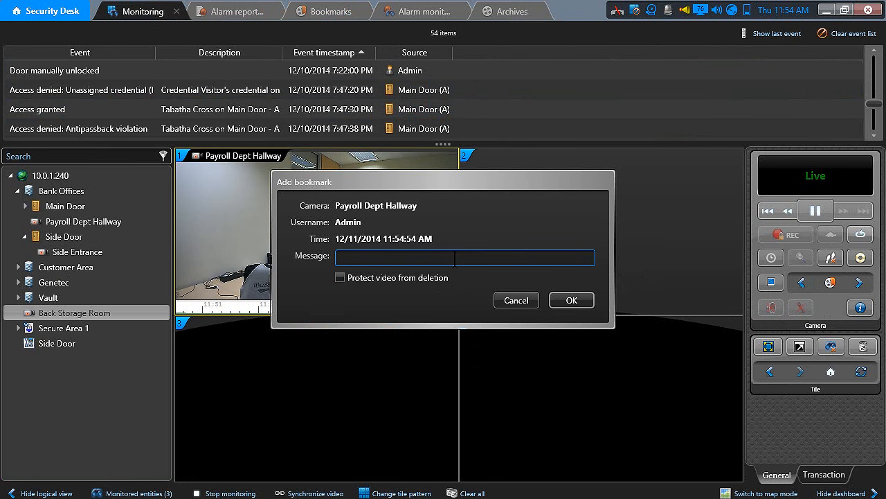
# - Bookmark the live Payroll Dept Hallway video with the message "Suspicious character" and move playback back to that bookmark
pyautogui.write('Suspicious character')
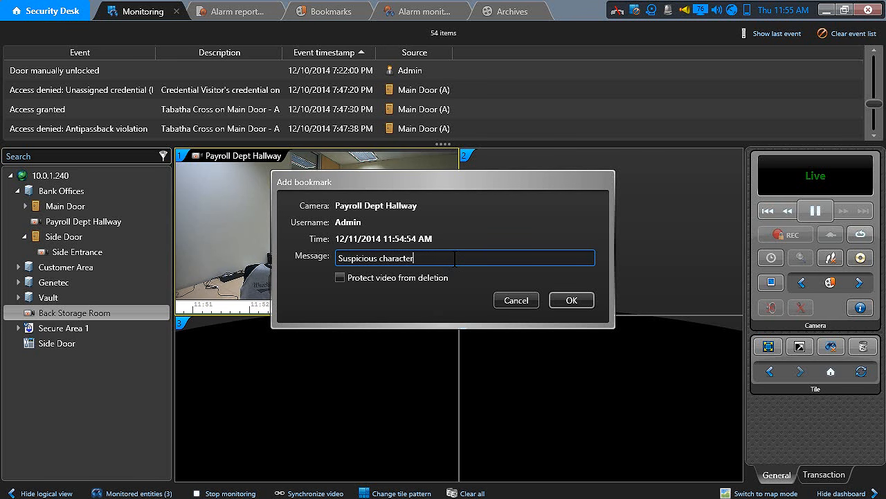
pyautogui.click(572, 299)
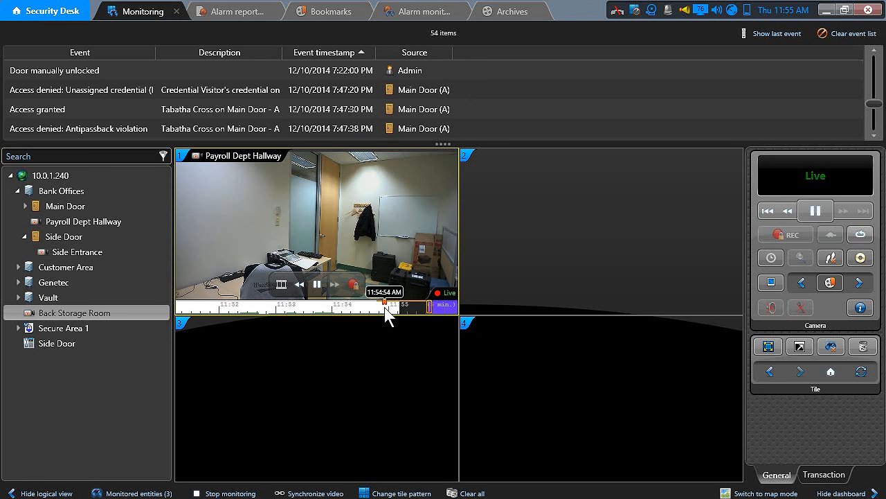
pyautogui.moveTo(385, 312)
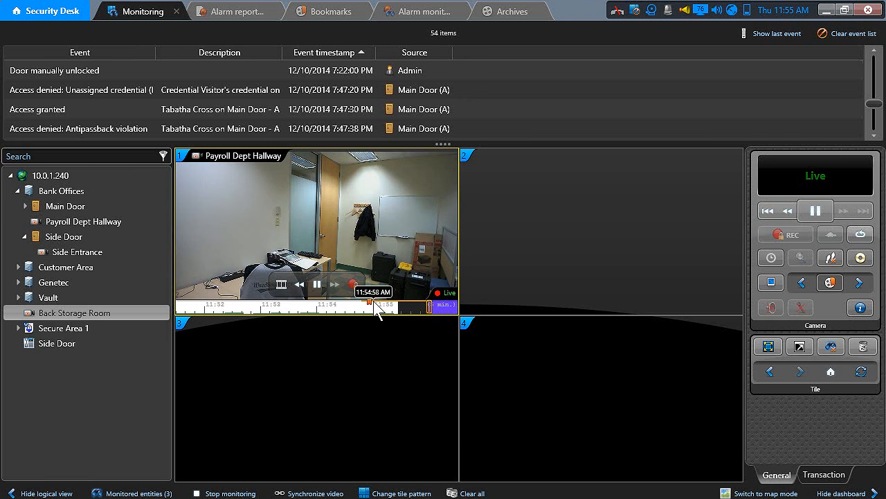
pyautogui.click(805, 280)
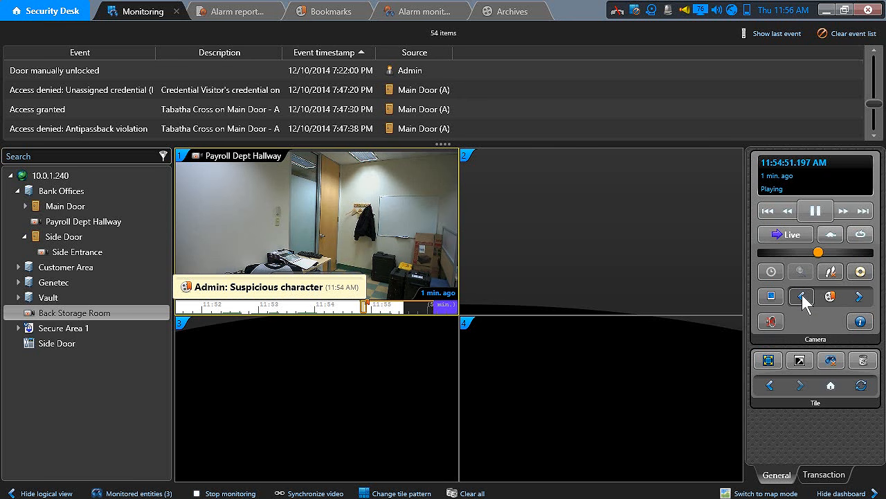
# - Move the Payroll Dept Hallway playback to the earlier "Door left open" bookmark and pause the video there
pyautogui.click(396, 346)
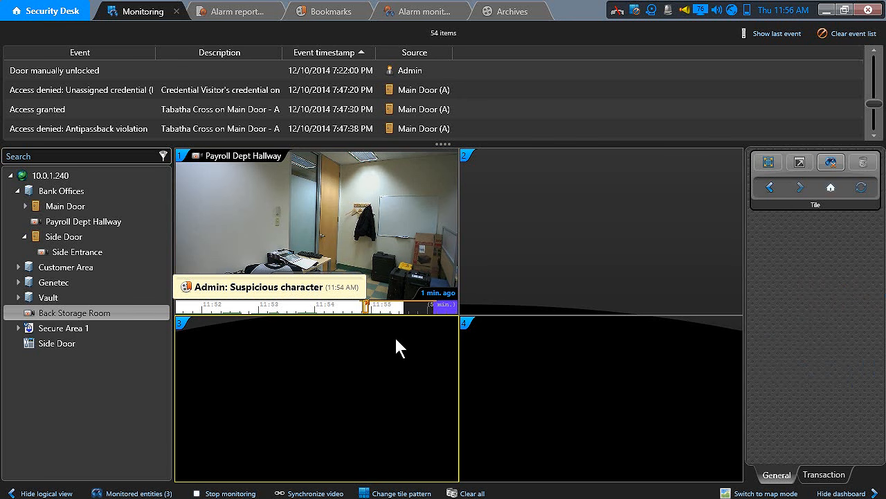
pyautogui.click(403, 237)
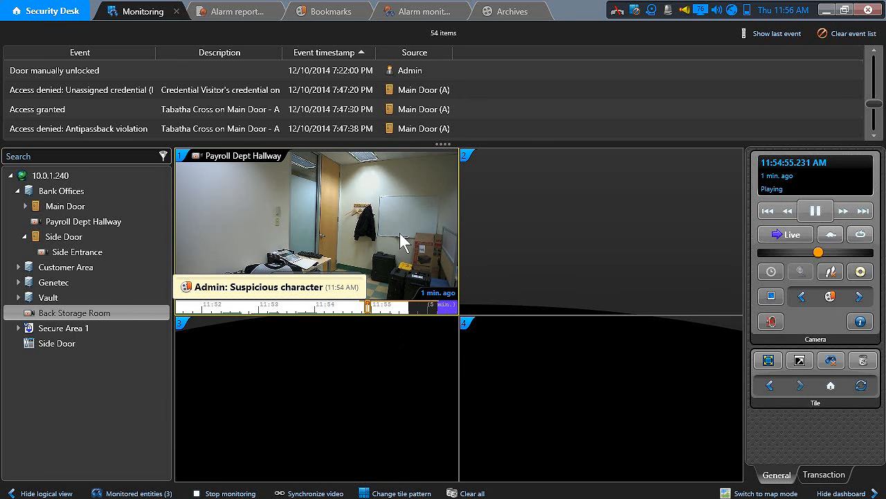
pyautogui.click(803, 297)
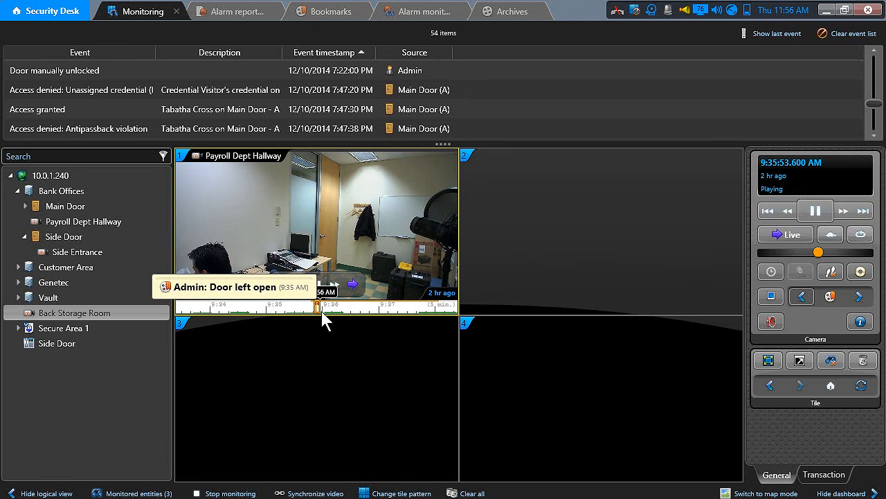
pyautogui.click(817, 212)
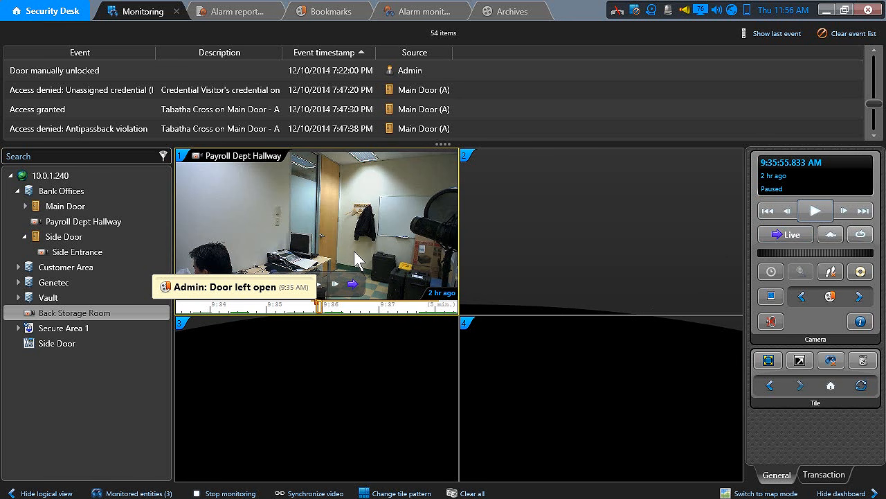
# - In the Bookmarks task, view the Back Storage Room bookmark from 12/11/2014 9:35:43 AM in tile 1
pyautogui.click(331, 11)
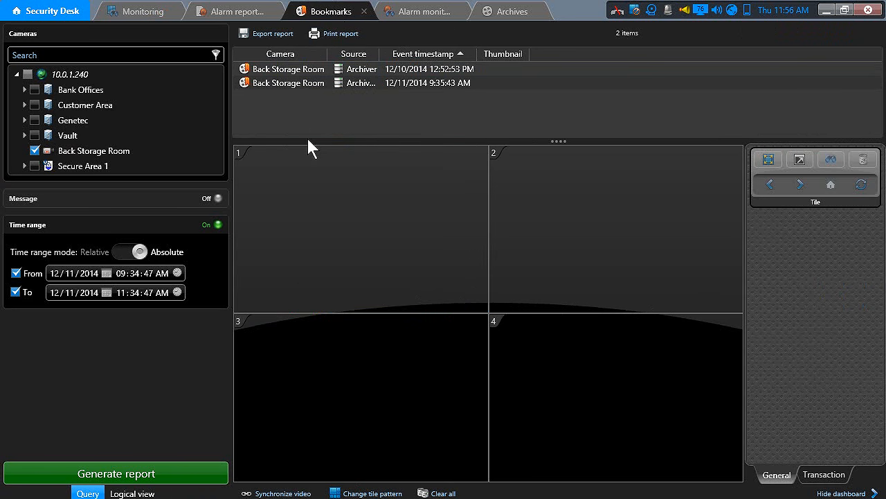
pyautogui.click(293, 84)
pyautogui.click(296, 83)
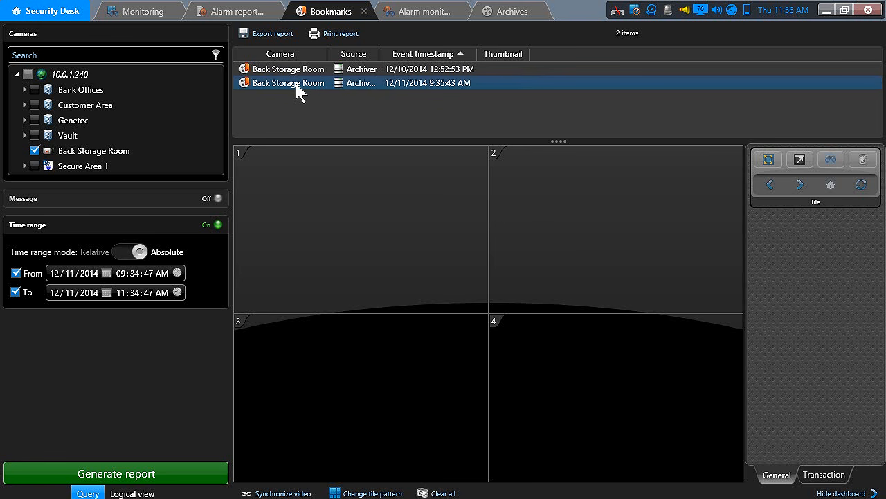
pyautogui.moveTo(296, 83); pyautogui.dragTo(325, 283)
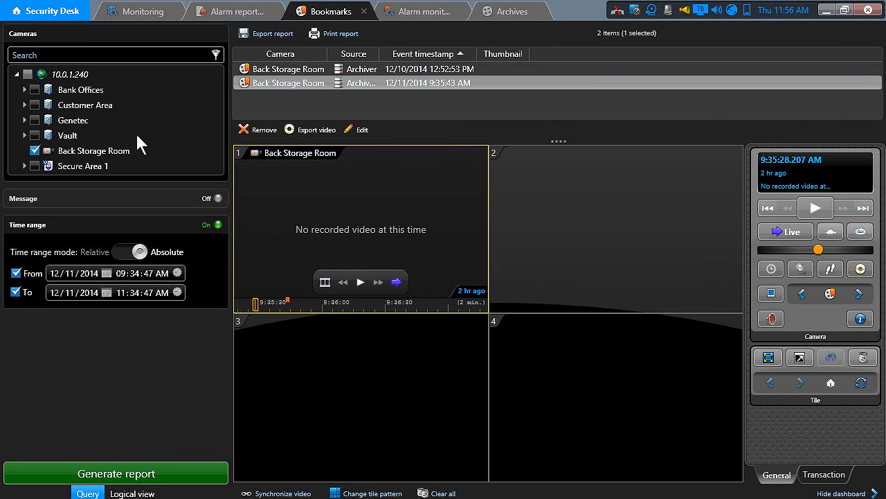
# - Add the Payroll Dept Hallway camera, generate the bookmarks report for the last 2 days, and enlarge its results list
pyautogui.click(24, 90)
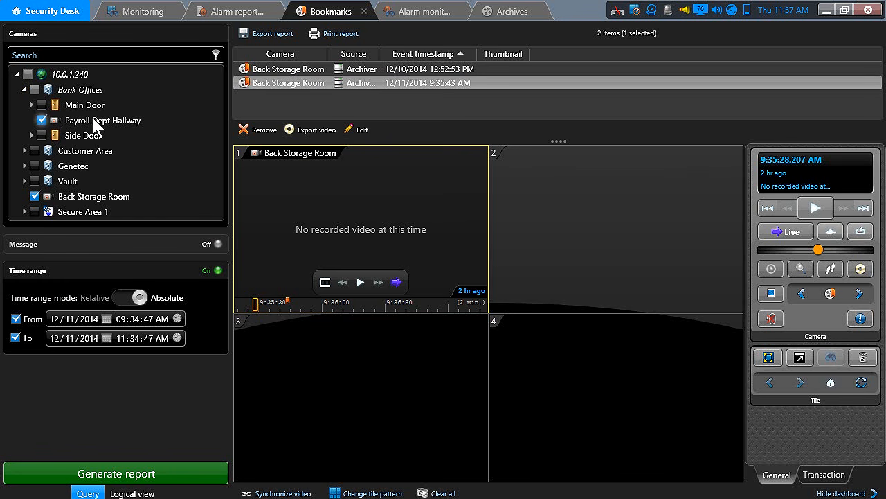
pyautogui.click(41, 120)
pyautogui.click(119, 123)
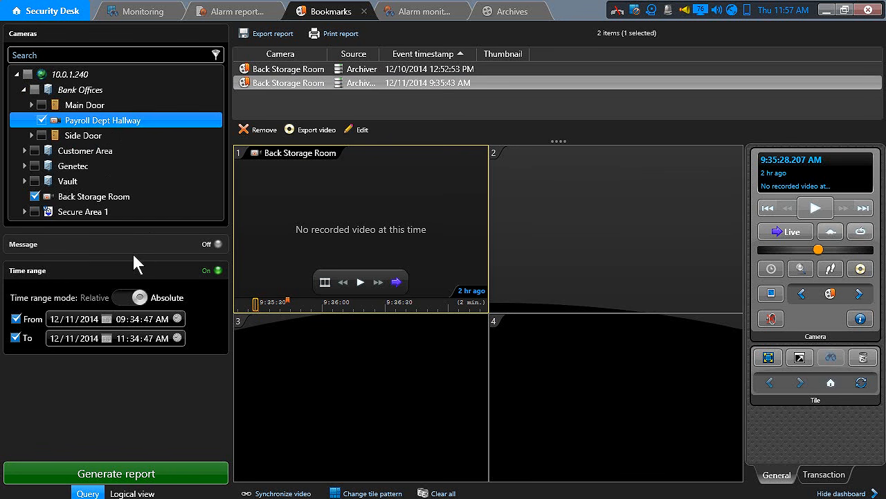
pyautogui.click(137, 297)
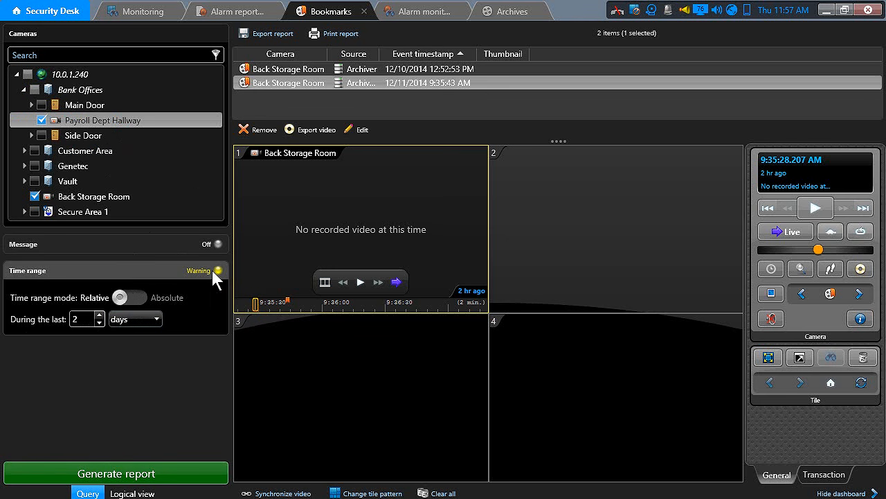
pyautogui.moveTo(213, 272)
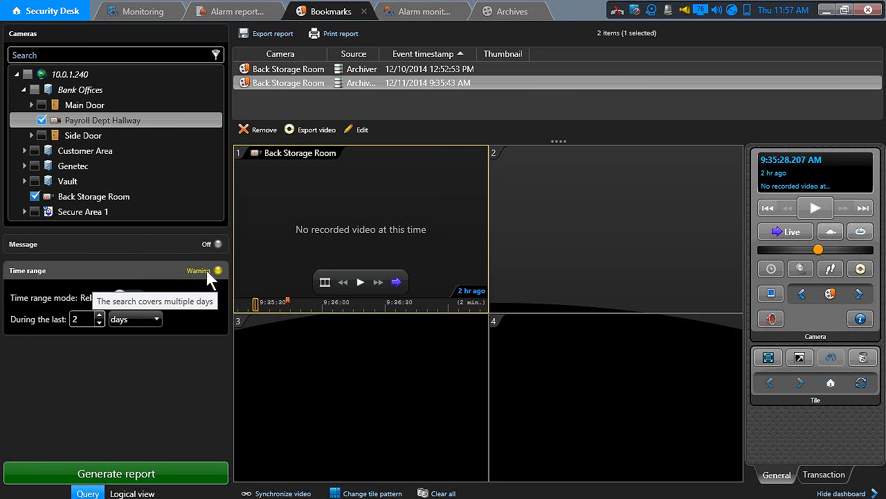
pyautogui.click(166, 477)
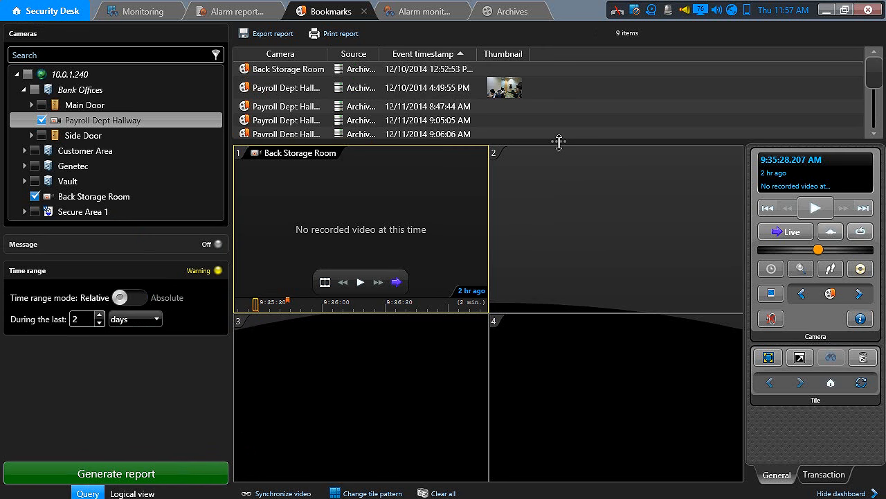
pyautogui.moveTo(559, 142); pyautogui.dragTo(559, 181)
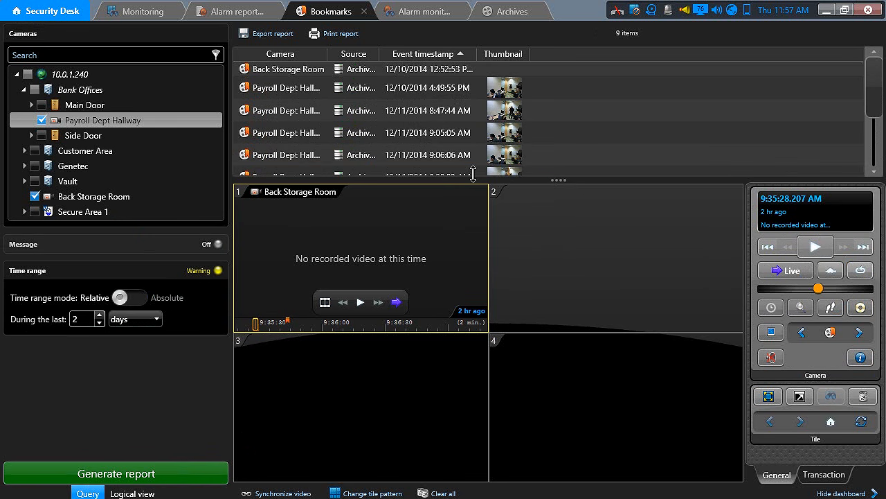
# - Play the Payroll Dept Hallway bookmark from 12/11/2014 9:06:06 AM, pause it, and save a snapshot of the frame
pyautogui.click(292, 155)
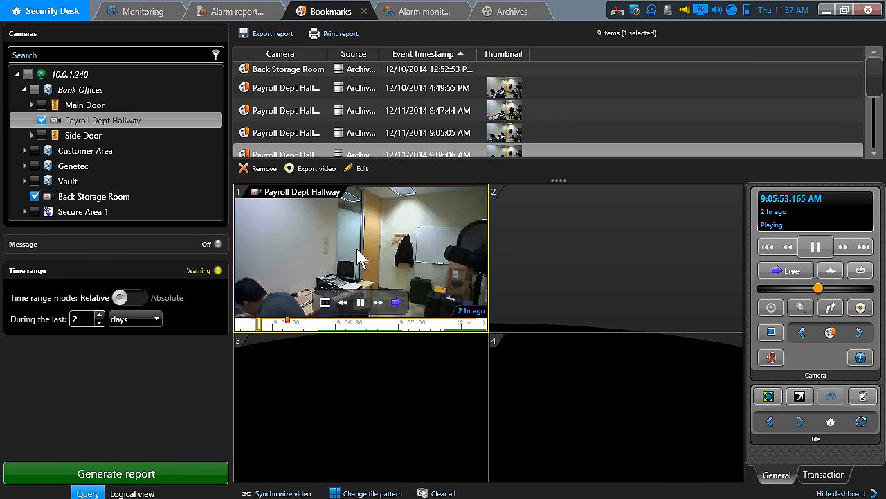
pyautogui.click(360, 303)
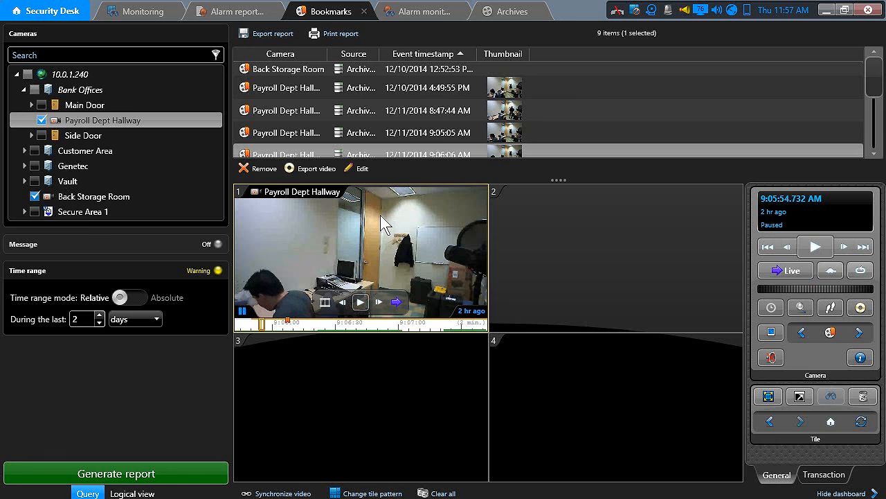
pyautogui.click(772, 333)
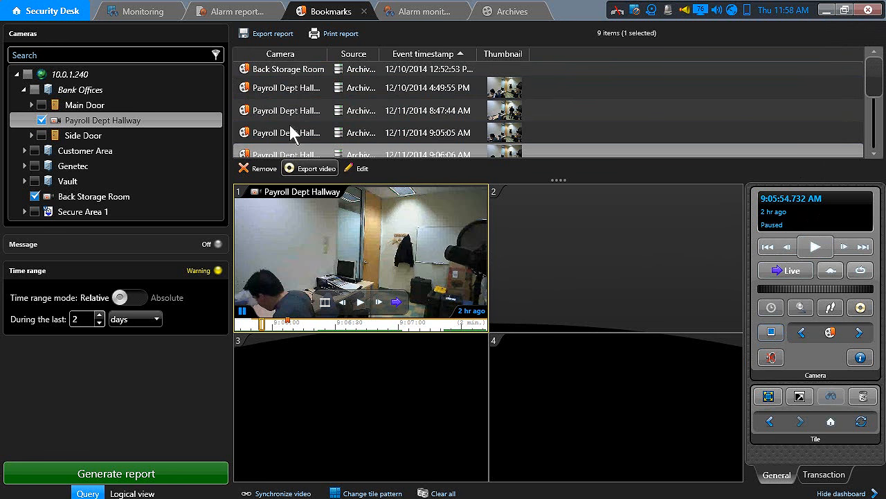
# - Open the Snapshots tool, review the saved Payroll Dept Hallway snapshots and the sorting choices, and close it
pyautogui.click(61, 12)
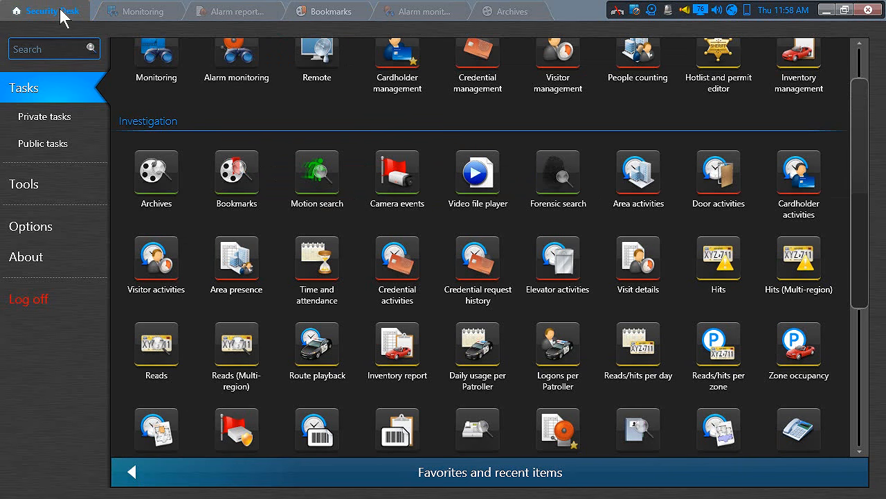
pyautogui.click(51, 187)
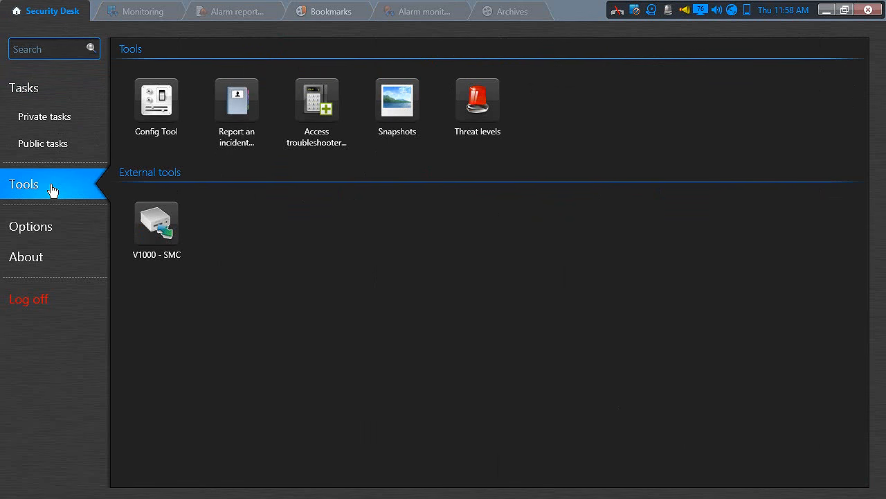
pyautogui.click(410, 106)
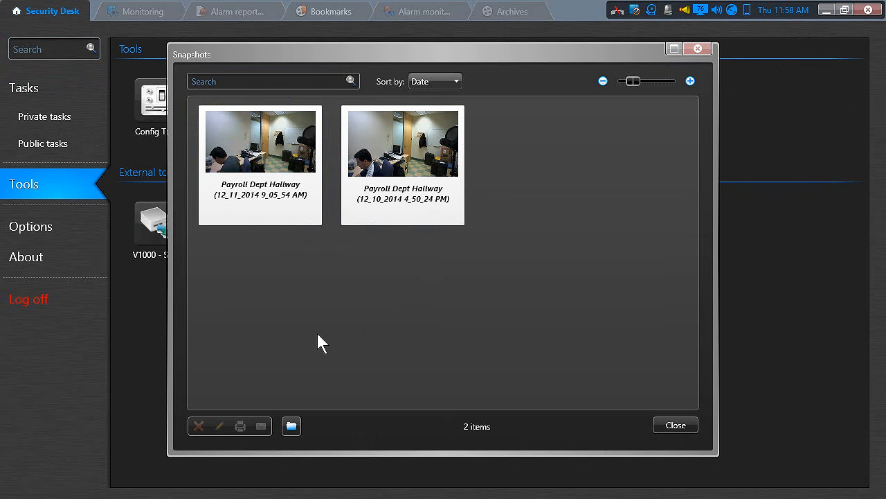
pyautogui.click(391, 193)
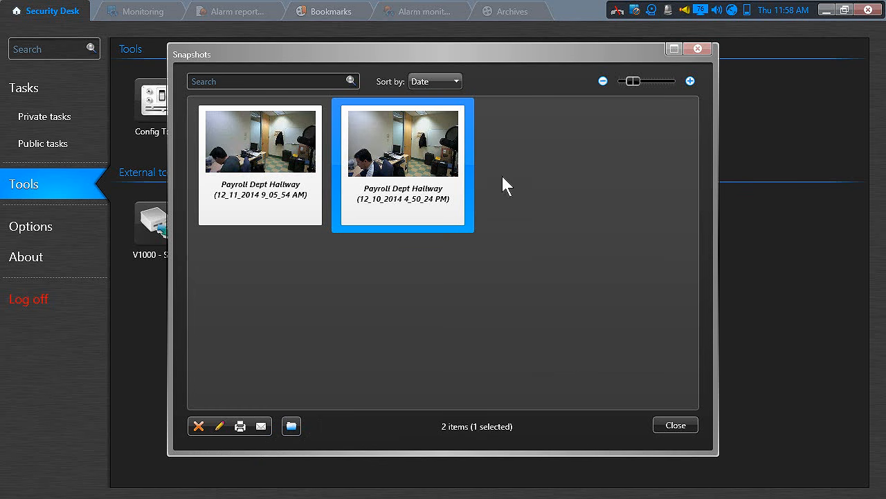
pyautogui.click(455, 82)
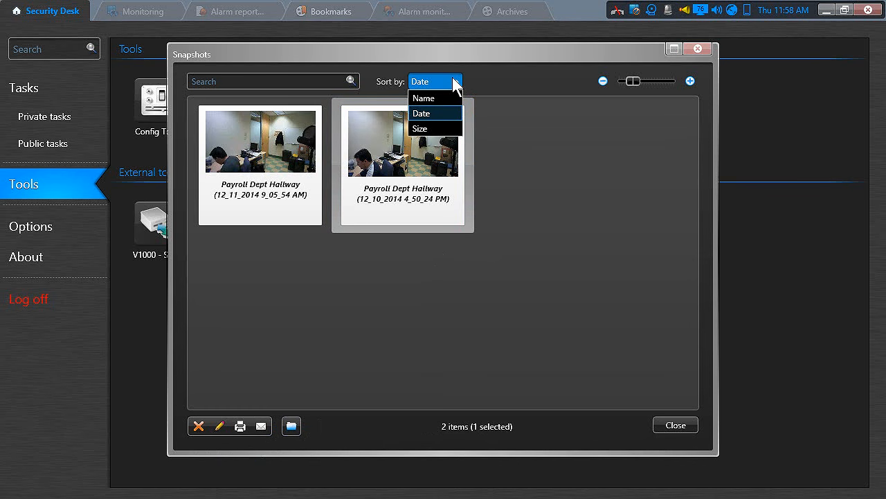
pyautogui.click(520, 80)
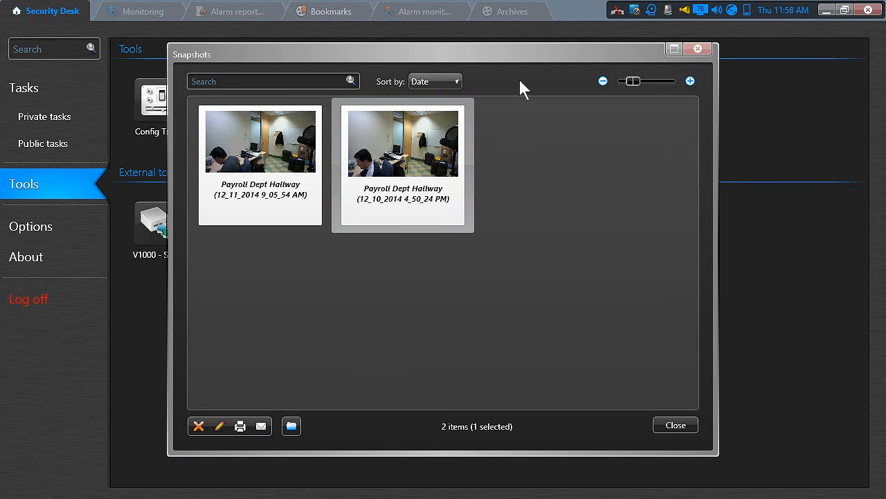
pyautogui.moveTo(634, 82)
pyautogui.mouseDown()
pyautogui.moveTo(645, 81)
pyautogui.moveTo(627, 82)
pyautogui.moveTo(636, 90)
pyautogui.mouseUp()
pyautogui.click(677, 425)
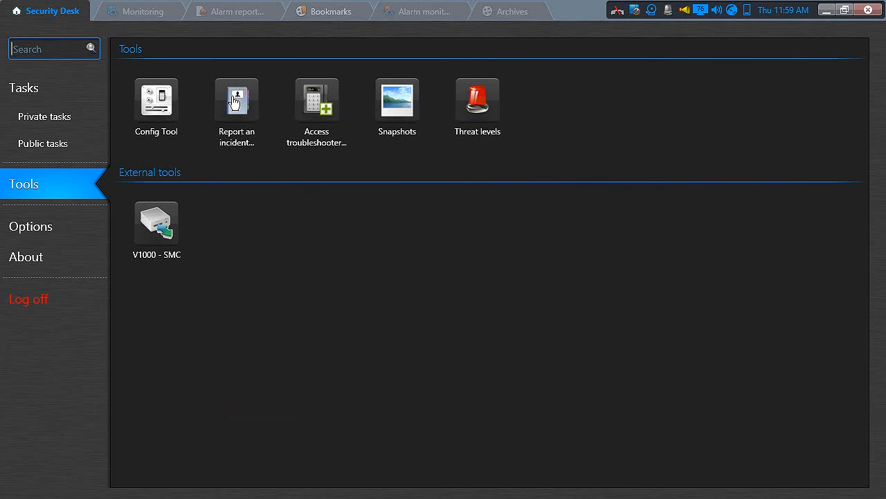
# - Return to the Monitoring task and examine the camera commands offered for the Payroll Dept Hallway tile
pyautogui.click(142, 9)
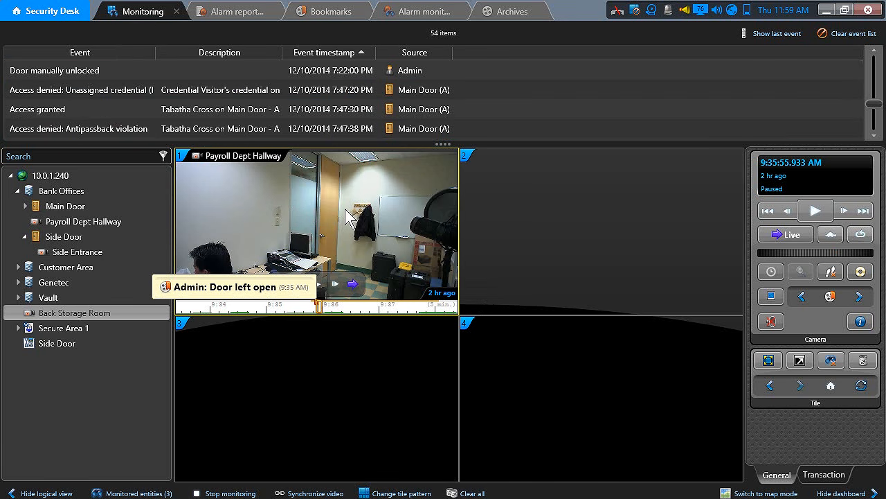
pyautogui.click(178, 159)
pyautogui.moveTo(165, 170)
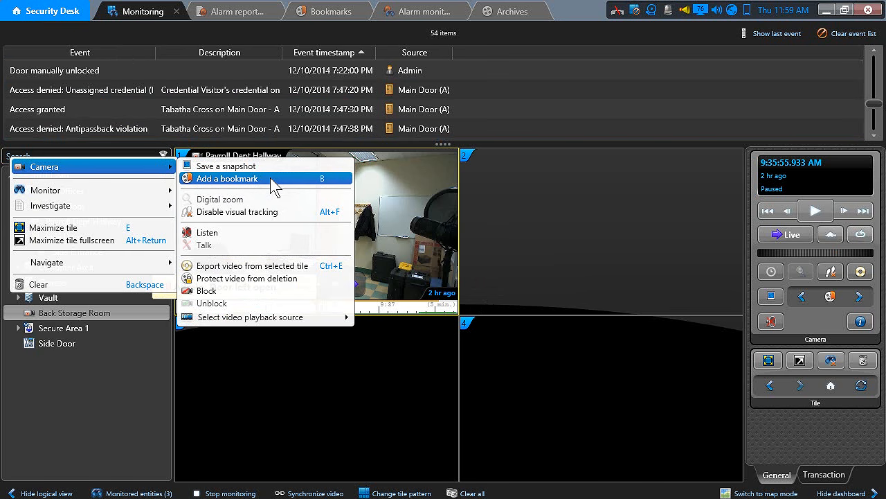
pyautogui.rightClick(235, 193)
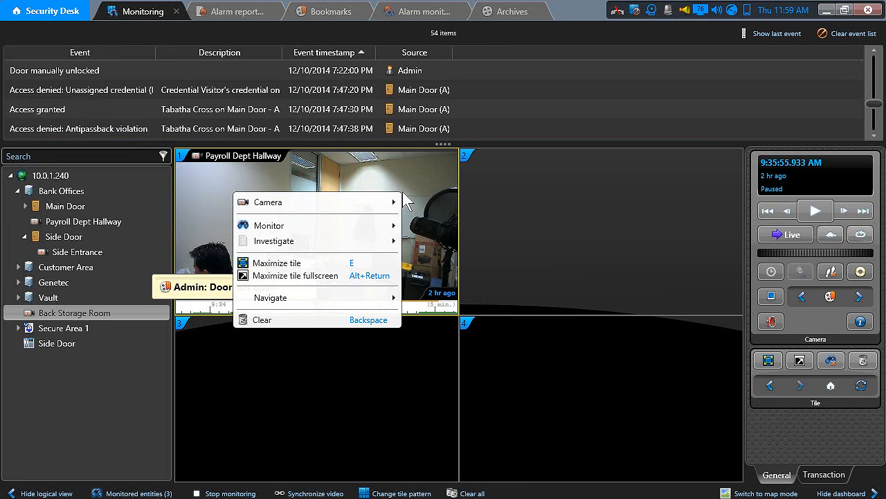
pyautogui.moveTo(373, 205)
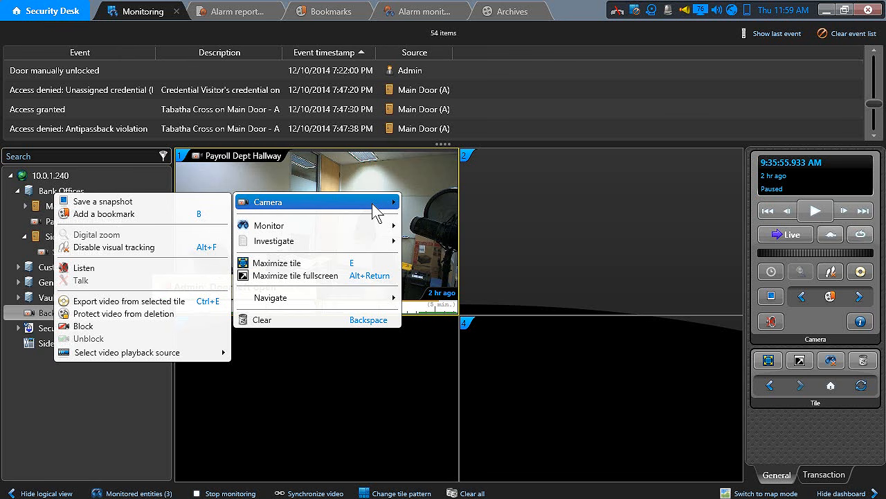
pyautogui.click(305, 166)
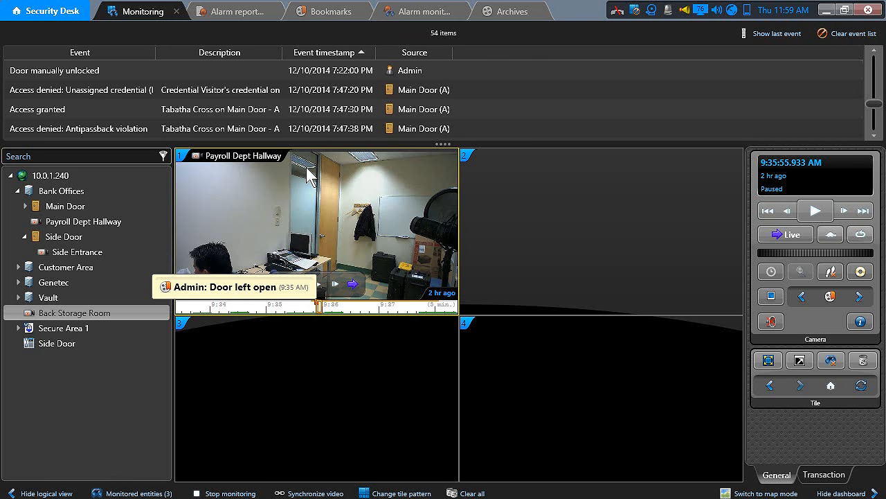
pyautogui.click(464, 72)
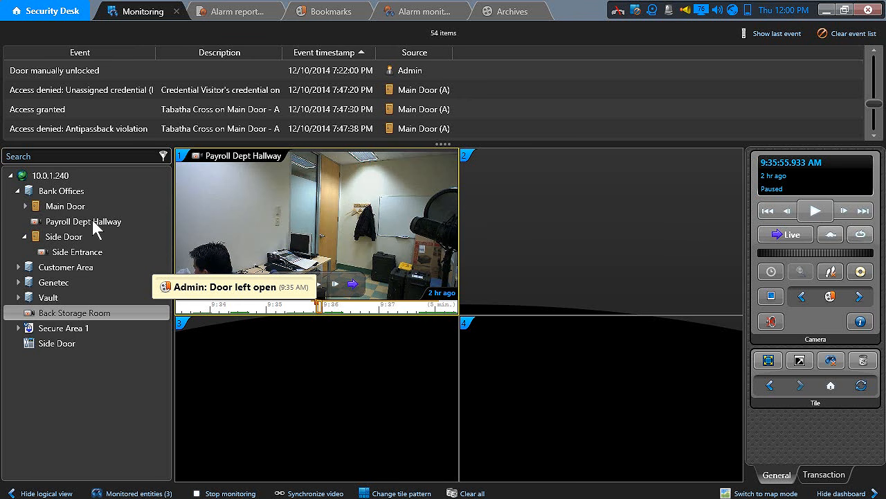
# - Review the Payroll Dept Hallway tile's camera commands and its video export settings, and cancel the export
pyautogui.rightClick(300, 210)
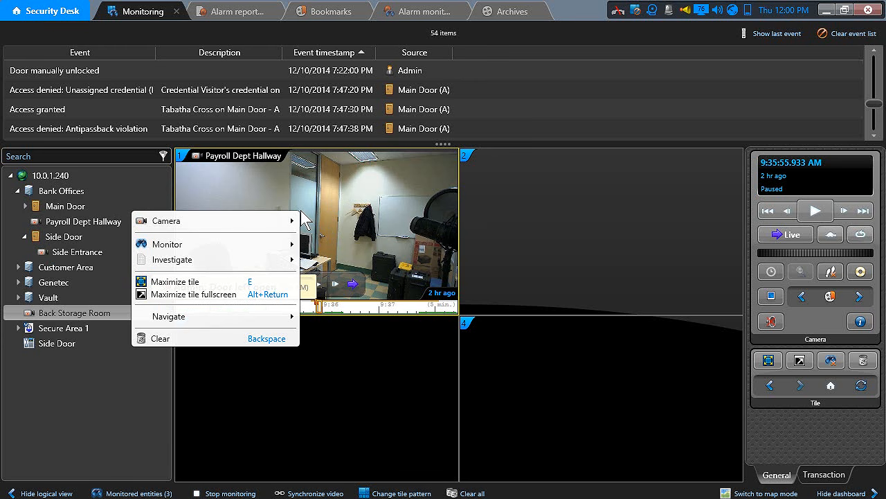
pyautogui.moveTo(225, 215)
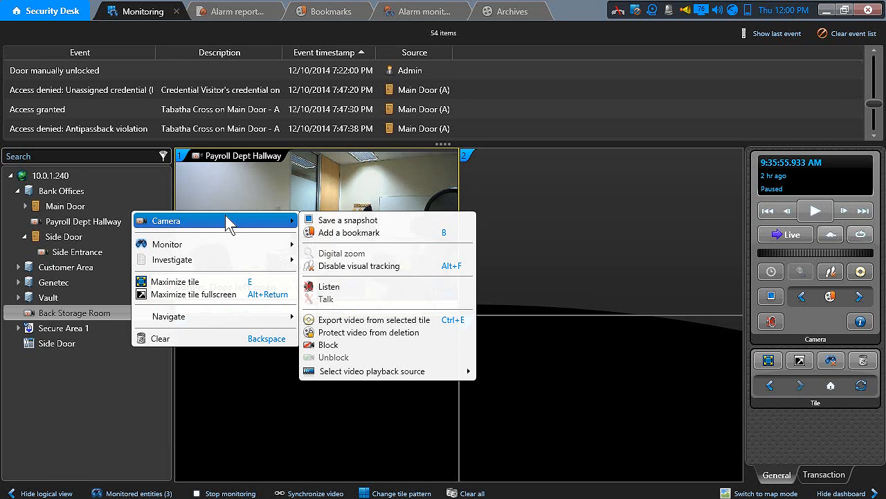
pyautogui.click(401, 186)
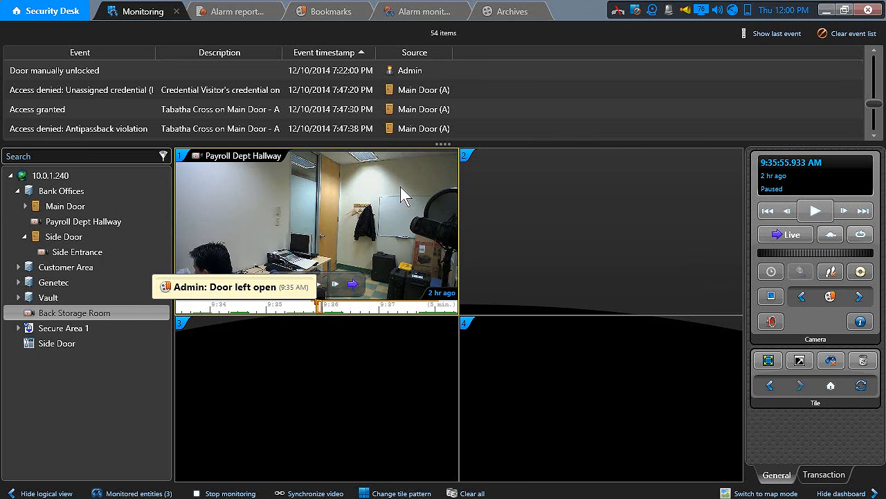
pyautogui.click(862, 273)
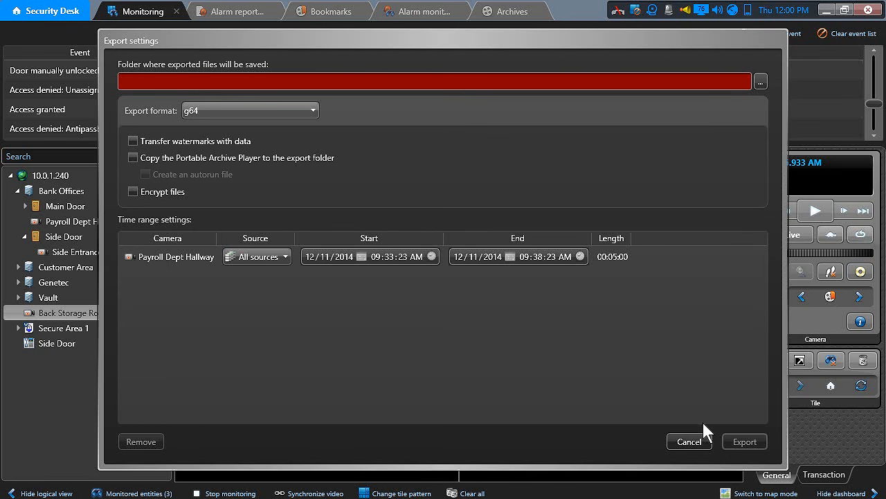
pyautogui.click(686, 441)
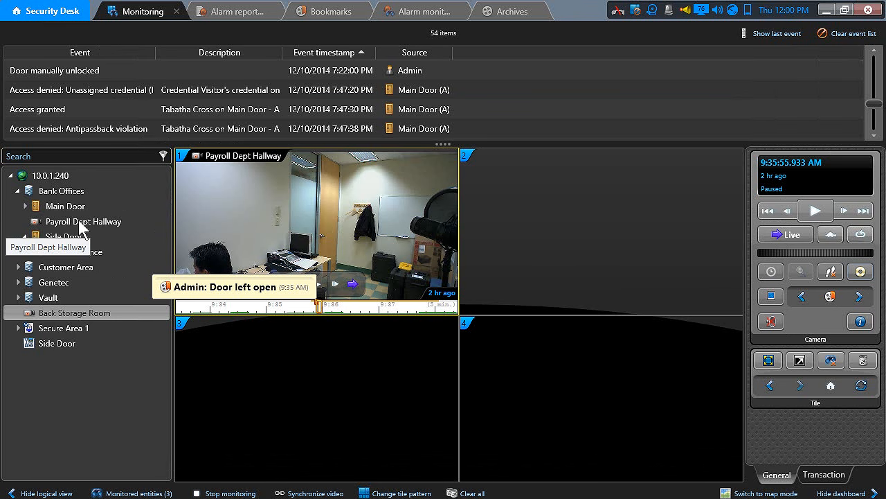
# - Display the Back Storage Room camera in tile 2
pyautogui.moveTo(87, 313); pyautogui.dragTo(502, 235)
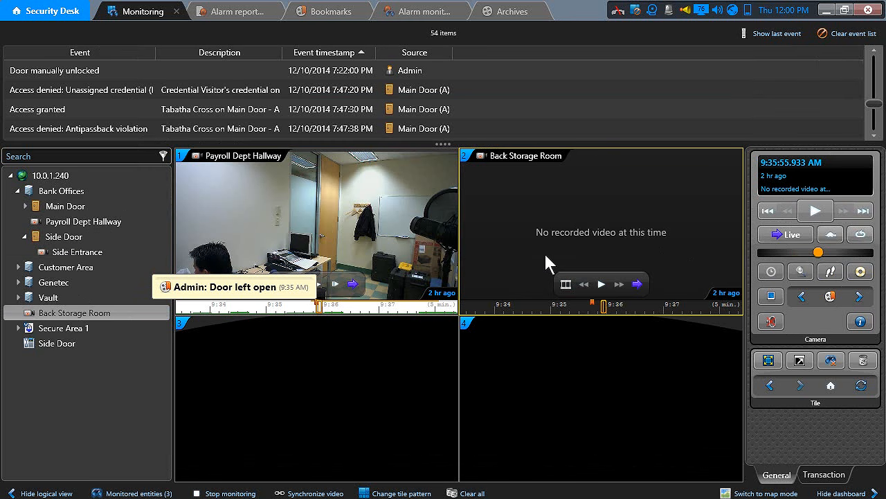
# - Set up a g64 video export from all tiles, including the Portable Archive Player and an autorun file
pyautogui.click(862, 273)
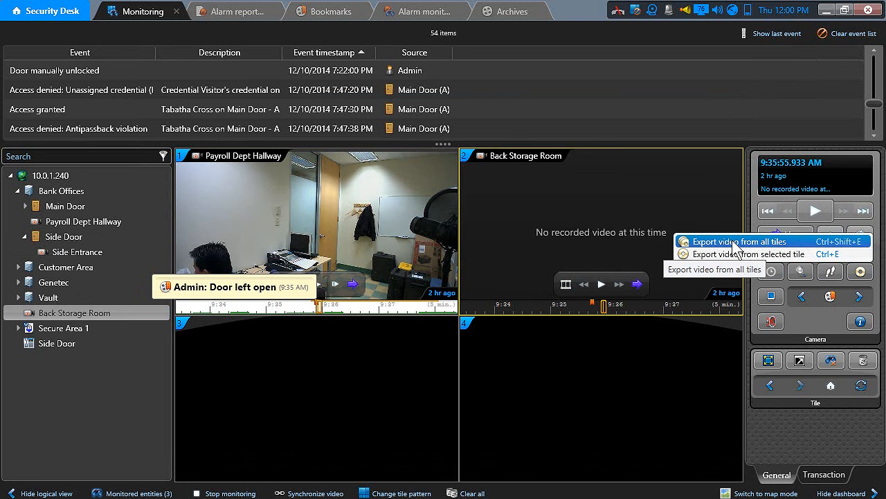
pyautogui.click(797, 242)
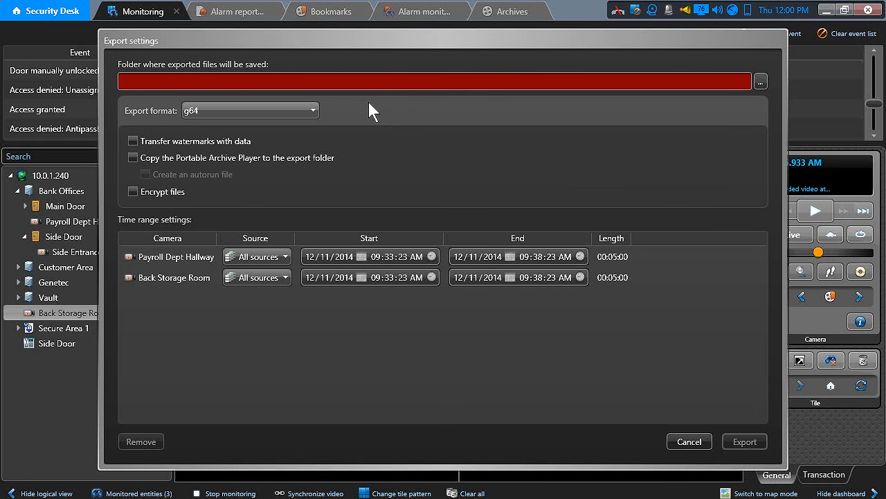
pyautogui.click(311, 110)
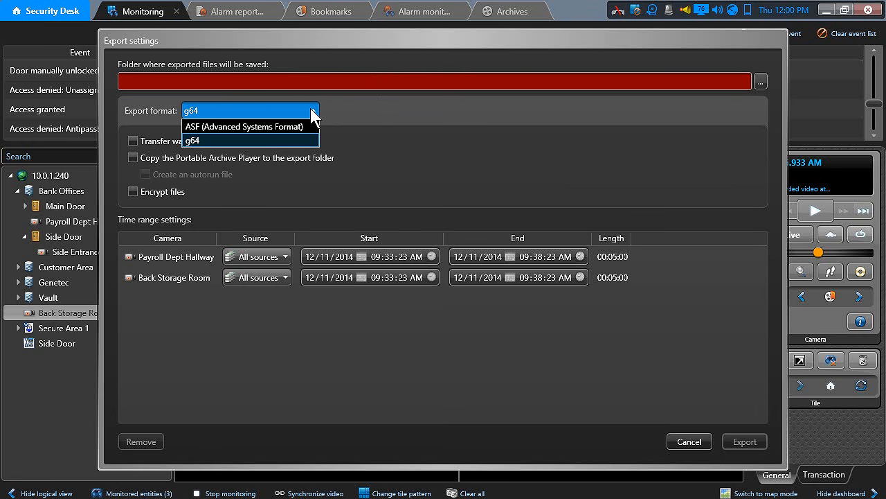
pyautogui.click(389, 137)
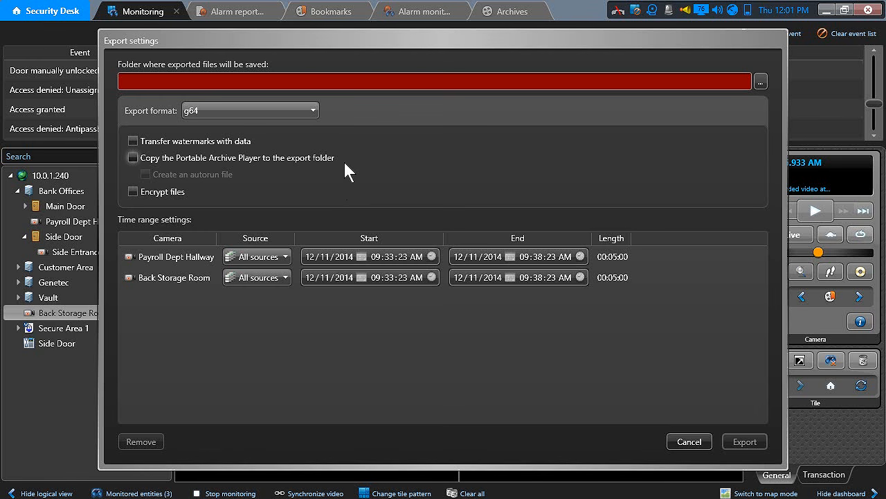
pyautogui.click(134, 158)
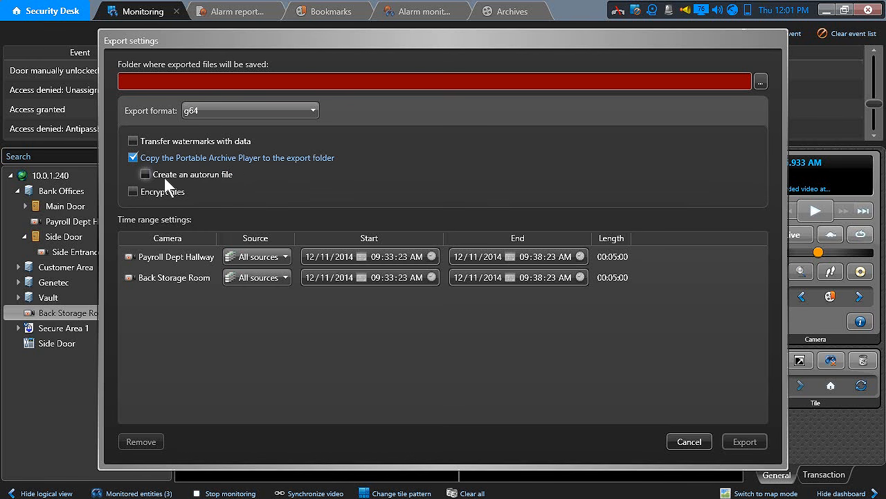
pyautogui.click(145, 174)
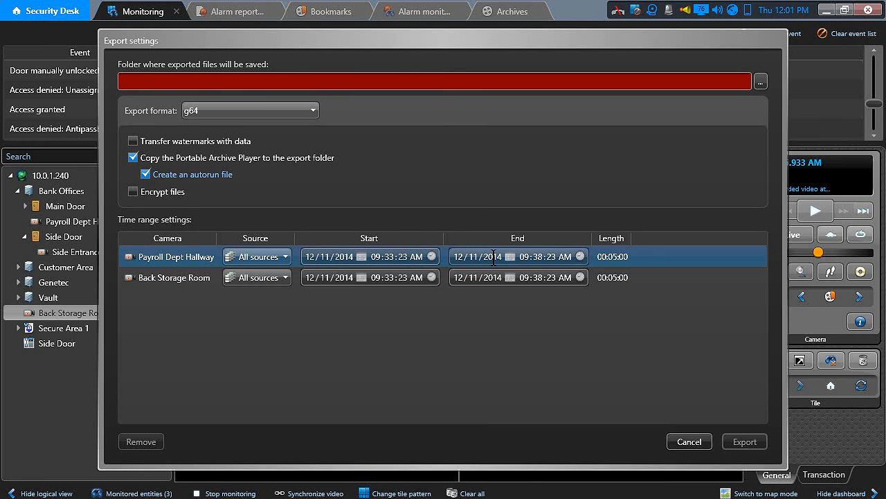
# - Remove the Back Storage Room camera from the export list and cancel the export
pyautogui.click(198, 278)
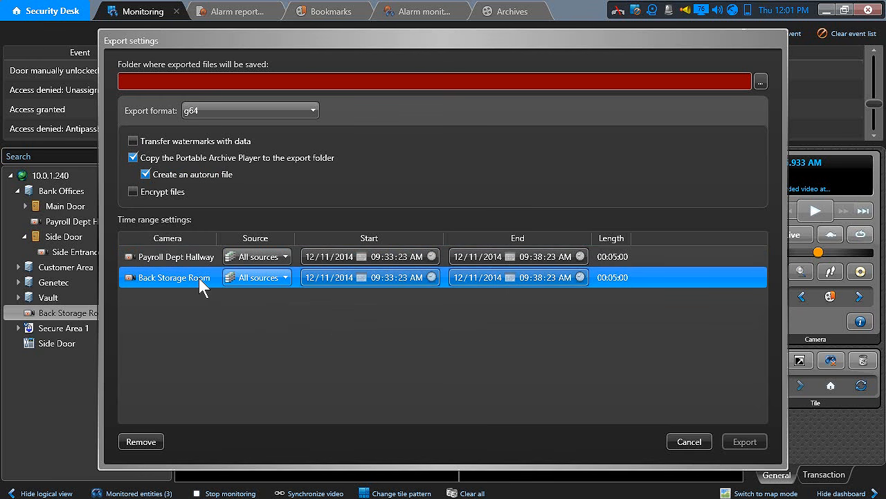
pyautogui.click(142, 442)
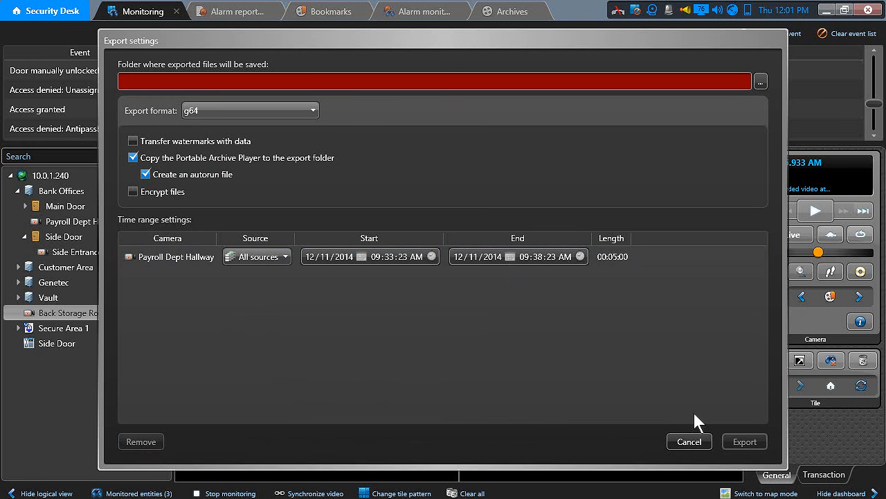
pyautogui.click(686, 439)
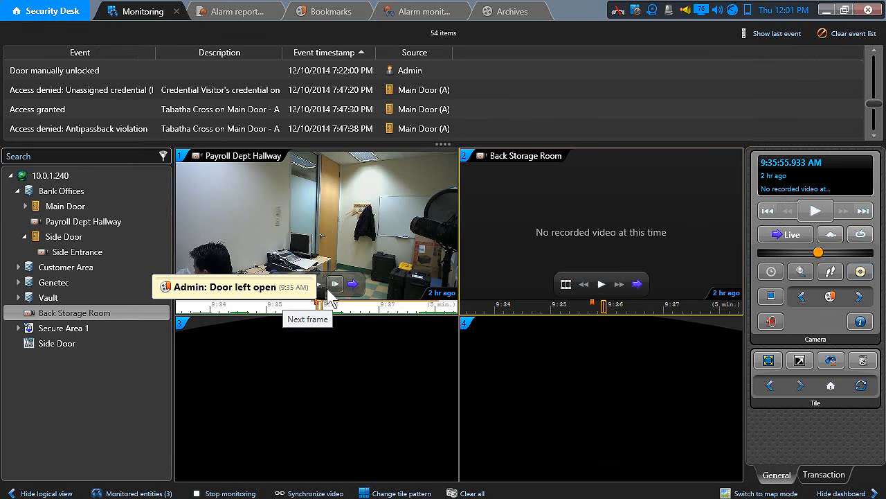
# - In the Archives task, review the export settings and formats for the 12/8/2014 5:00 PM Payroll Dept Hallway recording, and cancel the export
pyautogui.click(488, 14)
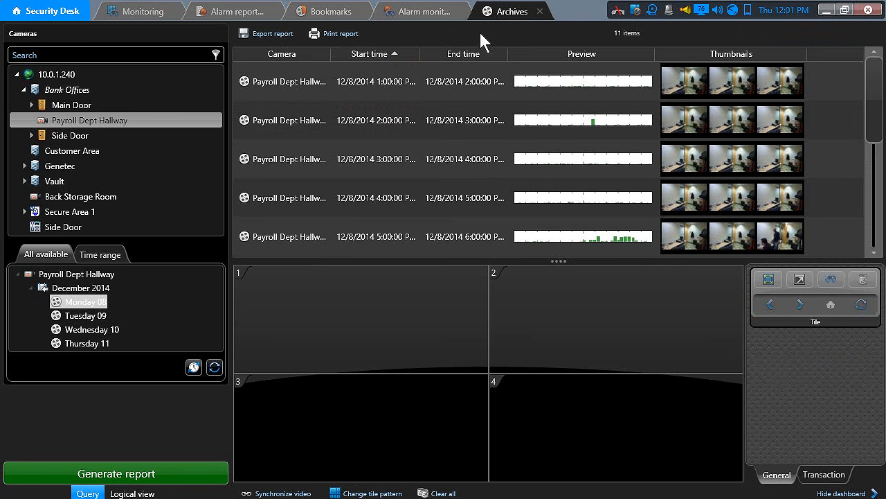
pyautogui.click(304, 231)
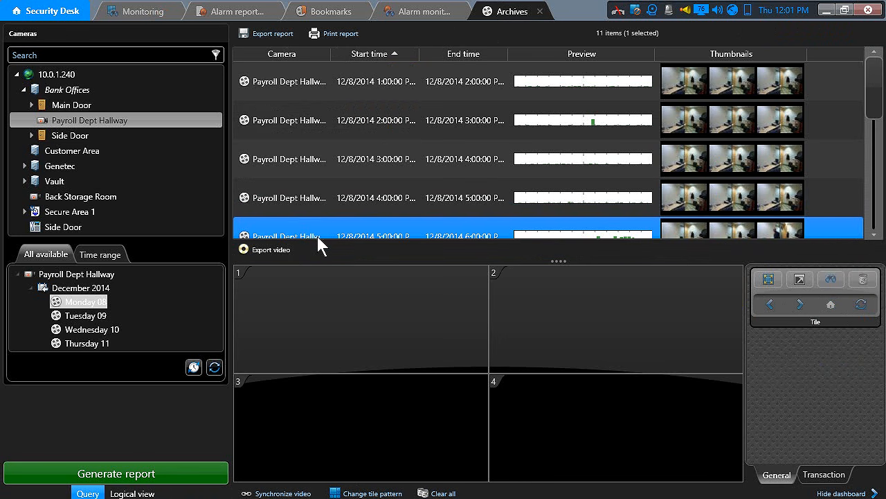
pyautogui.click(279, 251)
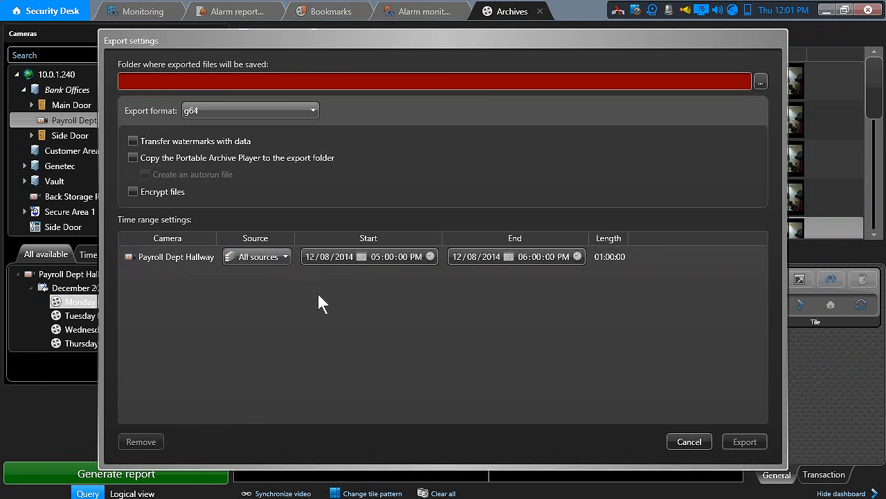
pyautogui.click(305, 112)
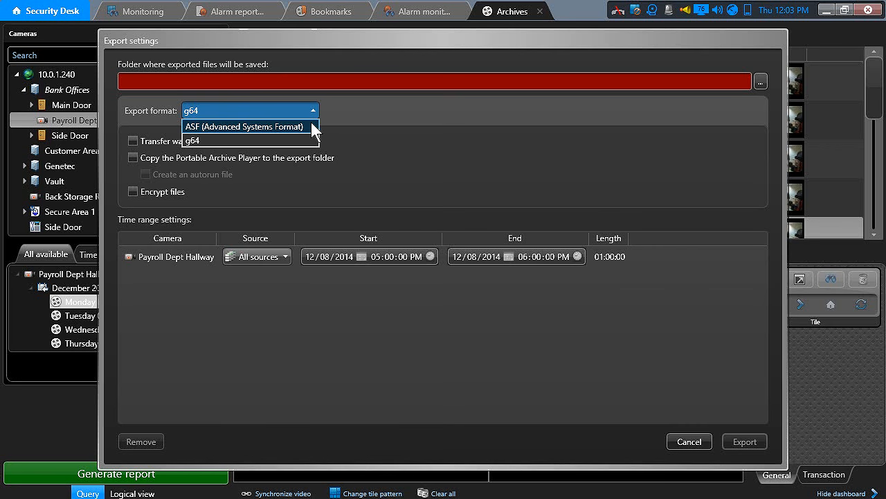
pyautogui.click(682, 433)
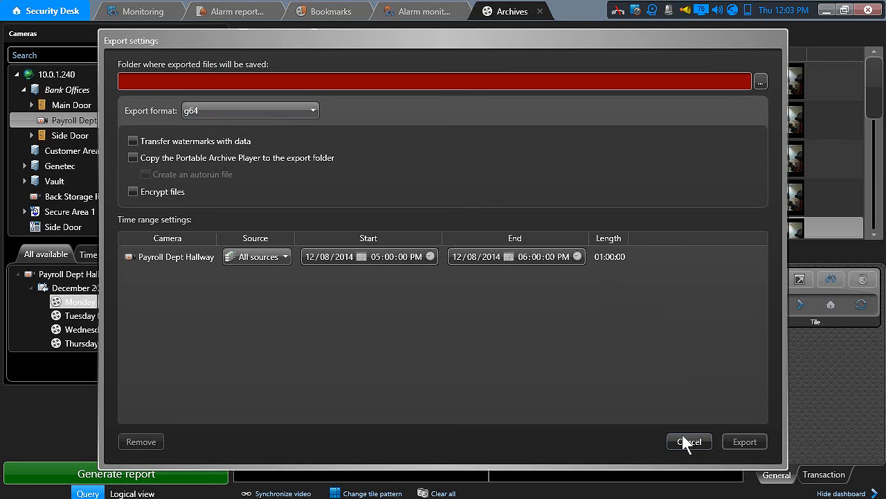
pyautogui.click(682, 434)
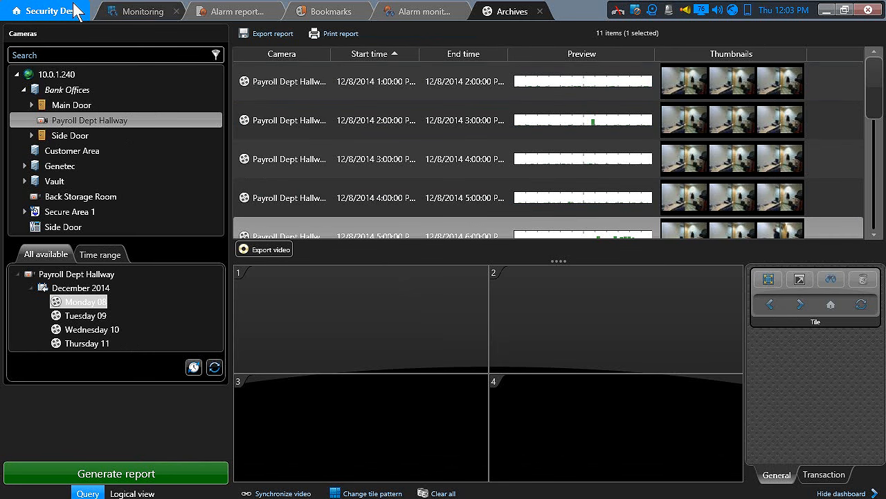
# - Search the home page for "archive" and open the Archive storage details task
pyautogui.click(52, 12)
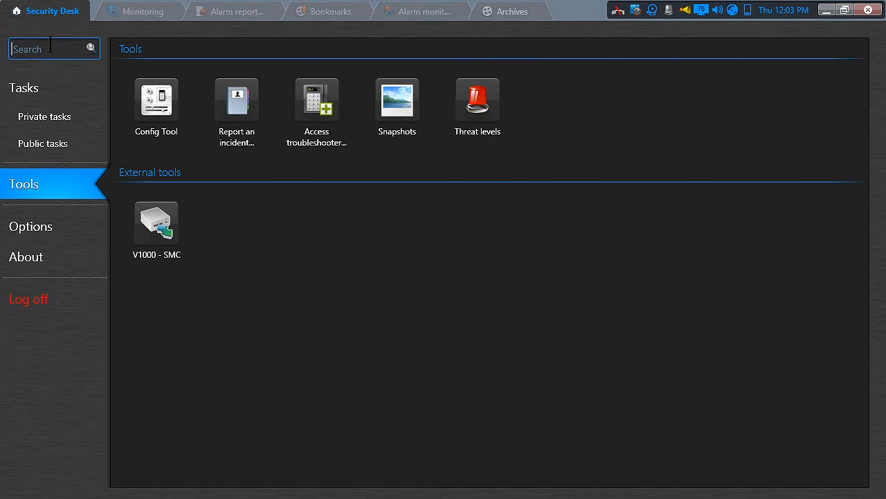
pyautogui.write('a')
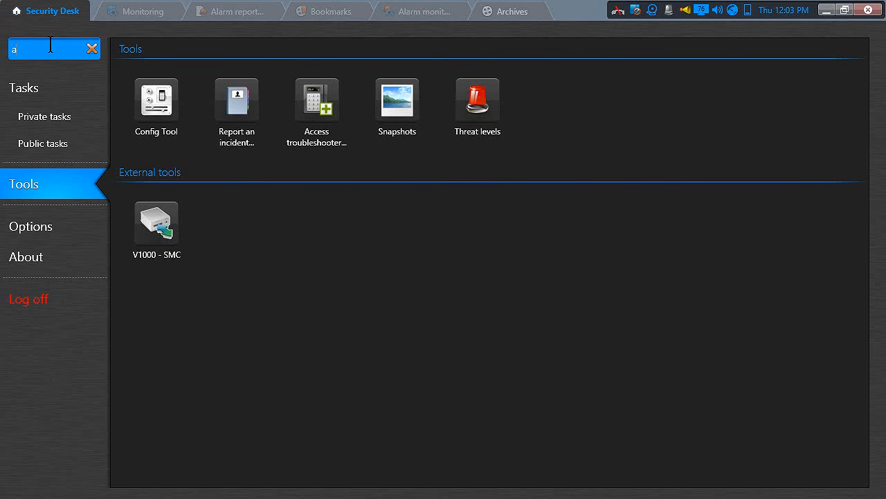
pyautogui.write('chive')
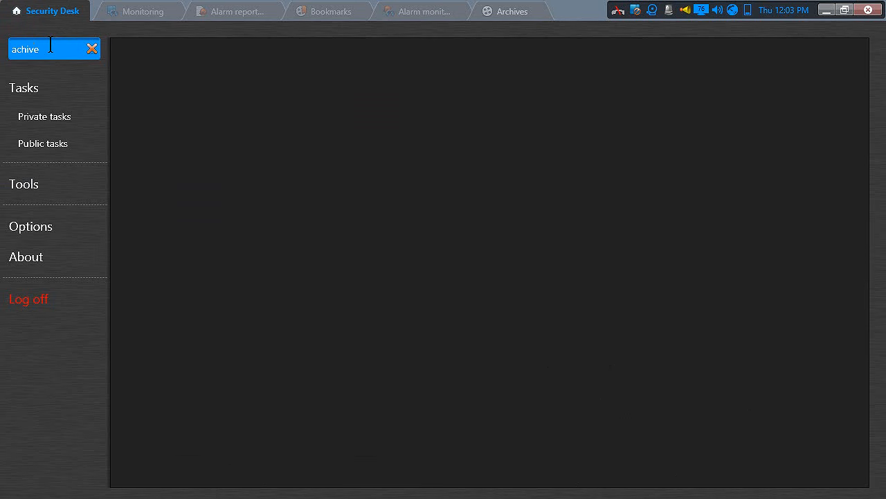
pyautogui.press('Escape')
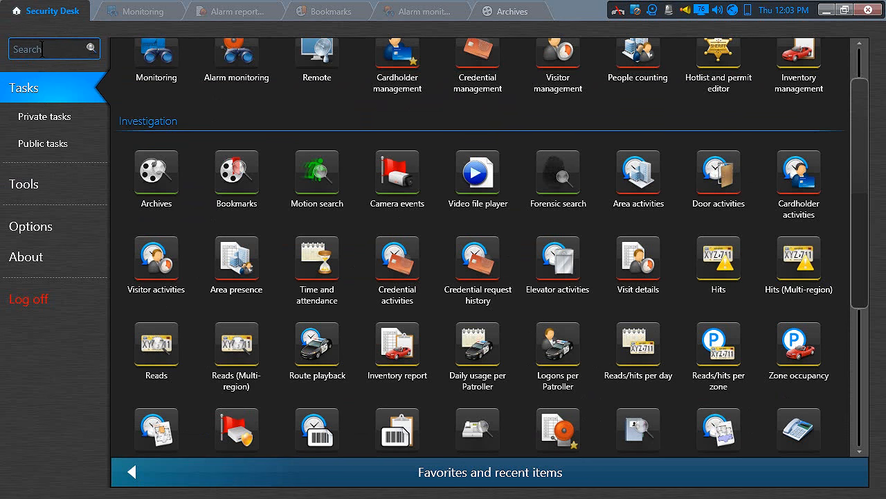
pyautogui.write('ar')
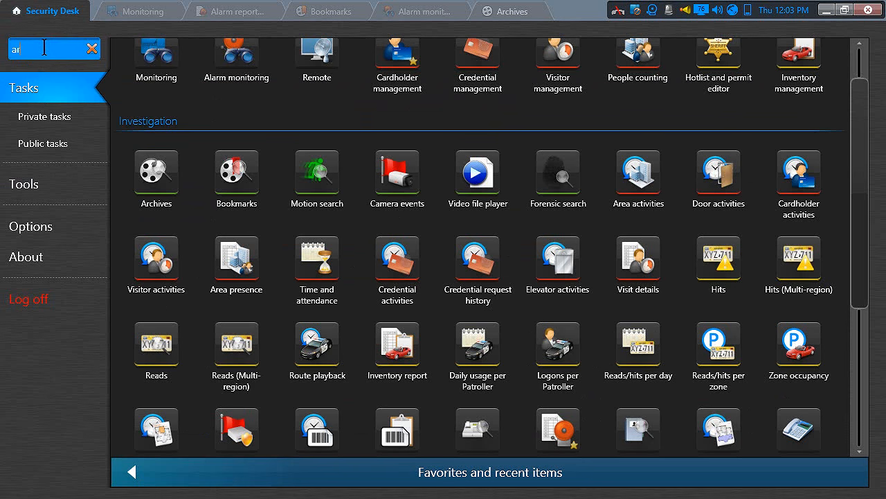
pyautogui.write('chive')
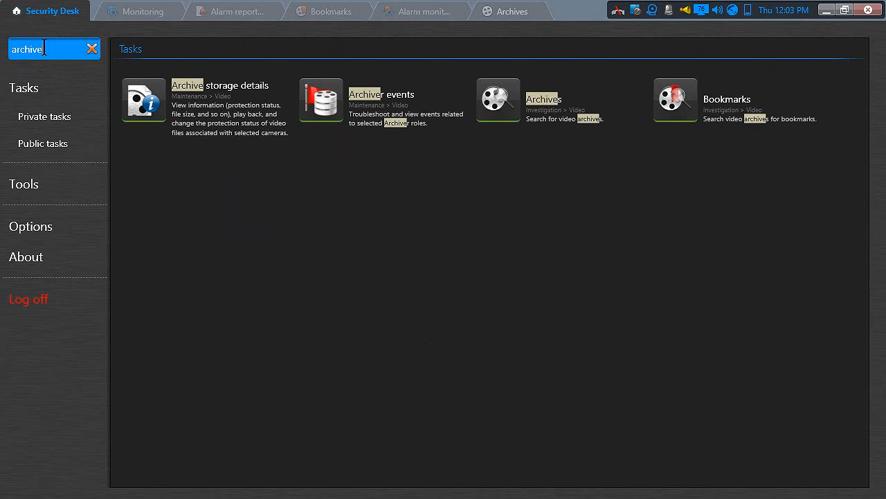
pyautogui.moveTo(147, 107)
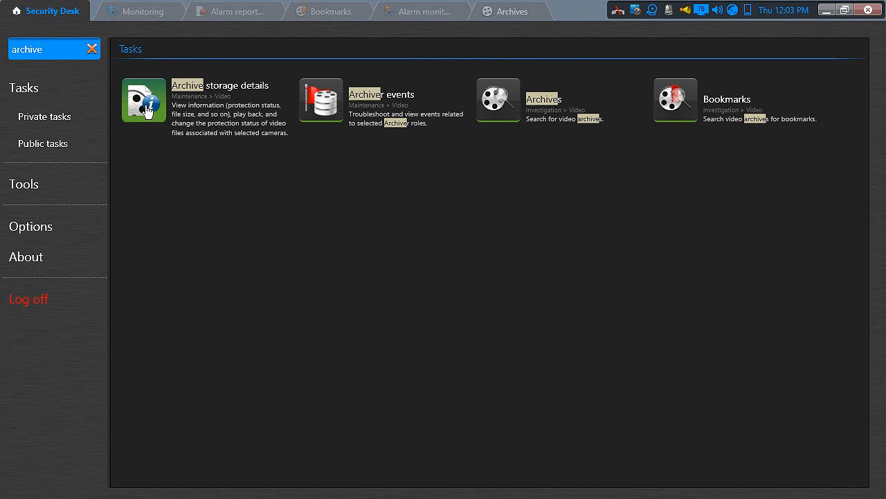
pyautogui.click(147, 110)
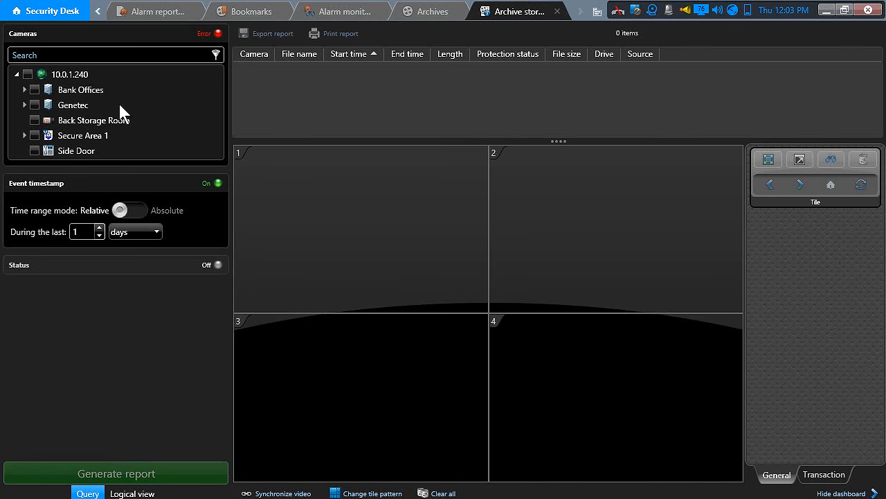
# - Generate an archive storage report for the Payroll Dept Hallway and Back Storage Room cameras covering the last 2 days, without a status filter
pyautogui.click(24, 89)
pyautogui.click(42, 120)
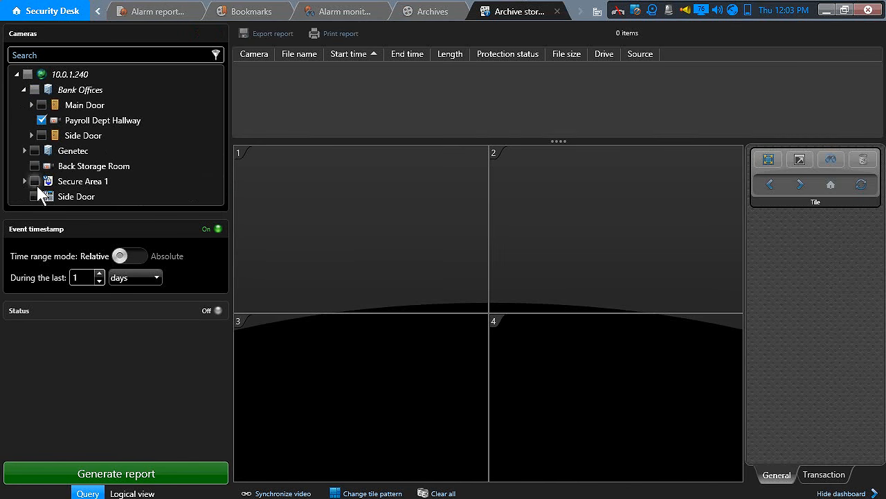
pyautogui.click(35, 167)
pyautogui.click(99, 273)
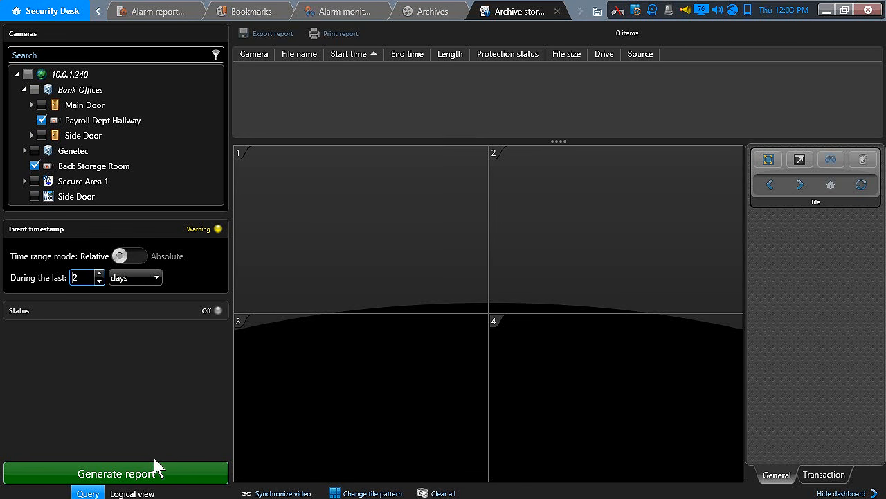
pyautogui.click(115, 313)
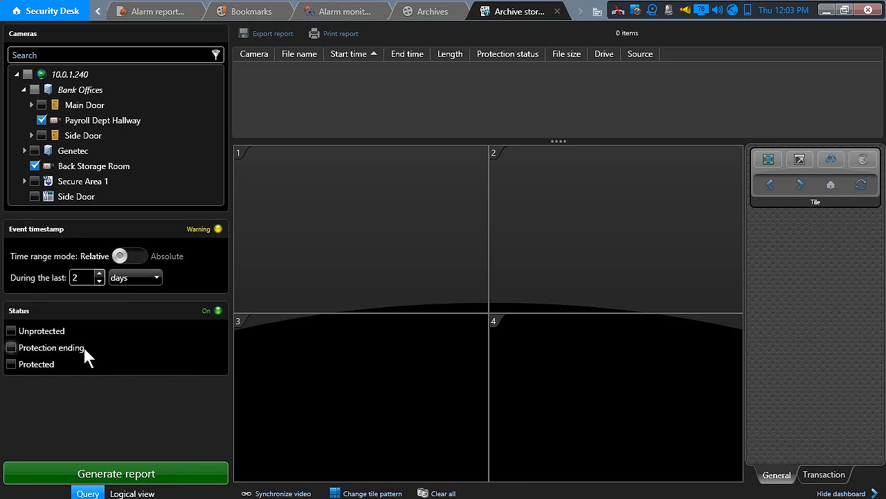
pyautogui.click(106, 310)
pyautogui.click(136, 475)
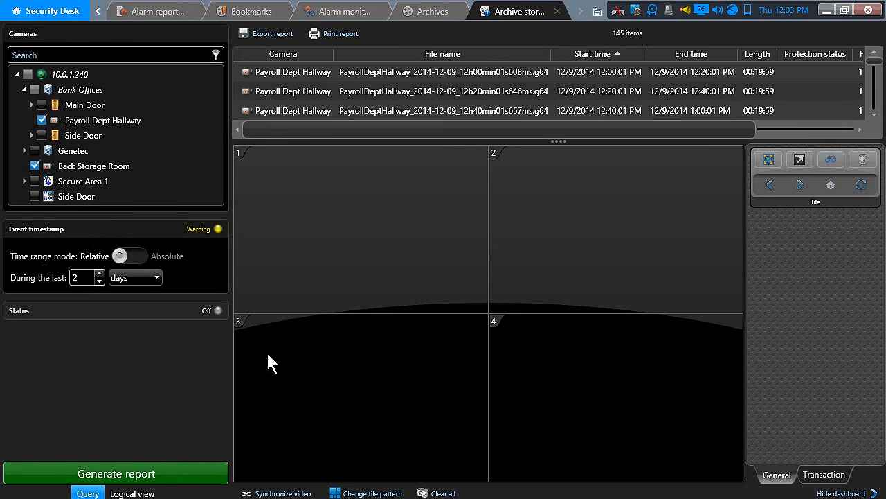
# - Examine the listed video files and their length, protection status, file size, drive and source columns
pyautogui.click(331, 110)
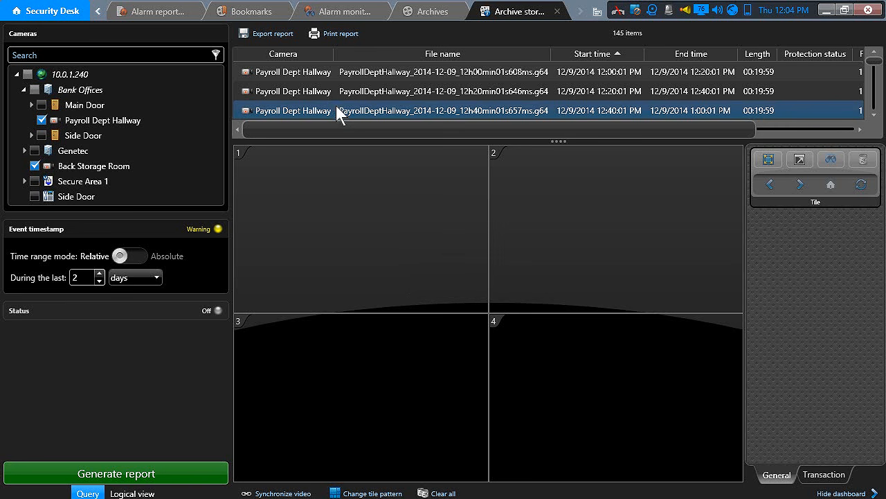
pyautogui.moveTo(601, 137); pyautogui.dragTo(695, 135)
pyautogui.click(684, 72)
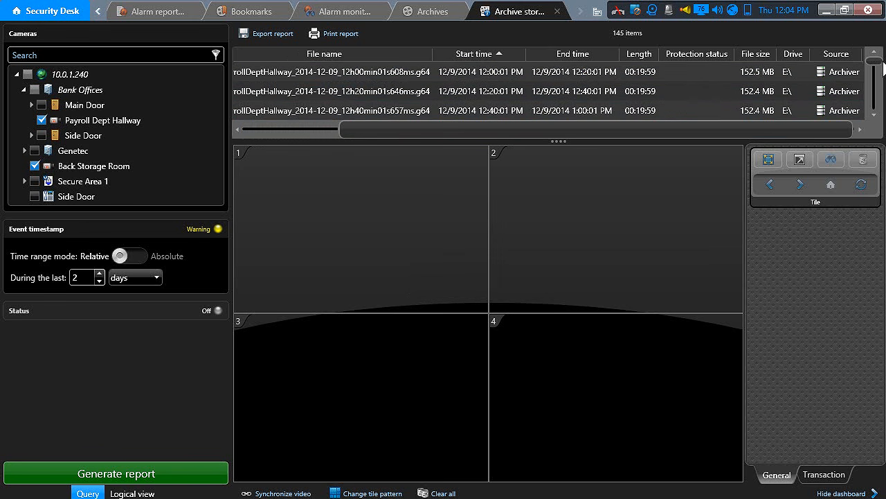
pyautogui.moveTo(875, 61); pyautogui.dragTo(875, 73)
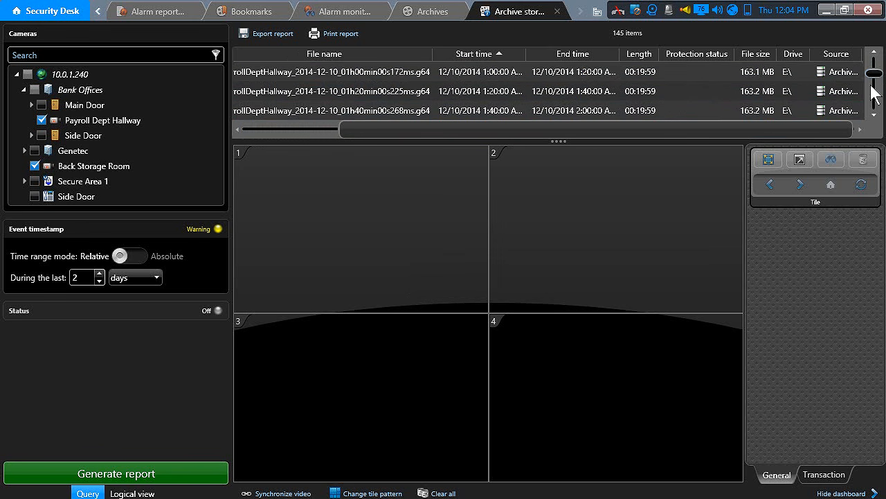
pyautogui.click(720, 91)
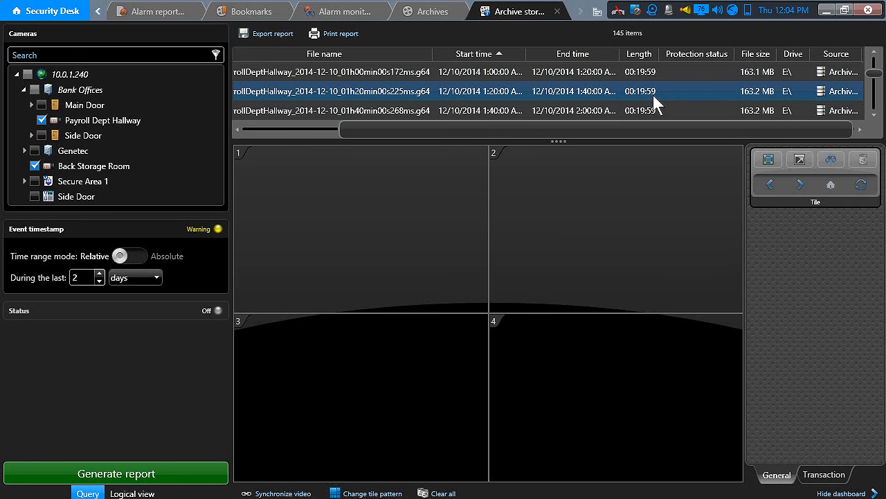
# - Open the protection settings for the 12/10/2014 1:20 AM Payroll Dept Hallway file, try the Until duration option, and cancel
pyautogui.click(379, 91)
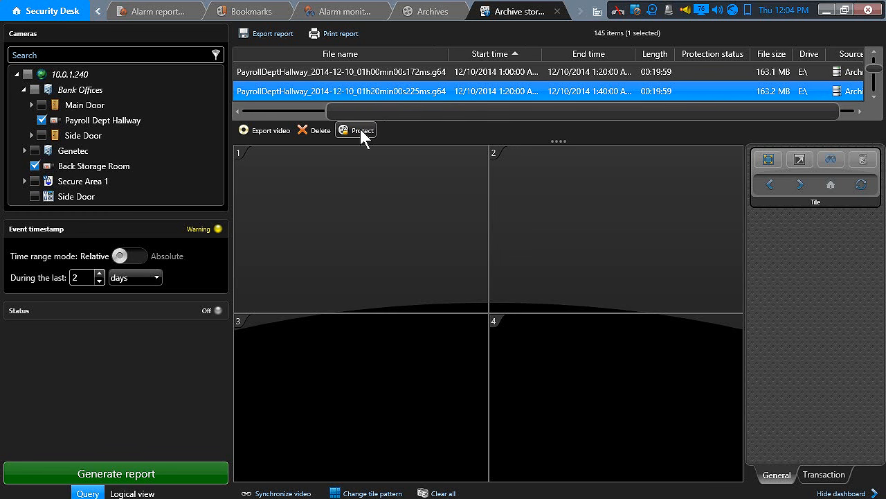
pyautogui.click(360, 130)
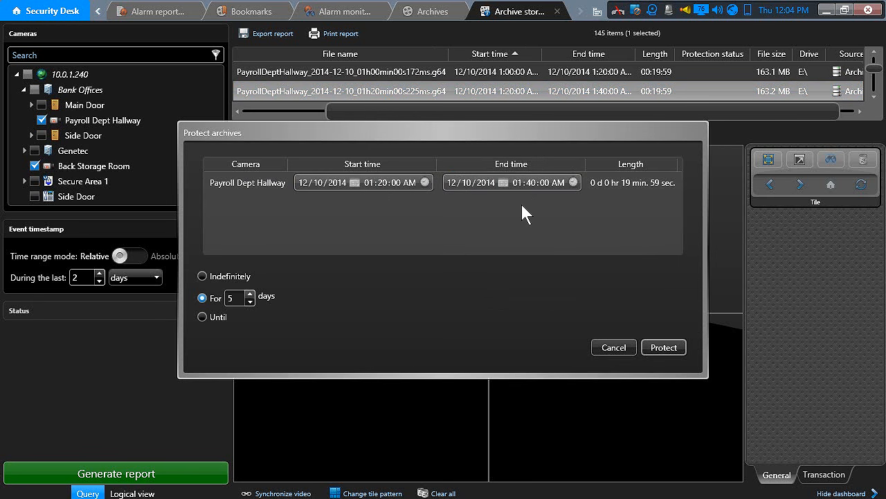
pyautogui.click(658, 186)
pyautogui.click(203, 316)
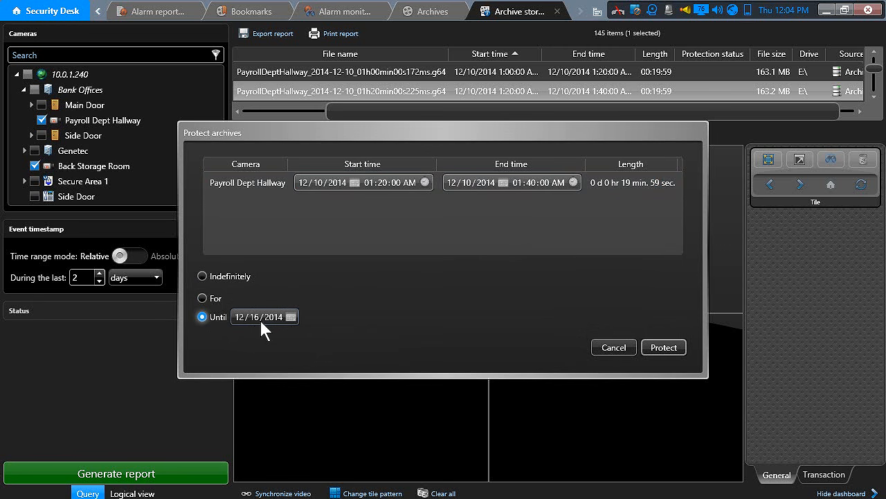
pyautogui.click(613, 347)
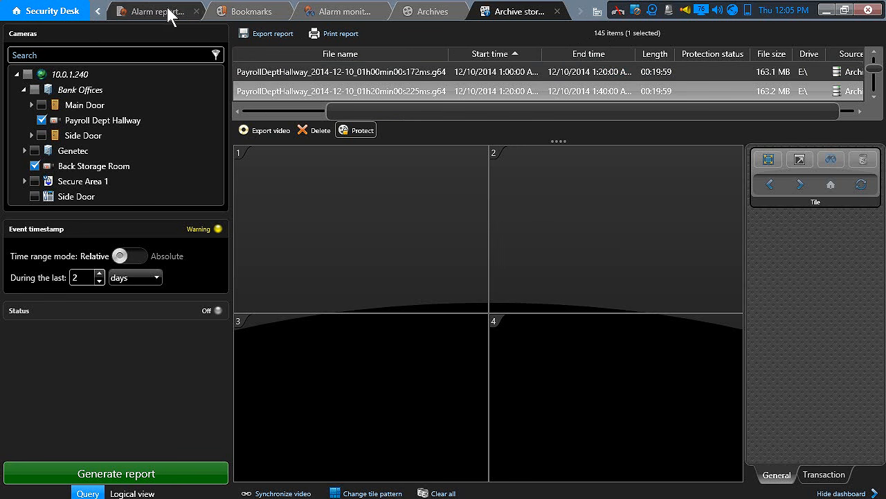
# - Close the open Alarm monitoring, Archives, Bookmarks and Alarm report 2 tasks, keeping Monitoring and Archive storage details
pyautogui.click(598, 12)
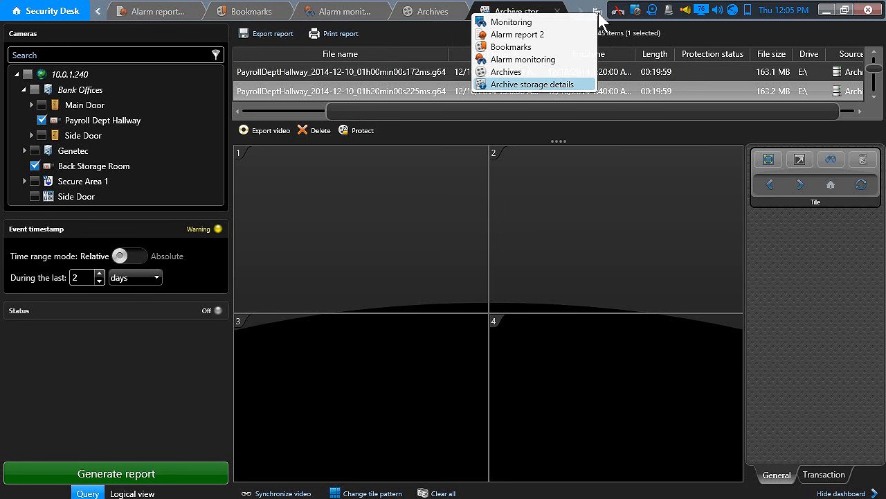
pyautogui.click(538, 24)
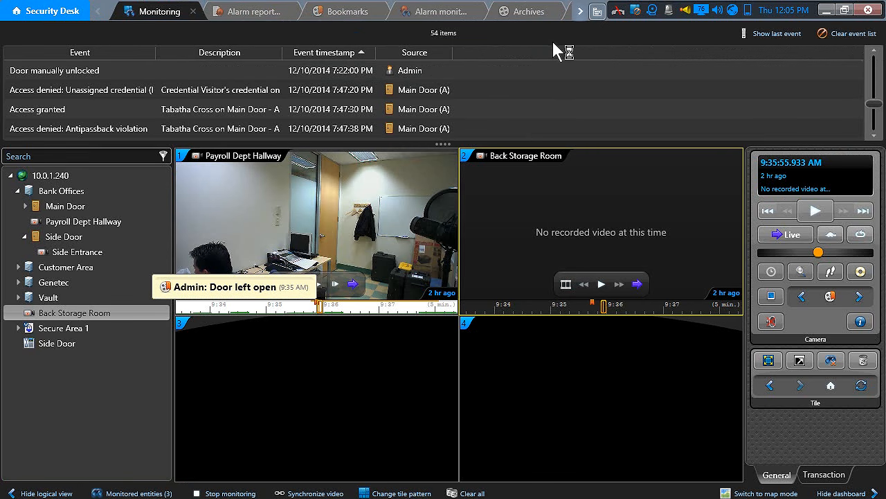
pyautogui.click(451, 14)
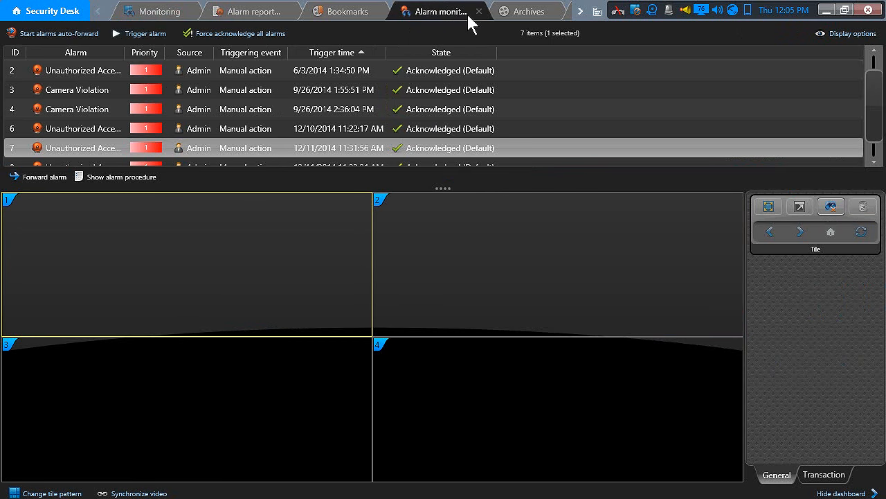
pyautogui.click(479, 11)
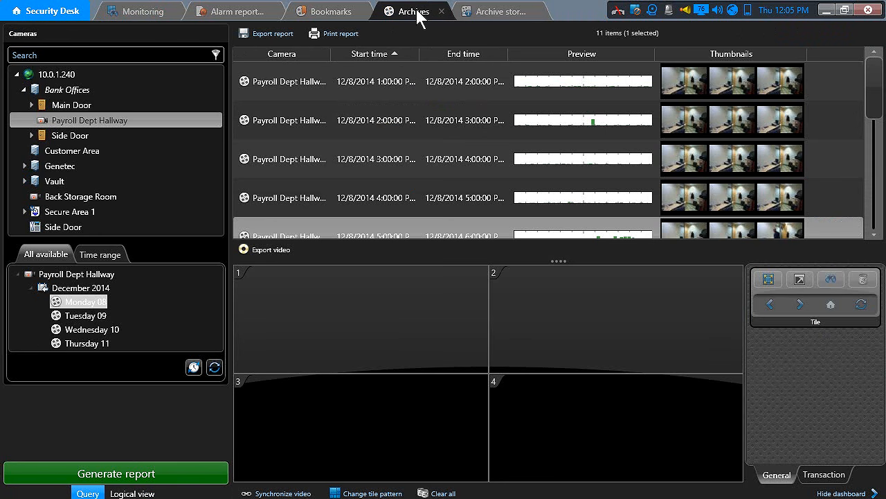
pyautogui.click(442, 12)
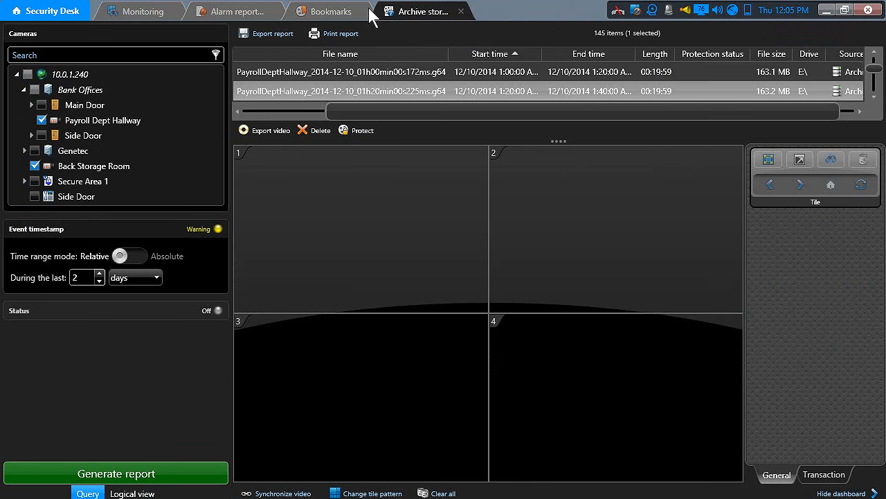
pyautogui.click(352, 13)
pyautogui.click(364, 12)
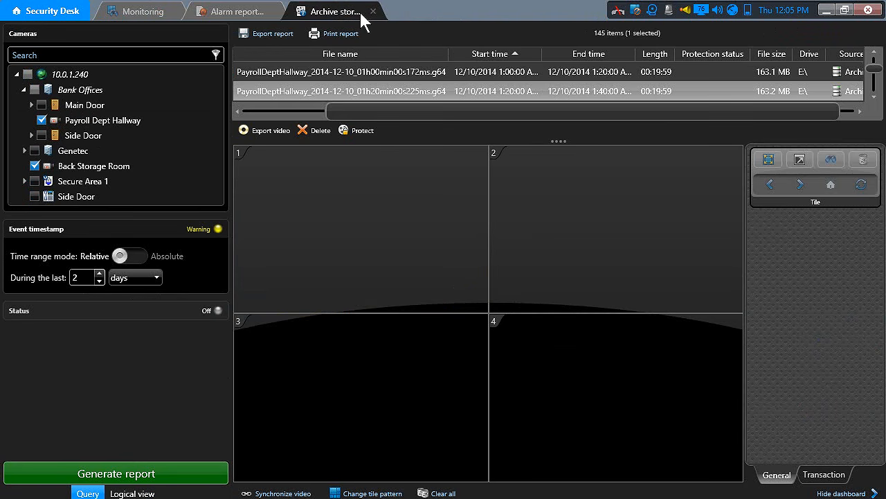
pyautogui.click(262, 14)
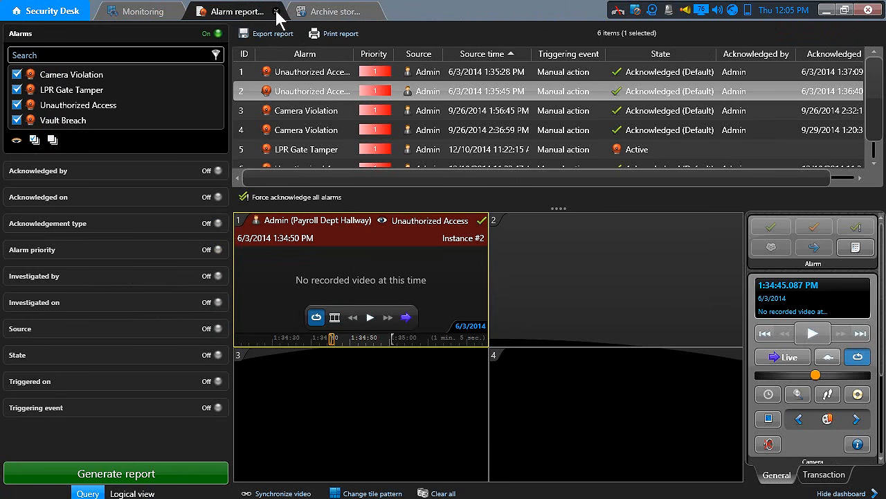
pyautogui.click(276, 12)
# - Clear all tiles in the Monitoring task and review the list of monitored entities and their tile assignments
pyautogui.click(149, 13)
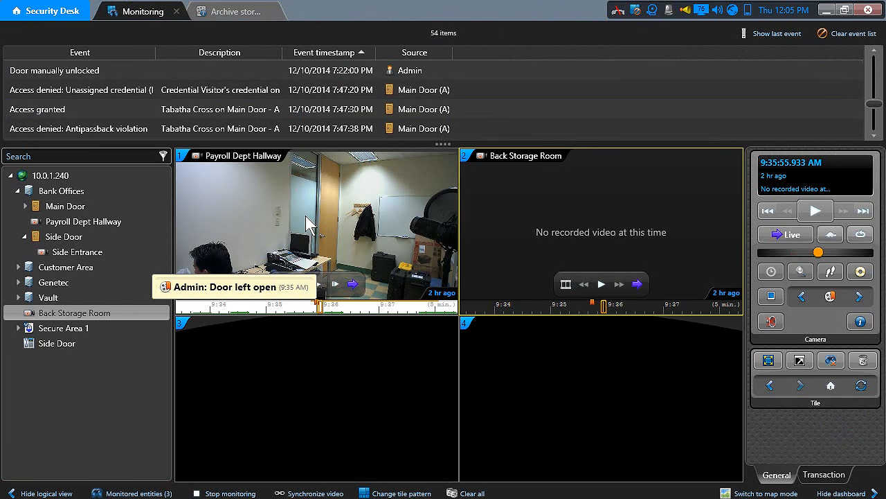
pyautogui.hotkey('ctrl', 'BackSpace')
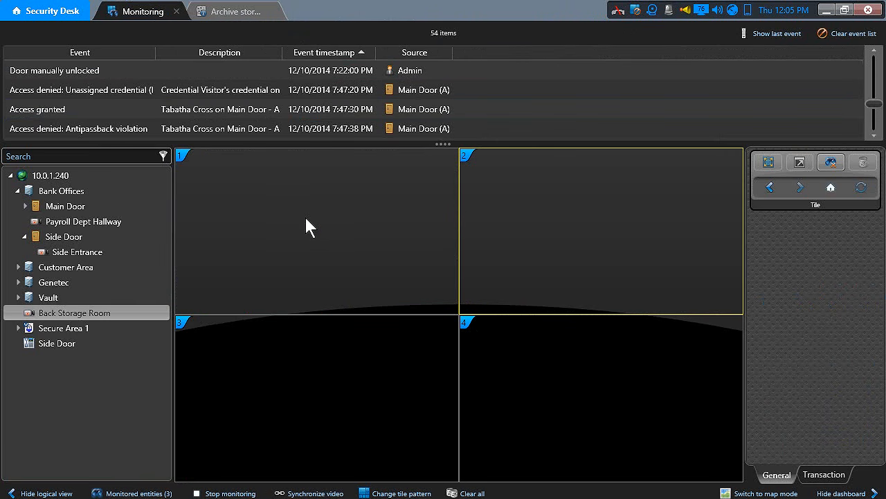
pyautogui.click(268, 247)
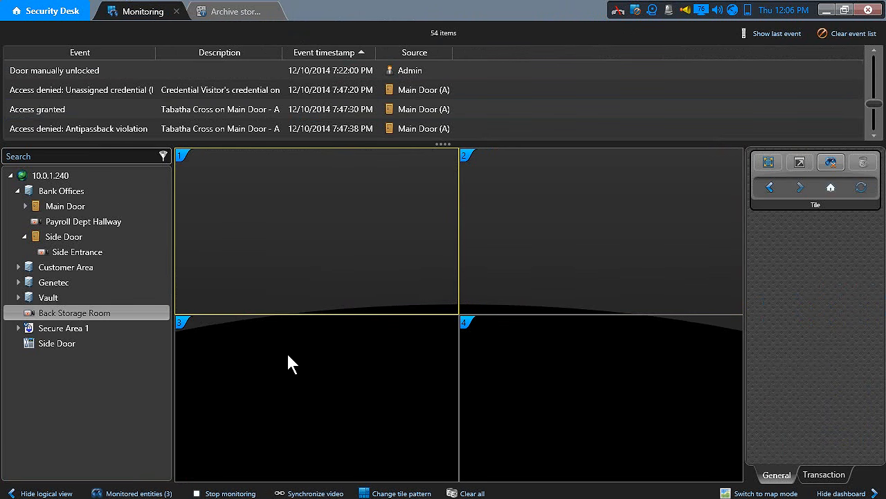
pyautogui.click(148, 493)
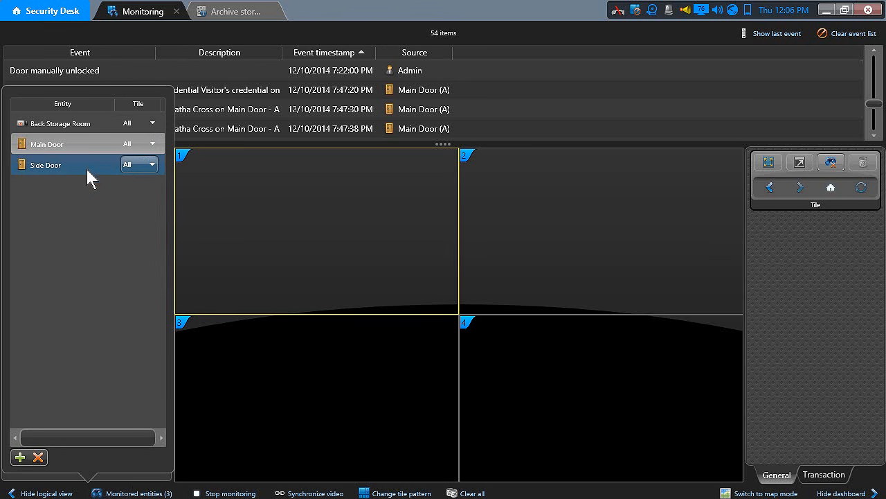
pyautogui.click(279, 232)
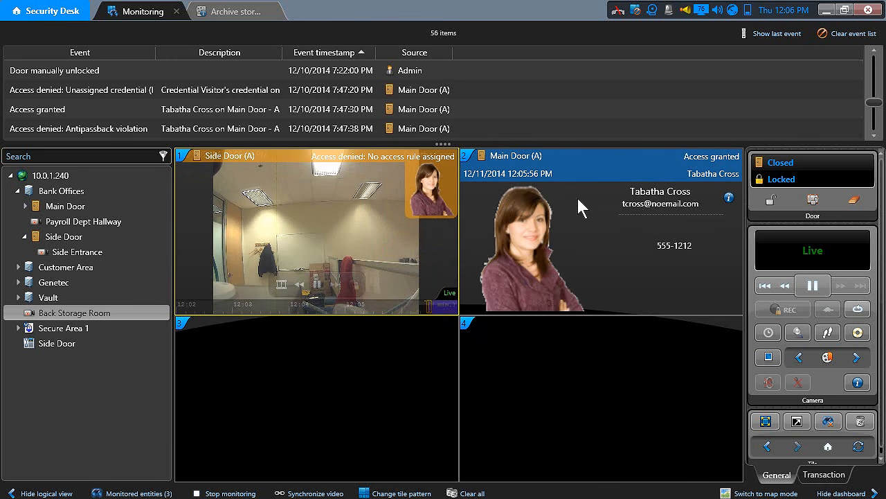
# - Examine the Side Door and Main Door access events in the tiles and the matching entries in the event list
pyautogui.click(579, 356)
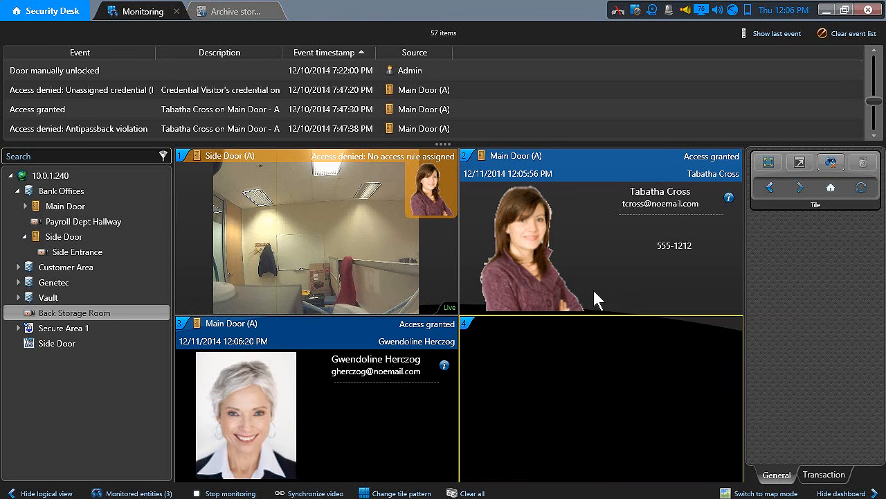
pyautogui.click(617, 289)
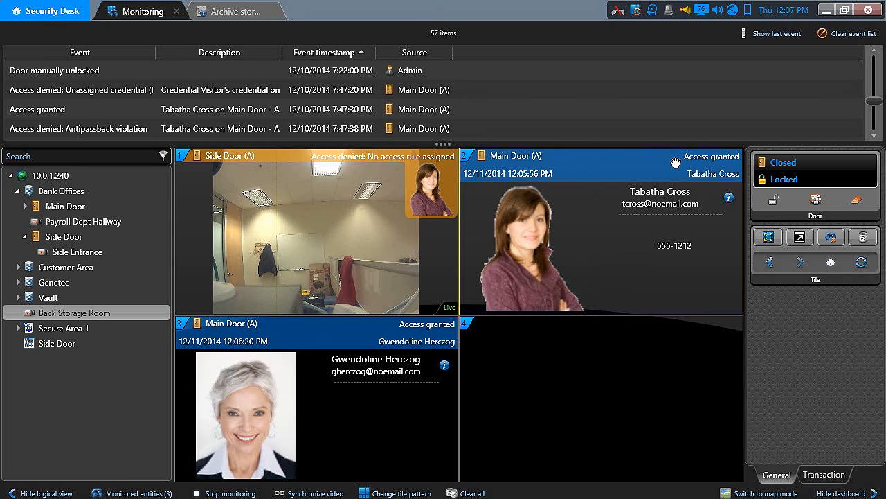
pyautogui.moveTo(363, 228)
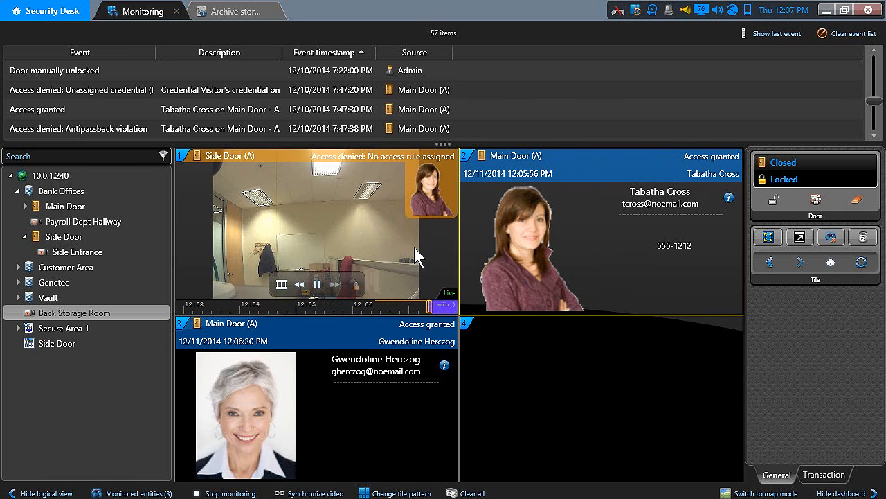
pyautogui.moveTo(454, 208)
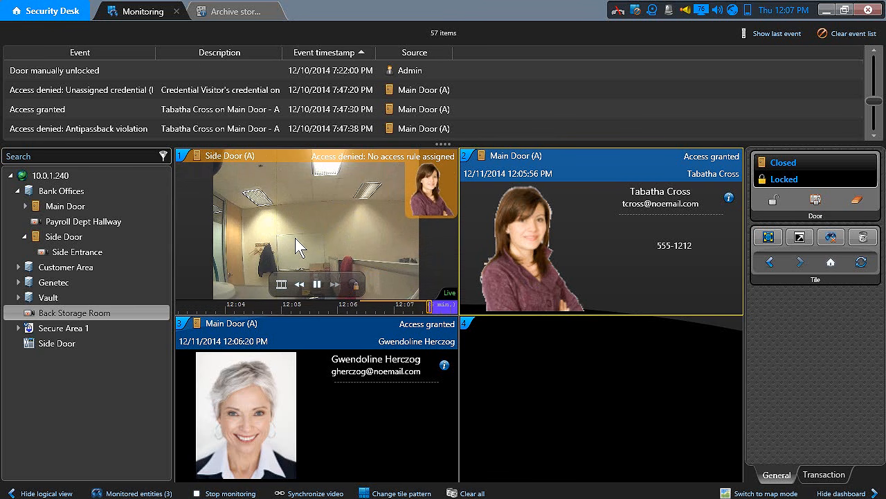
pyautogui.click(317, 225)
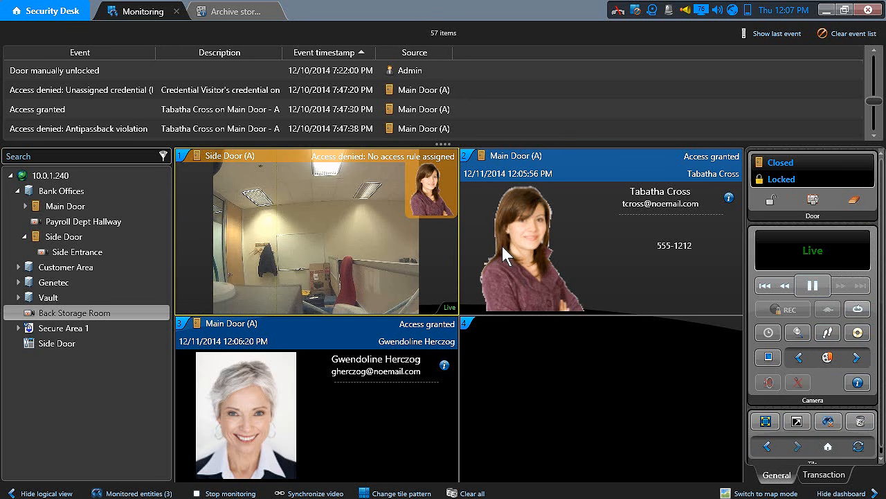
pyautogui.moveTo(312, 241)
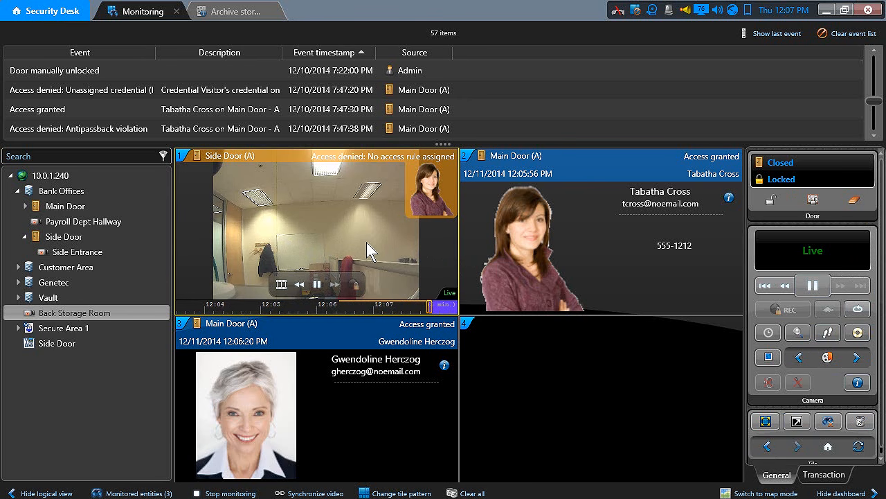
pyautogui.click(456, 105)
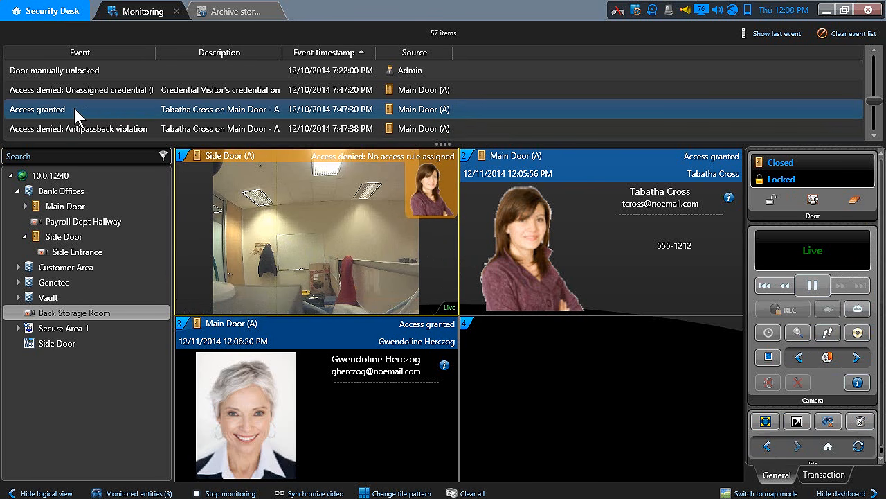
pyautogui.click(108, 129)
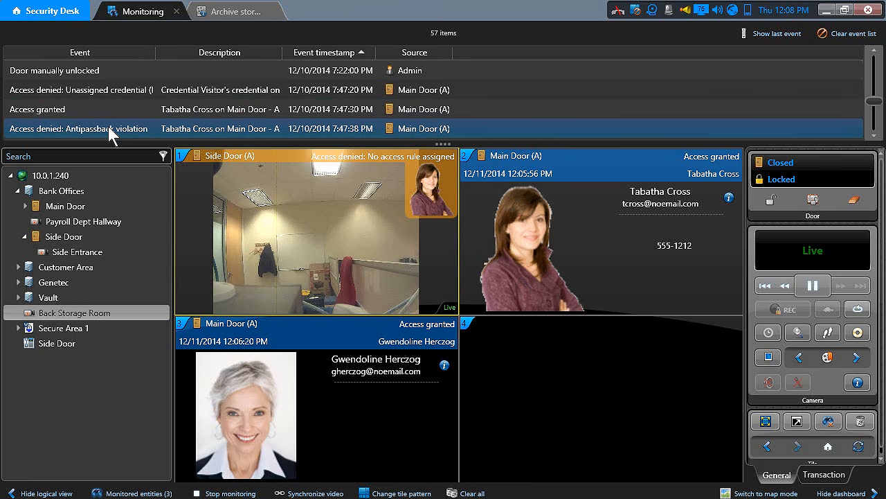
pyautogui.click(97, 110)
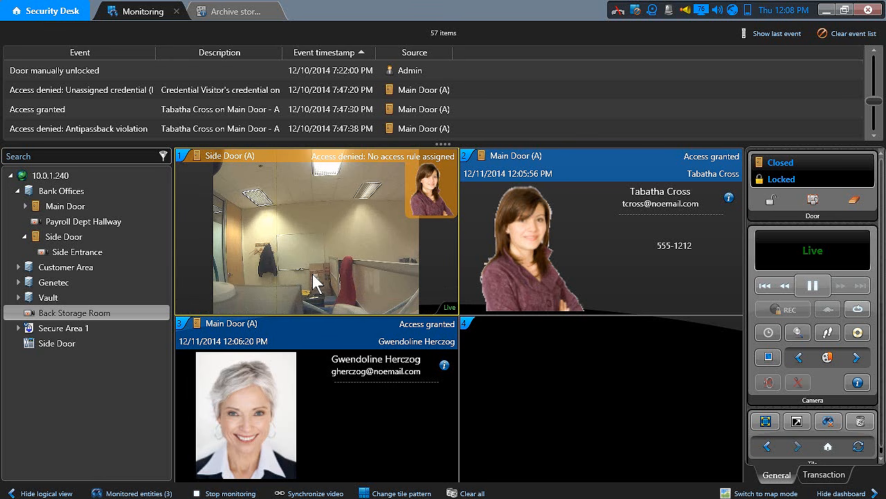
# - Display the Main Door entity in tile 4 of the Monitoring task
pyautogui.moveTo(70, 206); pyautogui.dragTo(582, 412)
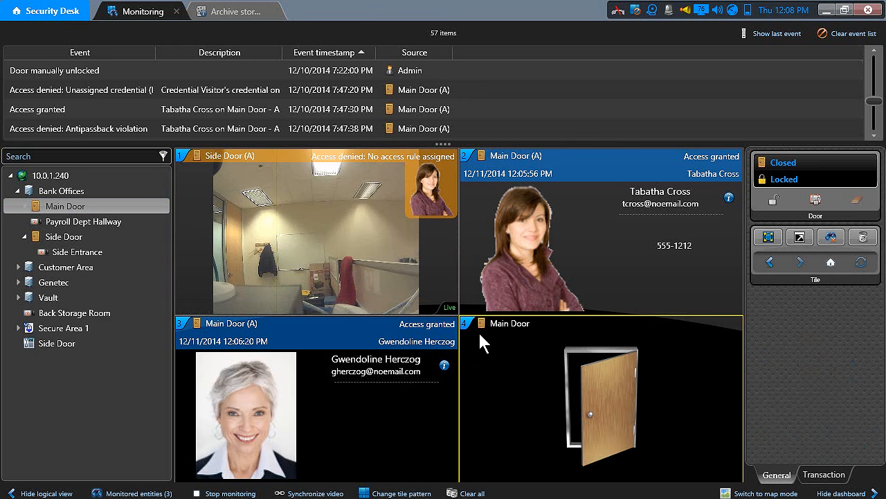
pyautogui.rightClick(463, 321)
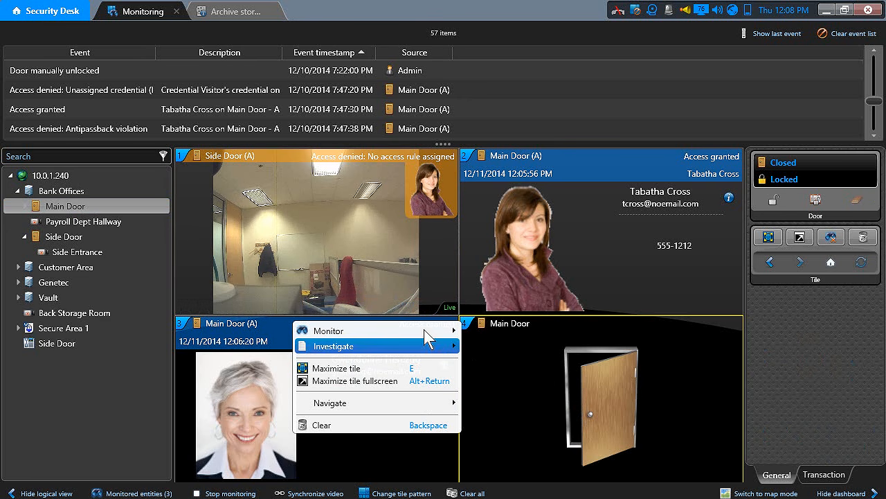
pyautogui.click(504, 379)
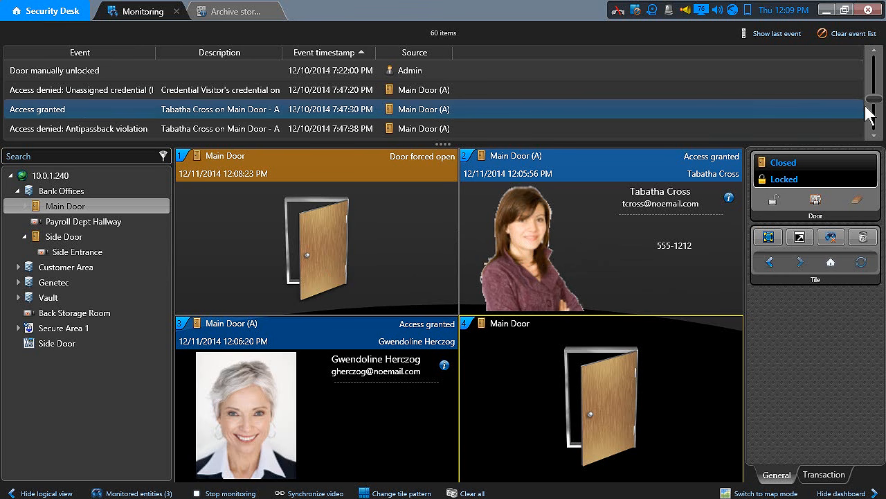
# - Review the most recent Main Door events at the end of the event list, including Door forced open
pyautogui.moveTo(874, 99); pyautogui.dragTo(862, 135)
pyautogui.click(252, 126)
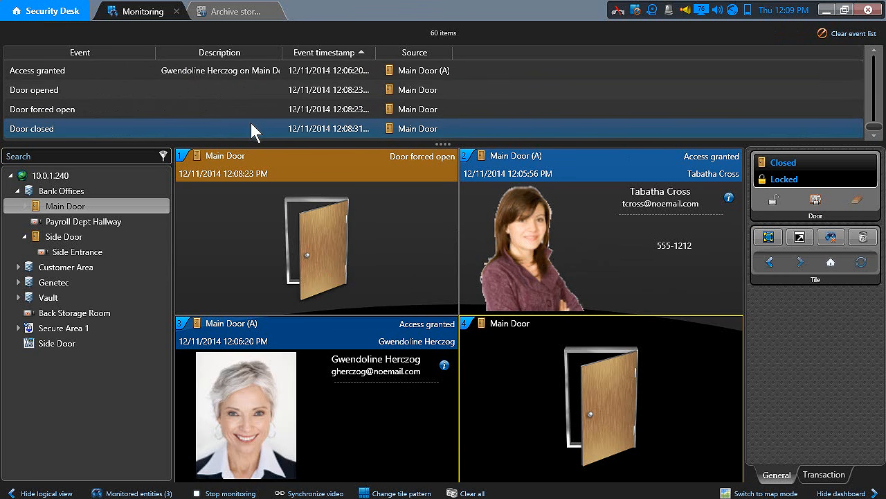
pyautogui.click(92, 107)
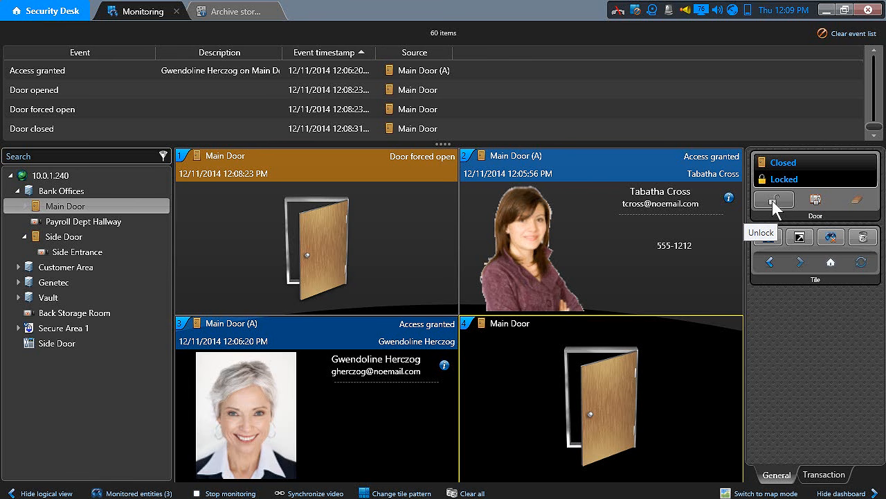
# - Override the Main Door's unlock schedules with the Unlocked for maintenance option, after checking the time units of the temporary override
pyautogui.click(823, 201)
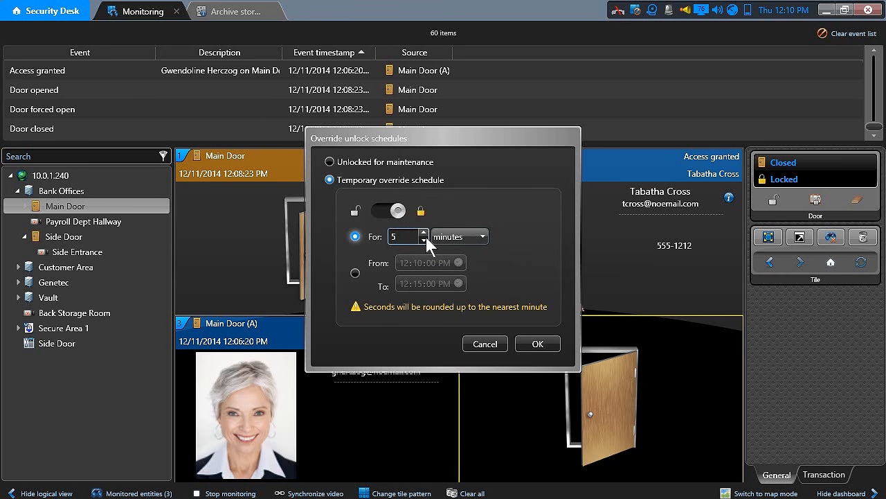
pyautogui.click(478, 236)
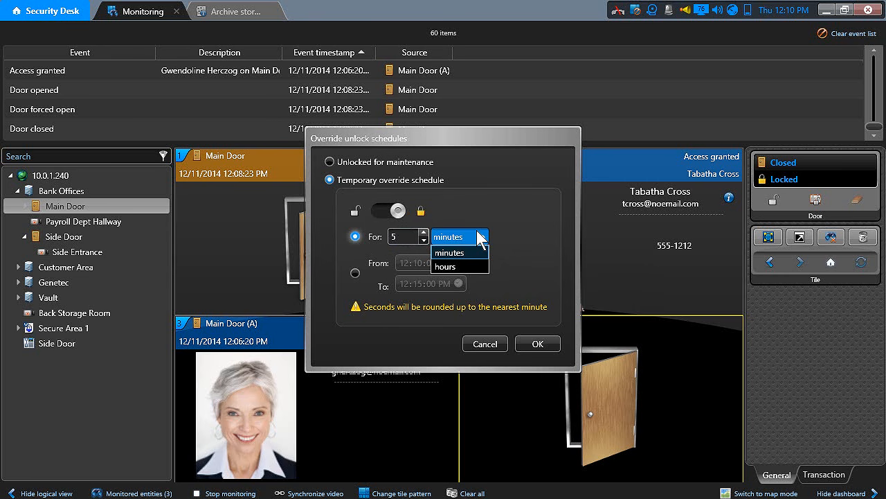
pyautogui.click(505, 236)
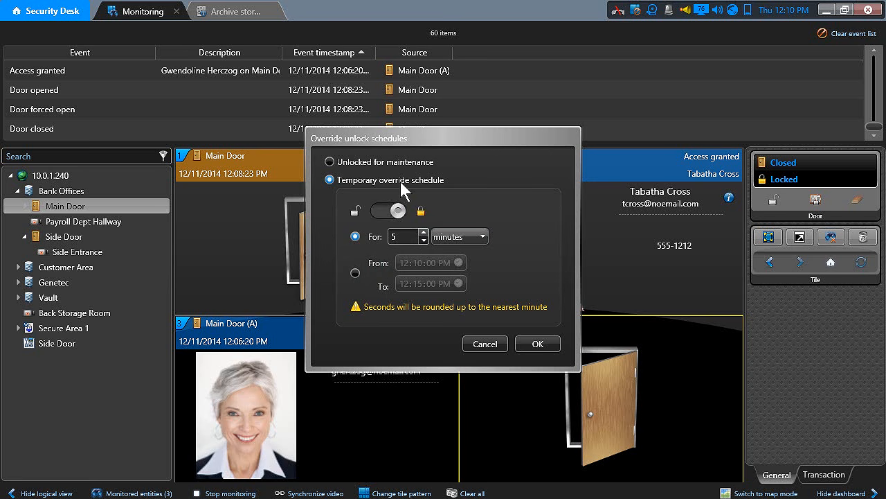
pyautogui.click(385, 163)
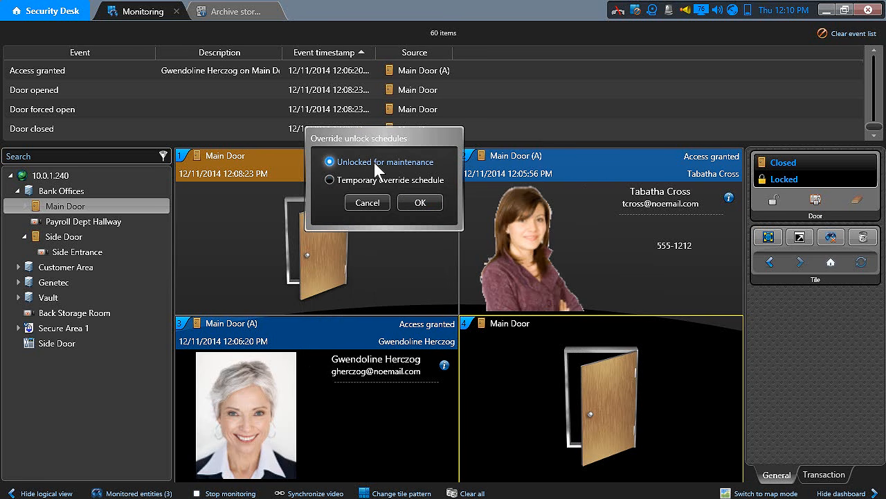
pyautogui.click(431, 202)
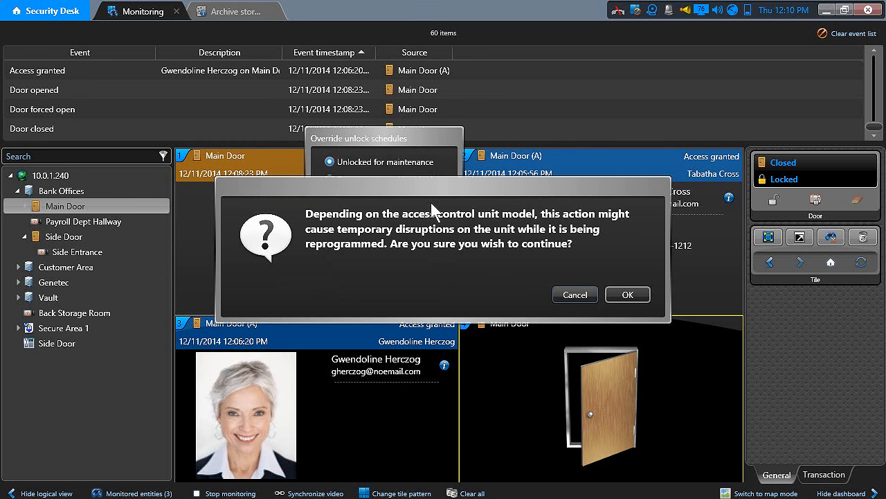
pyautogui.click(630, 290)
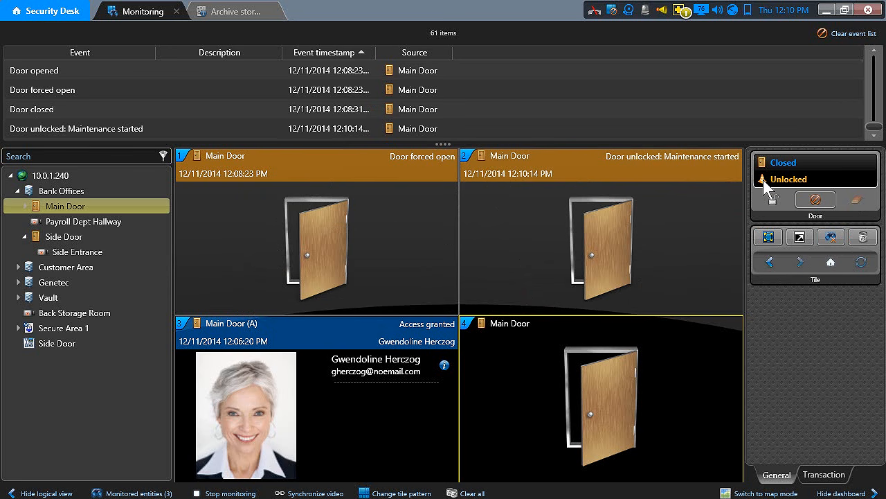
# - Cancel the Main Door's unlock schedule override, accept the unit reprogramming, and return to the home page
pyautogui.click(816, 201)
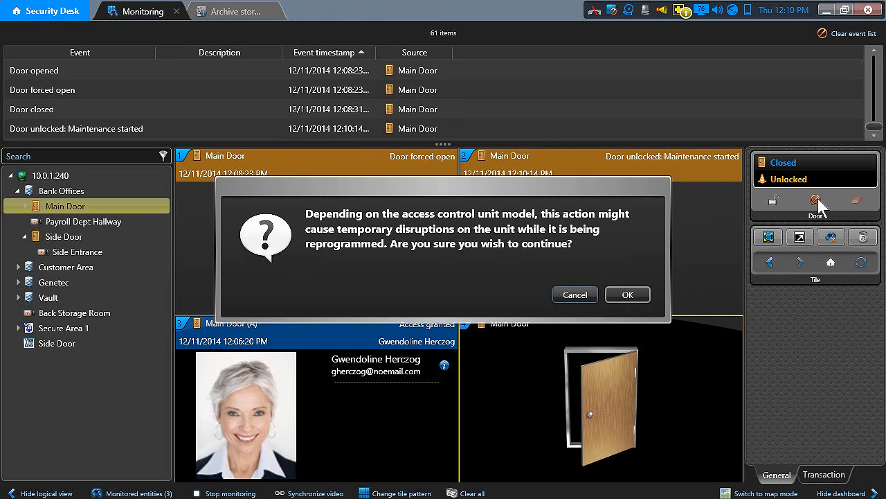
pyautogui.click(640, 295)
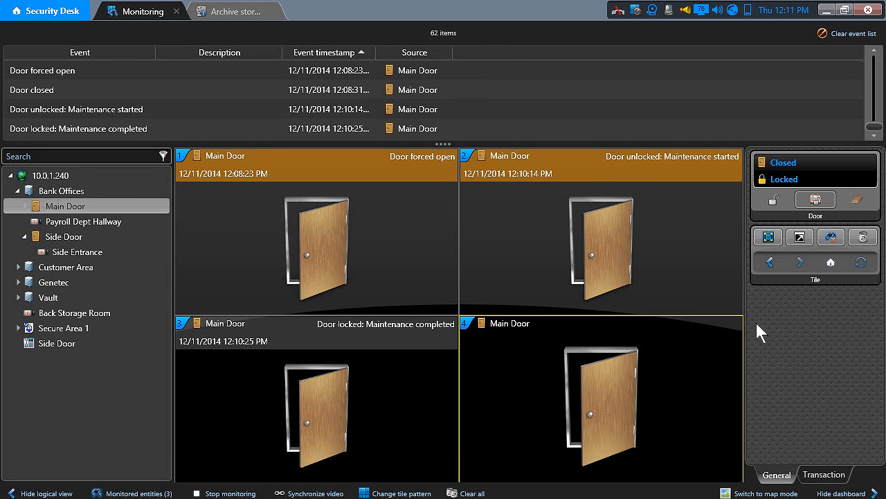
pyautogui.click(46, 12)
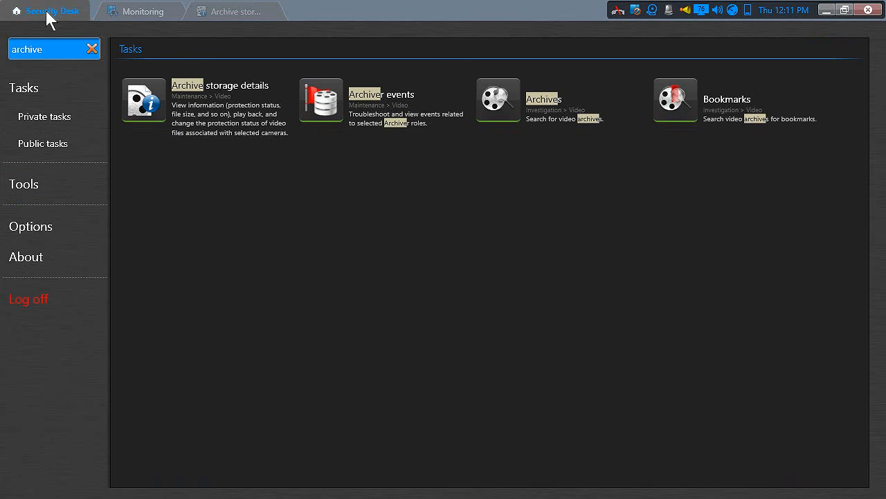
# - Clear the task search, start the Door activities task and include all doors of the Bank Offices area in the query
pyautogui.click(92, 48)
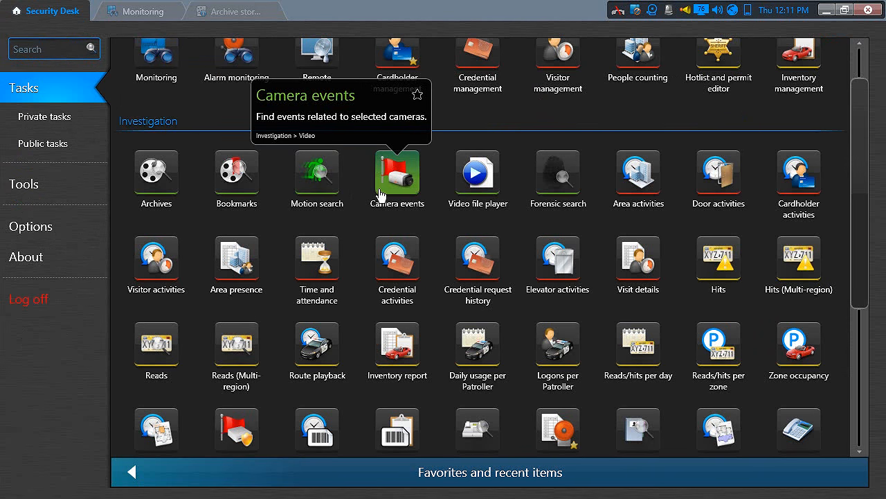
pyautogui.click(722, 185)
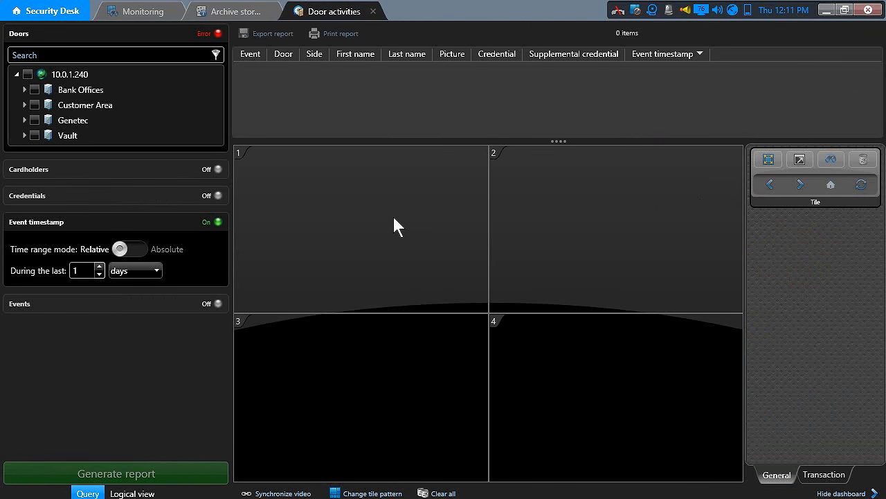
pyautogui.click(35, 90)
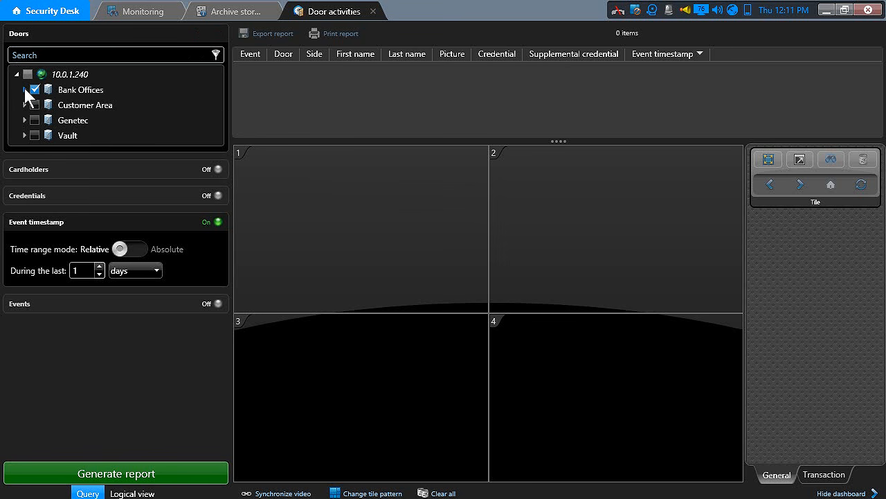
pyautogui.click(24, 90)
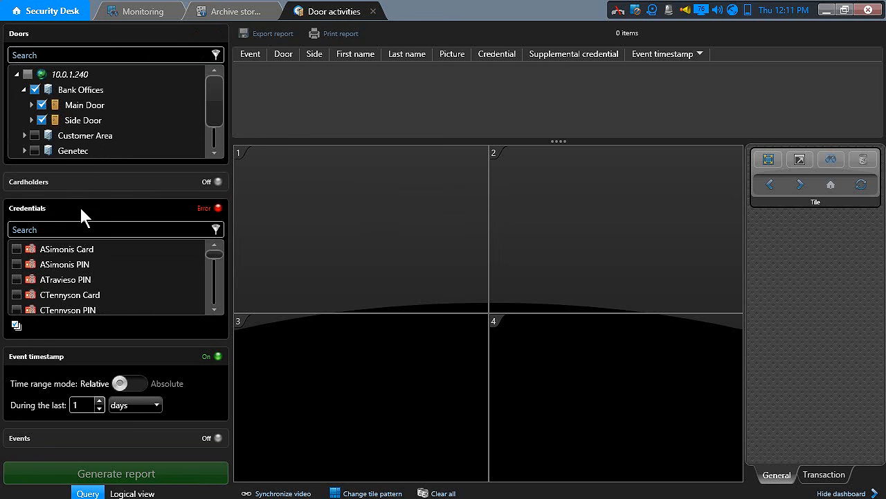
# - Generate the door activities report for the last 2 days with the cardholder and credential filters off
pyautogui.click(79, 205)
pyautogui.click(74, 193)
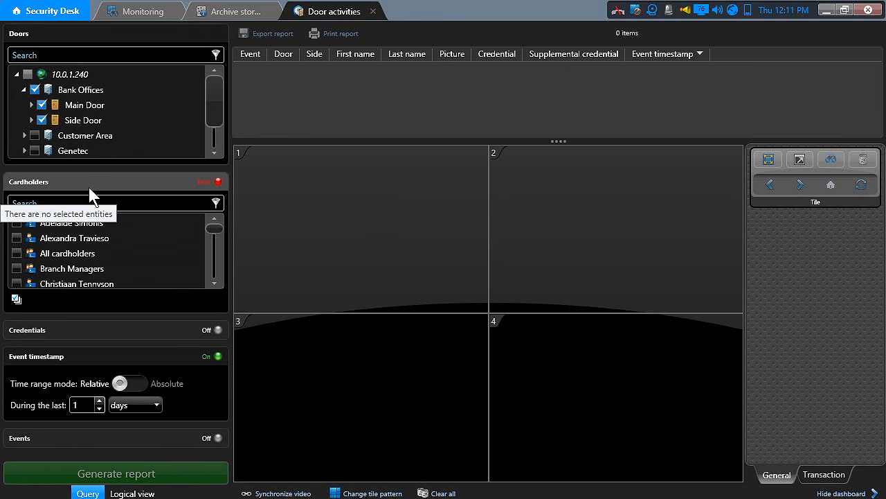
pyautogui.click(99, 399)
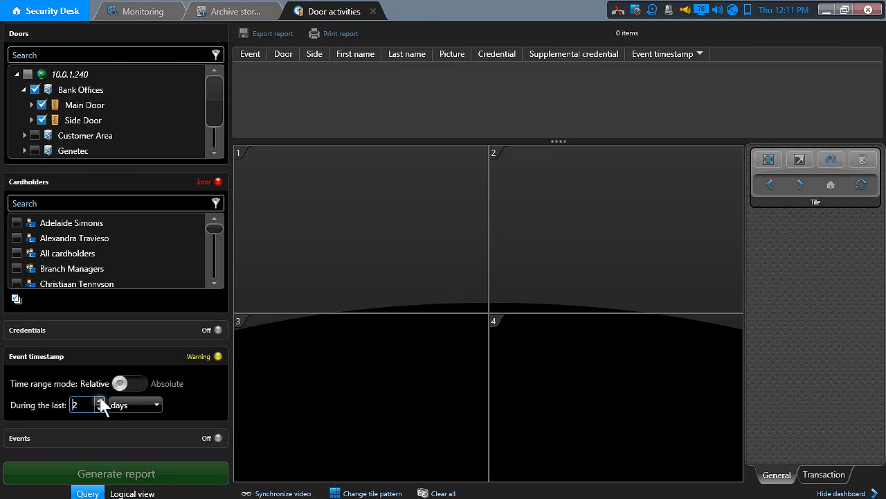
pyautogui.click(101, 180)
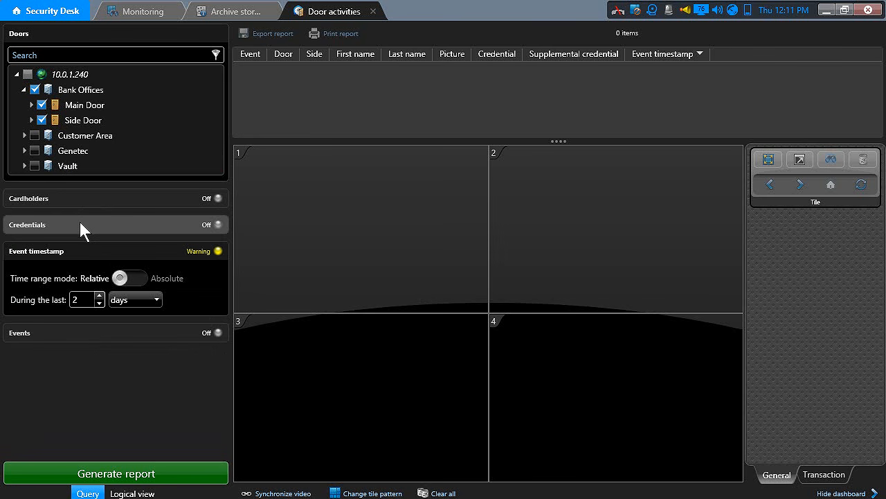
pyautogui.click(152, 472)
# - Display the Main Door's Door closed event in tile 1 and a Side Door access denied event in tile 2
pyautogui.click(472, 97)
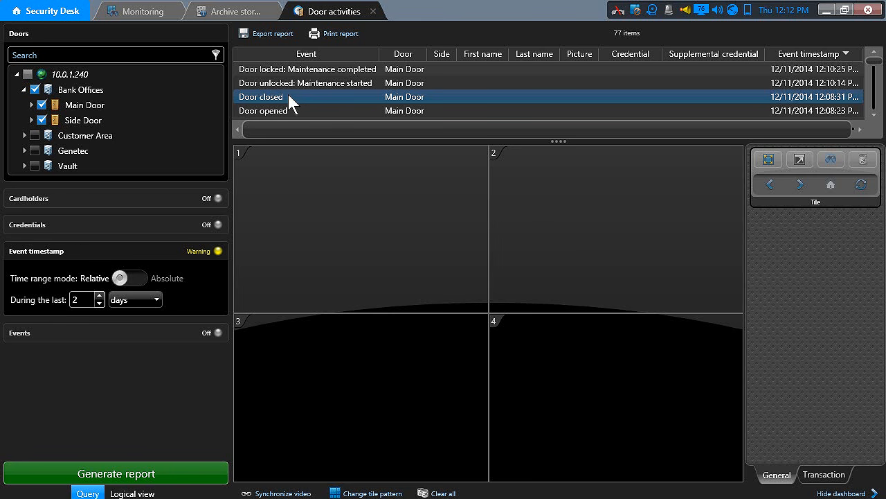
pyautogui.moveTo(288, 95); pyautogui.dragTo(307, 243)
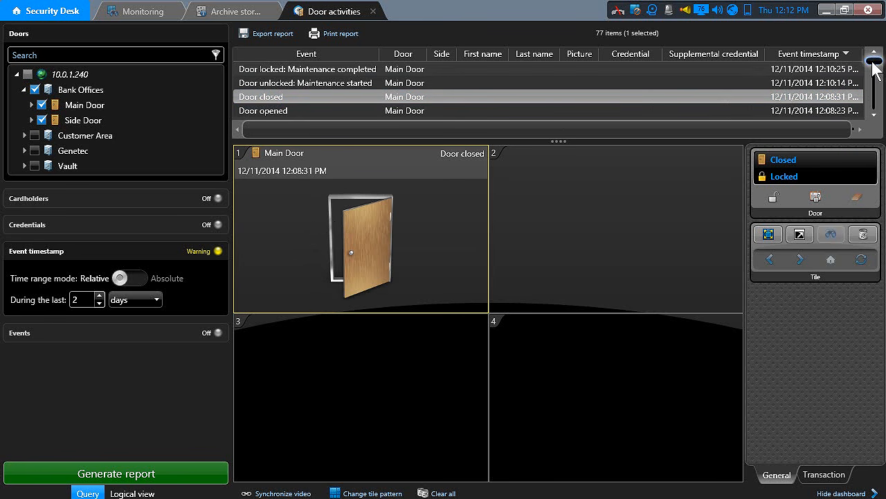
pyautogui.moveTo(871, 61); pyautogui.dragTo(869, 81)
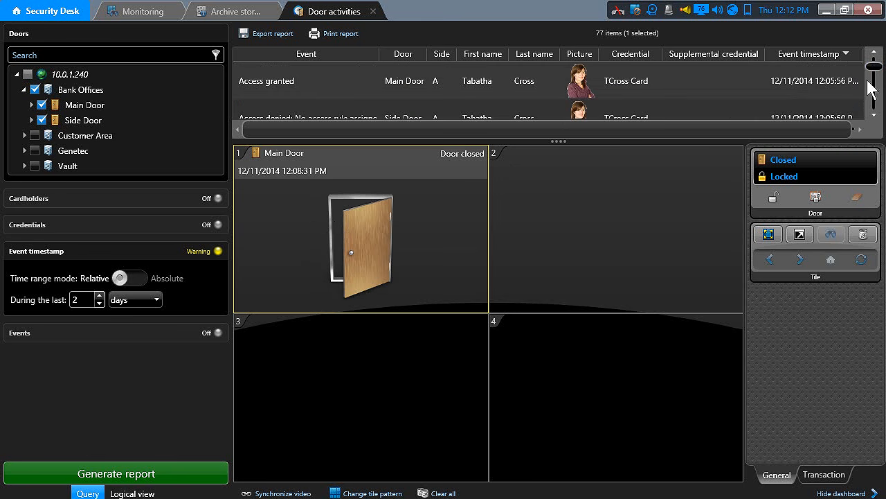
pyautogui.scroll(-2, 423, 92)
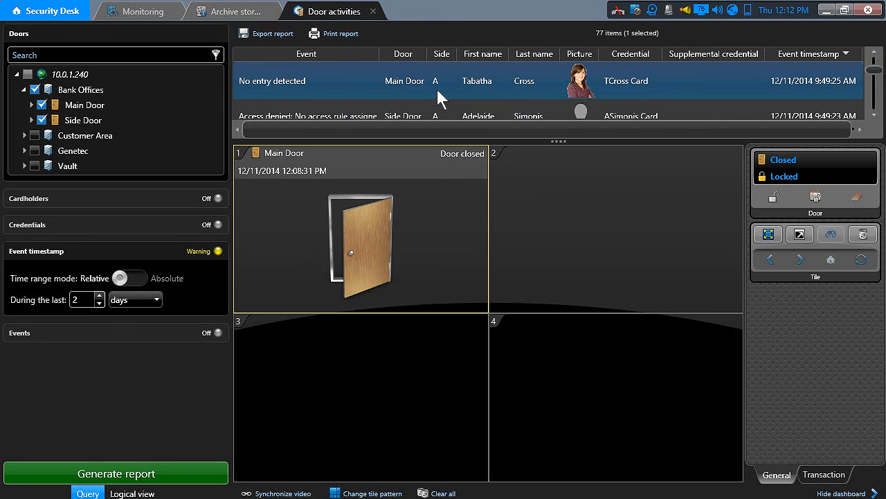
pyautogui.scroll(-4, 436, 97)
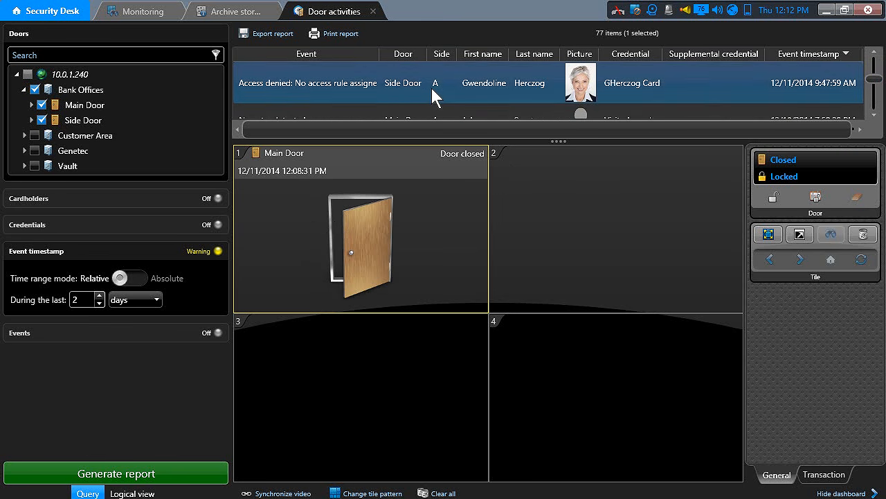
pyautogui.moveTo(346, 86); pyautogui.dragTo(614, 233)
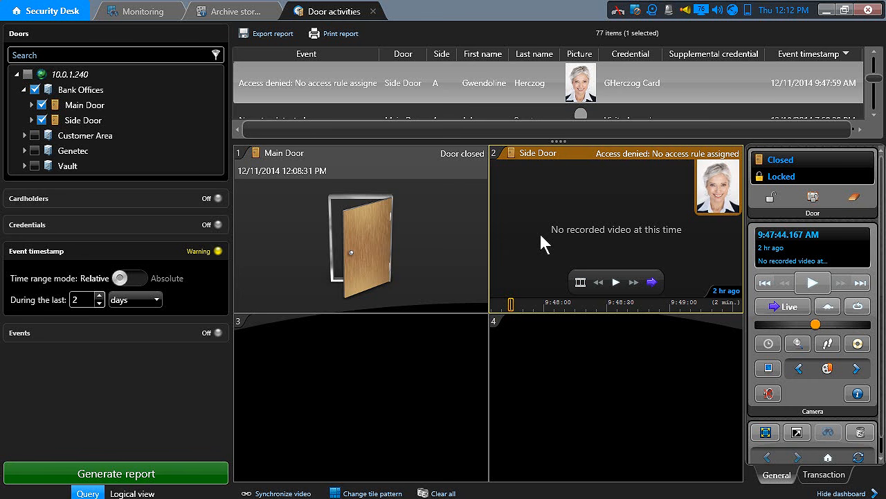
# - Close the Door activities task, search the home page's tasks for "card" and start Cardholder management
pyautogui.click(374, 11)
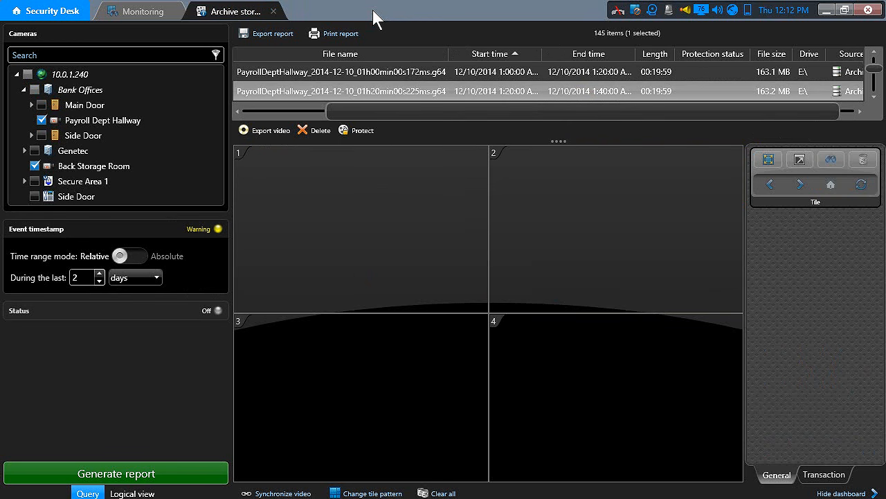
pyautogui.click(57, 12)
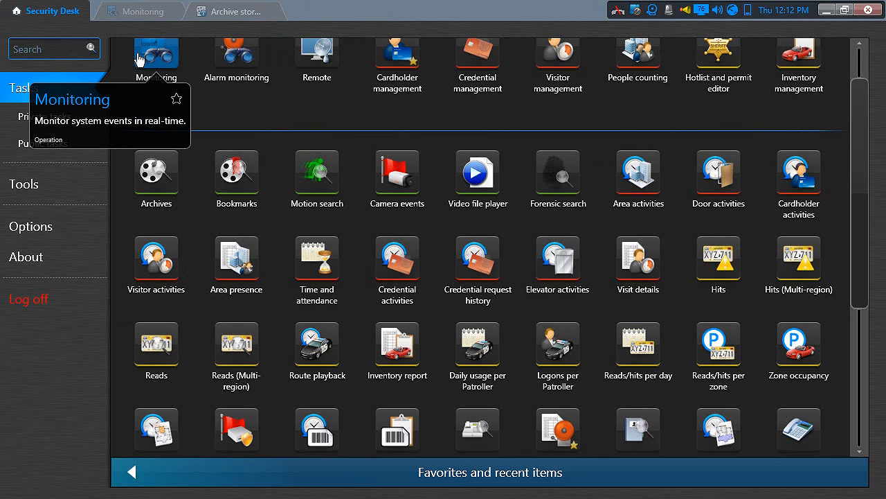
pyautogui.click(39, 45)
pyautogui.write('c')
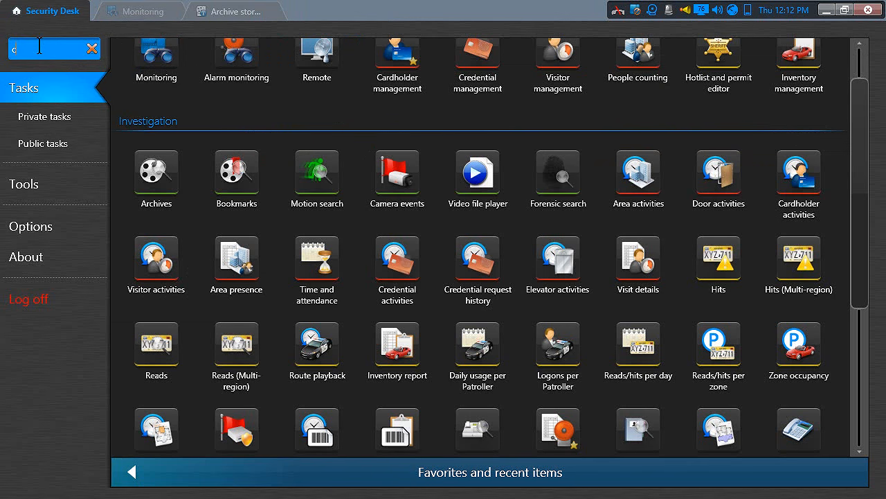
pyautogui.write('ard')
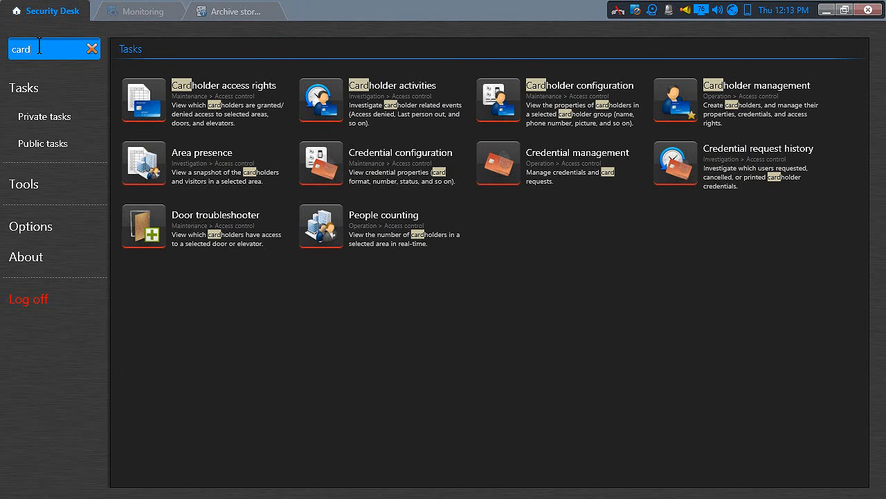
pyautogui.click(688, 97)
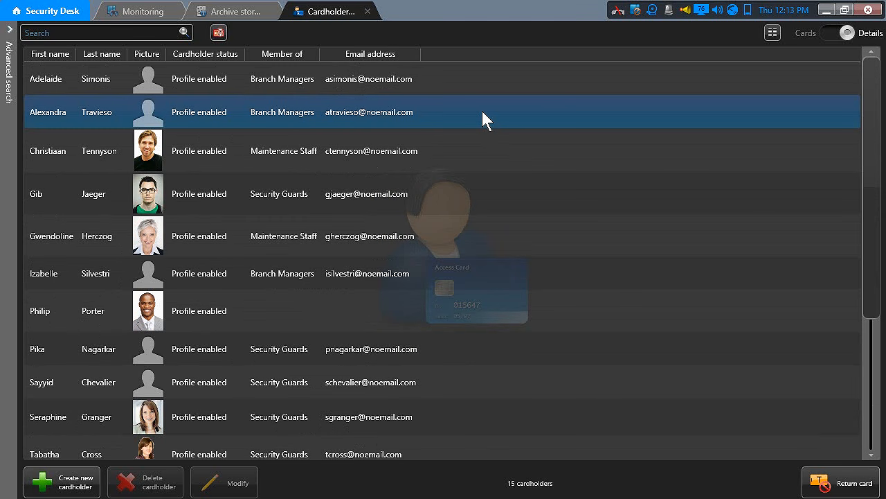
# - Open the pictured female cardholder of the Security Guards group for modification
pyautogui.click(370, 206)
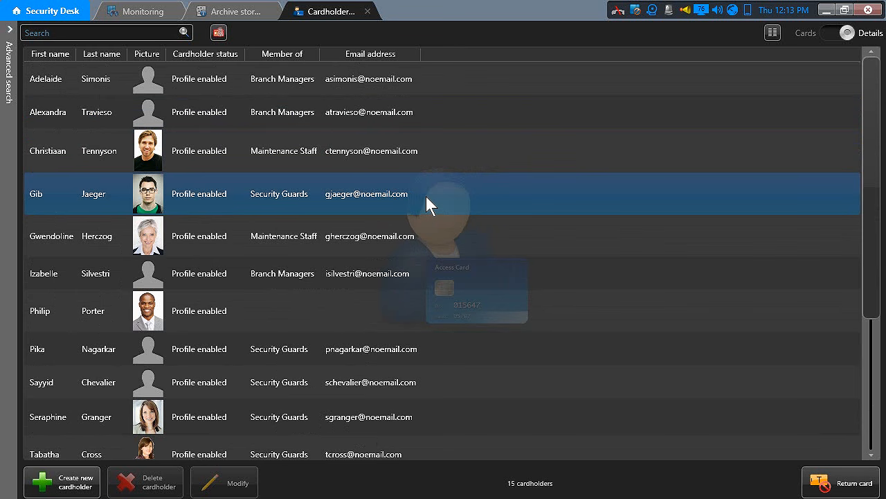
pyautogui.click(294, 252)
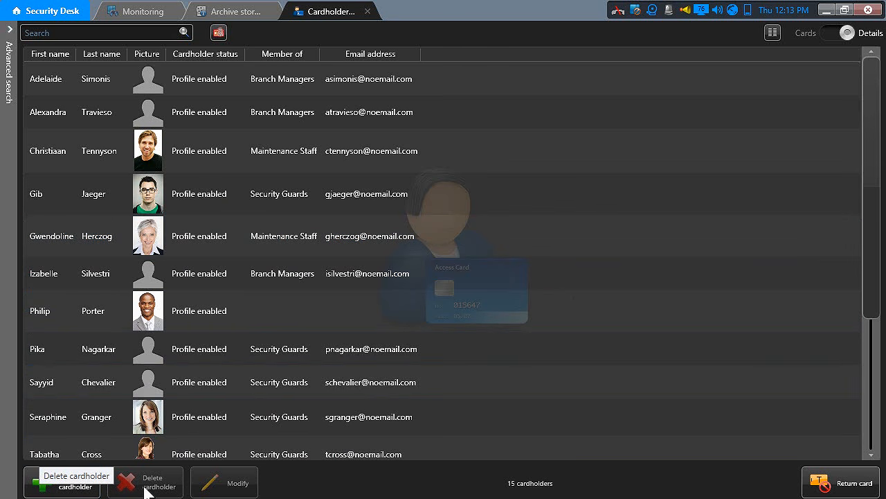
pyautogui.click(93, 409)
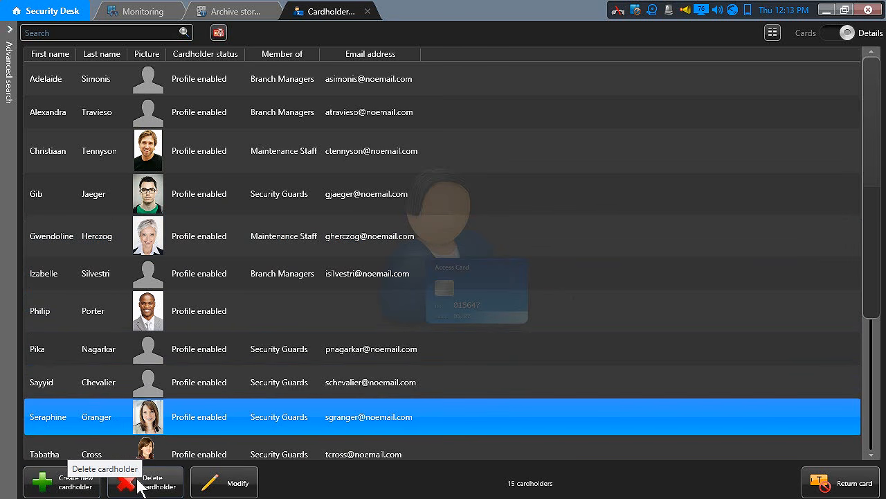
pyautogui.click(236, 483)
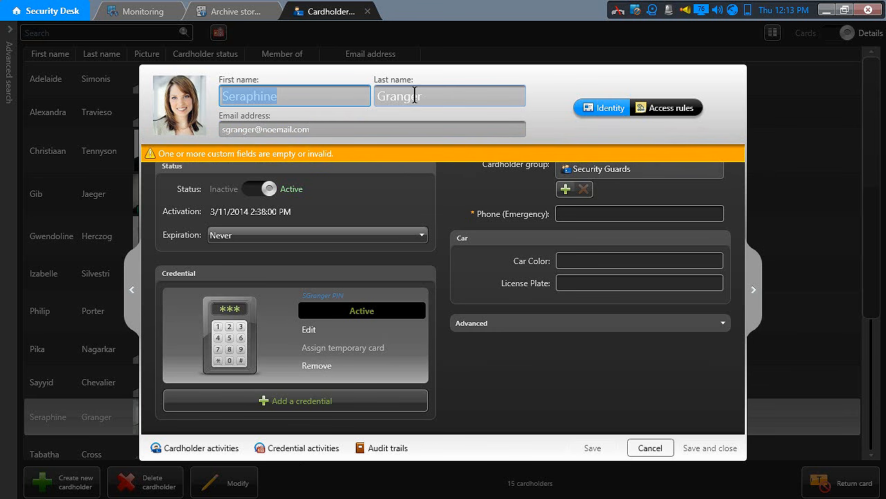
# - Fill in the cardholder's required emergency phone number and save the record
pyautogui.click(580, 215)
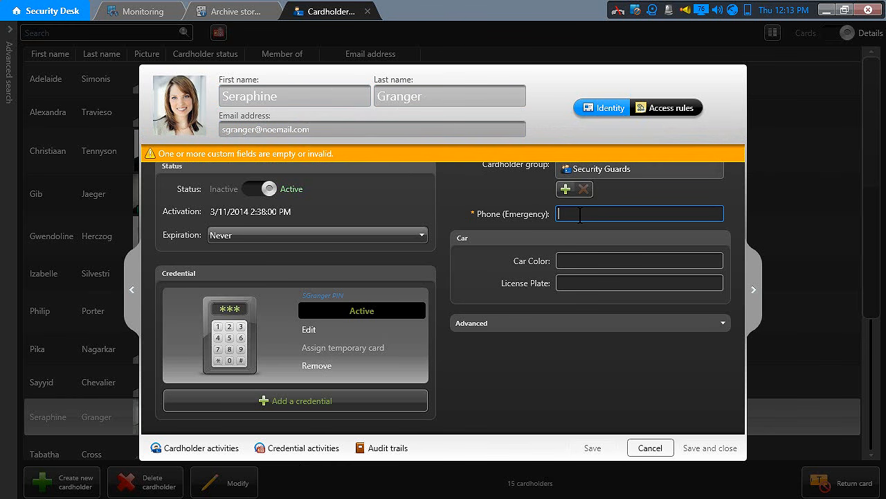
pyautogui.write('555')
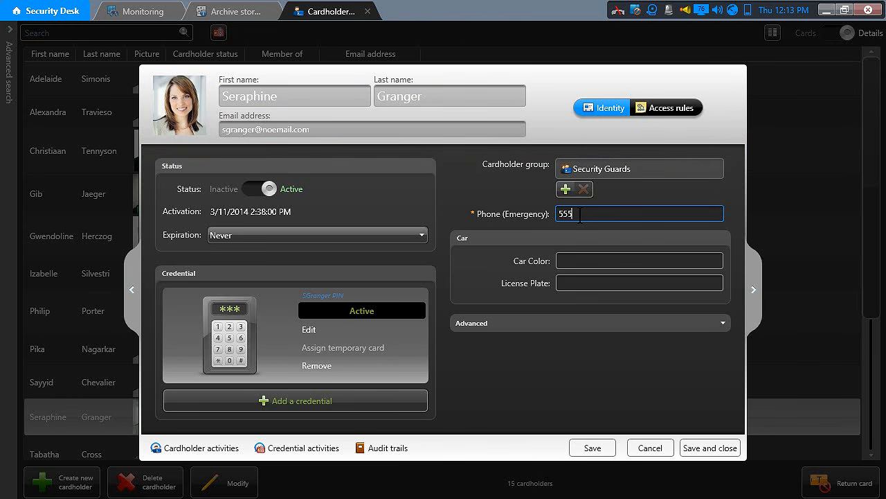
pyautogui.write('-1234')
pyautogui.click(594, 449)
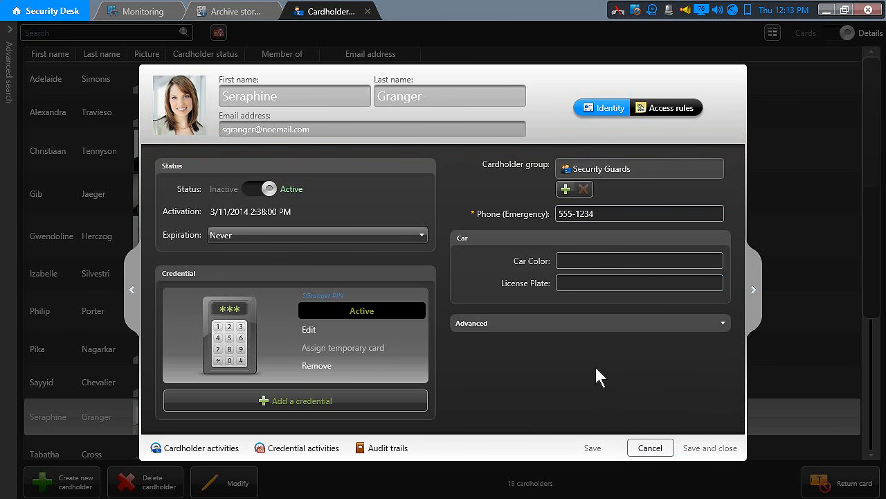
# - Enable Use extended grant time in the cardholder's advanced settings, then save and close the record
pyautogui.click(574, 324)
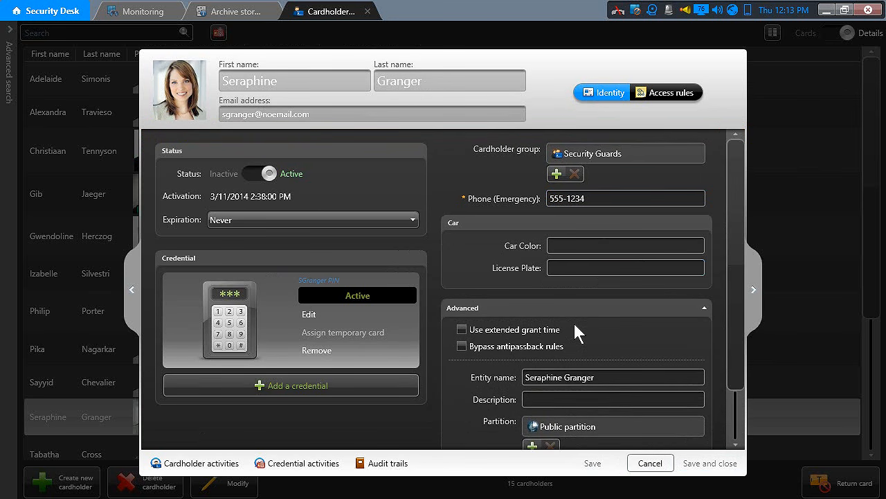
pyautogui.click(461, 329)
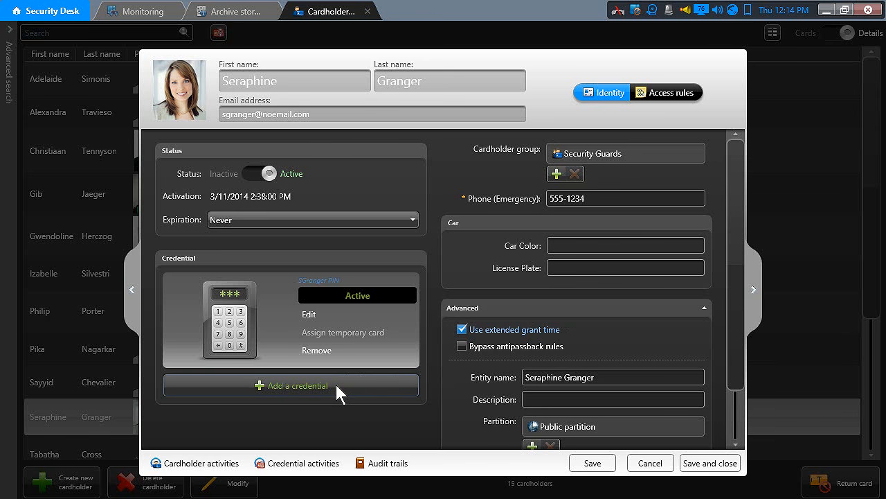
pyautogui.click(692, 464)
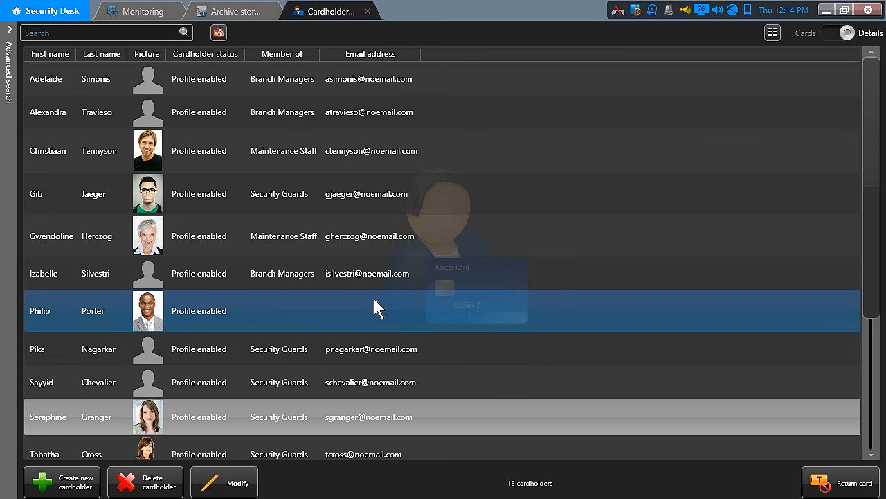
# - Look over the advanced search filters for cardholders and collapse them again
pyautogui.click(10, 156)
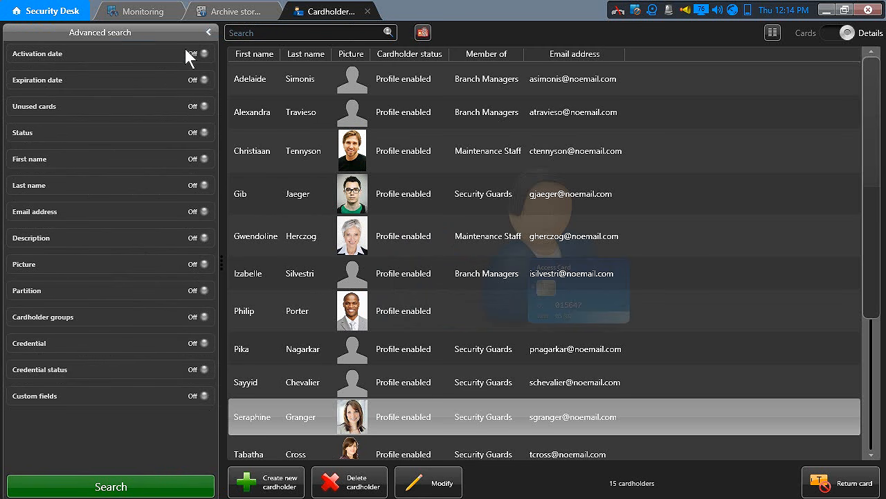
pyautogui.click(137, 28)
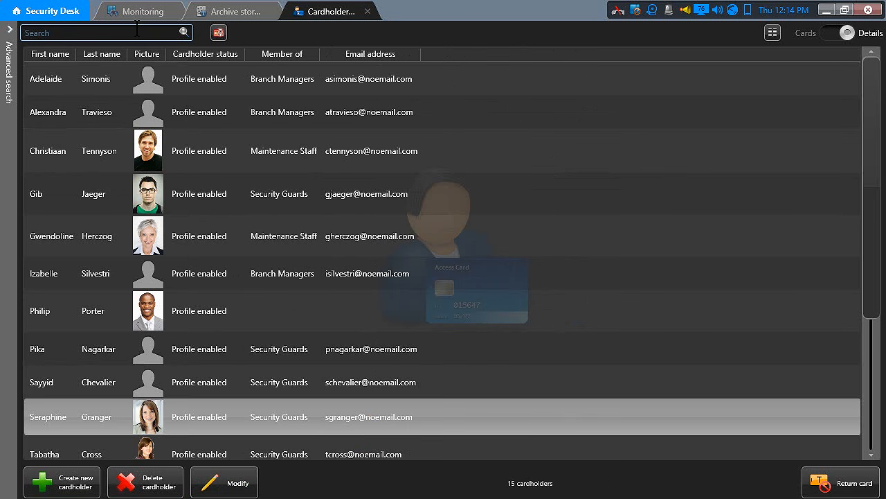
pyautogui.click(40, 78)
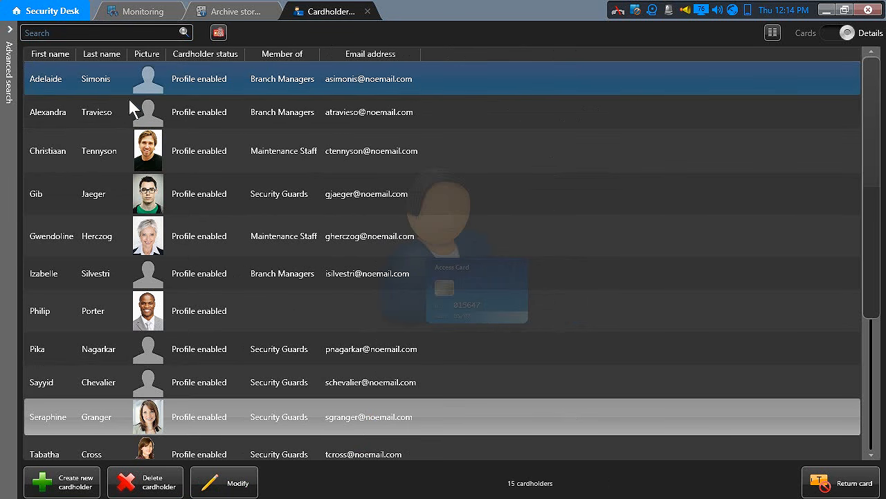
# - Check the reader choices, USB Reader and Door, for finding a cardholder by presented card, and cancel the search
pyautogui.click(218, 32)
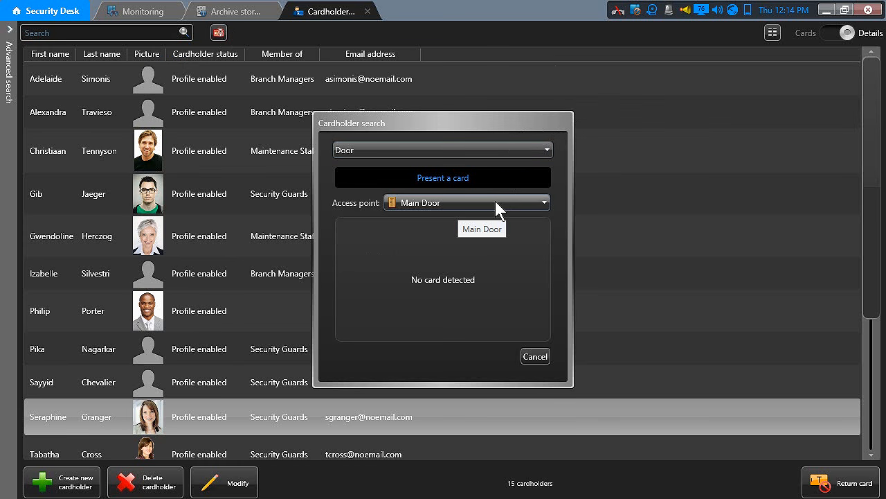
pyautogui.click(493, 150)
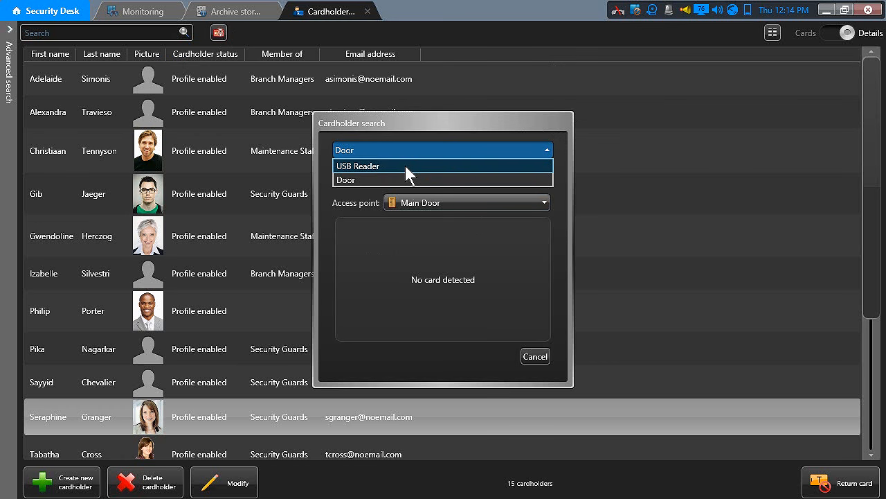
pyautogui.click(530, 353)
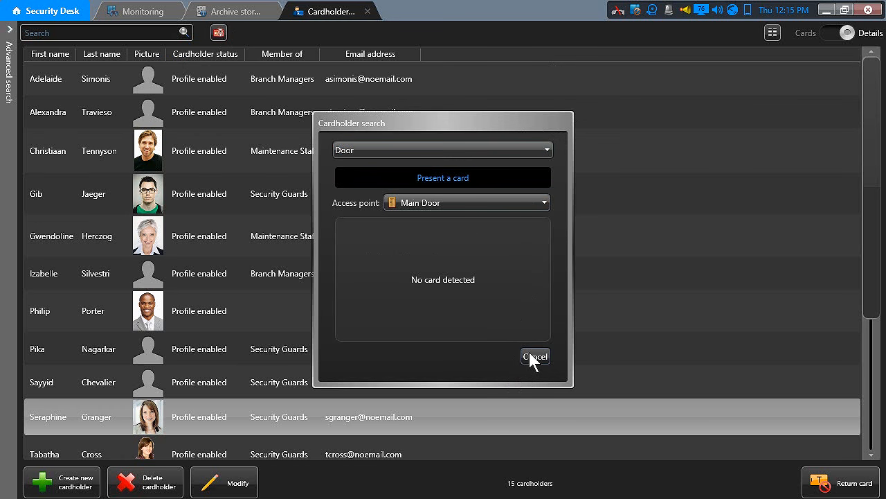
pyautogui.click(535, 355)
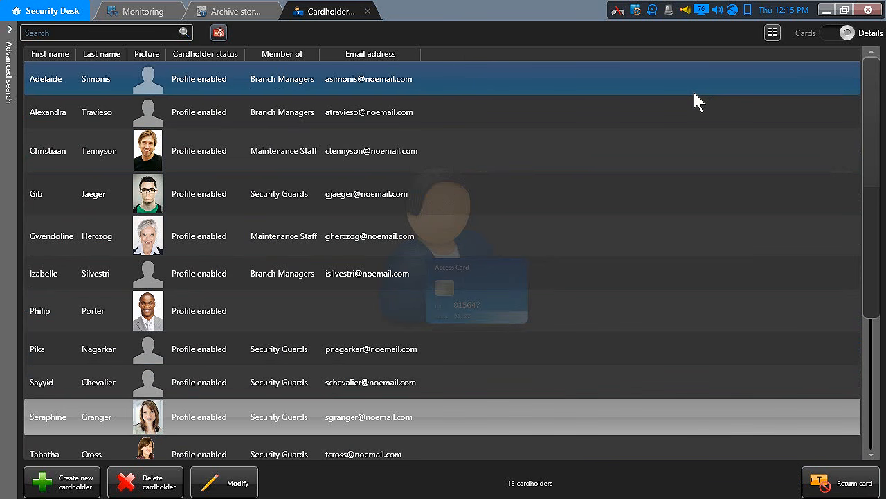
# - Switch the cardholder list to the Cards view, and find the Credential management task by searching for credential and open it
pyautogui.click(846, 35)
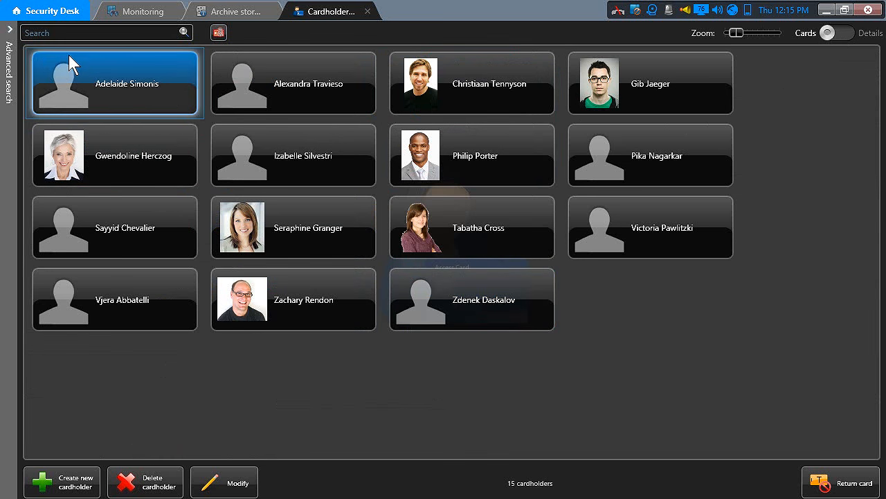
pyautogui.click(57, 13)
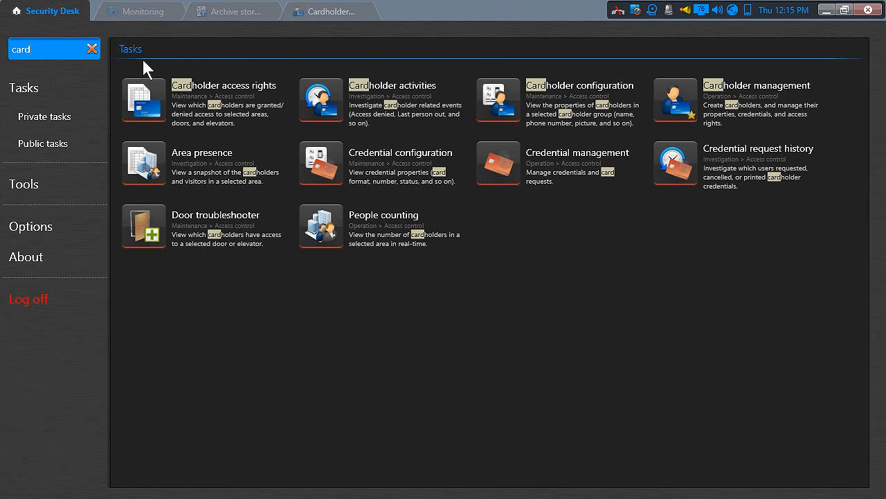
pyautogui.click(91, 48)
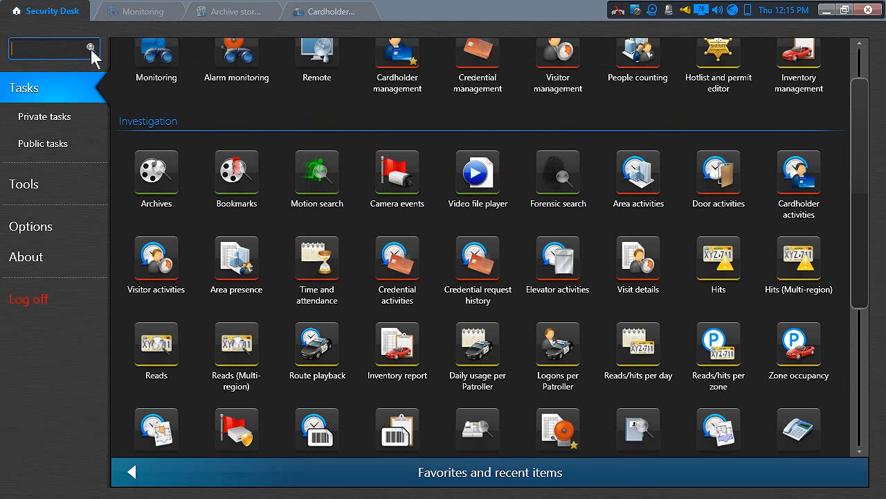
pyautogui.click(45, 50)
pyautogui.write('credent')
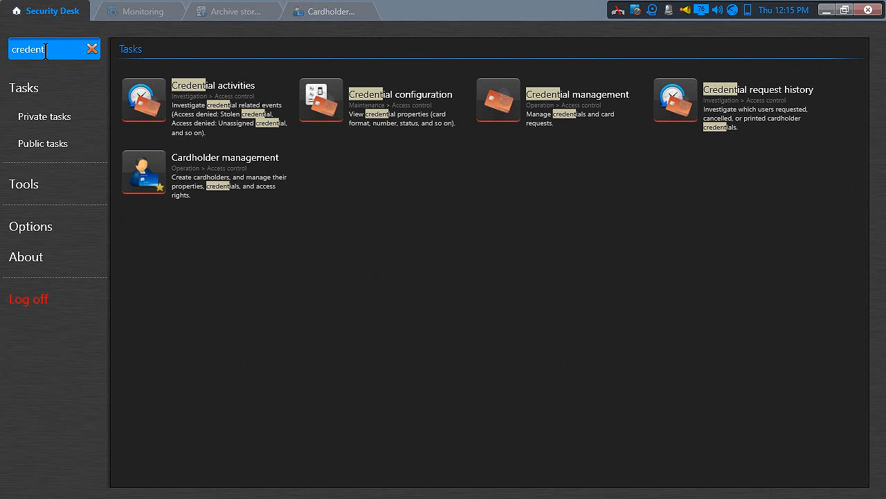
pyautogui.write('ial')
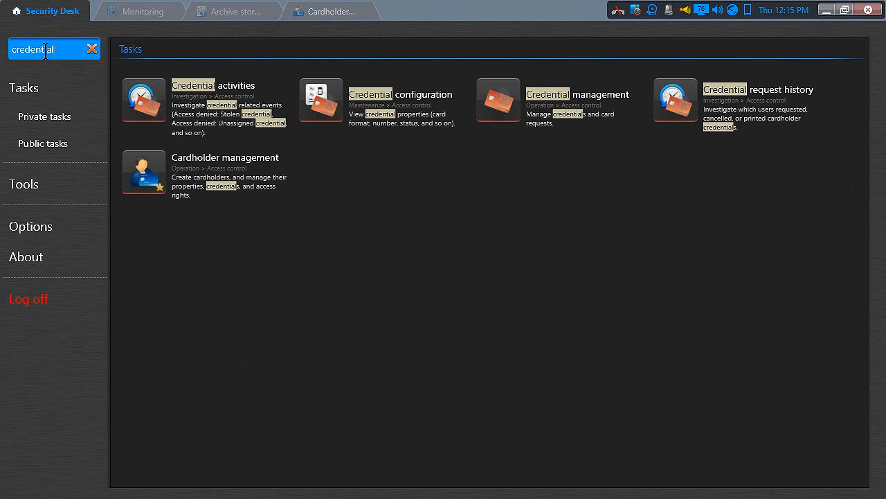
pyautogui.click(488, 103)
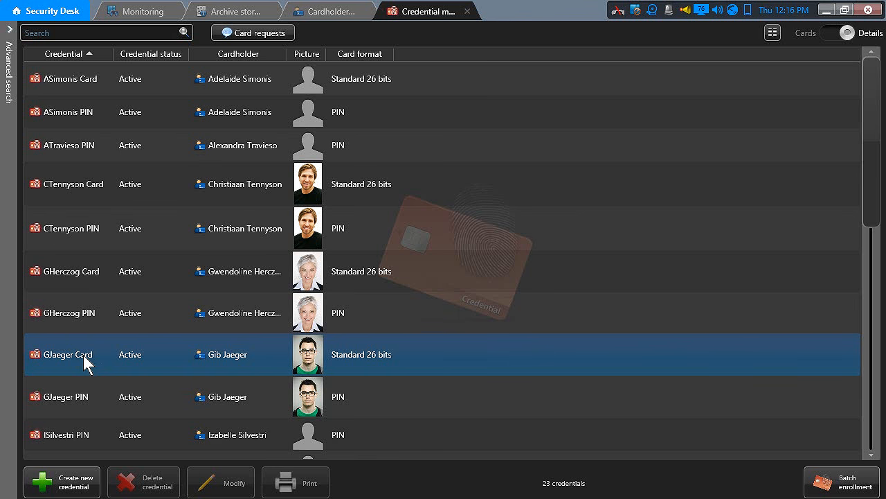
# - Change the status of the fourth Standard 26 bits card credential in the list to Lost and save it
pyautogui.click(84, 361)
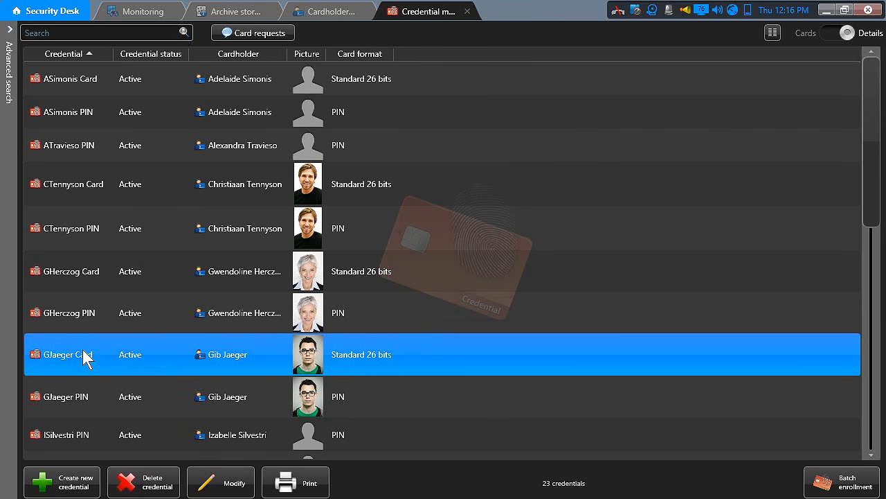
pyautogui.click(235, 488)
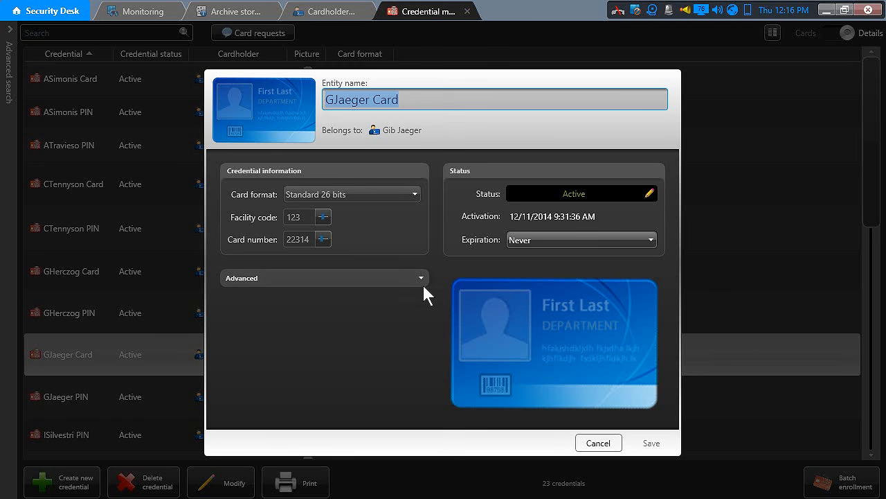
pyautogui.click(649, 193)
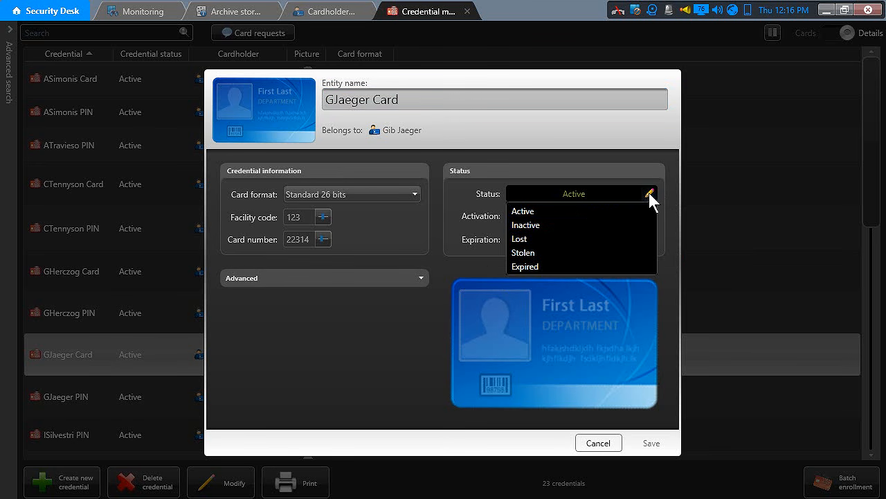
pyautogui.click(555, 239)
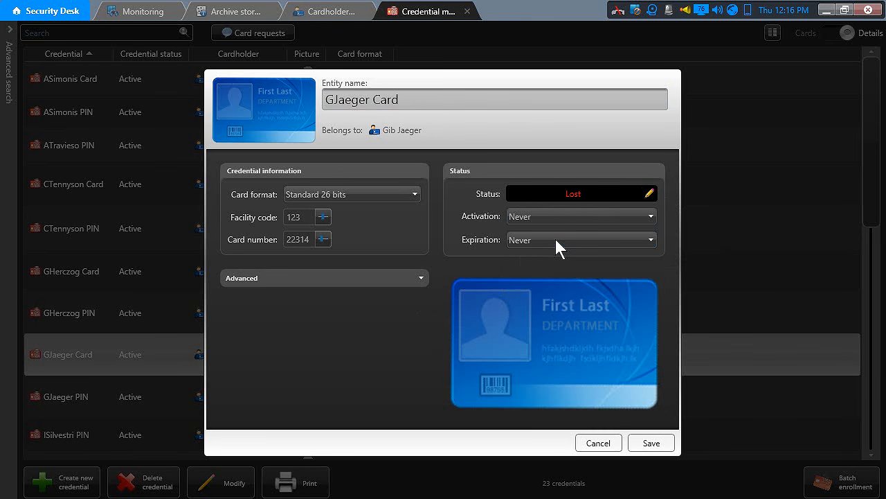
pyautogui.click(651, 443)
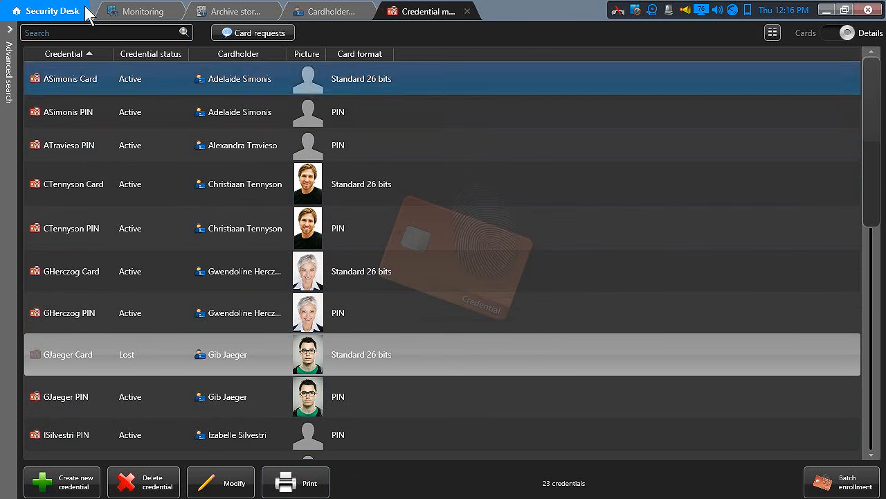
# - Clear the previous task search and open the Visitor management task from the Operation group
pyautogui.click(44, 17)
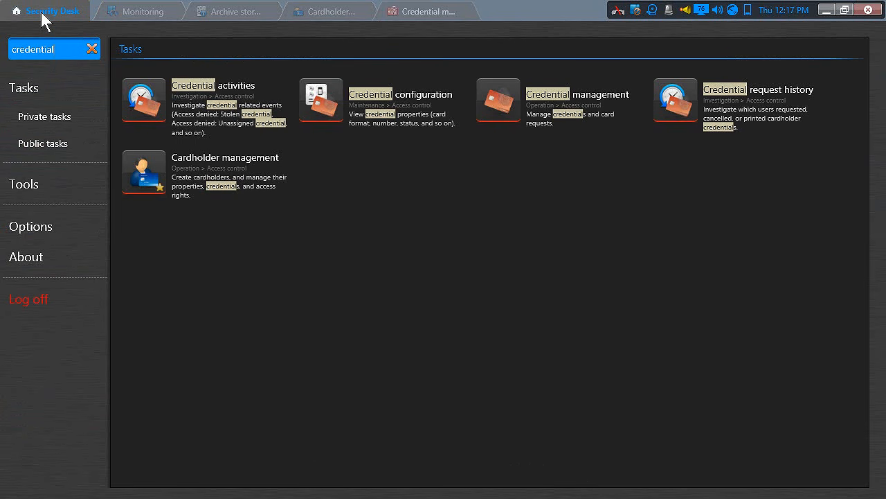
pyautogui.click(92, 49)
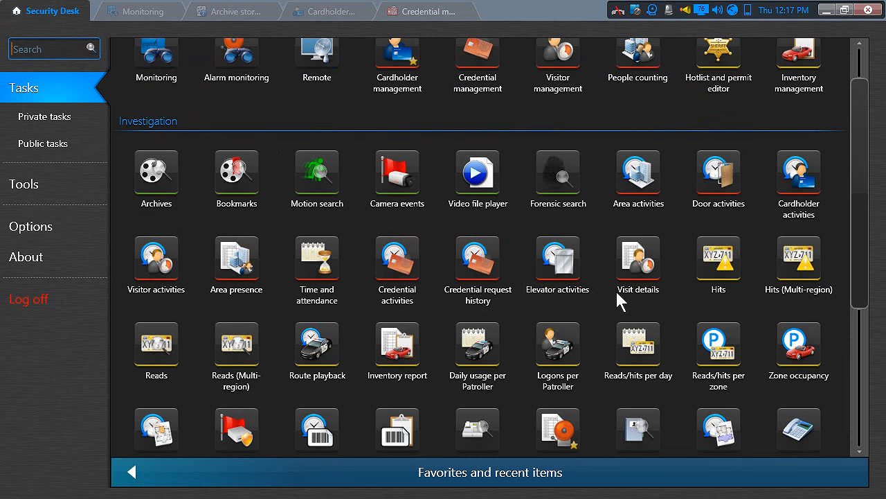
pyautogui.moveTo(668, 209)
pyautogui.moveTo(650, 298)
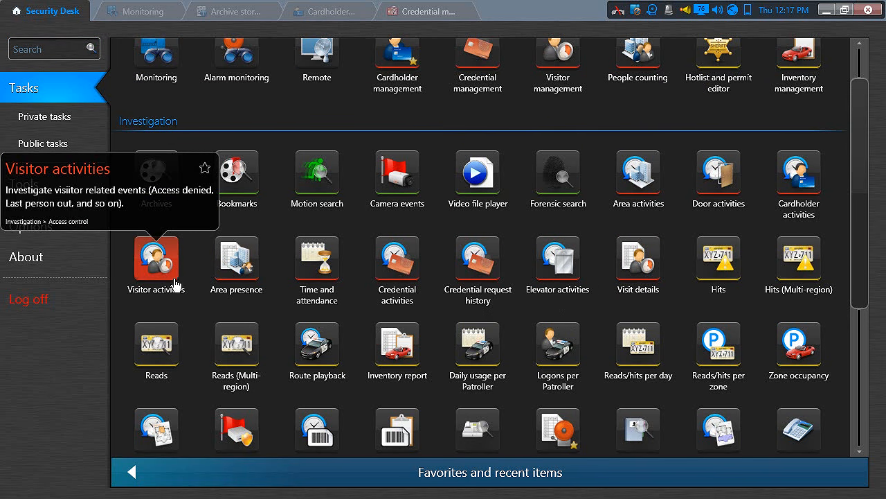
pyautogui.scroll(1, 513, 200)
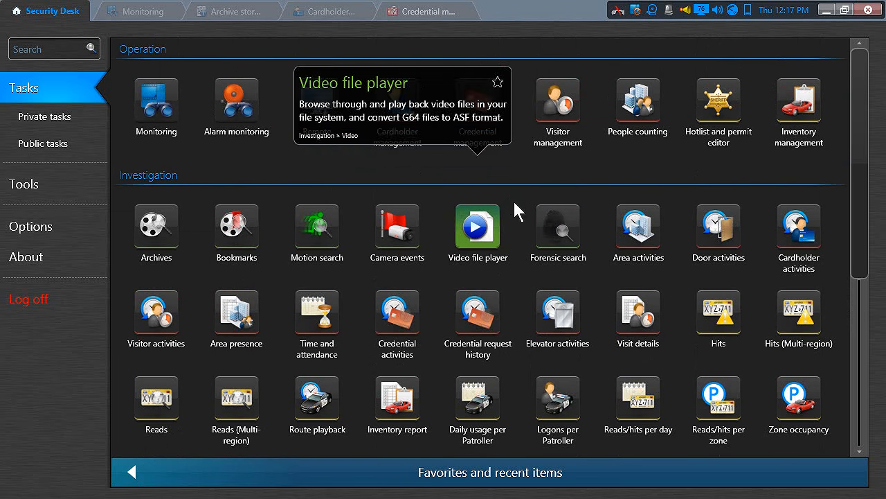
pyautogui.click(565, 115)
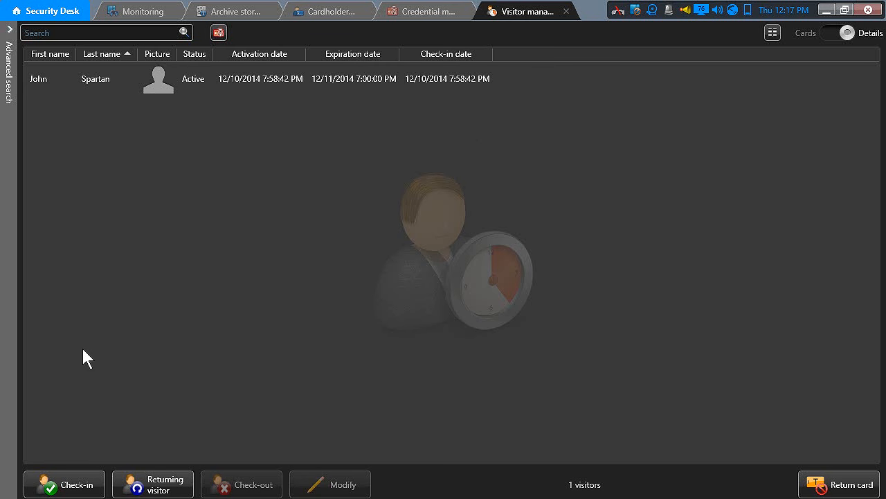
# - Look over the new visitor check-in form and cancel it, and examine the advanced search filters for the listed visitor
pyautogui.click(76, 484)
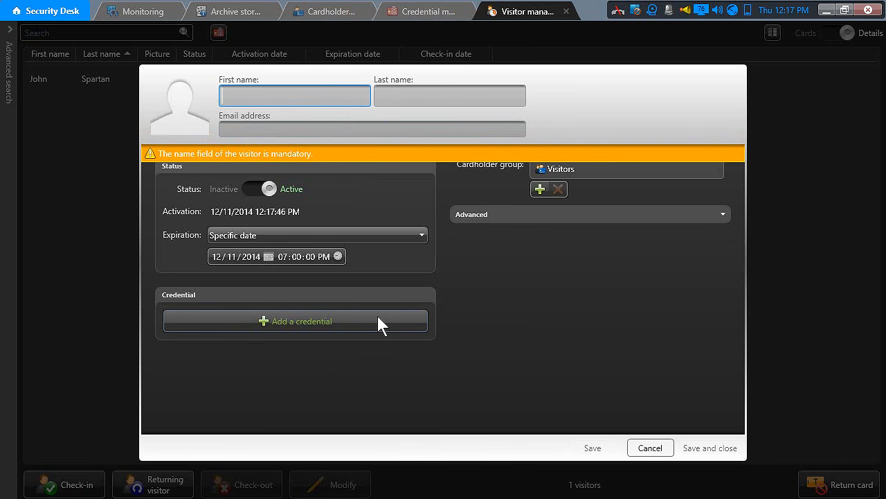
pyautogui.click(652, 448)
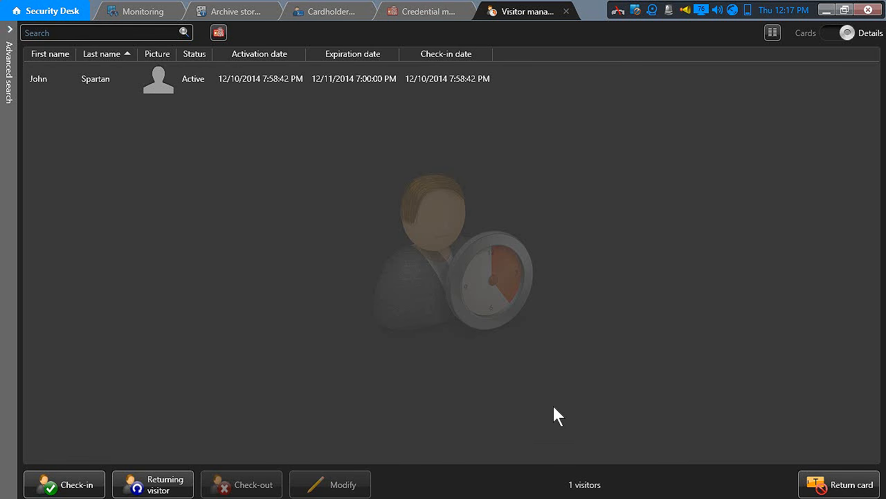
pyautogui.click(133, 90)
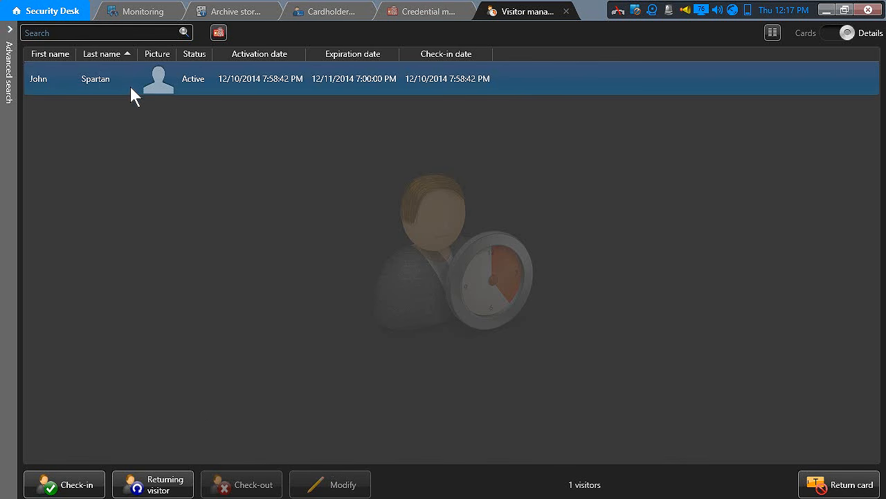
pyautogui.click(98, 80)
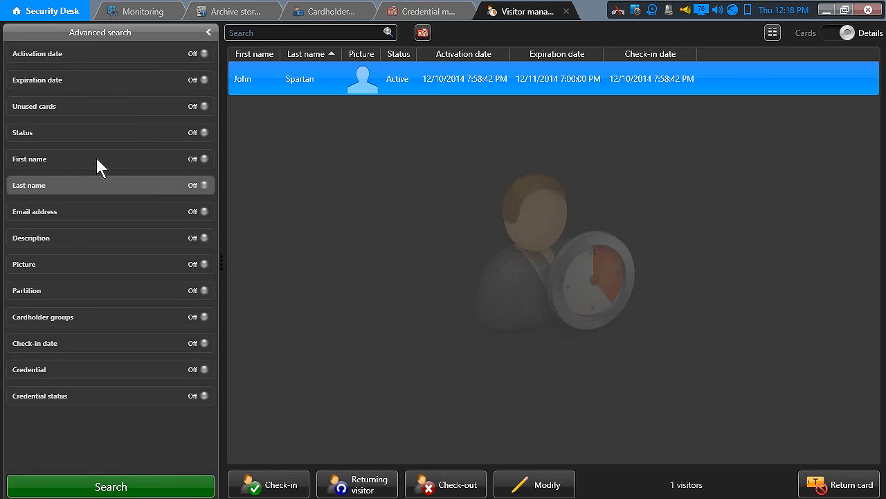
pyautogui.click(146, 29)
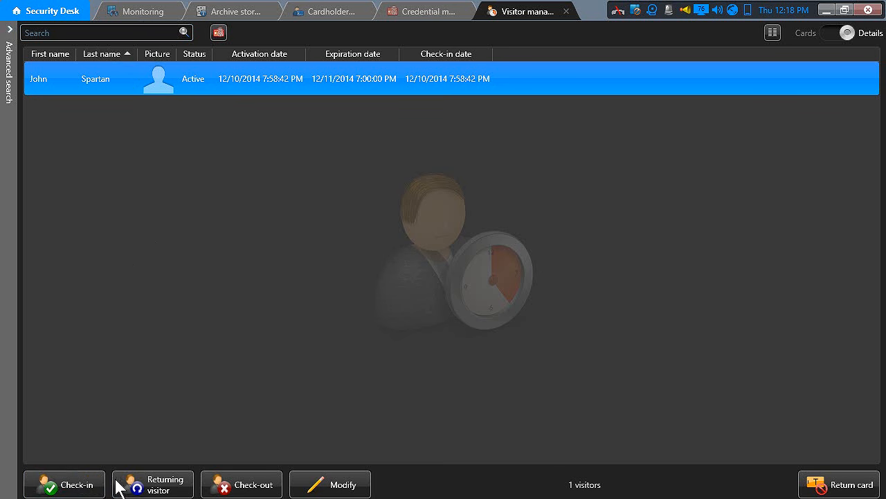
# - Examine how a returning visitor is selected for check-in, and close the visitor search without checking anyone in
pyautogui.click(166, 489)
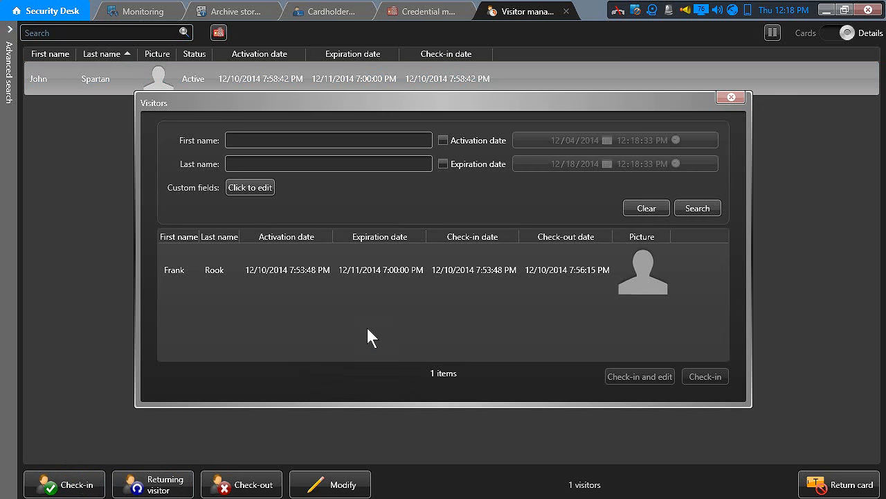
pyautogui.click(351, 272)
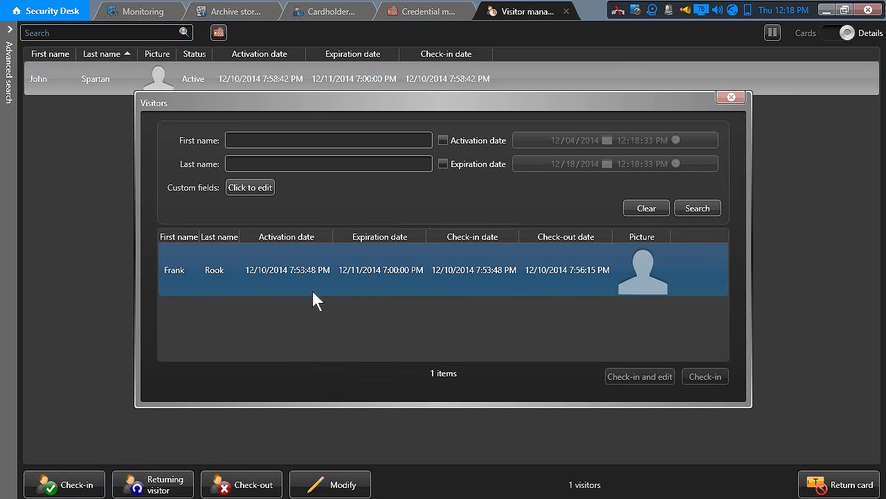
pyautogui.click(331, 280)
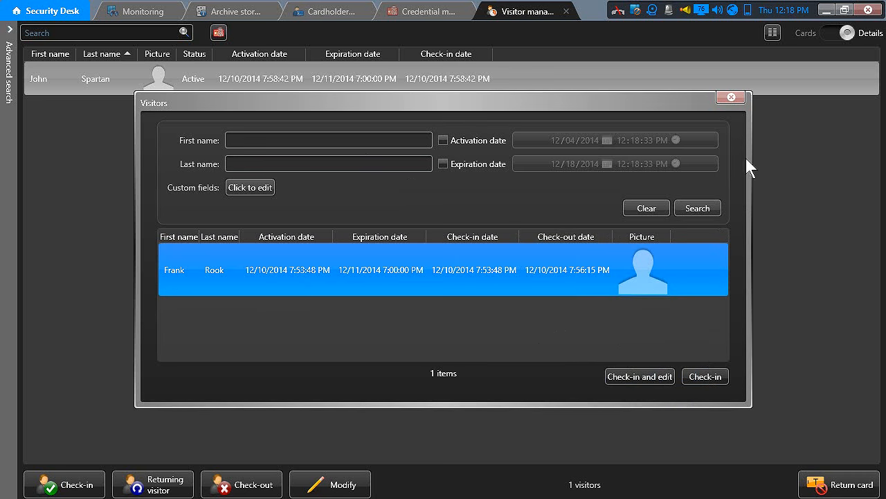
pyautogui.click(731, 100)
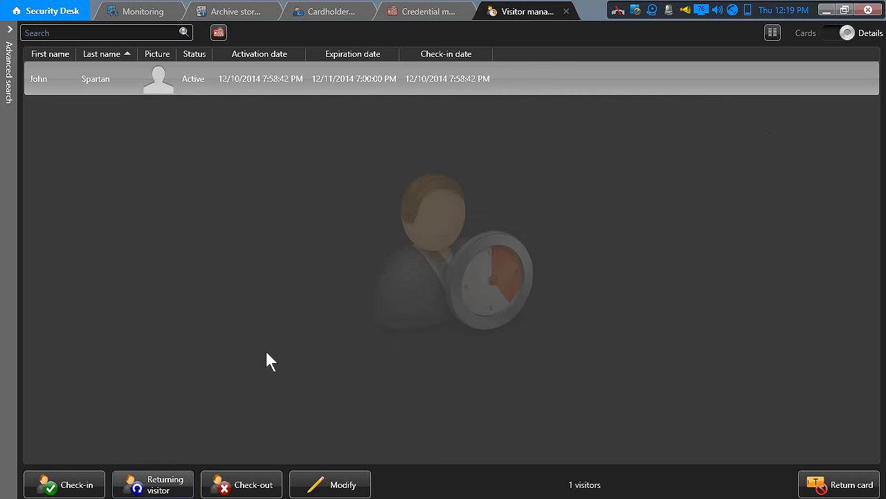
# - Review the checked-in visitor's record, including the picture loading options and cardholder group, and cancel without changes
pyautogui.click(107, 63)
pyautogui.click(328, 483)
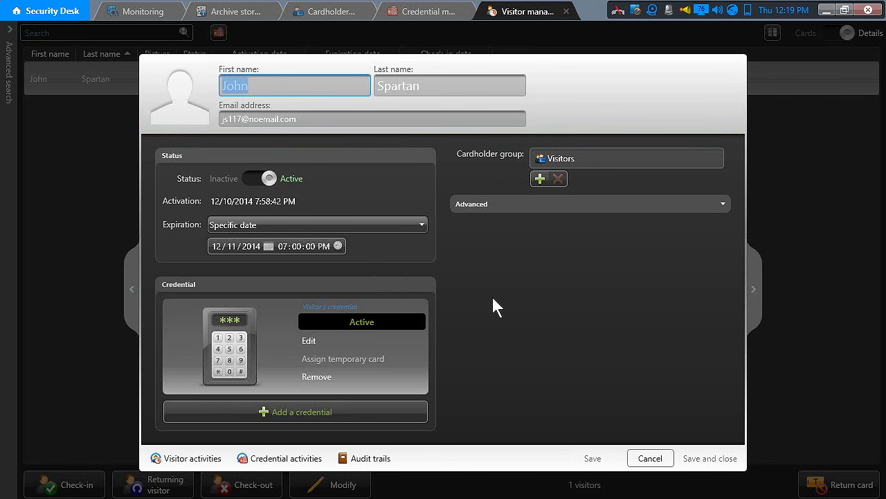
pyautogui.click(180, 114)
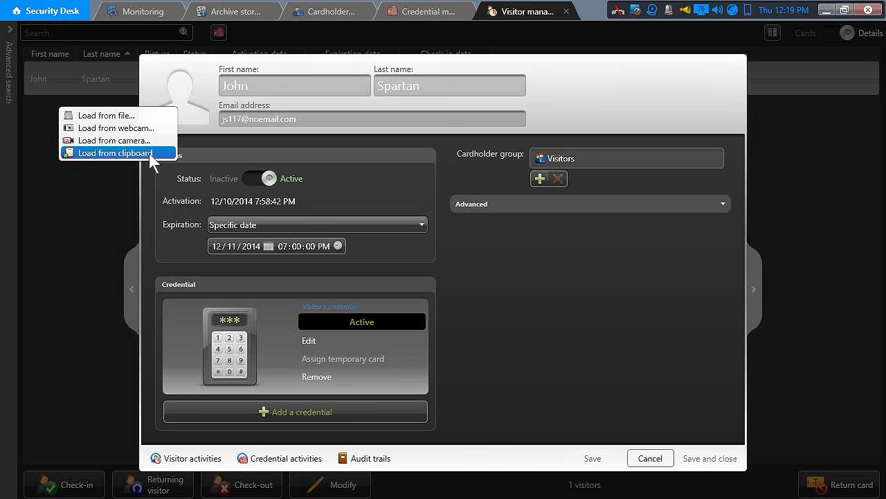
pyautogui.click(481, 266)
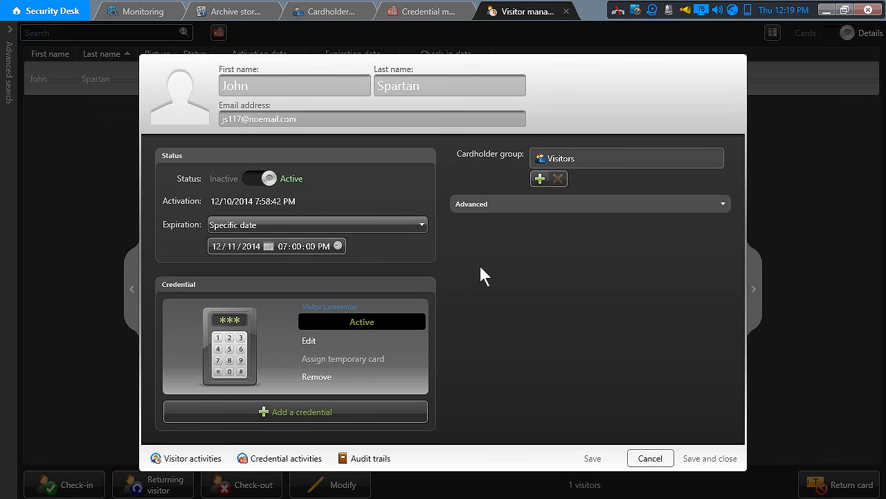
pyautogui.click(605, 157)
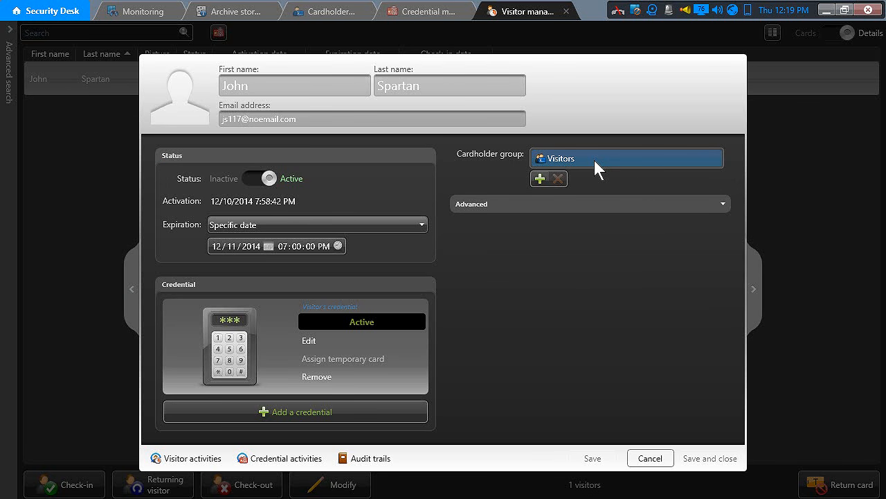
pyautogui.click(651, 459)
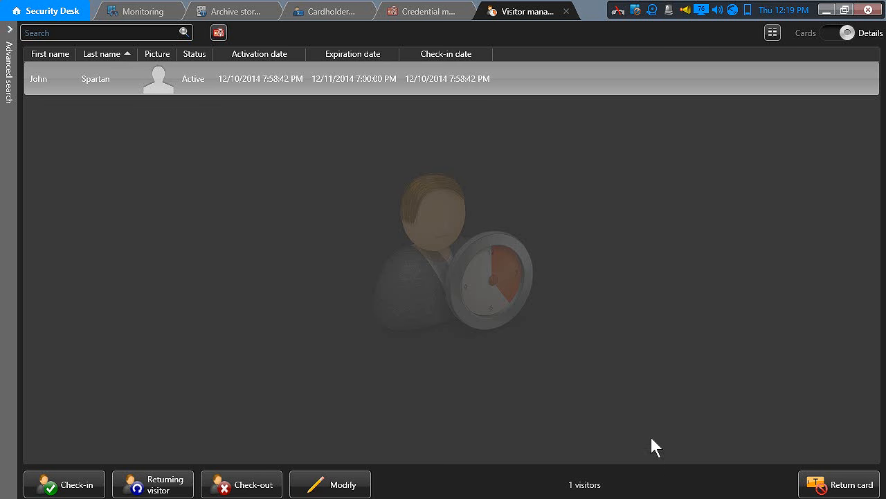
# - Search the tasks for "visitor" and open the Visitor activities task
pyautogui.click(52, 12)
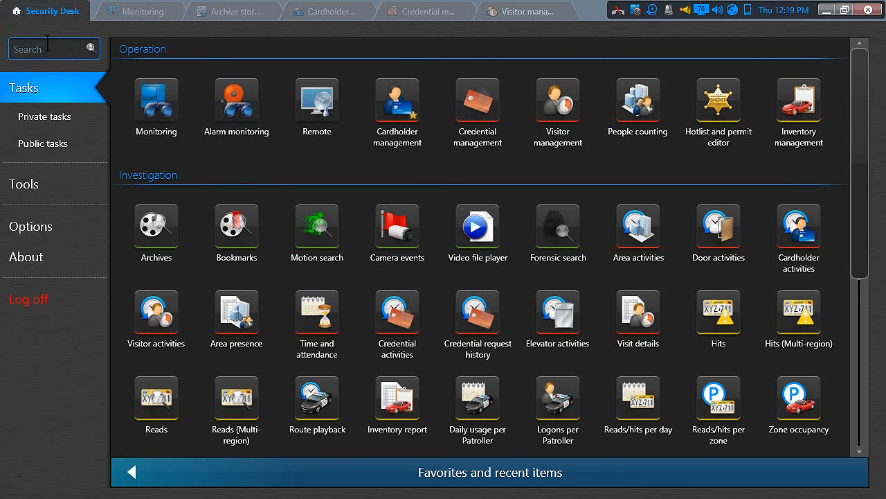
pyautogui.write('v')
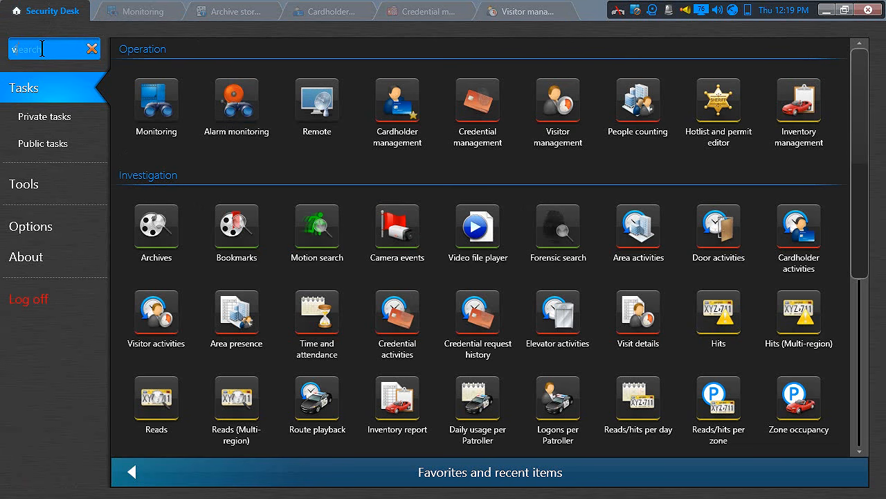
pyautogui.write('isitor')
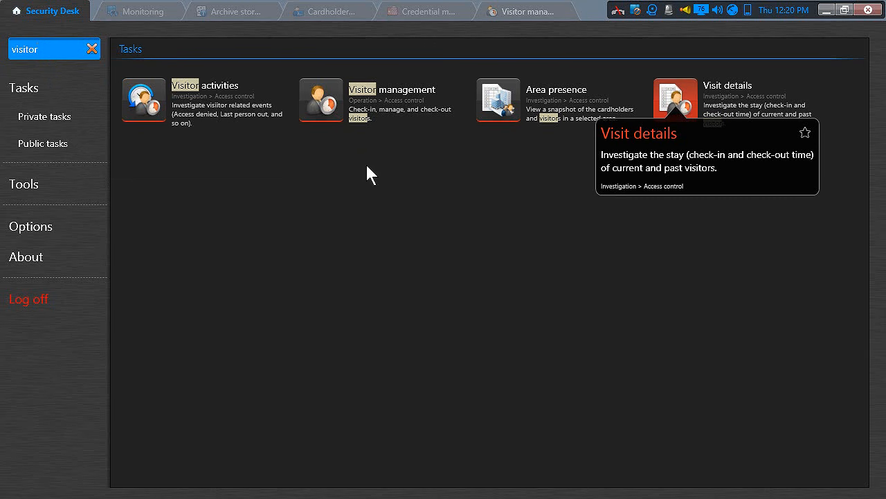
pyautogui.click(149, 98)
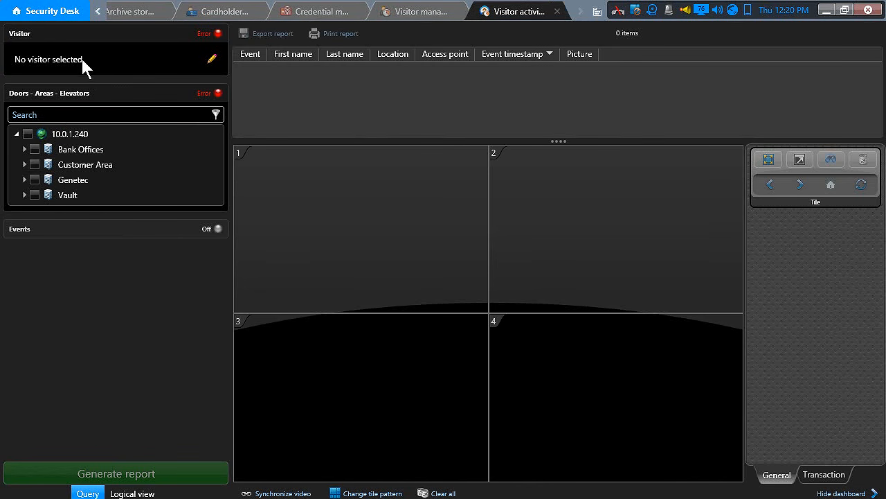
# - Search all visitors and choose the one without a check-out date as the report's visitor
pyautogui.click(213, 58)
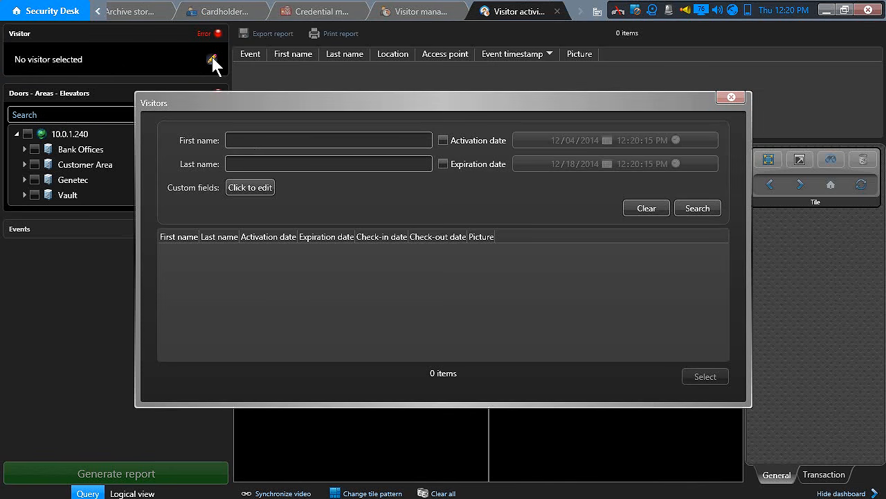
pyautogui.click(211, 333)
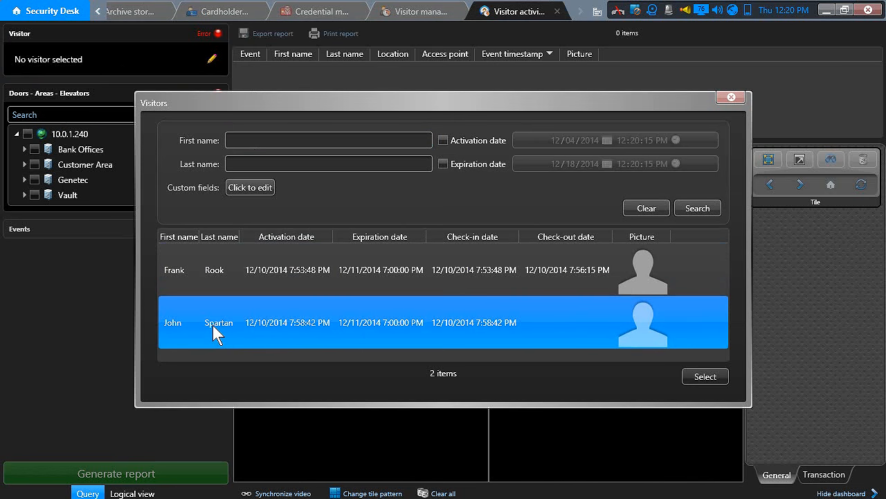
pyautogui.click(694, 378)
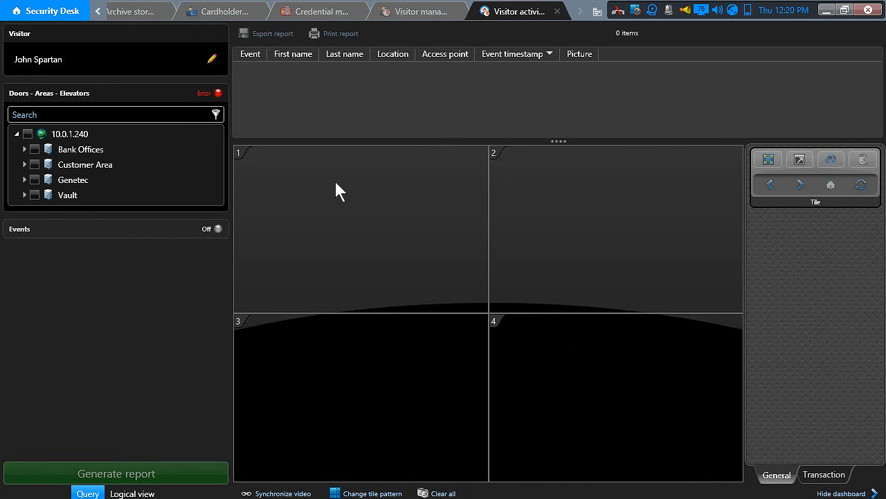
# - Turn off the Doors - Areas - Elevators filter, generate the visitor activities report, and enlarge the results list
pyautogui.click(88, 93)
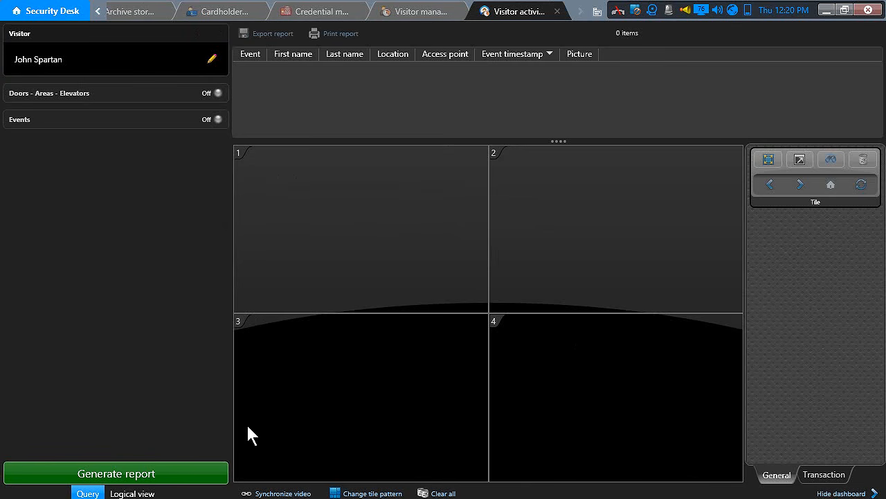
pyautogui.click(171, 473)
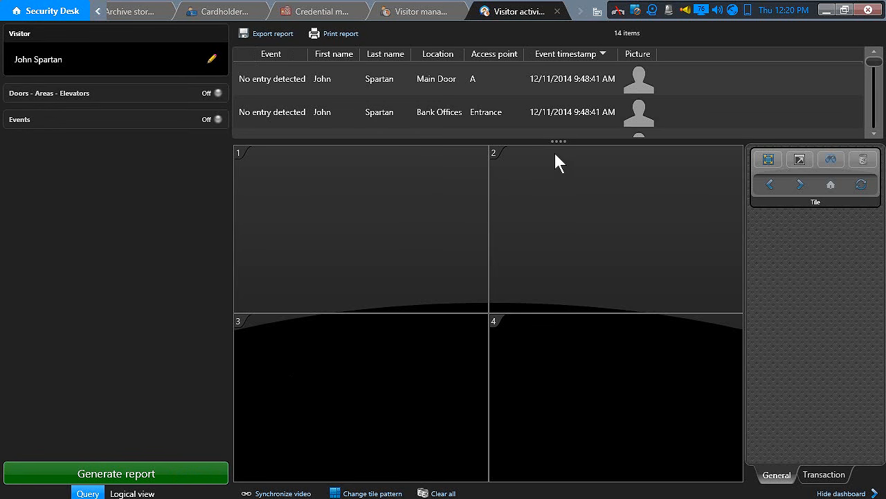
pyautogui.moveTo(562, 141); pyautogui.dragTo(567, 261)
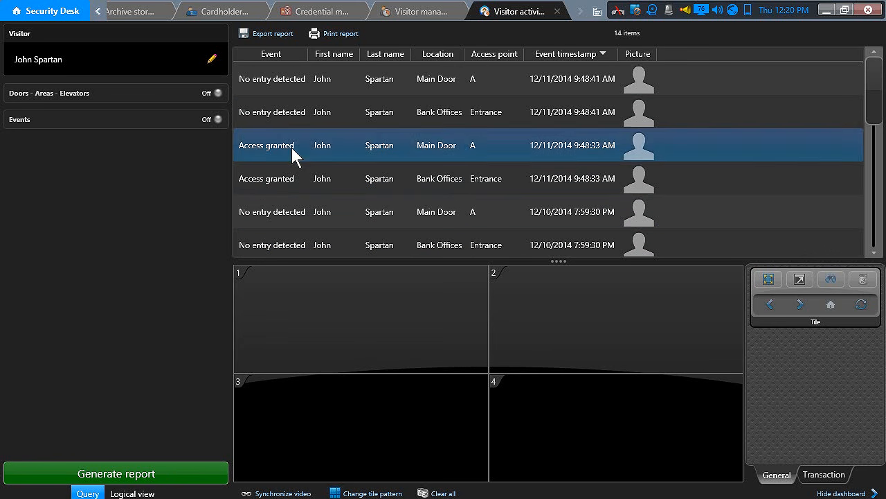
# - Open the Visit details task, generate the report with all filters off, and review the visitors' check-in and check-out dates
pyautogui.click(52, 14)
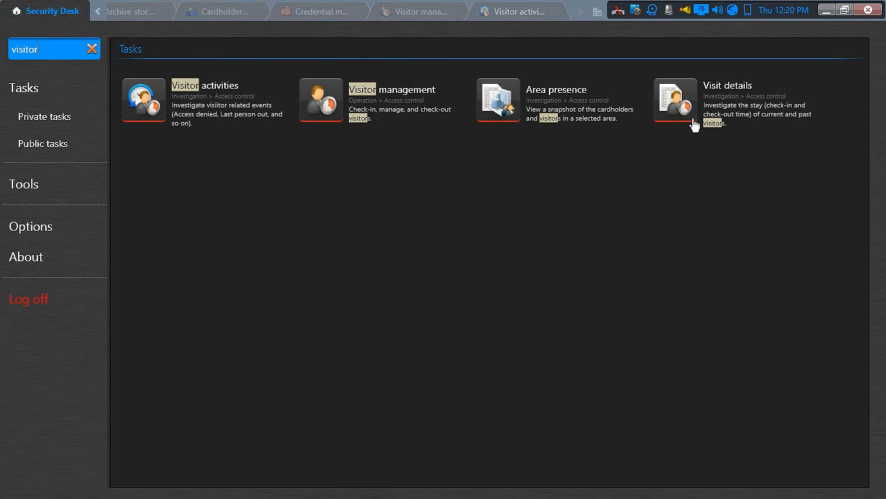
pyautogui.click(685, 97)
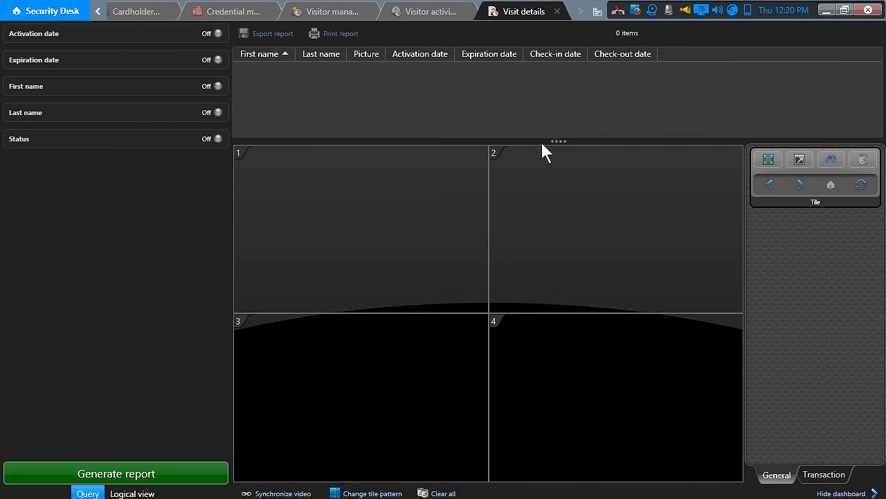
pyautogui.click(170, 475)
pyautogui.click(442, 97)
pyautogui.click(415, 110)
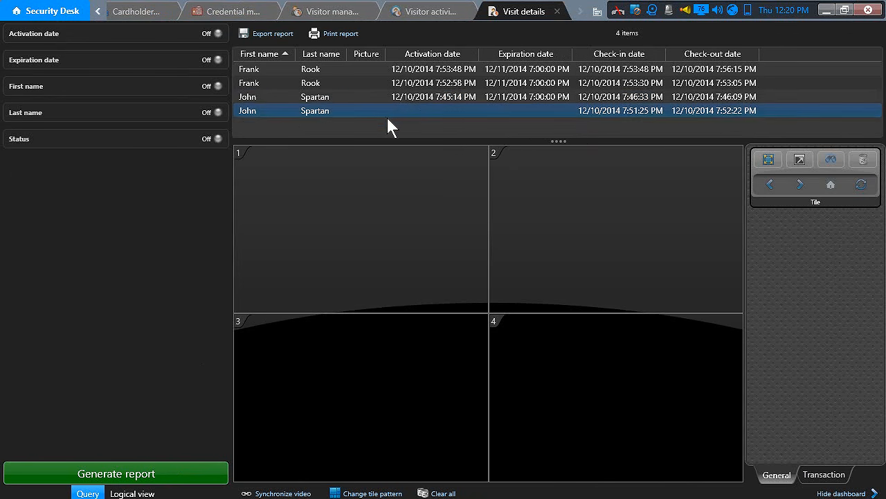
pyautogui.click(341, 82)
pyautogui.click(374, 112)
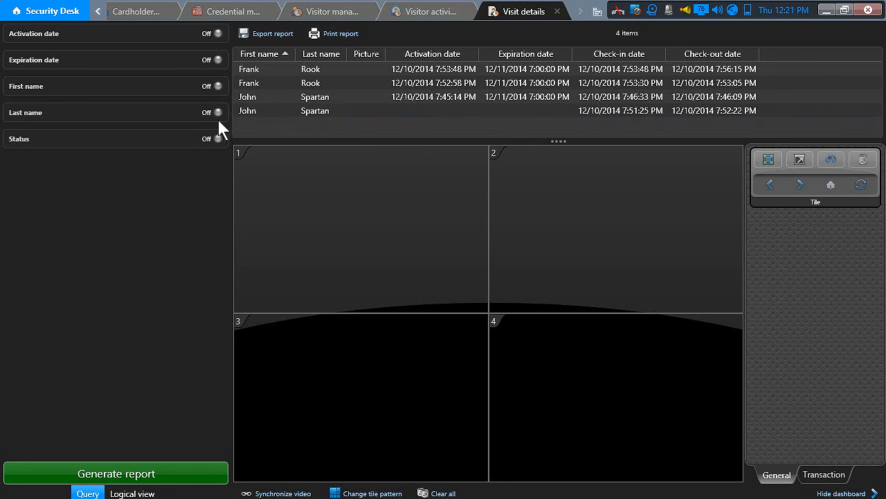
# - Clear the task search and open the Door troubleshooter task from the Maintenance group
pyautogui.click(52, 15)
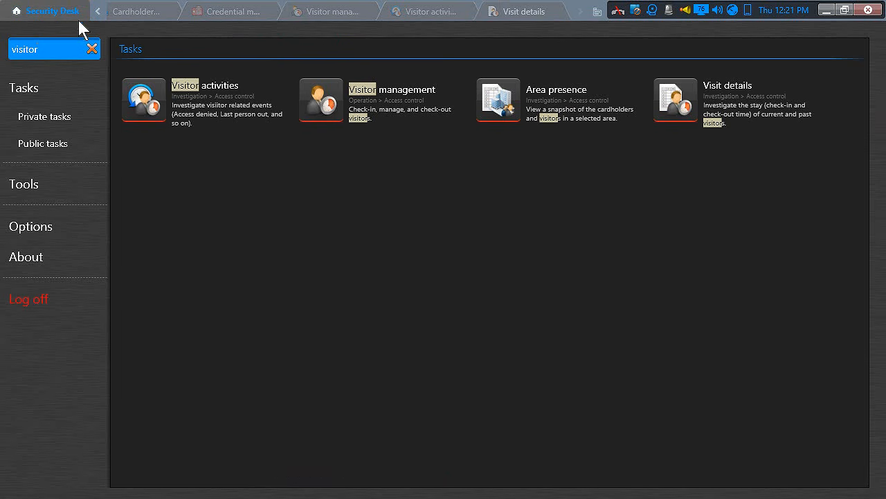
pyautogui.click(94, 47)
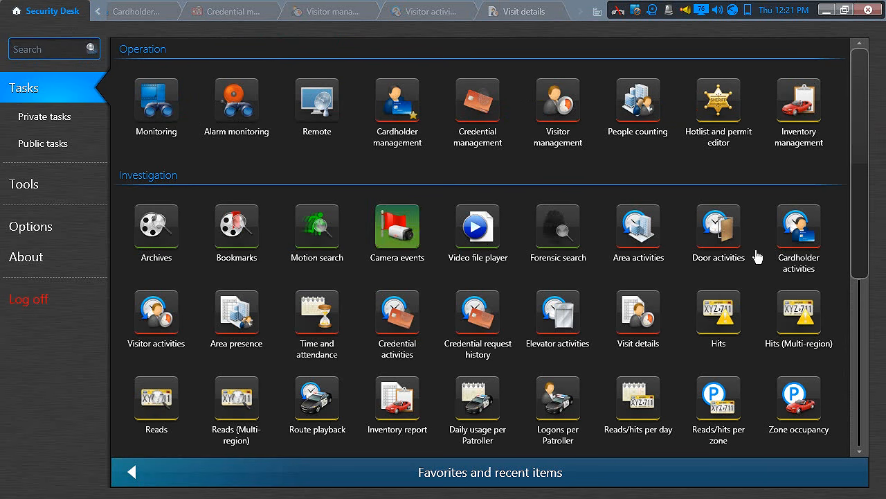
pyautogui.moveTo(861, 159); pyautogui.dragTo(858, 370)
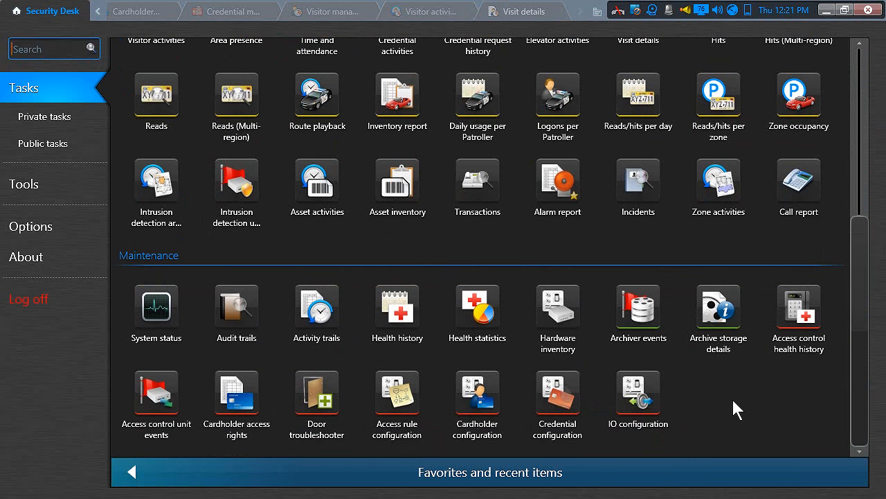
pyautogui.click(326, 412)
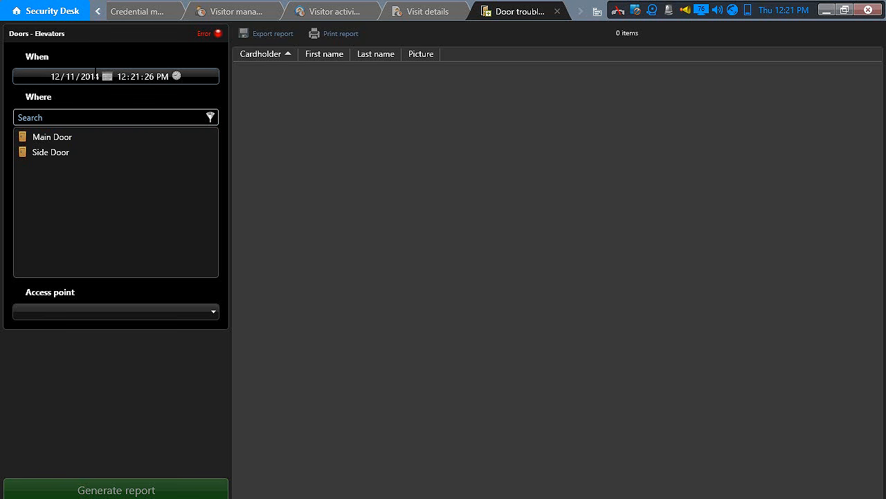
# - Generate the door troubleshooter report for Main Door at access point A, review the listed cardholders, and minimize the window
pyautogui.click(61, 138)
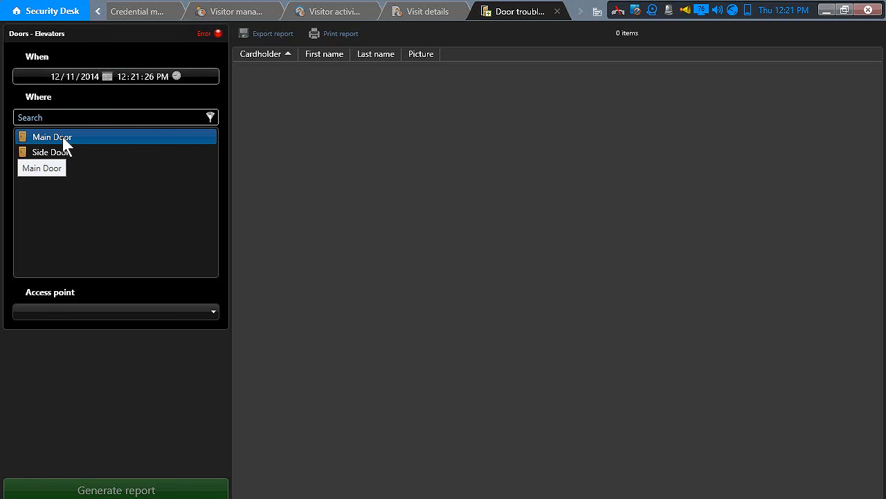
pyautogui.click(62, 136)
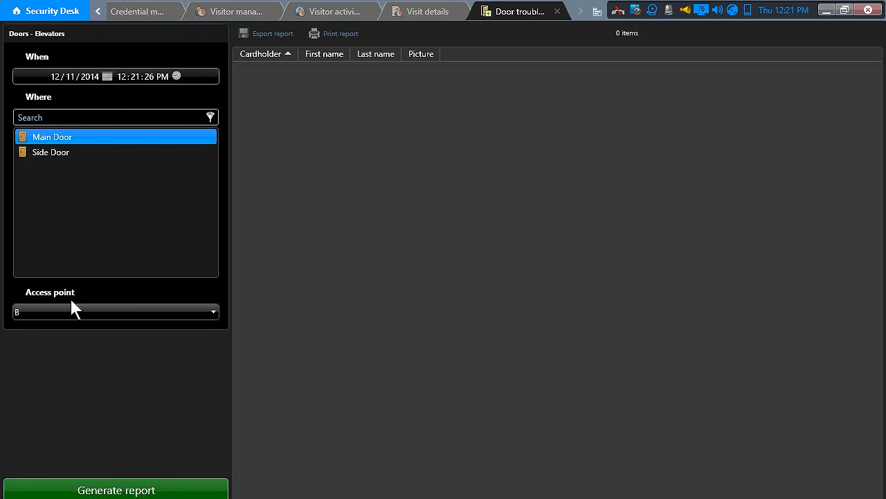
pyautogui.click(54, 311)
pyautogui.click(34, 327)
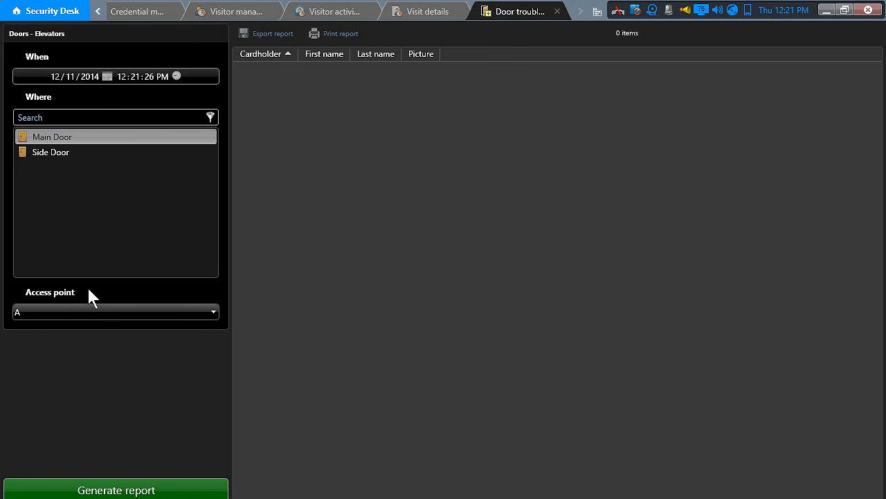
pyautogui.click(132, 490)
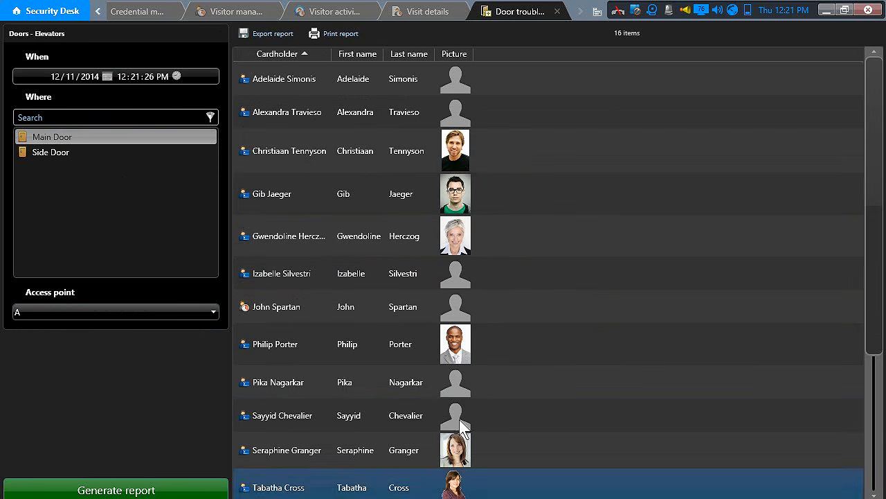
pyautogui.click(592, 113)
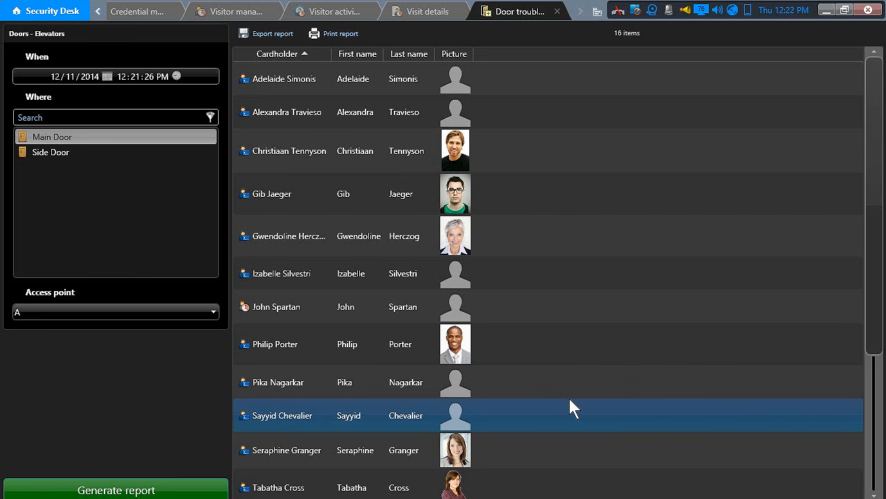
pyautogui.click(826, 10)
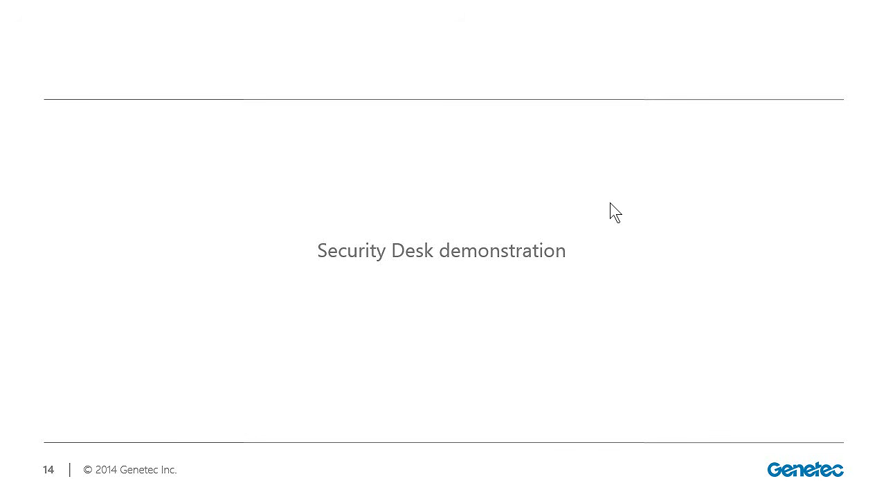